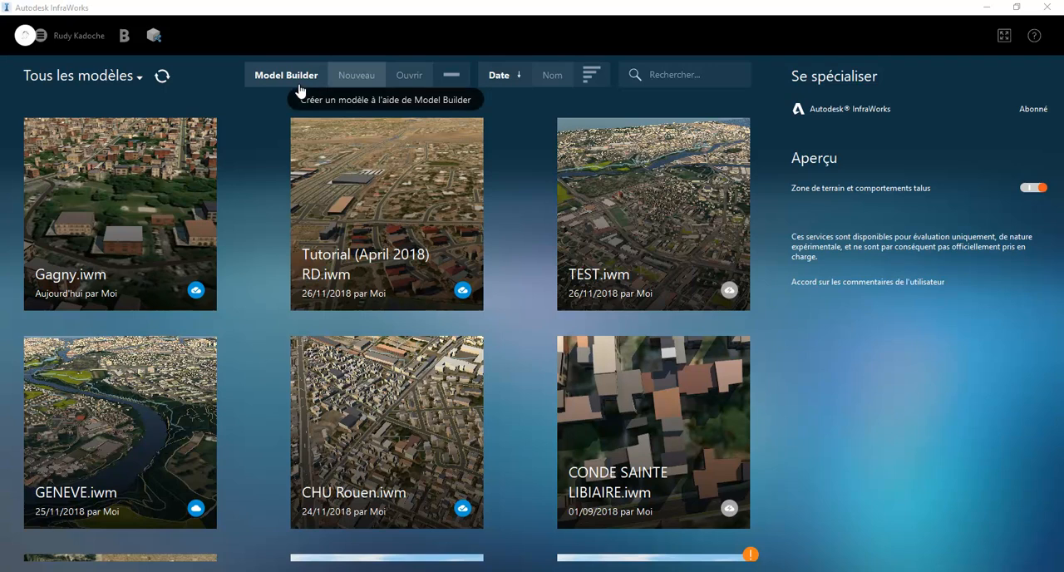
Open Model Builder and locate the place Genève, Genève, Suisse on the map
left_click(286, 76)
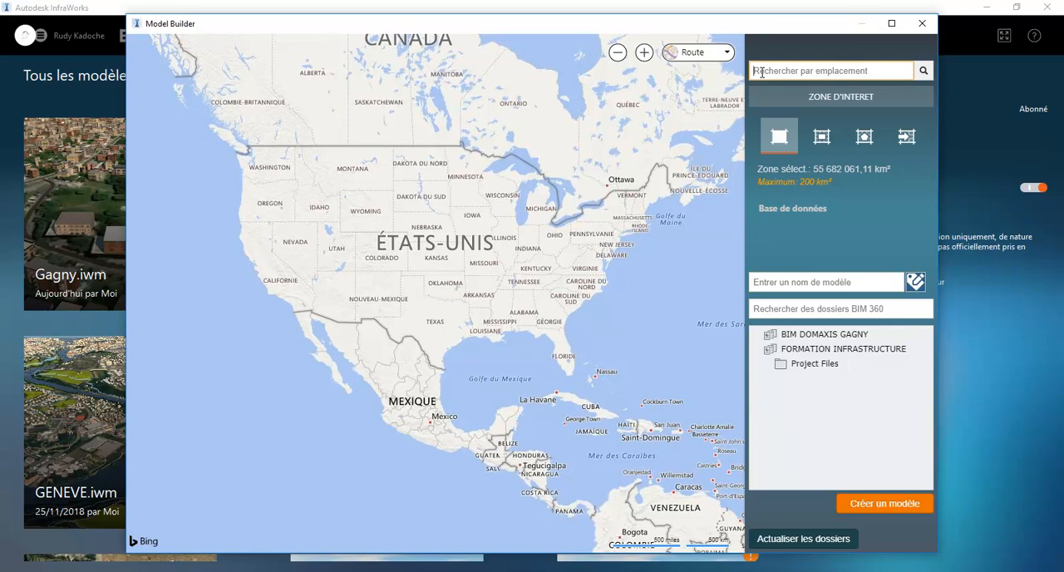
type("Genève, ")
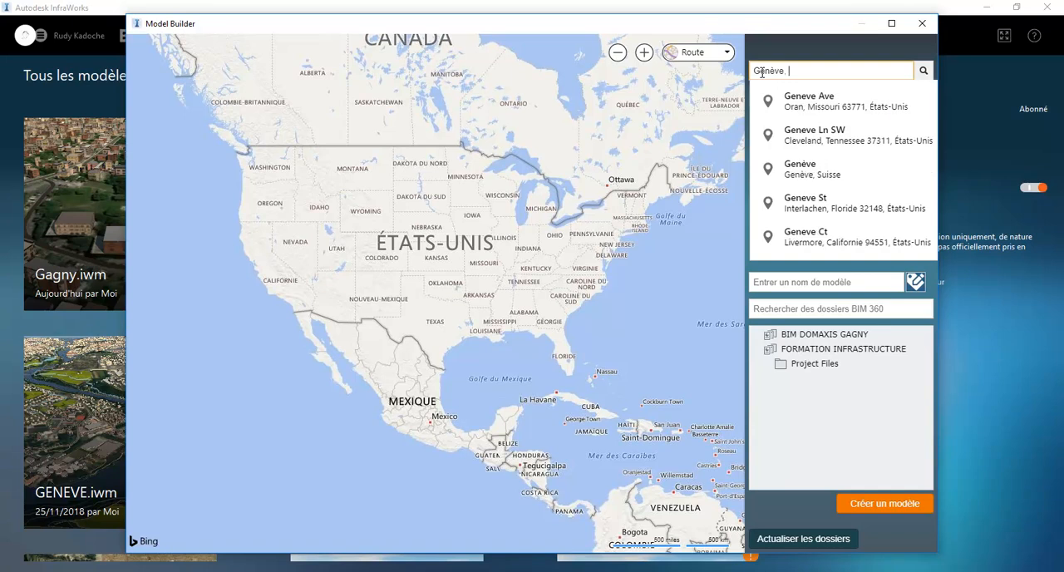
type("suisse")
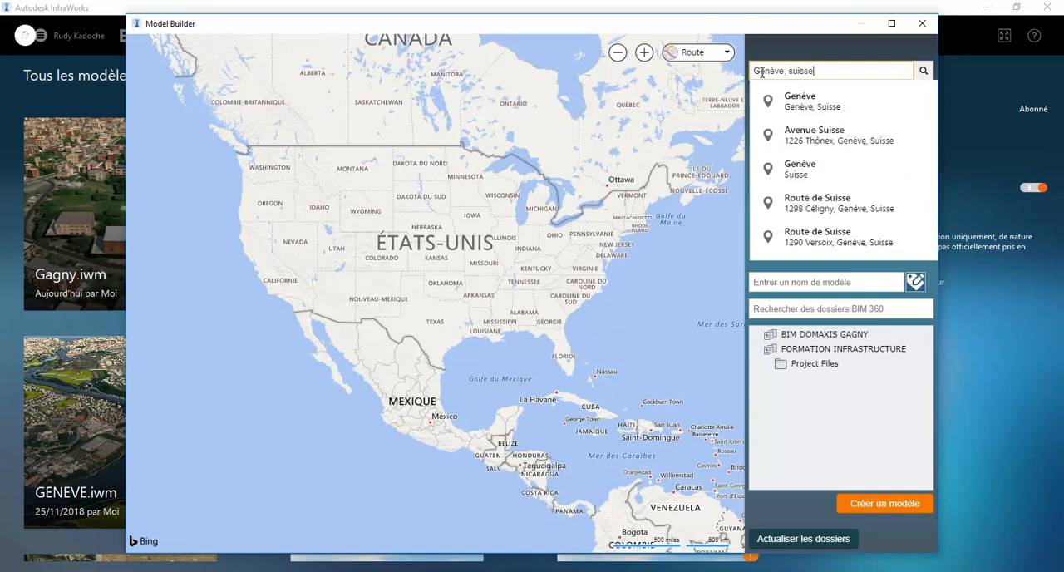
left_click(829, 106)
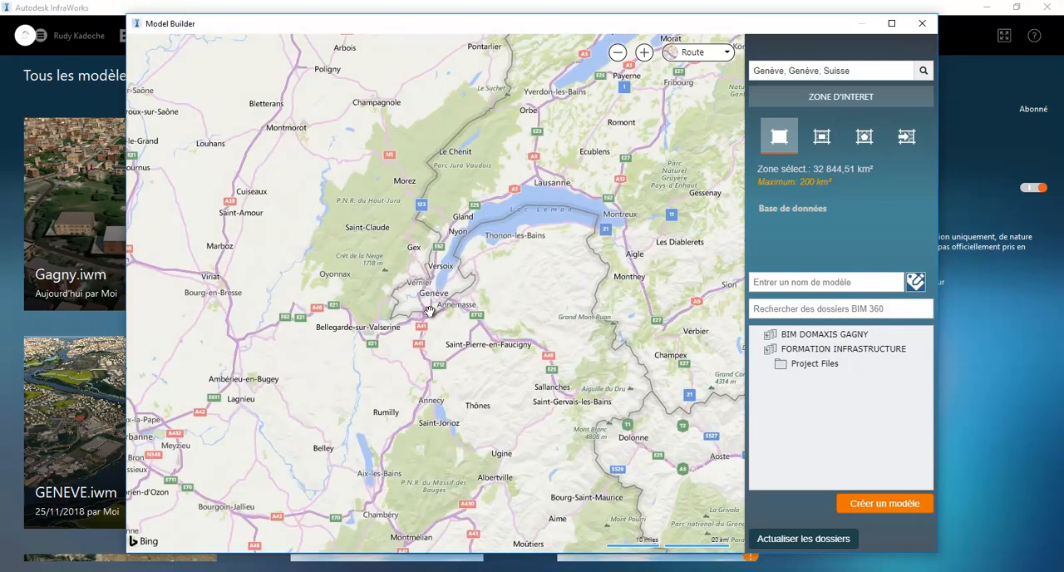
Frame an area of interest of about 1.98 km² around Route de Chancy in Genève for the new model
scroll(432, 305, "up", 1)
scroll(432, 300, "up", 1)
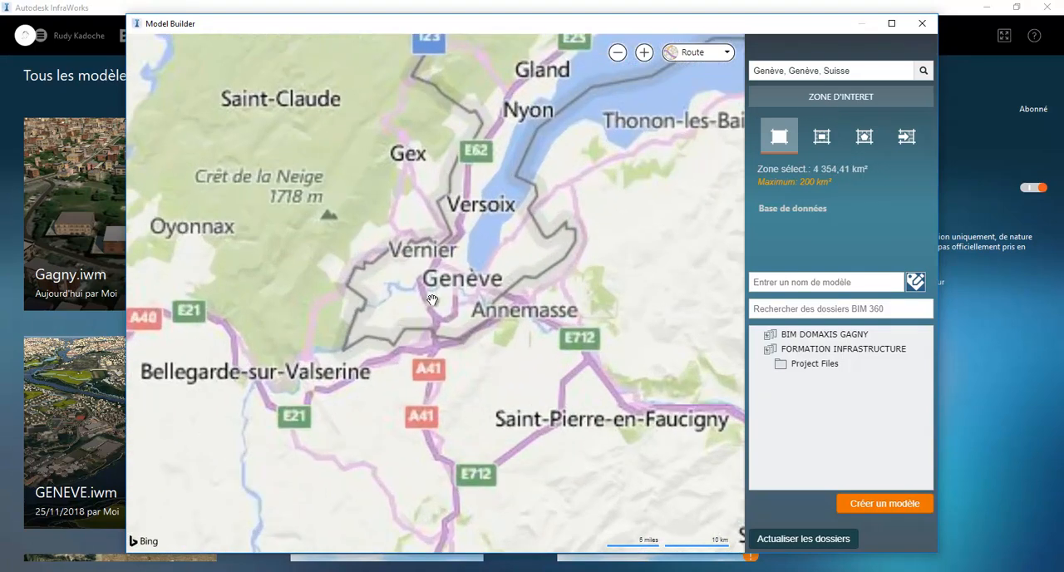
scroll(432, 301, "up", 1)
scroll(582, 250, "up", 1)
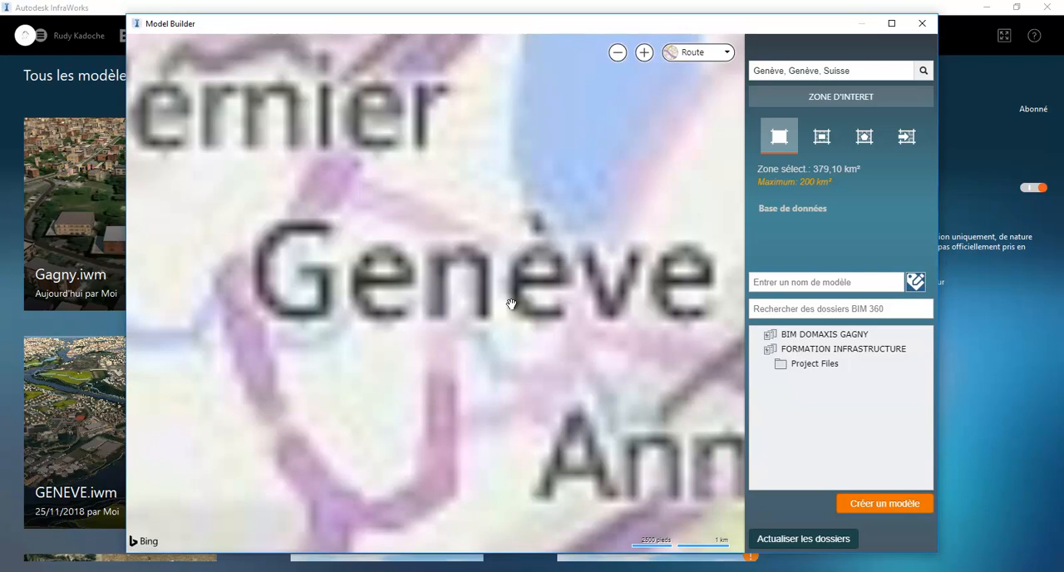
scroll(512, 304, "up", 2)
scroll(473, 339, "up", 2)
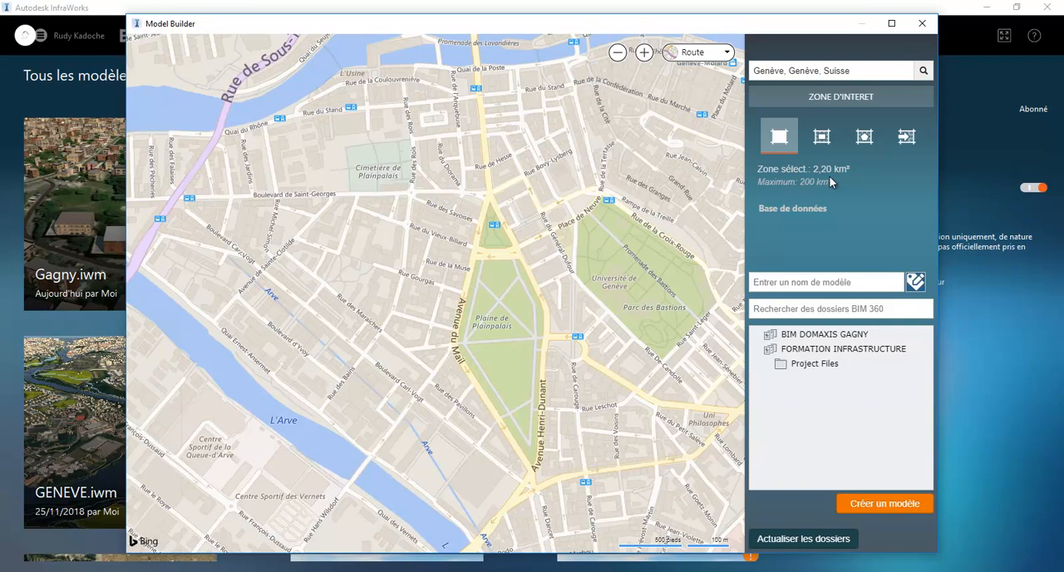
left_click_drag(329, 304, 809, 104)
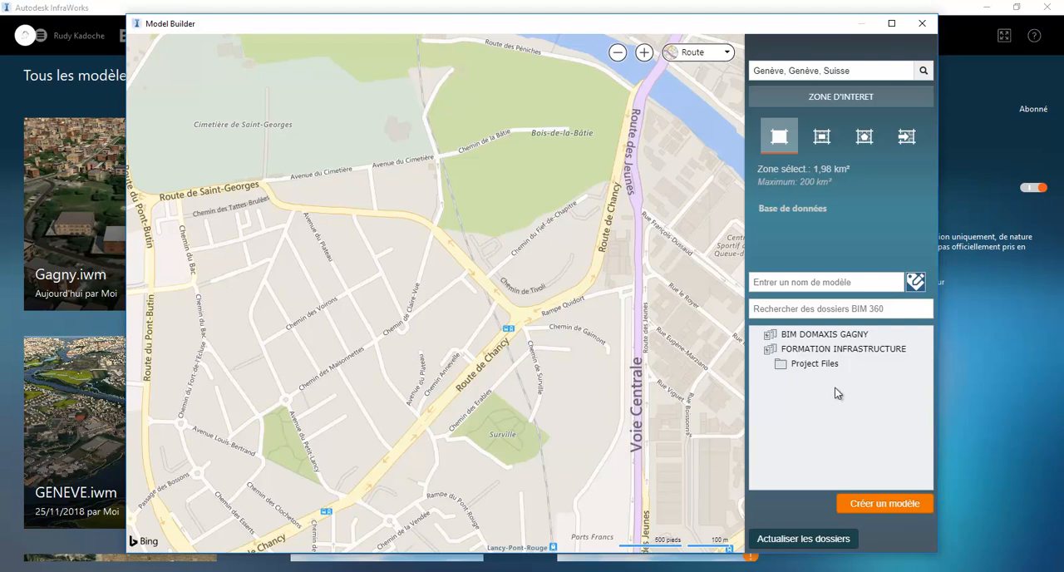
Create the model as Demo Genève in the Project Files folder of FORMATION INFRASTRUCTURE and close Model Builder
left_click(818, 366)
left_click(812, 282)
type("Demo Genè")
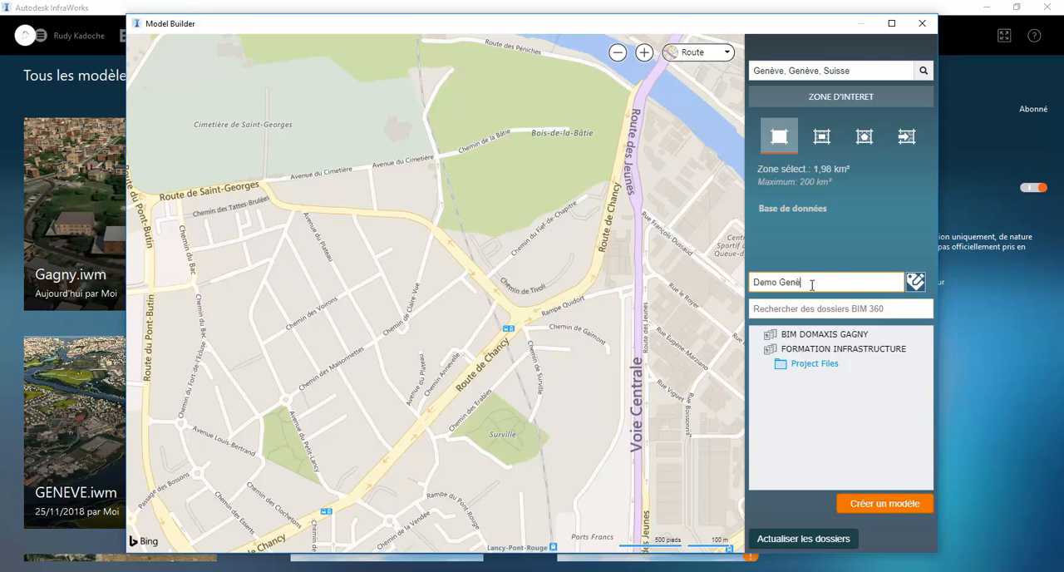
type("ve")
left_click(891, 511)
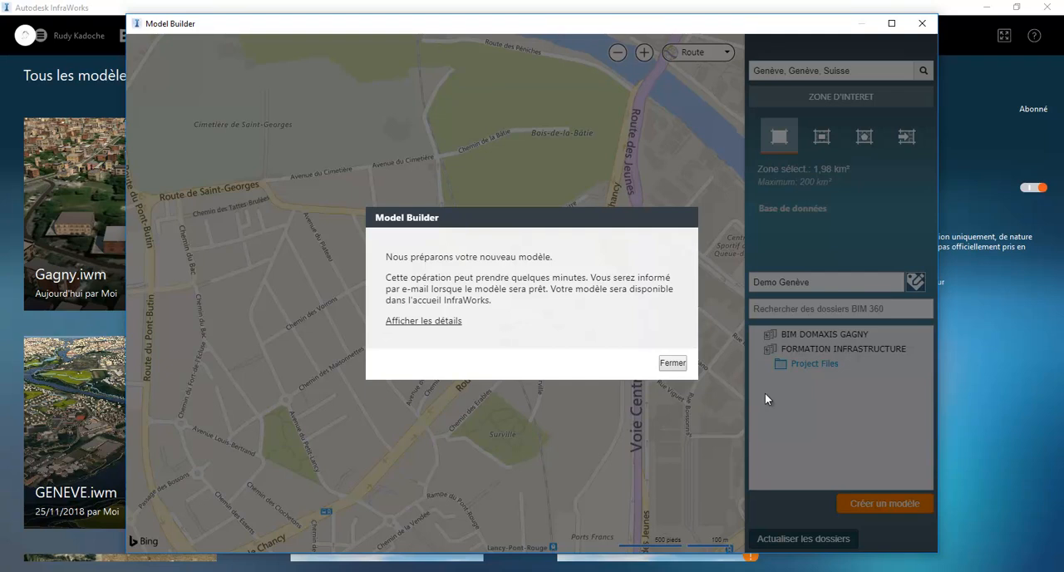
left_click(678, 364)
left_click(922, 23)
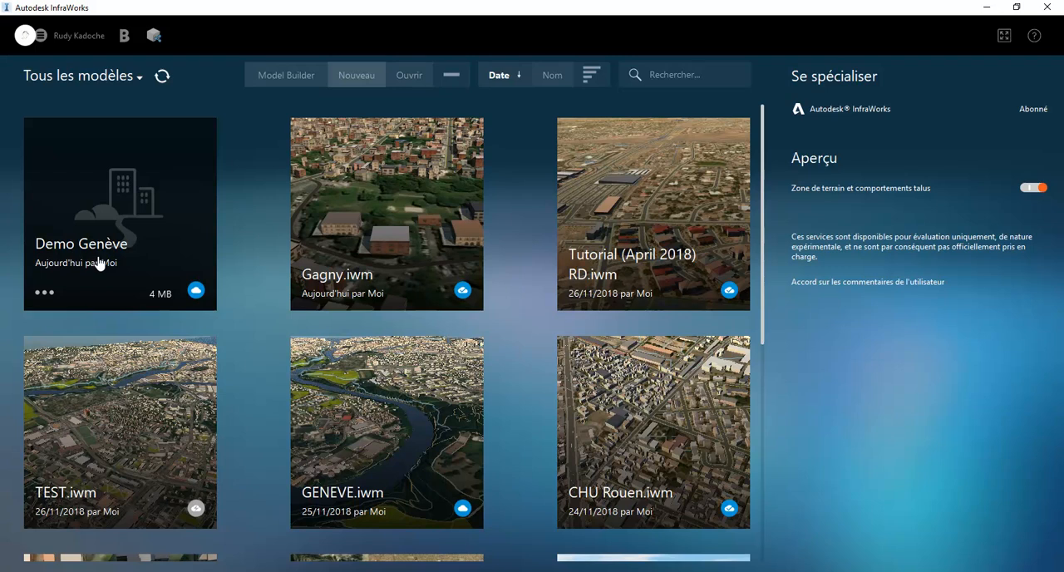
Open the Demo Genève model and examine its terrain, roads and buildings
left_click(199, 302)
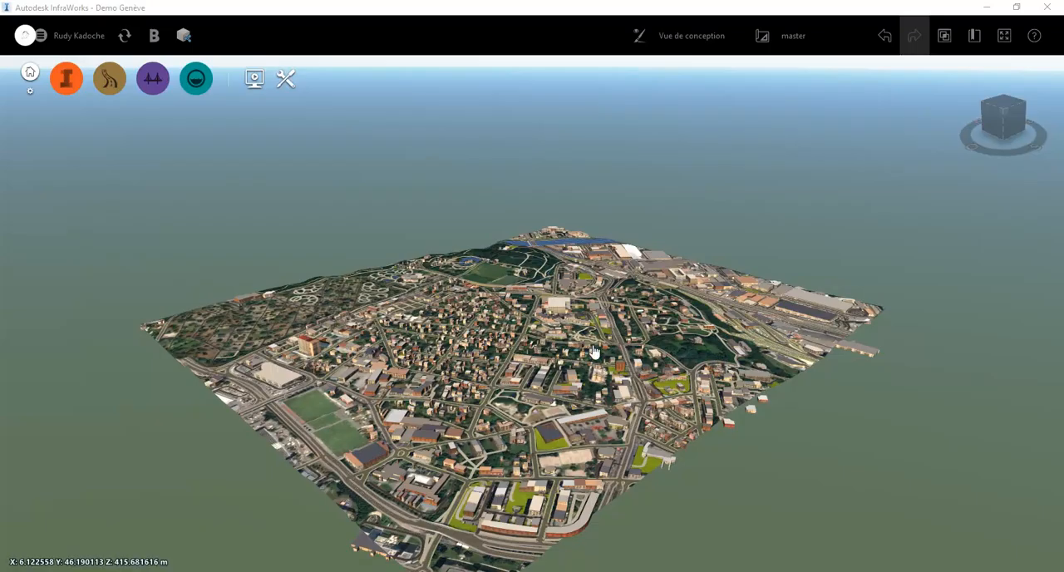
scroll(540, 343, "up", 5)
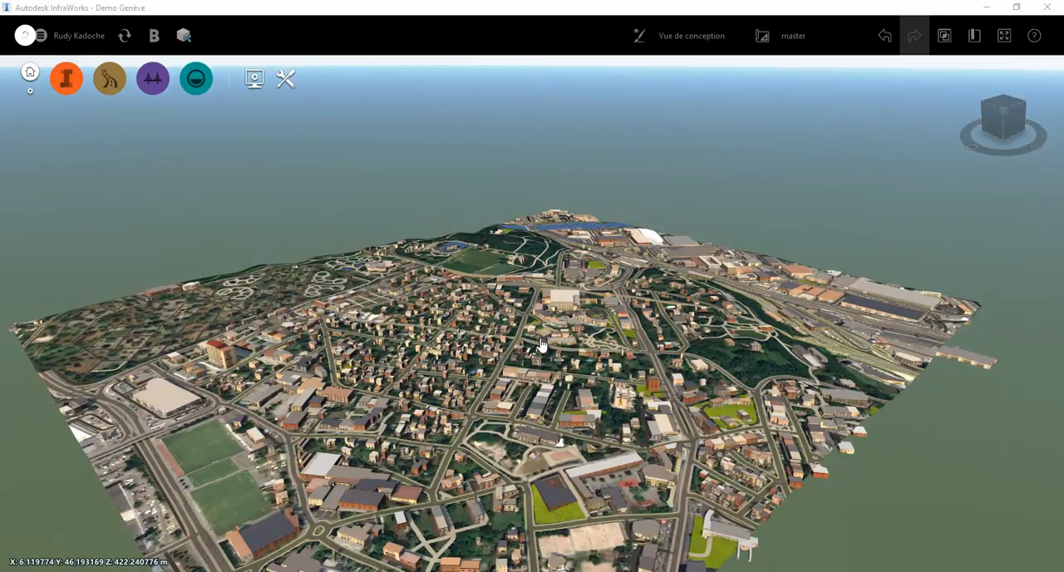
scroll(611, 366, "up", 3)
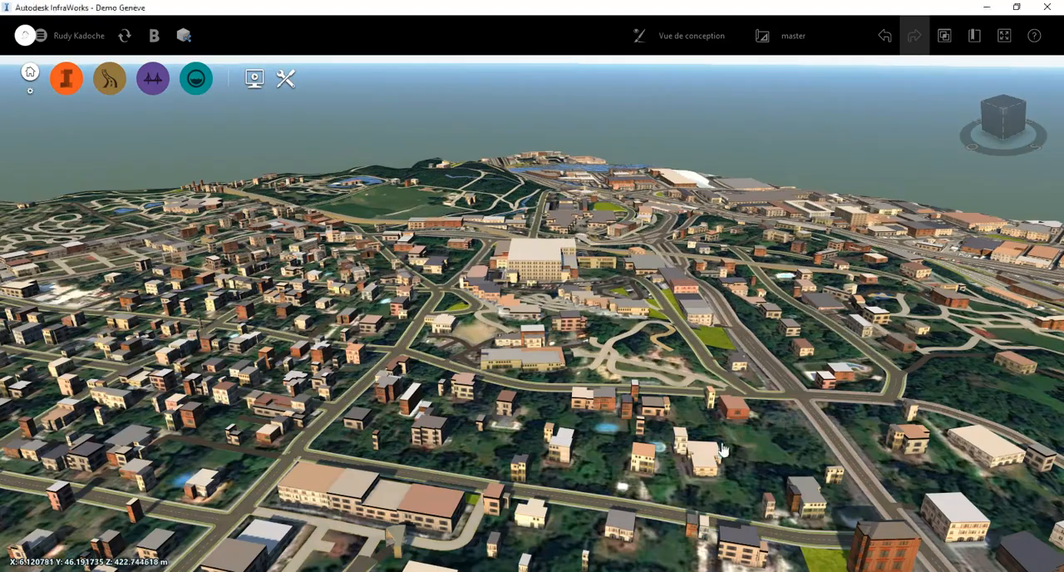
middle_click_drag(722, 450, 424, 411)
left_click_drag(425, 411, 431, 424)
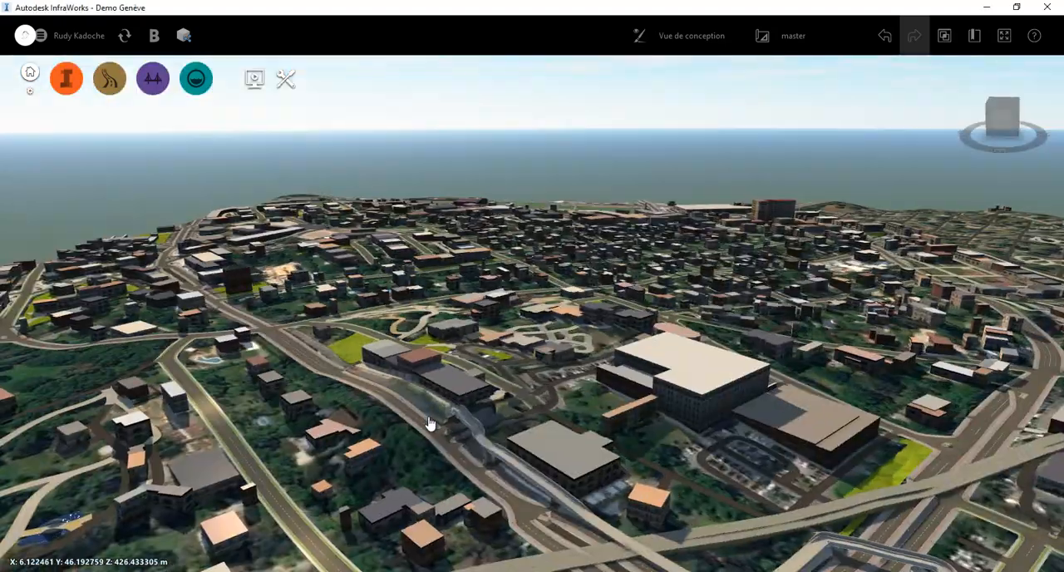
scroll(445, 493, "up", 3)
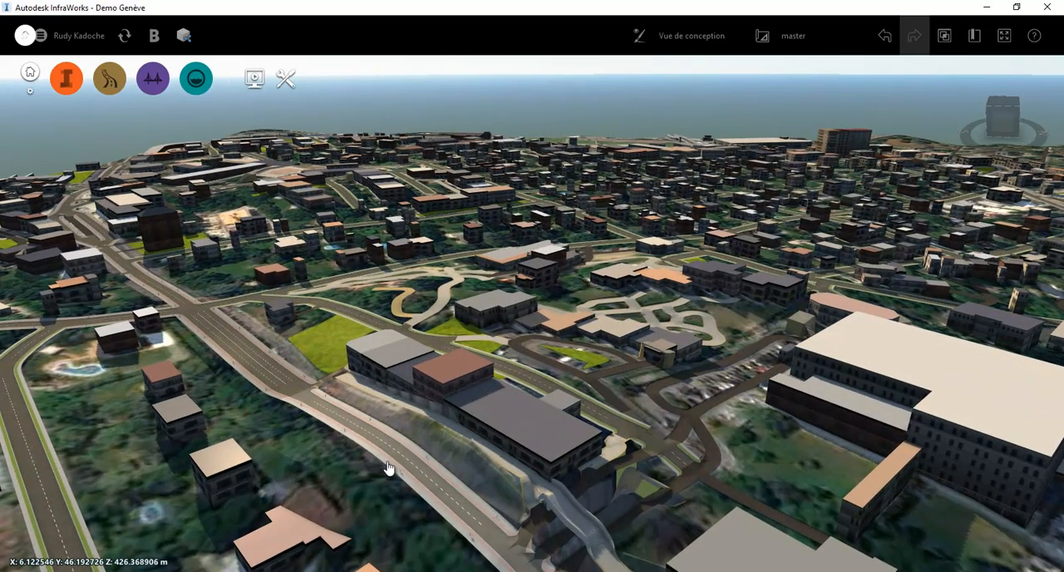
Inspect the properties of the Route de Chancy road segment and of the long grey-roofed building beside it
left_click(391, 467)
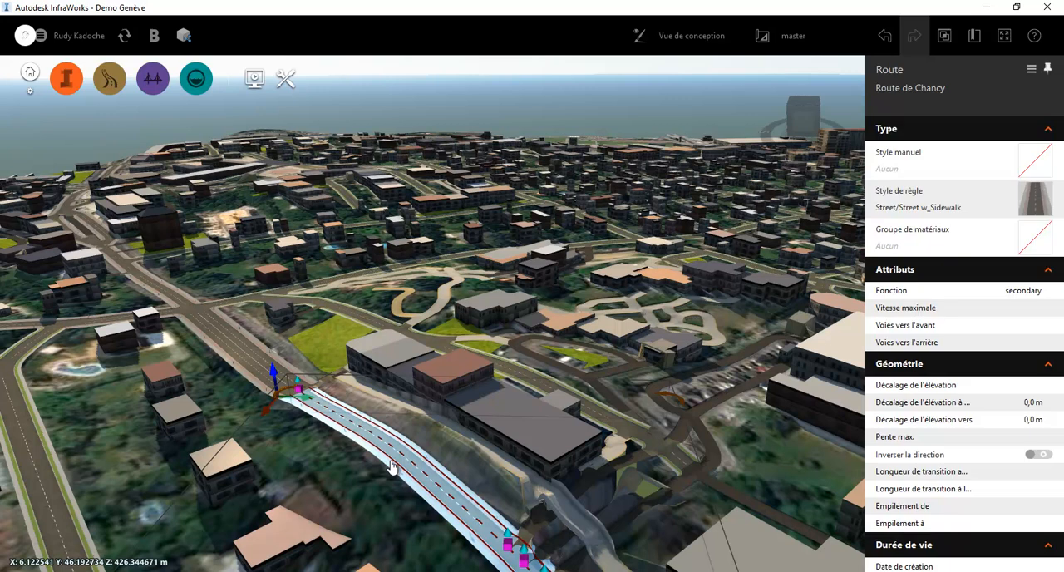
left_click(519, 420)
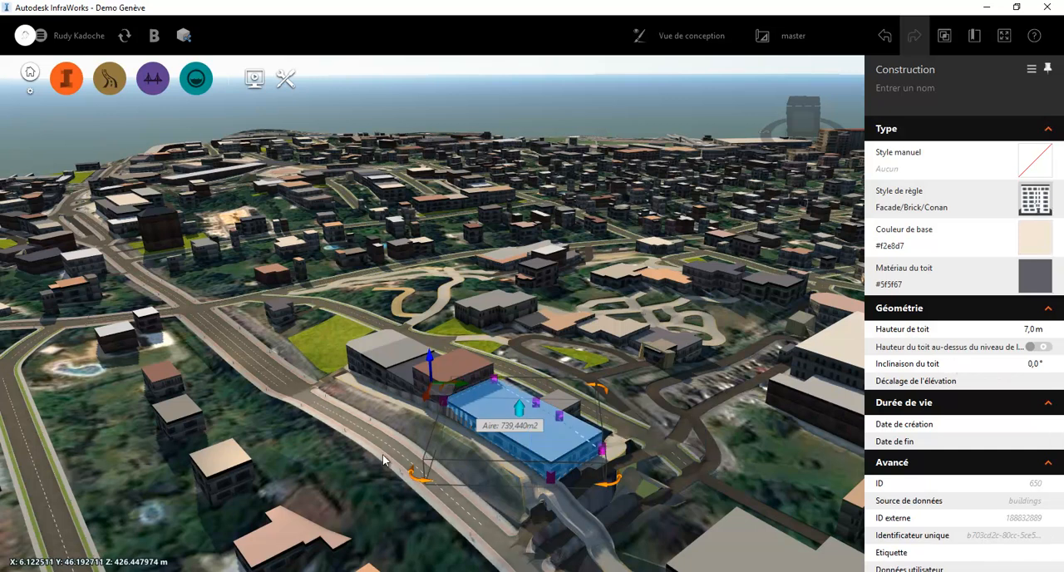
mouse_move(384, 460)
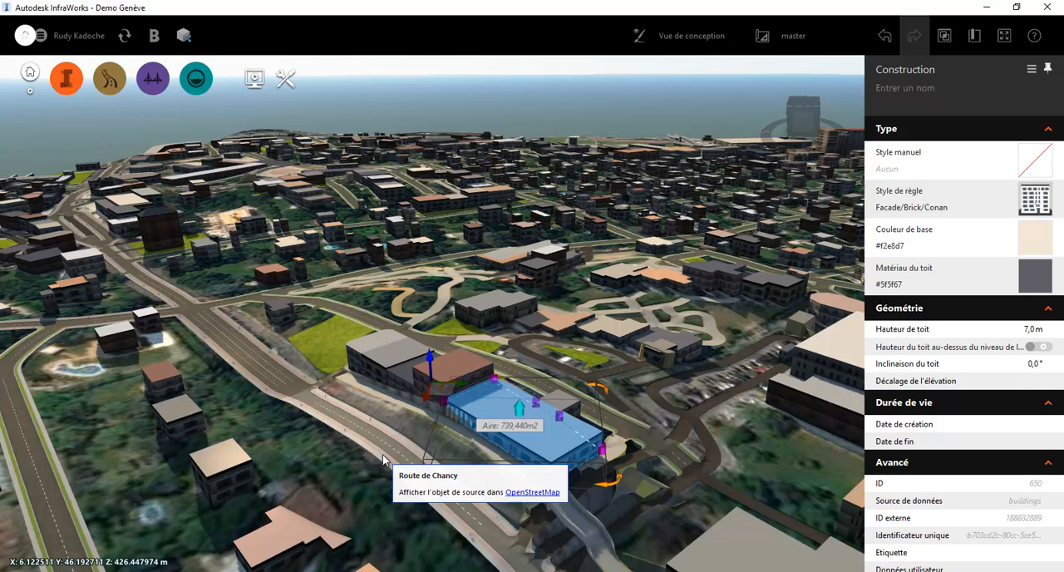
scroll(384, 459, "down", 4)
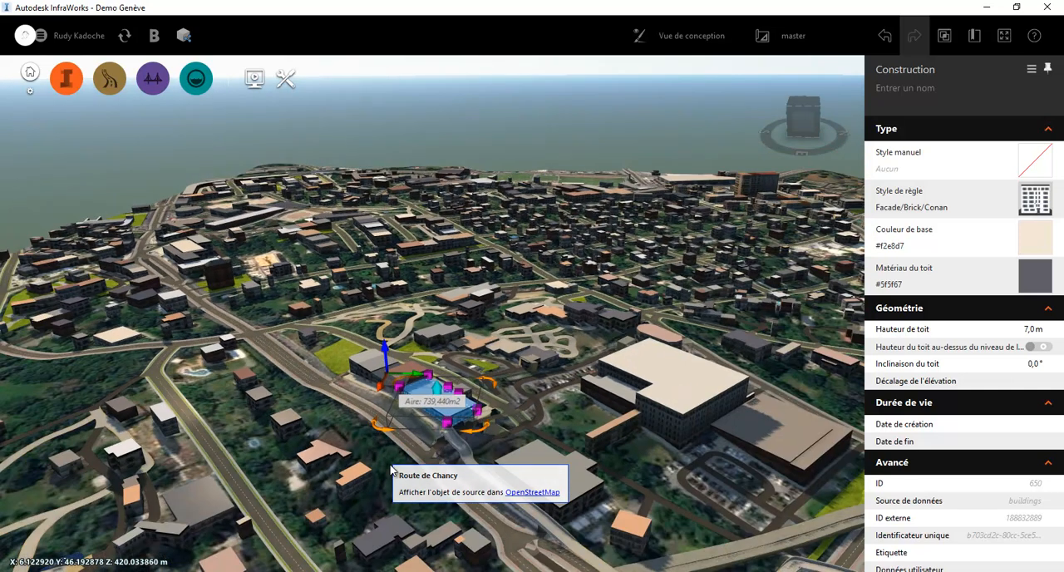
key("Escape")
Start a forest stand with the tree style 3D Model > Vegetation > T02-V01 Dark Green
left_click_drag(523, 539, 789, 486)
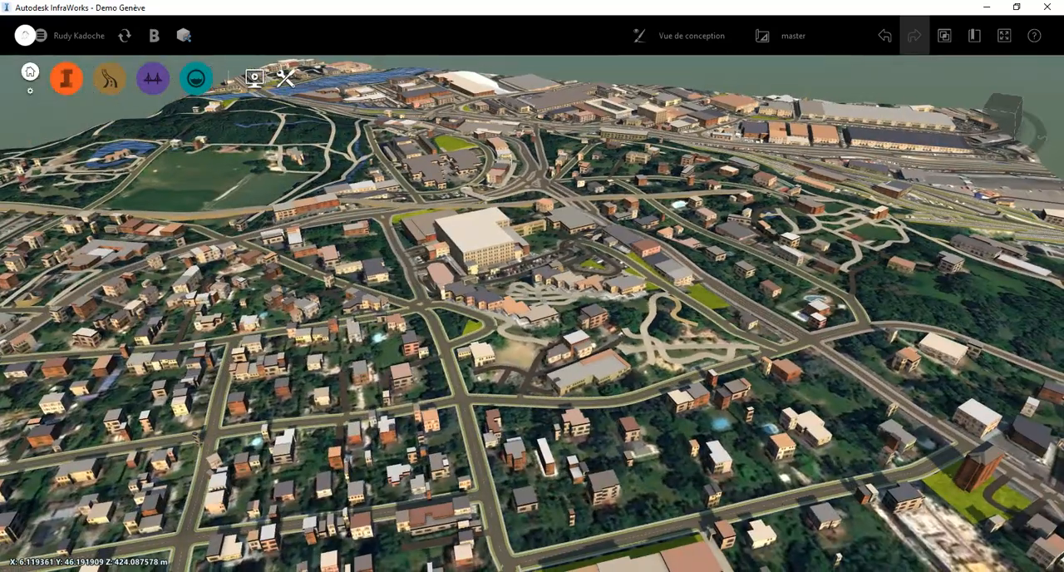
scroll(789, 495, "up", 5)
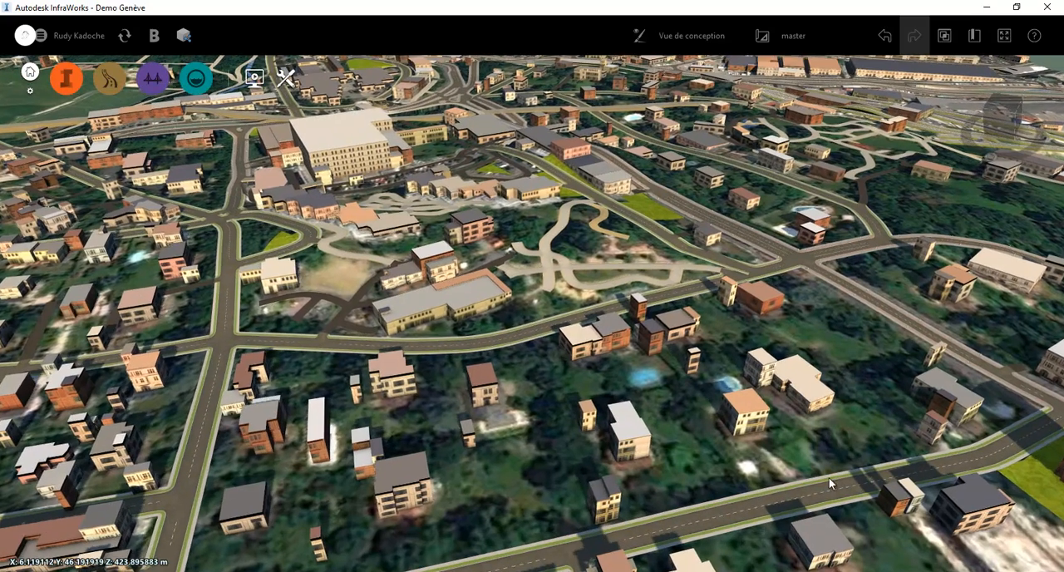
left_click_drag(523, 516, 449, 429)
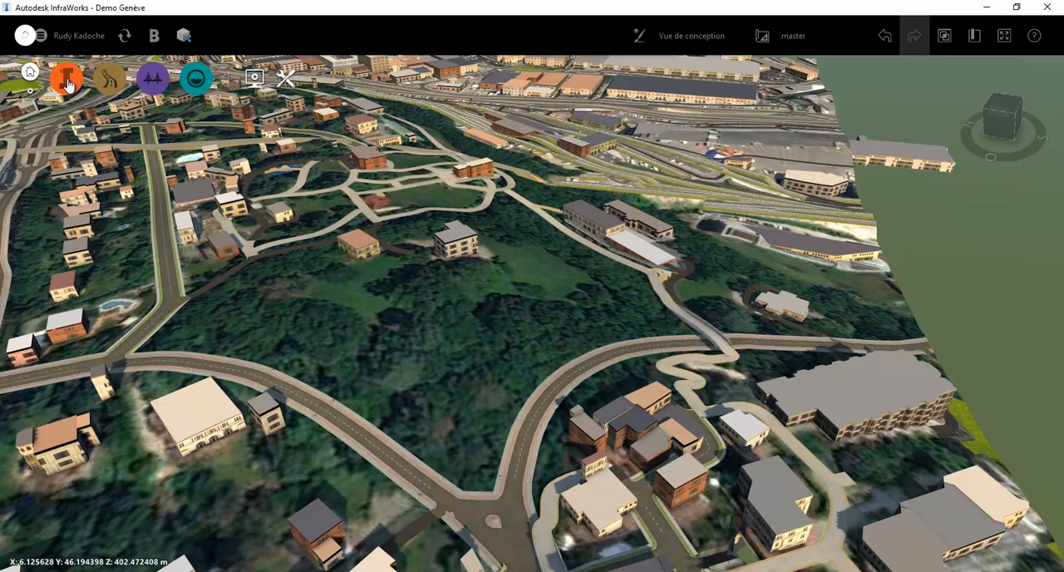
mouse_move(69, 85)
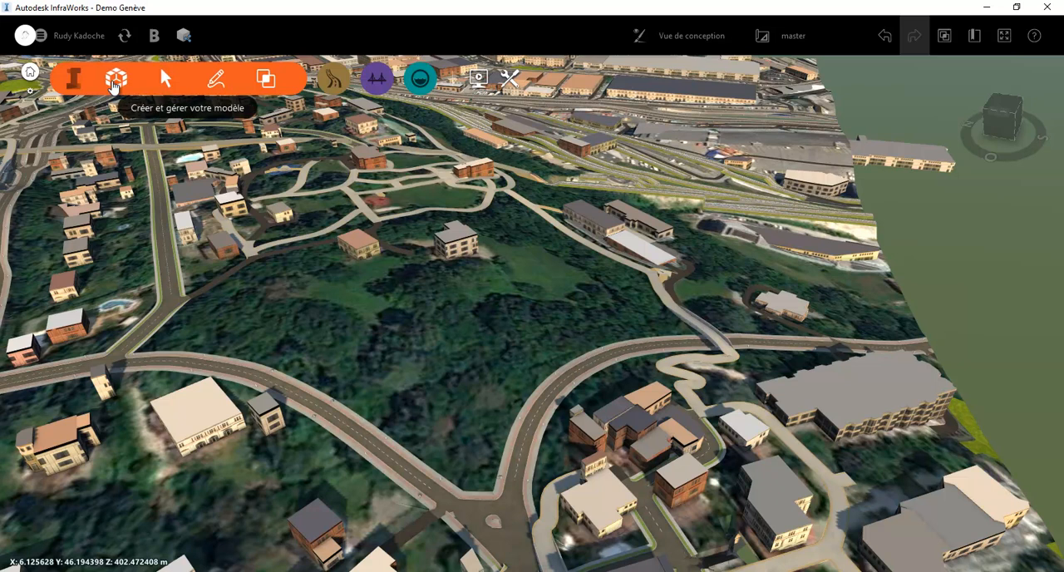
mouse_move(213, 87)
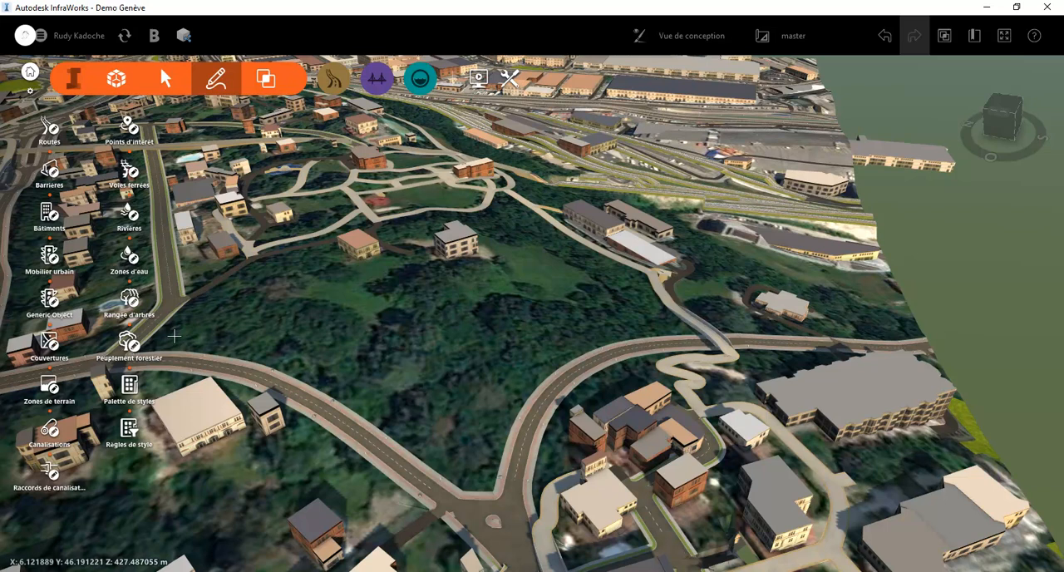
left_click(129, 341)
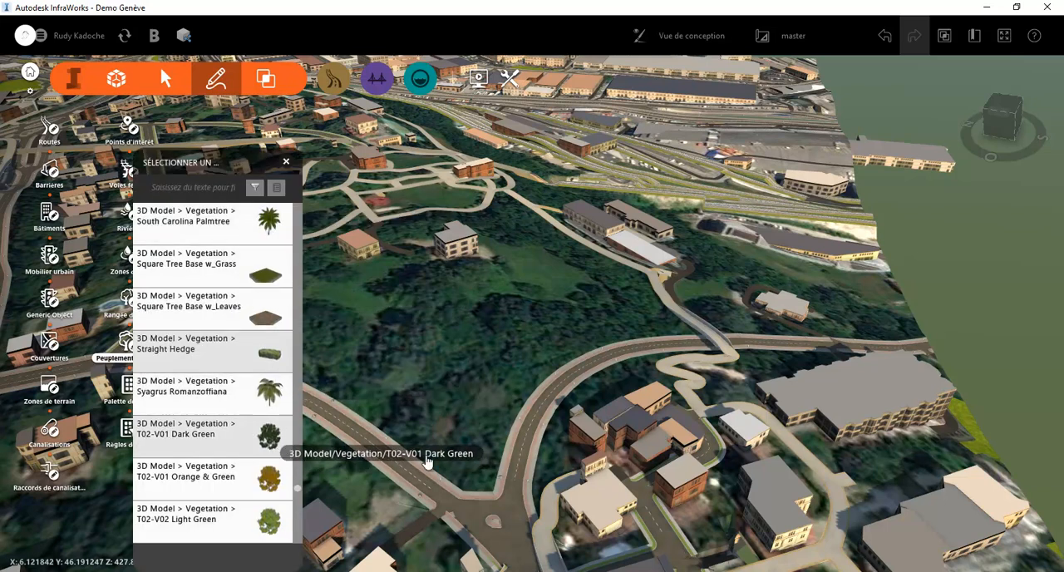
left_click(282, 447)
Outline a forest stand of about 5,932 m² over the wooded ground inside the fork of the two curving roads
left_click_drag(522, 345, 509, 392)
left_click(530, 362)
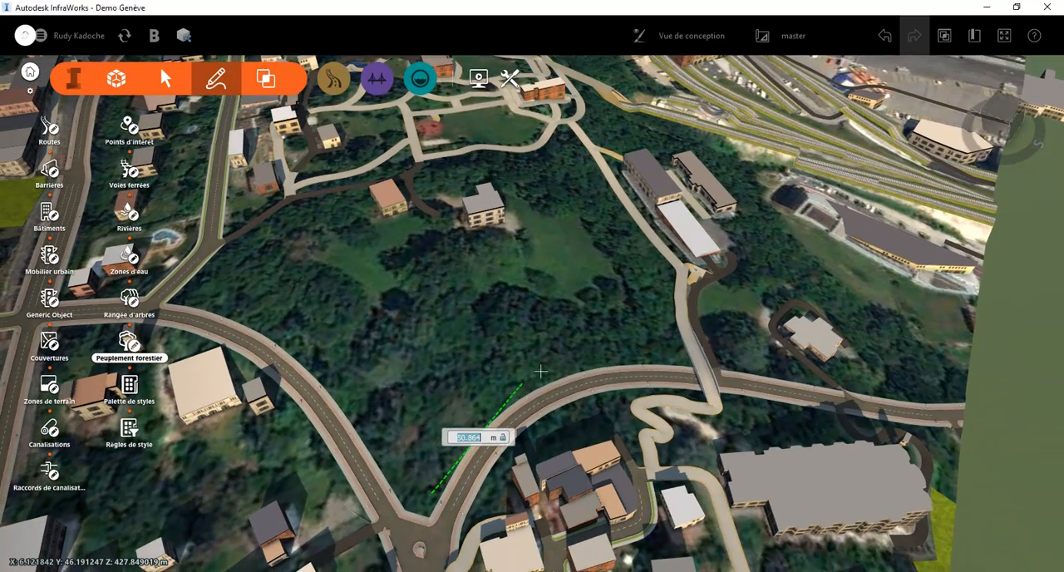
left_click(526, 380)
left_click(666, 347)
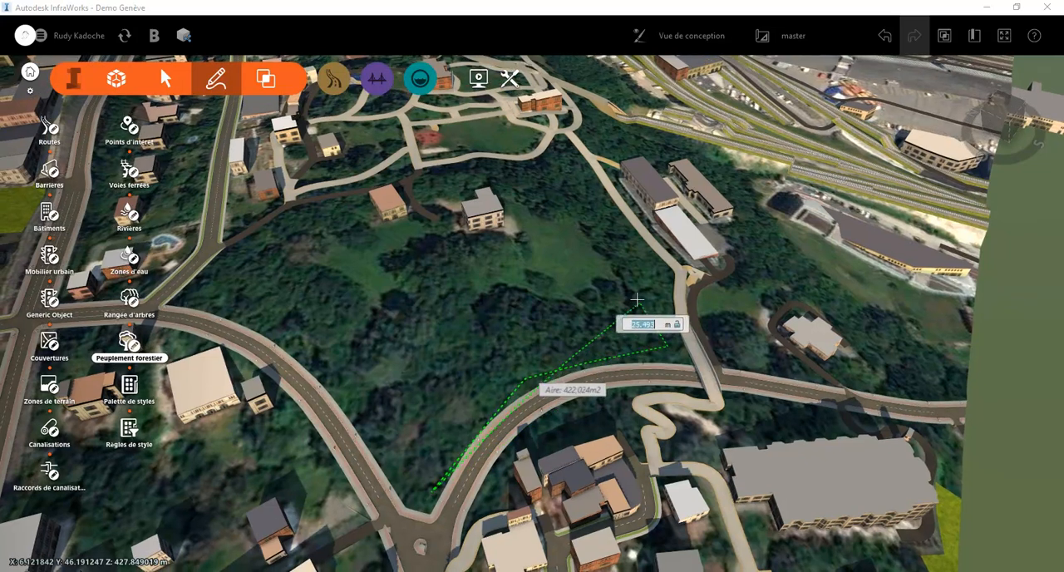
left_click_drag(557, 288, 418, 292)
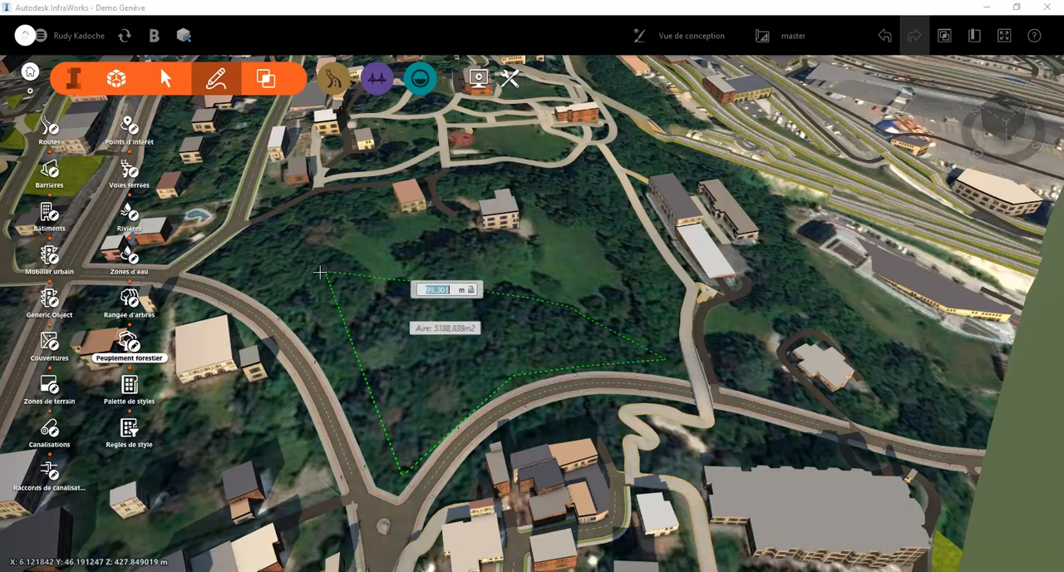
left_click(271, 275)
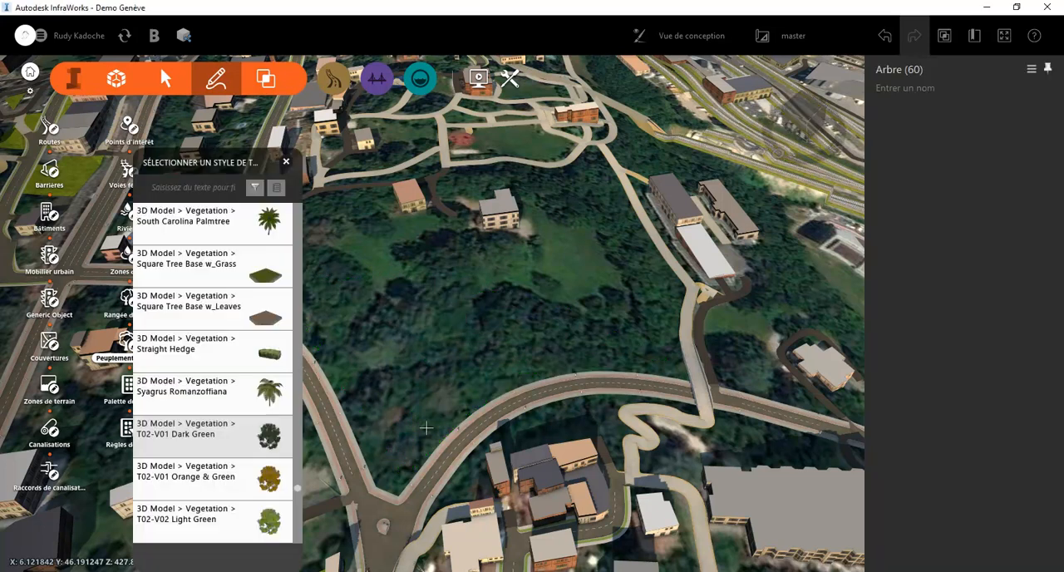
left_click_drag(457, 241, 656, 413)
left_click_drag(611, 439, 524, 410)
key("Escape")
Select all trees of the new forest stand and increase its tree density
scroll(562, 449, "up", 3)
left_click(526, 414)
key("Escape")
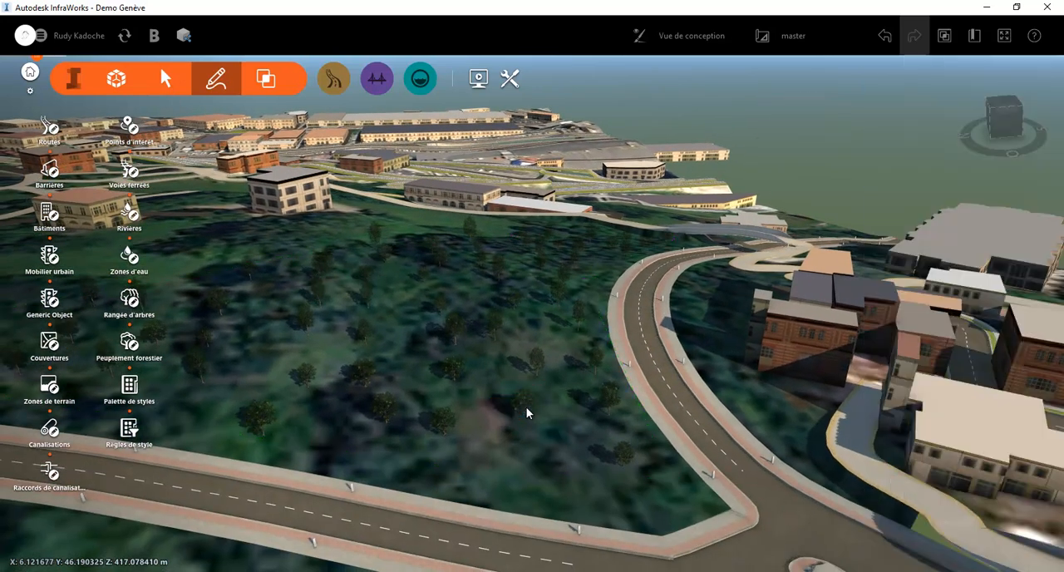
left_click(526, 407)
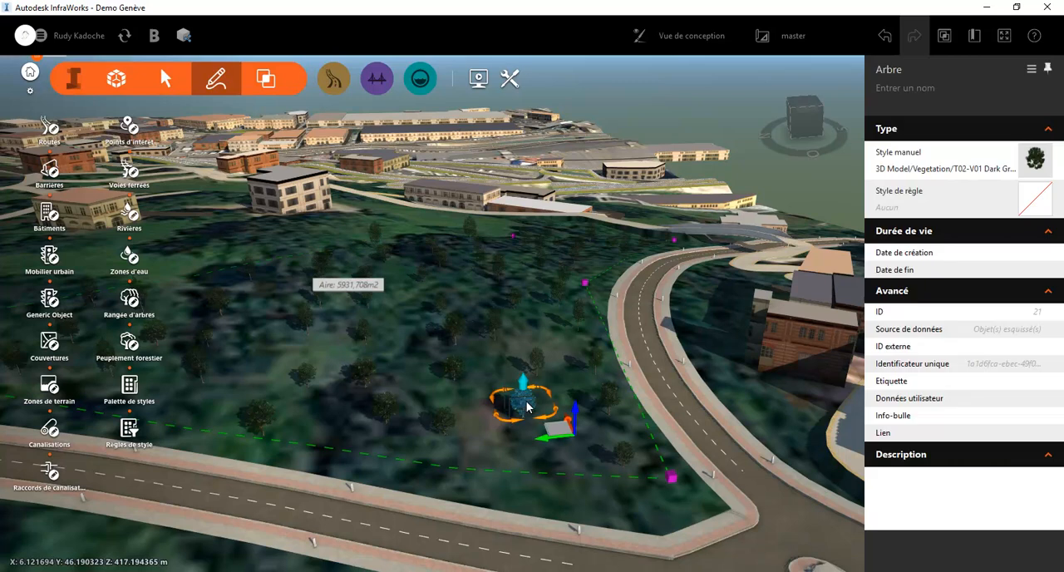
left_click(527, 404)
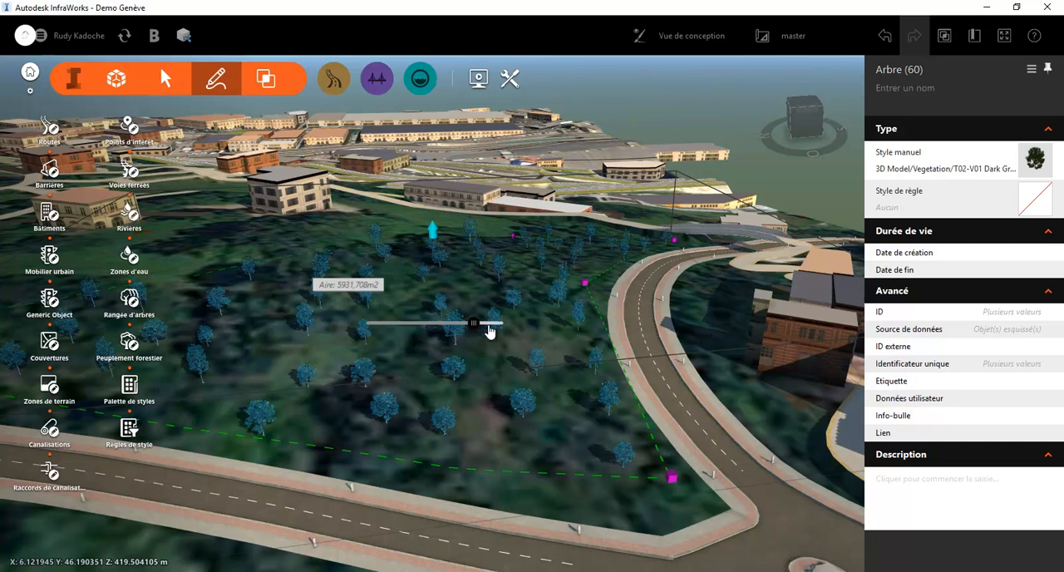
left_click_drag(488, 331, 521, 325)
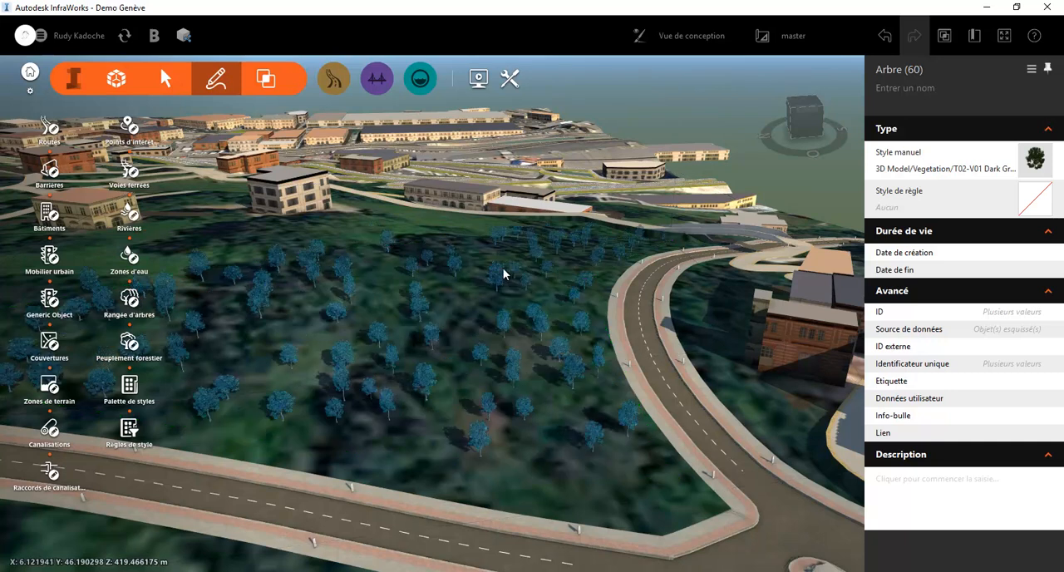
left_click(388, 260)
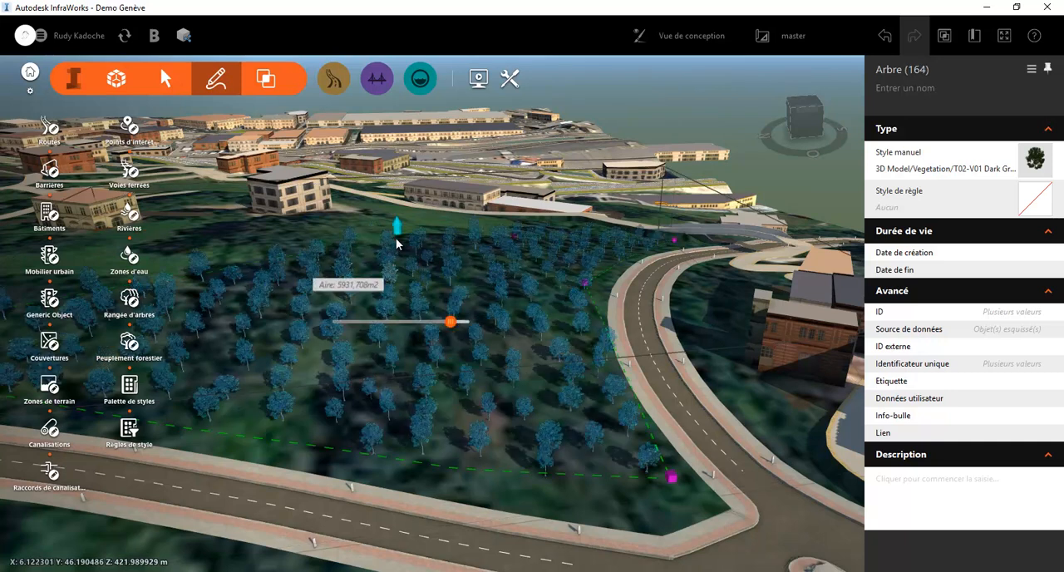
Increase the height of all trees in the forest stand and examine them up close at the edge of the road
left_click_drag(401, 209, 398, 119)
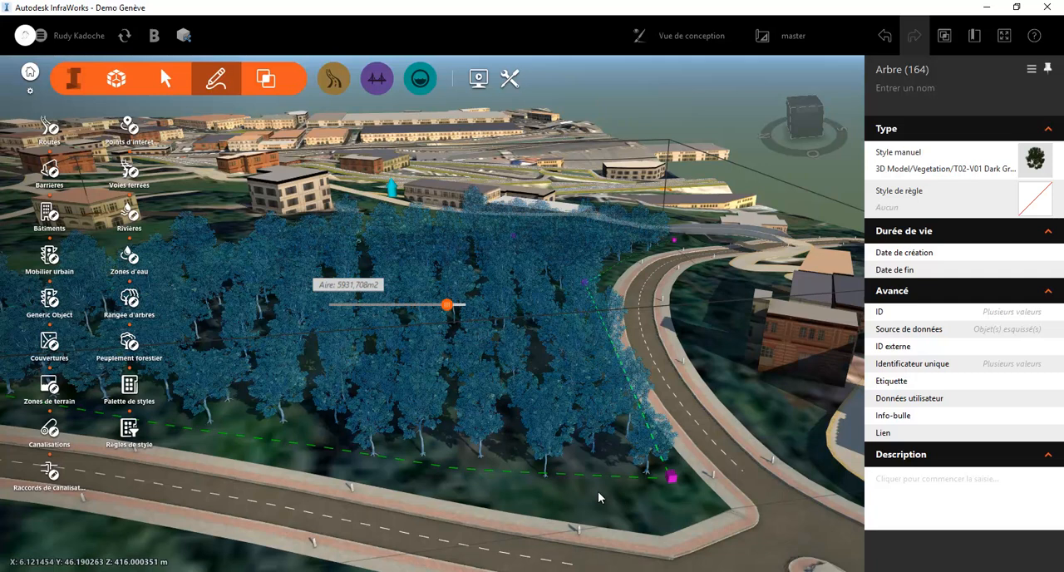
middle_click_drag(597, 491, 575, 502, "shift")
left_click(577, 514)
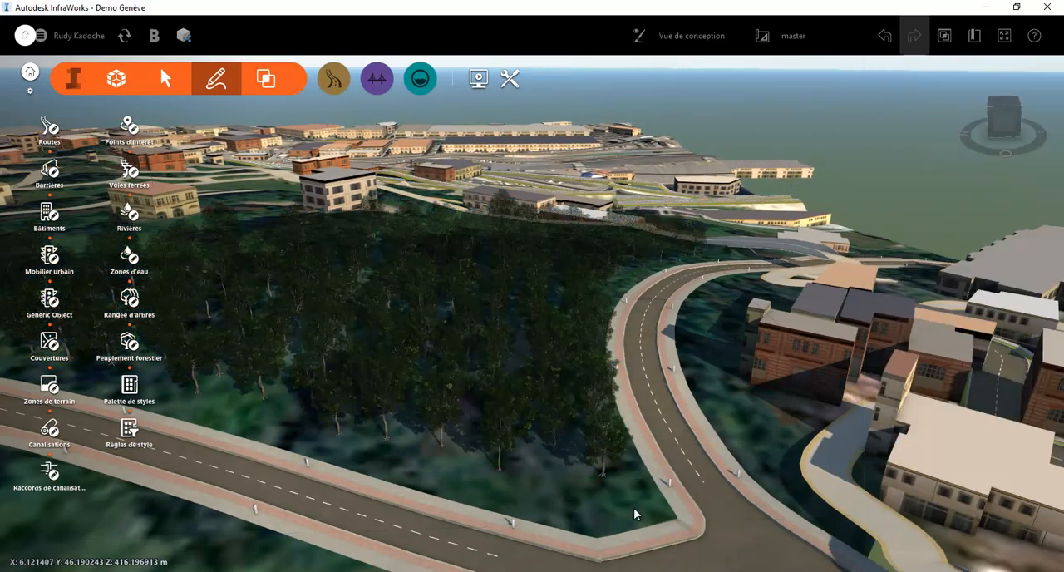
scroll(633, 508, "up", 1)
scroll(611, 511, "up", 2)
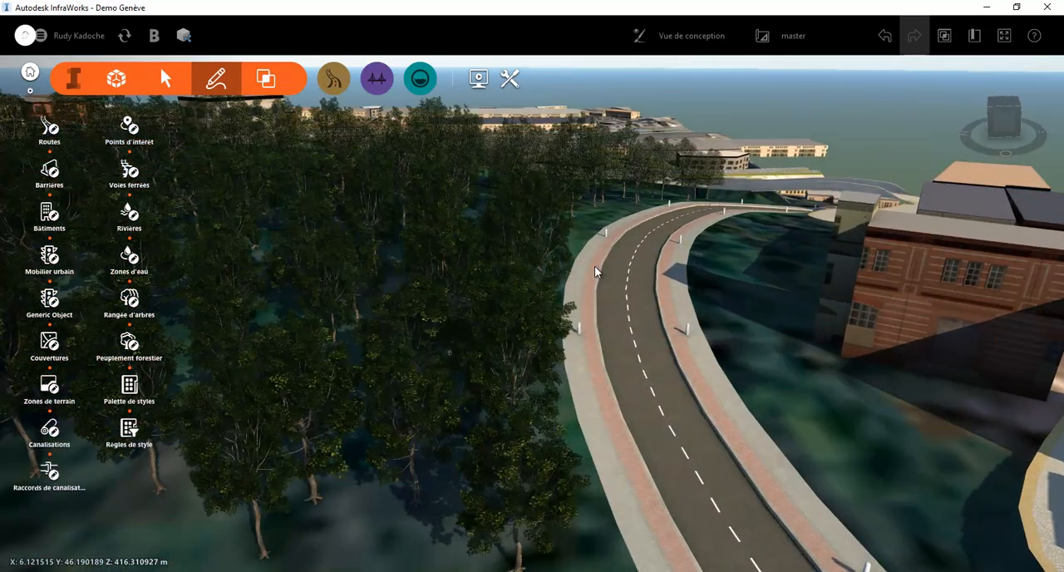
scroll(544, 437, "up", 5)
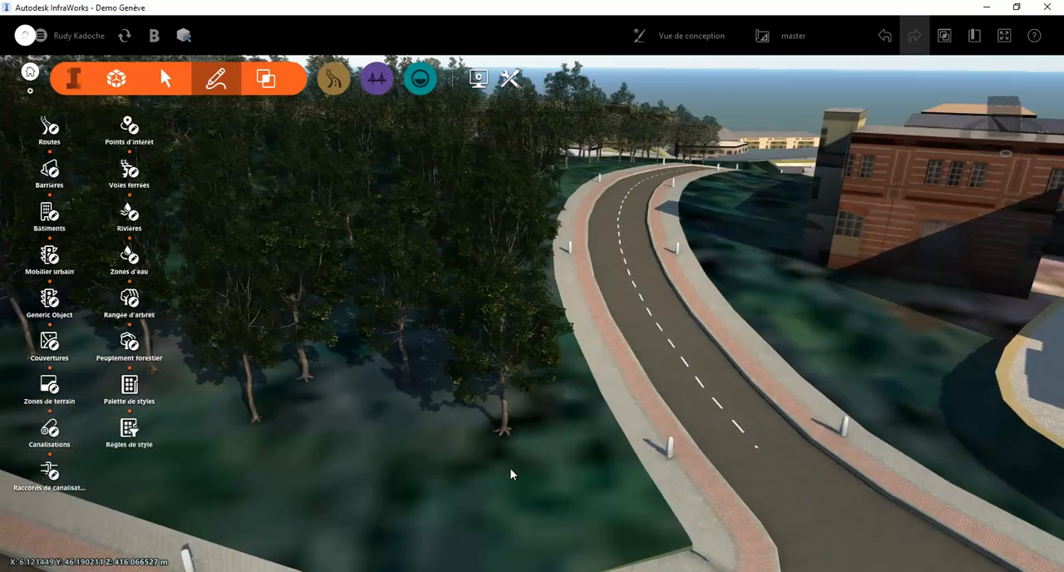
scroll(500, 371, "up", 2)
scroll(451, 477, "up", 2)
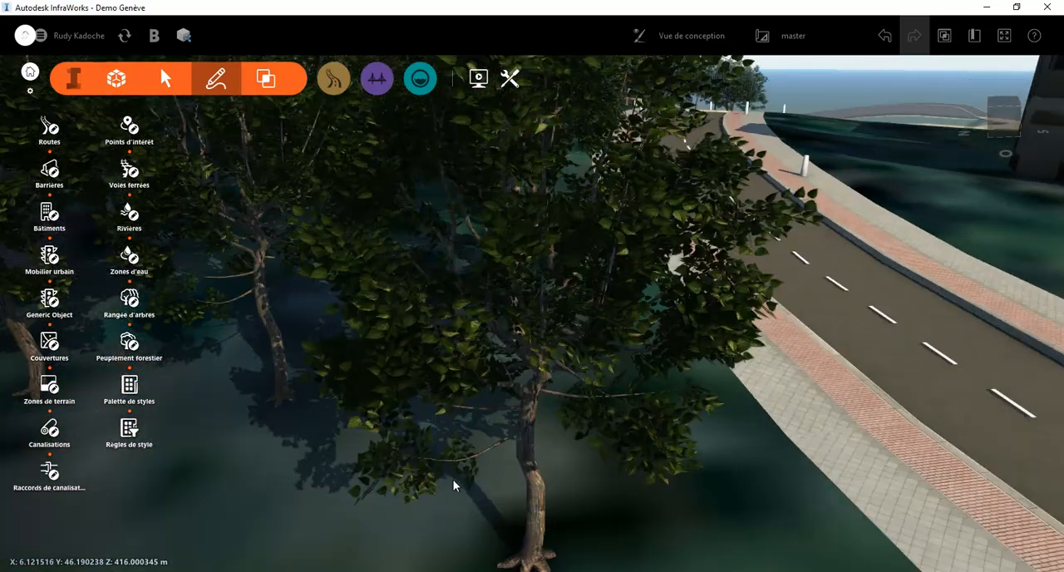
scroll(428, 502, "up", 2)
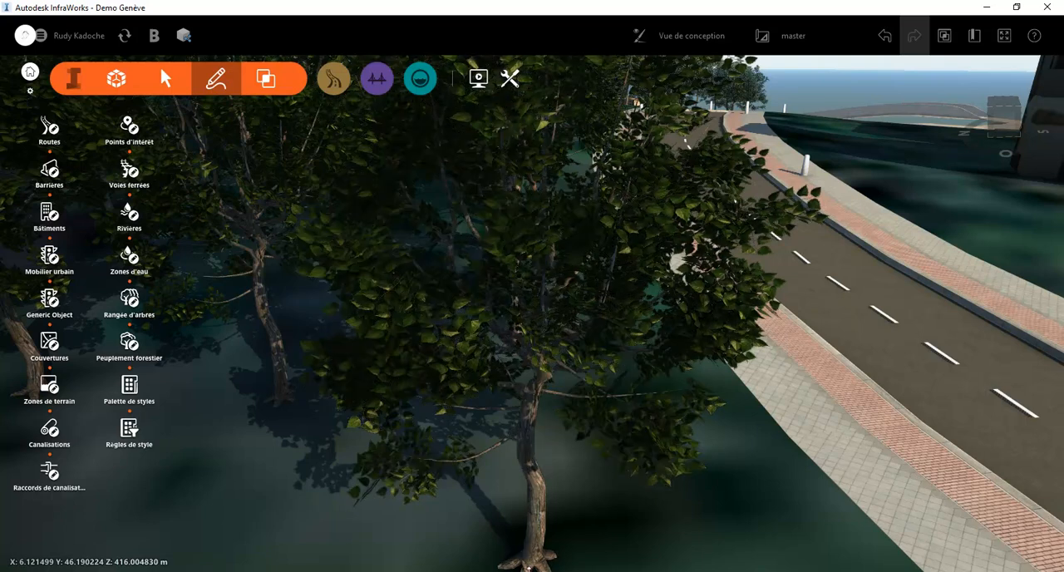
Set the 3D graphics optimisation to Optimiser la vitesse in the application options
left_click(47, 37)
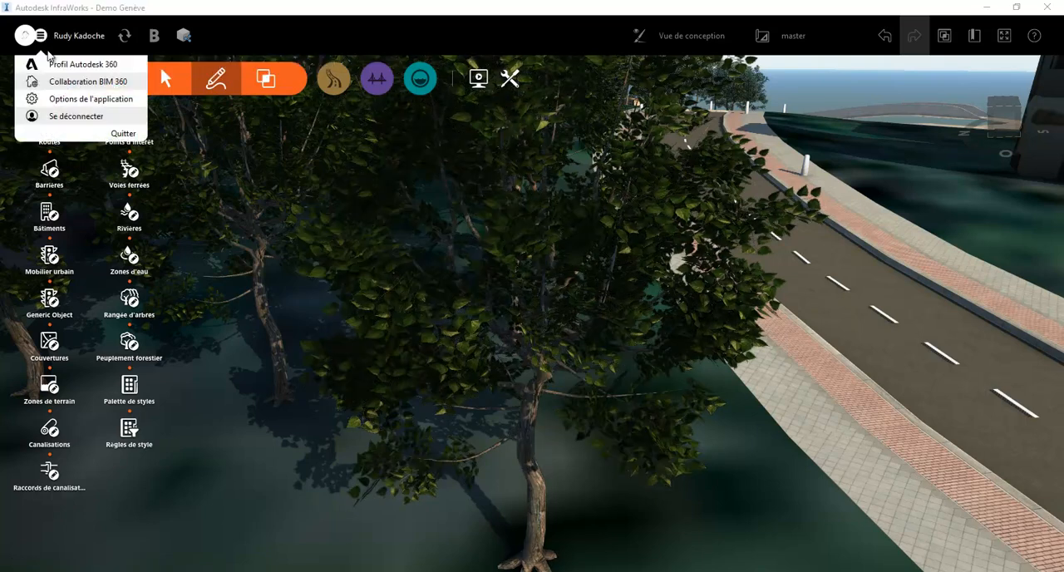
left_click(75, 101)
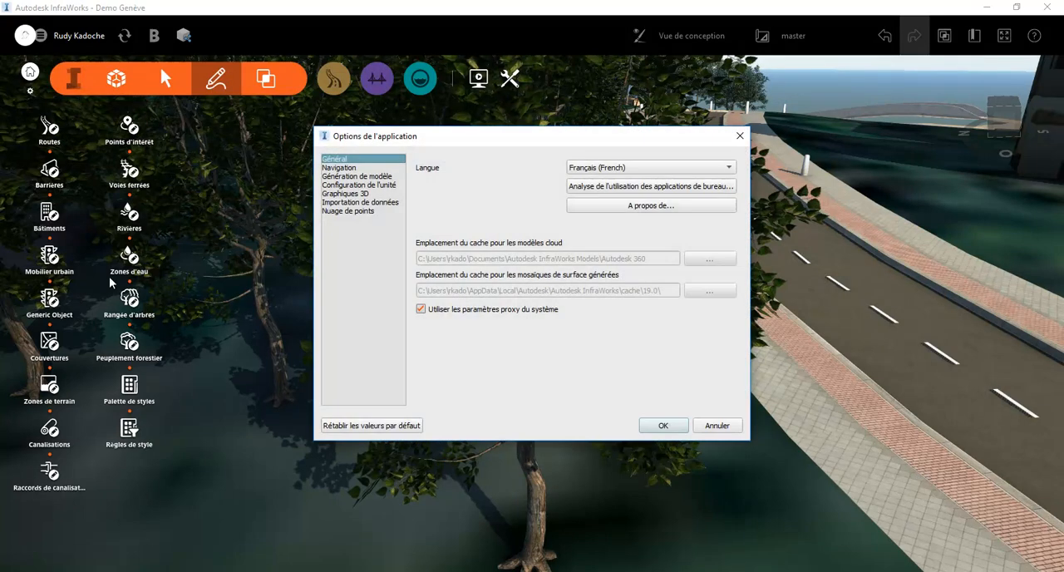
left_click(360, 193)
left_click(490, 188)
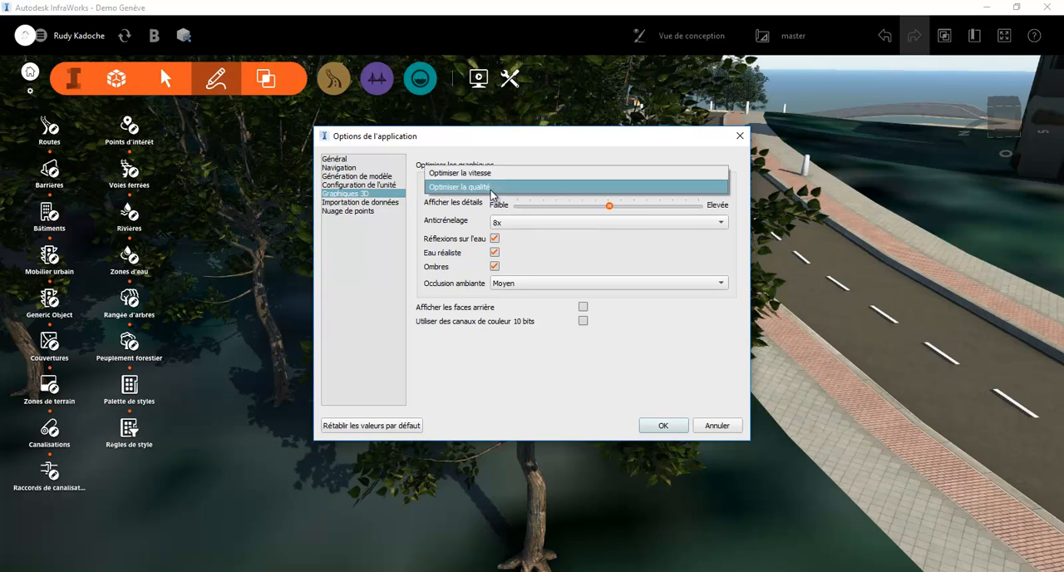
left_click(491, 173)
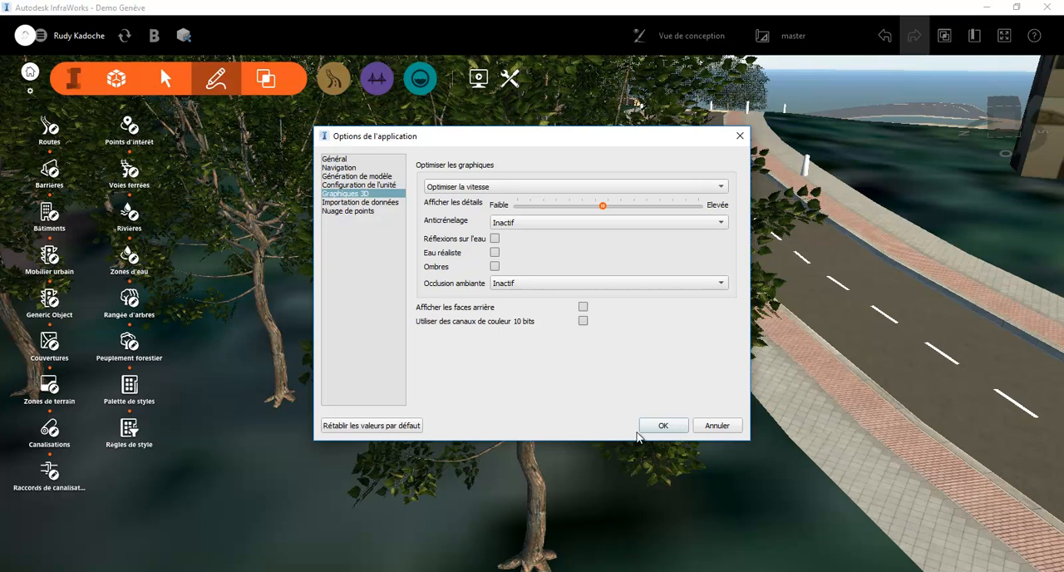
left_click(663, 426)
Select all trees of the forest stand inside the road fork and delete them
left_click(619, 491)
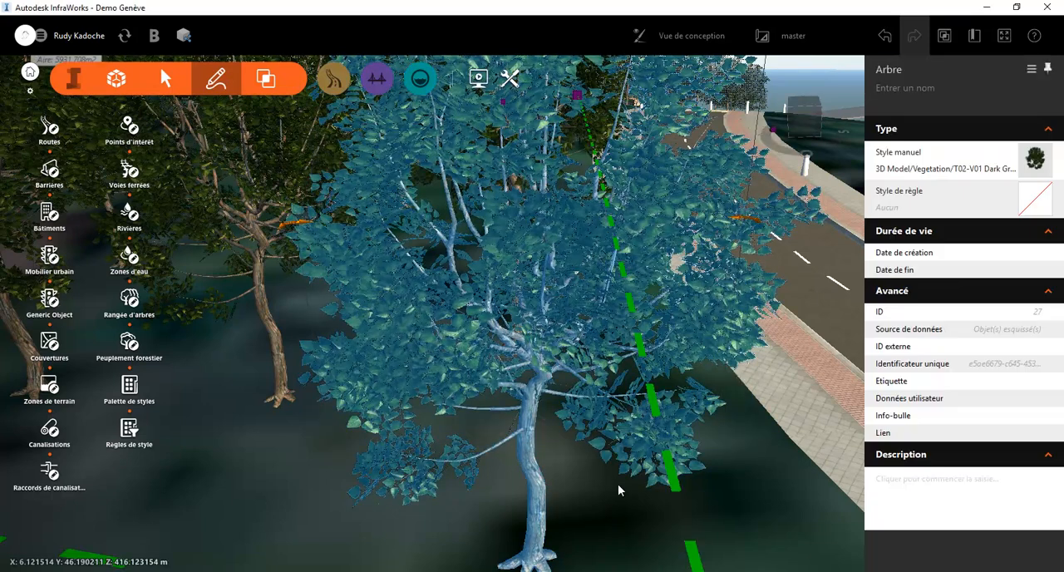
scroll(238, 457, "down", 3)
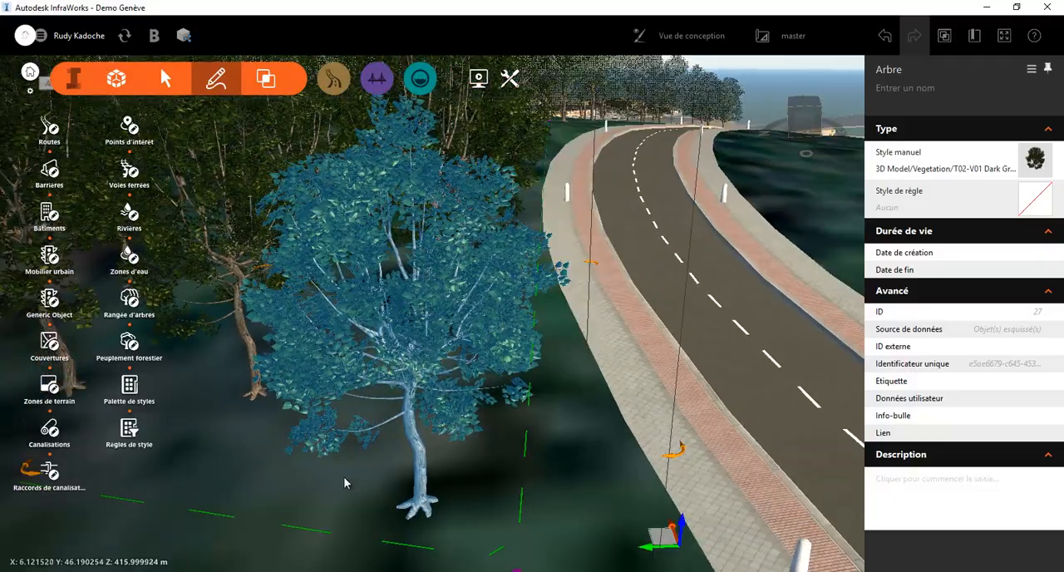
left_click(562, 483)
left_click_drag(567, 482, 494, 458)
scroll(494, 462, "down", 5)
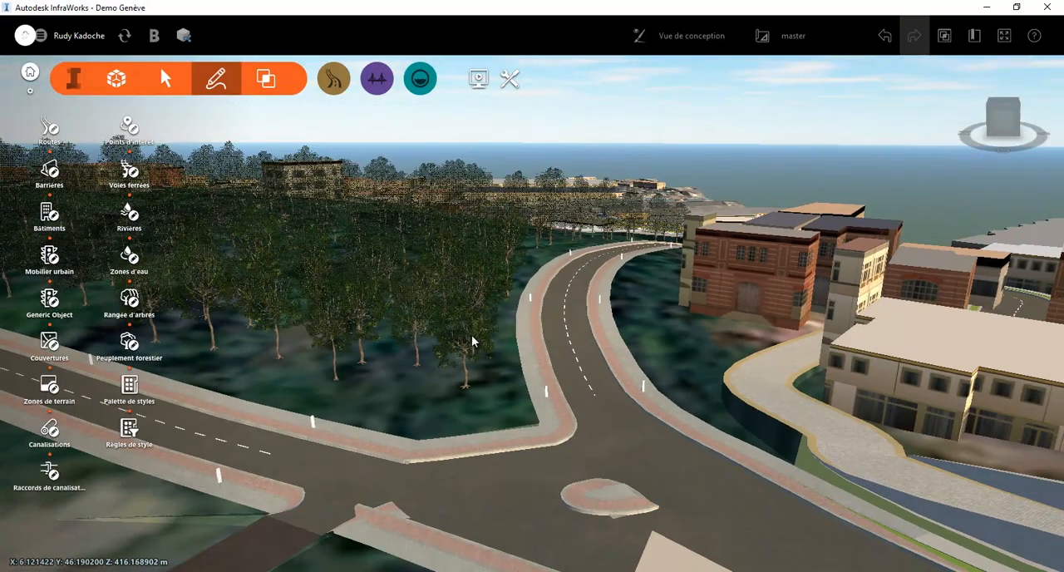
left_click(472, 340)
double_click(472, 340)
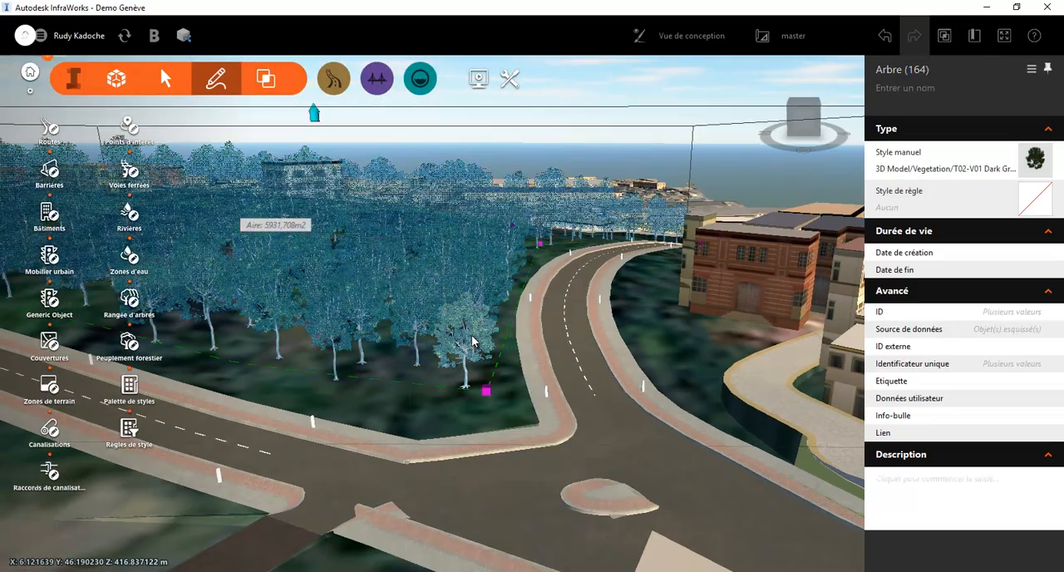
key("Delete")
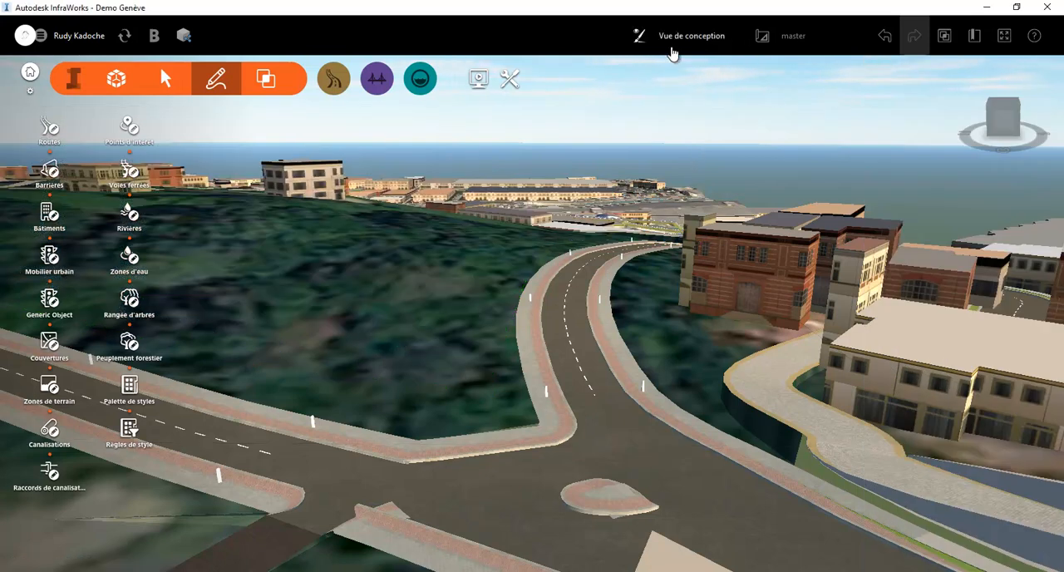
Turn on the terrain contour lines in the display settings of Vue de conception and collapse the contour settings
left_click(638, 35)
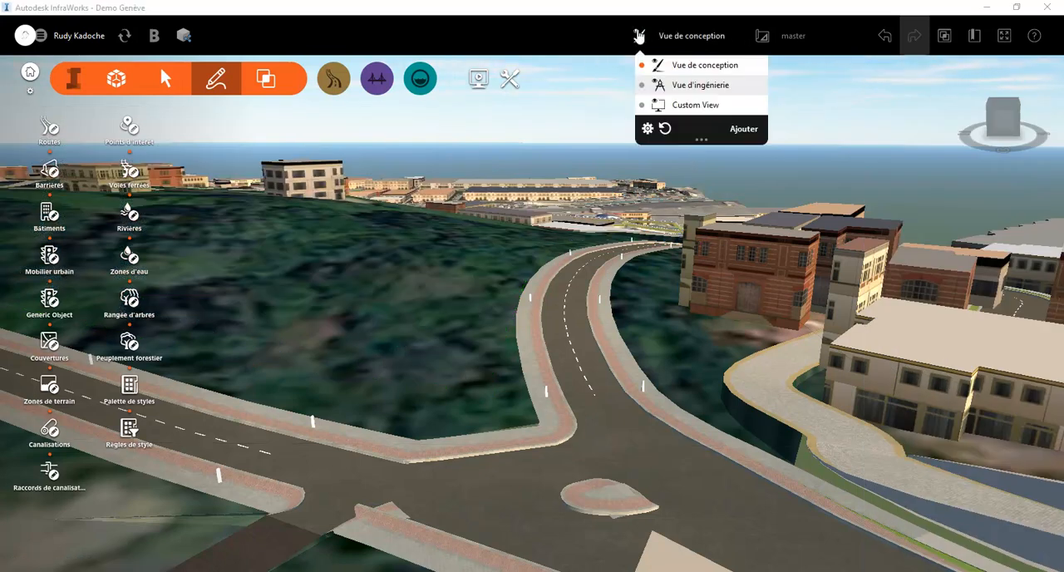
left_click(646, 129)
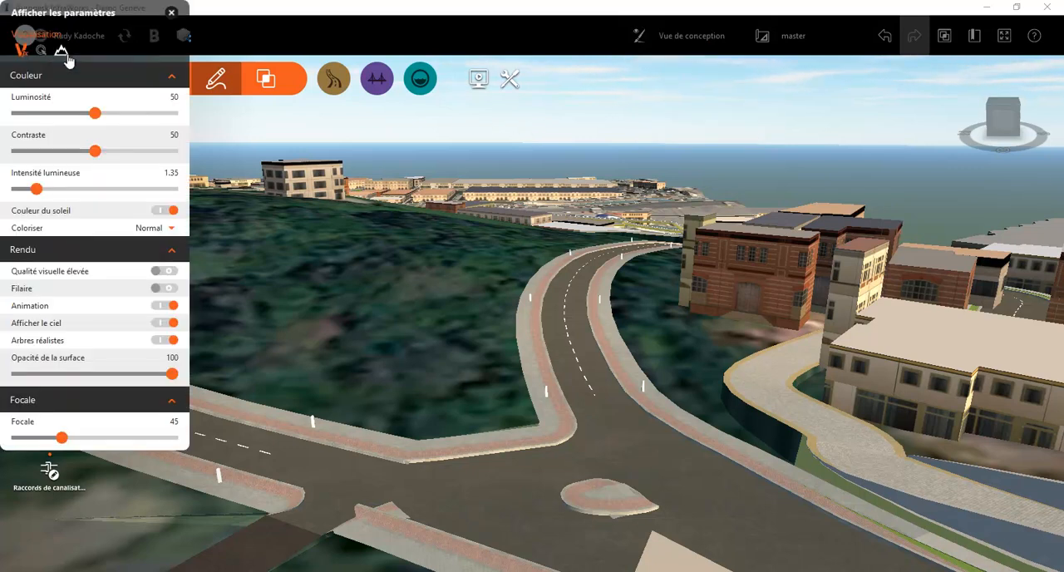
left_click(61, 53)
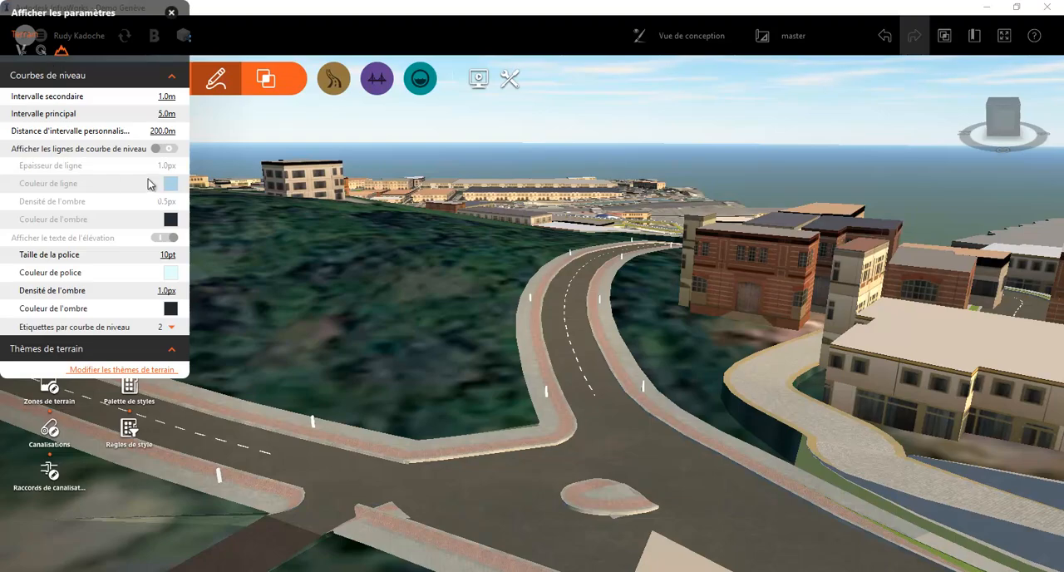
left_click(174, 152)
left_click_drag(480, 288, 565, 390)
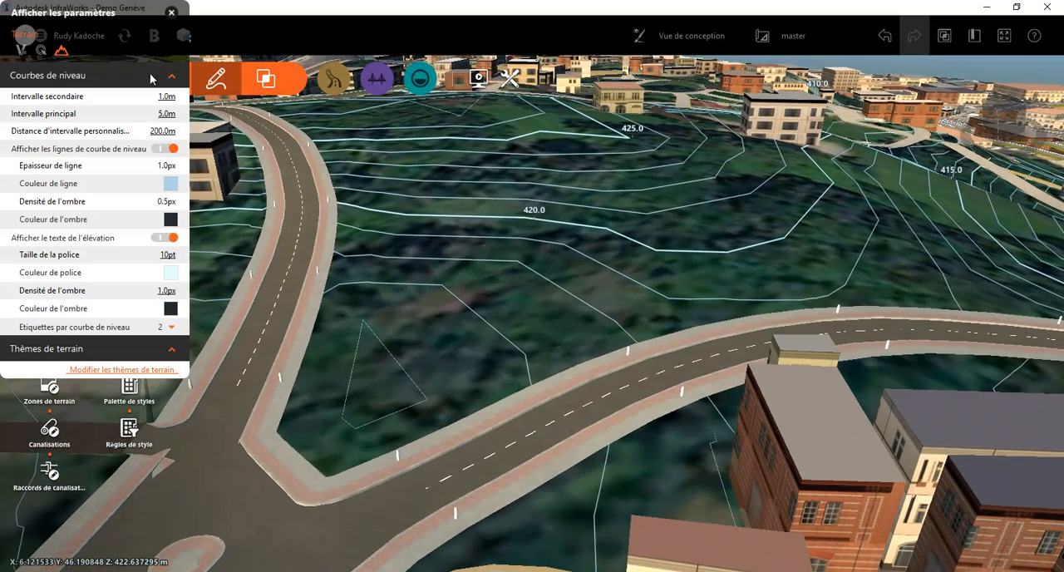
left_click(173, 76)
scroll(610, 359, "down", 5)
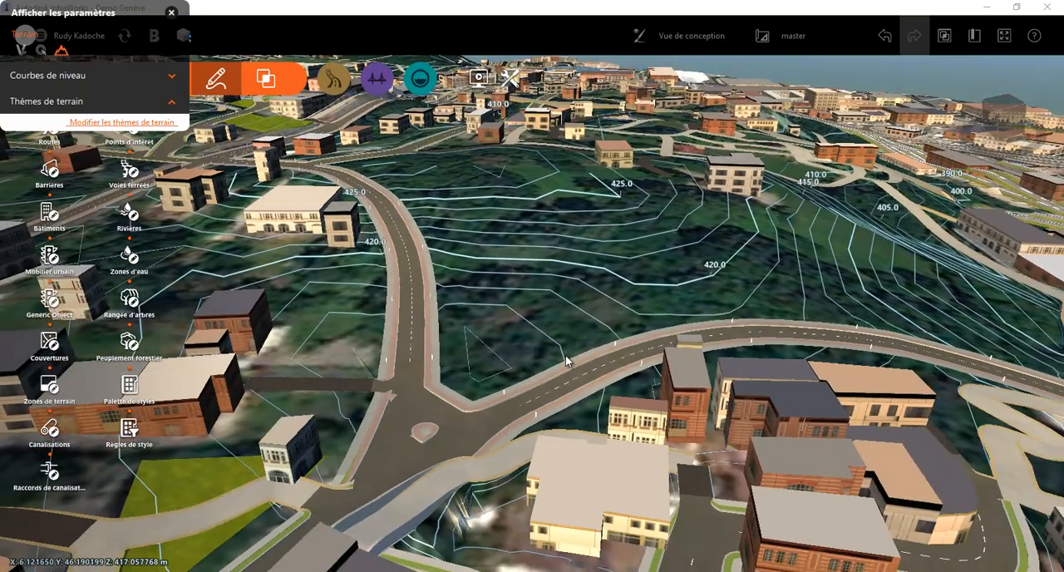
scroll(544, 341, "down", 3)
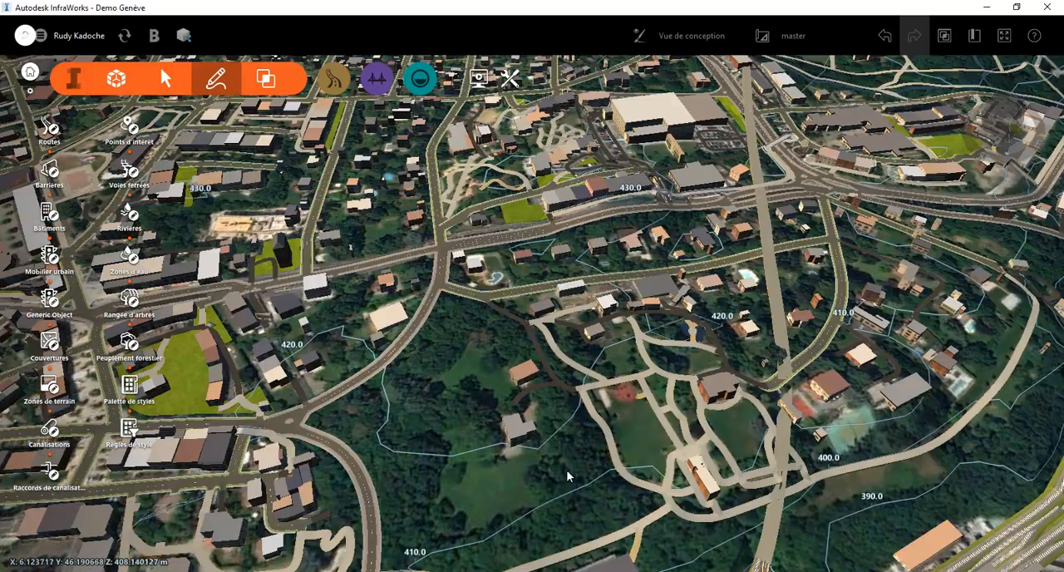
Add the Revit file Spec Office 2019.rvt to the model's data sources with the type Bâtiments
left_click(116, 78)
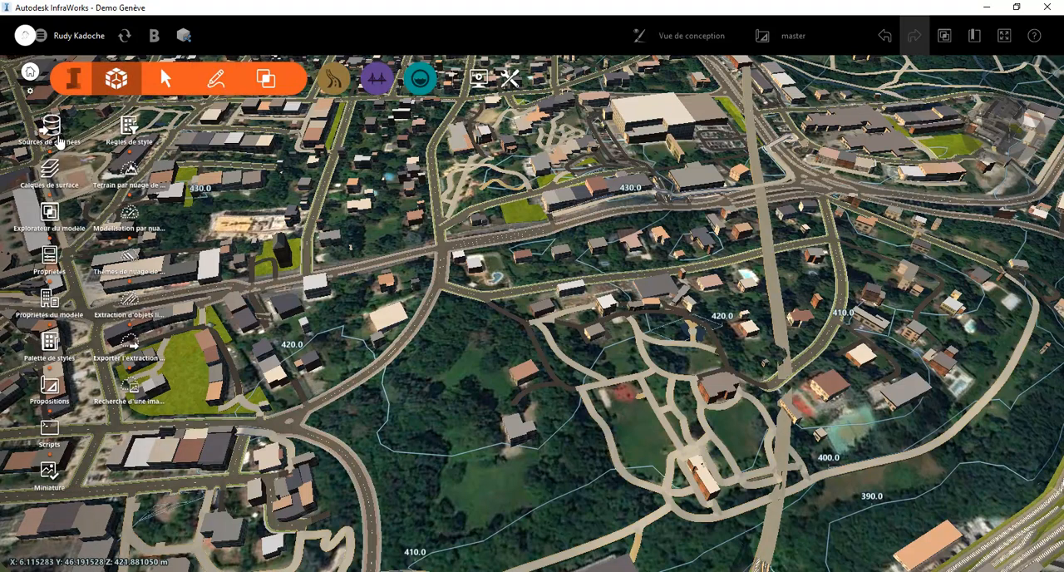
left_click(60, 140)
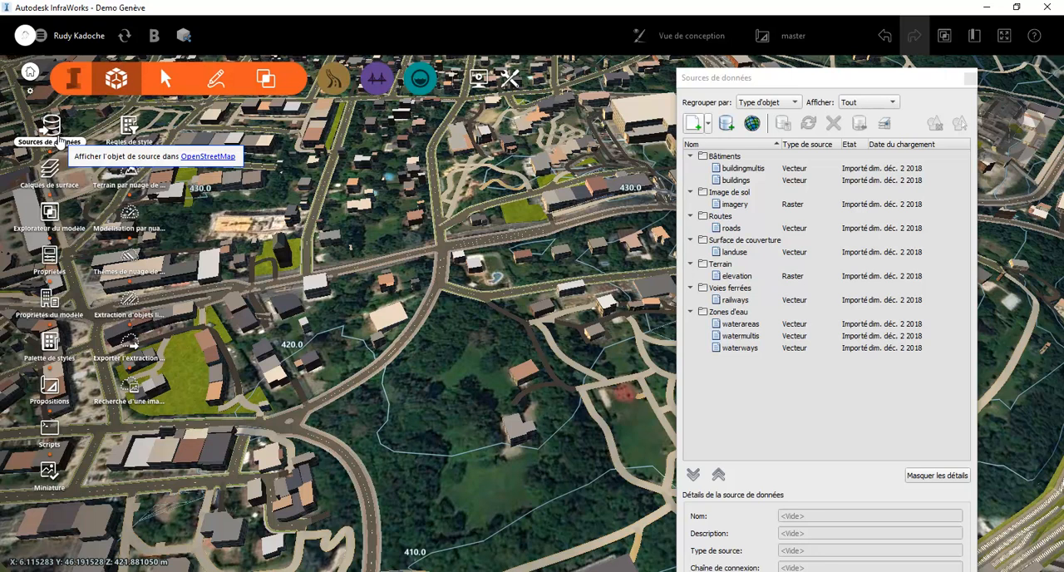
left_click(708, 125)
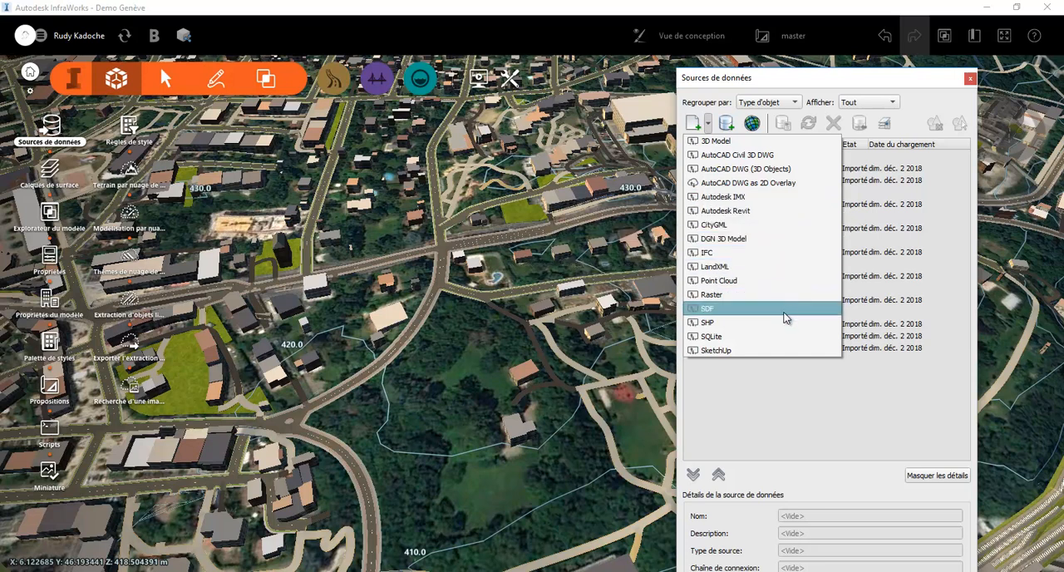
left_click(847, 439)
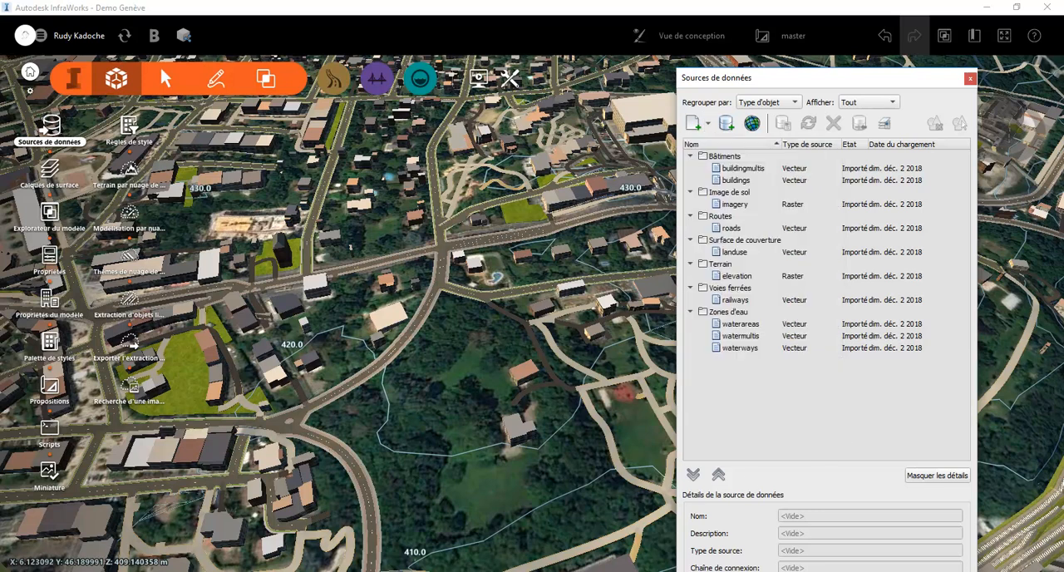
left_click(285, 488)
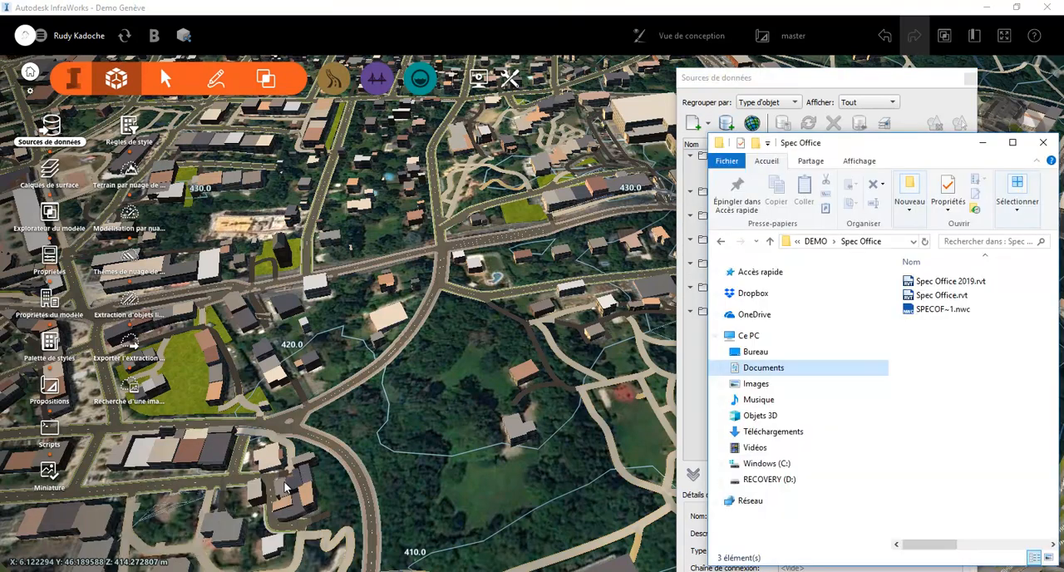
left_click_drag(985, 286, 433, 391)
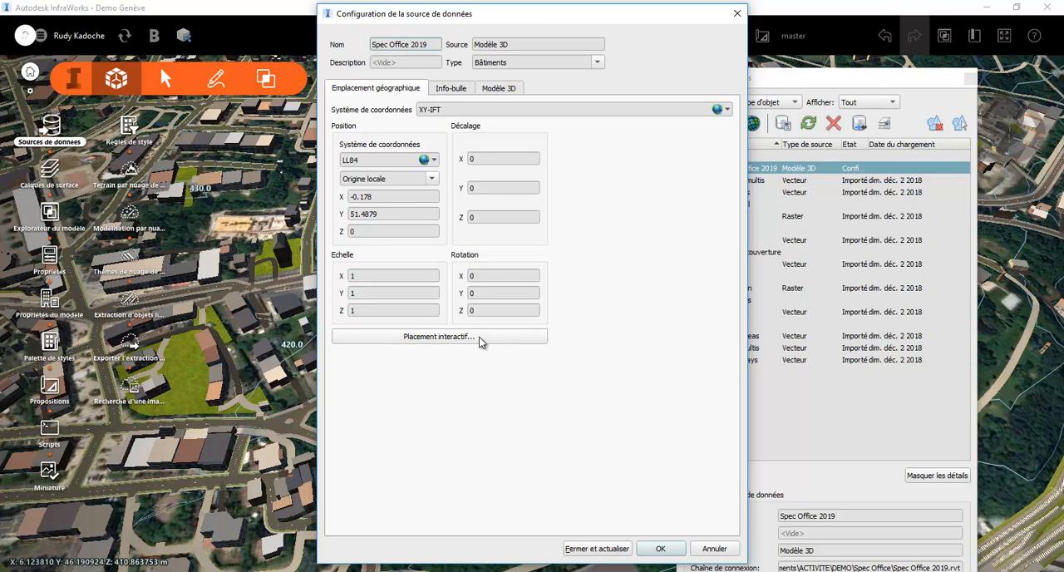
Place the Spec Office 2019 building interactively on the wooded ground east of the curving road, and refresh its data source
left_click(479, 336)
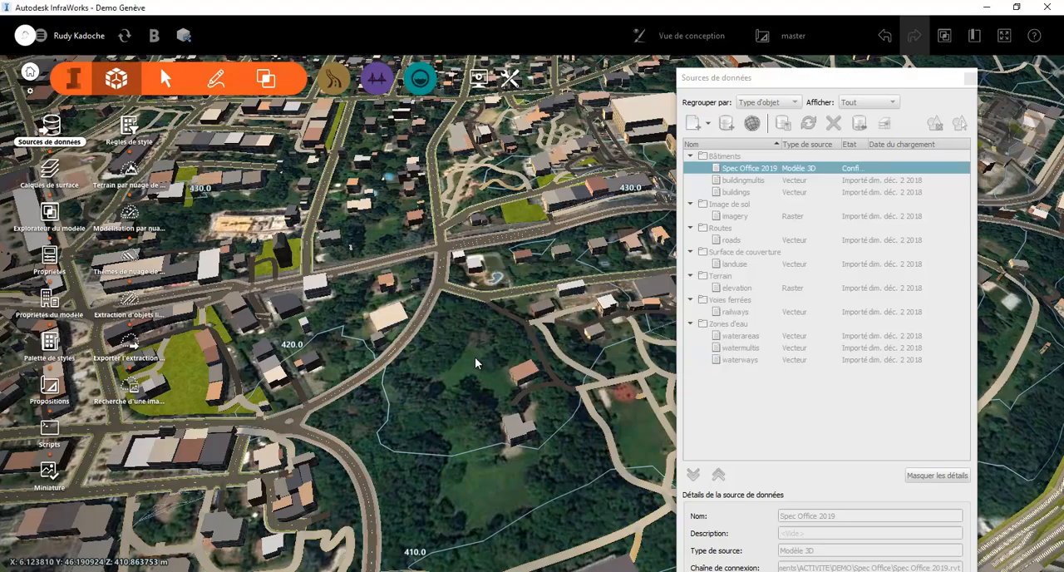
scroll(466, 488, "up", 3)
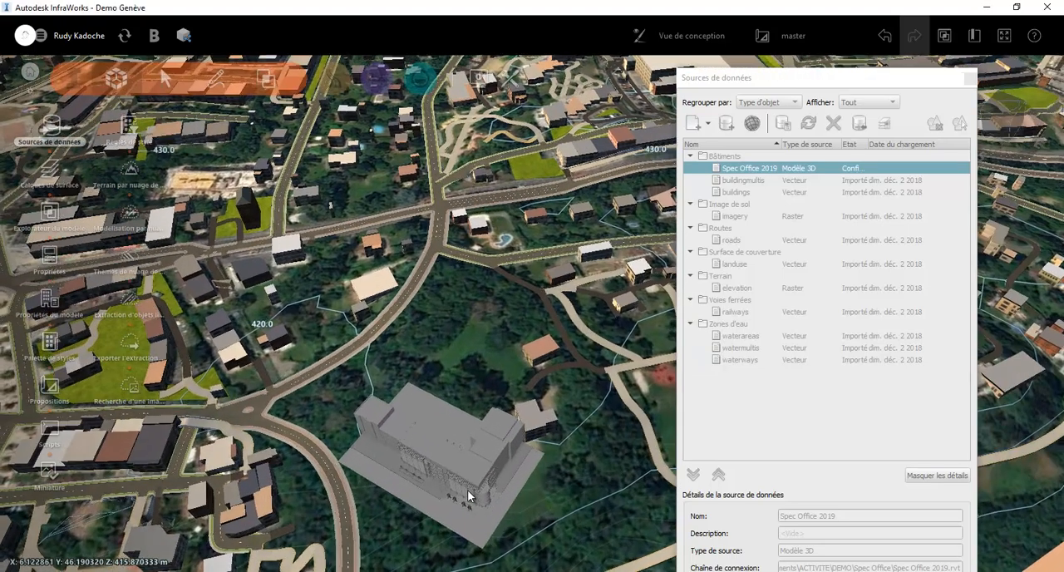
left_click_drag(448, 462, 526, 451)
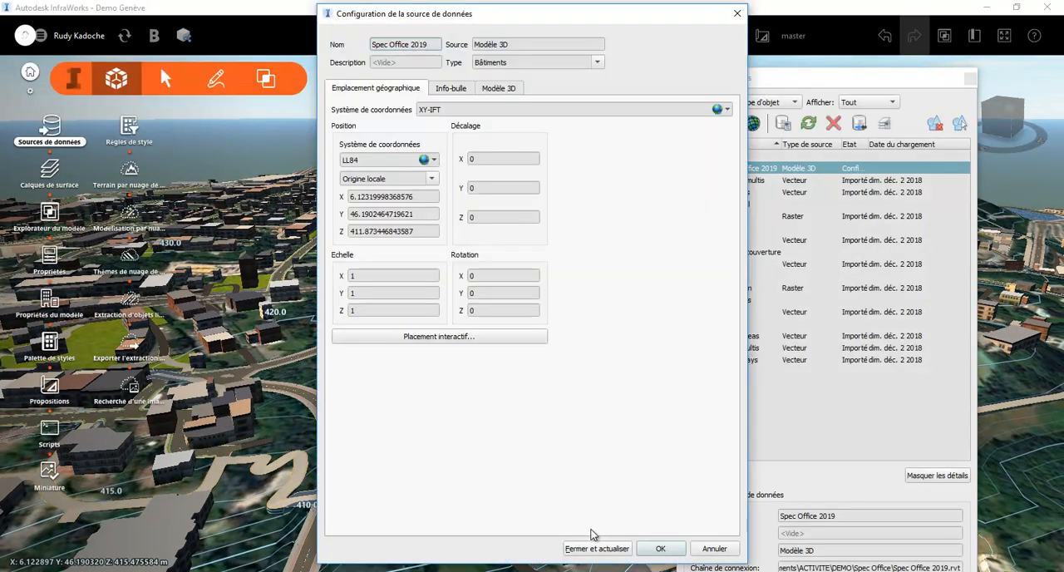
left_click(597, 549)
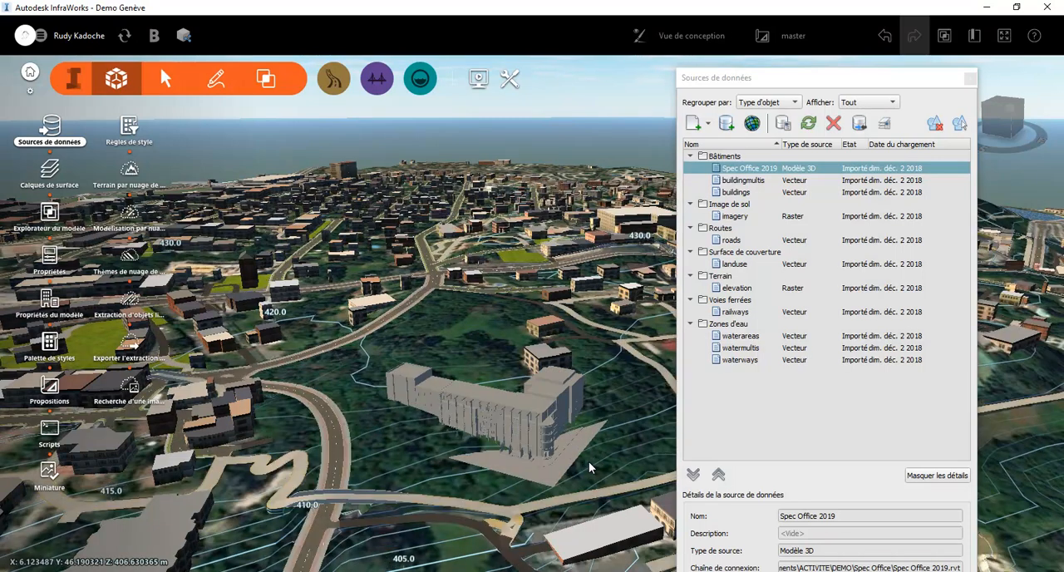
mouse_move(584, 462)
left_mouse_down()
mouse_move(492, 458)
mouse_move(589, 462)
left_mouse_up()
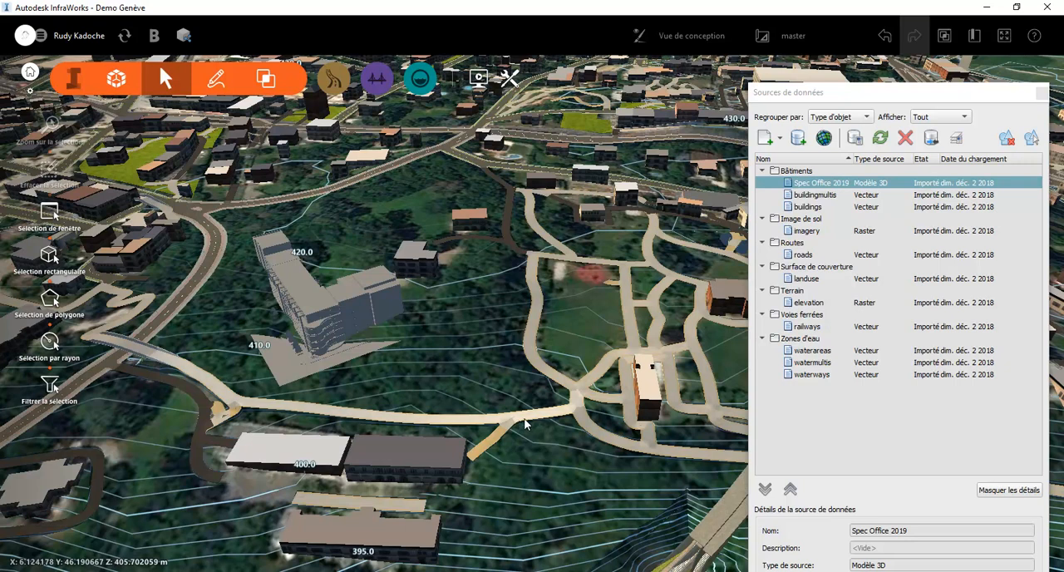
Draw a Tall Grass terrain zone of about 6,687 m² around the Spec Office 2019 building, following the adjacent curving roads
left_click(116, 78)
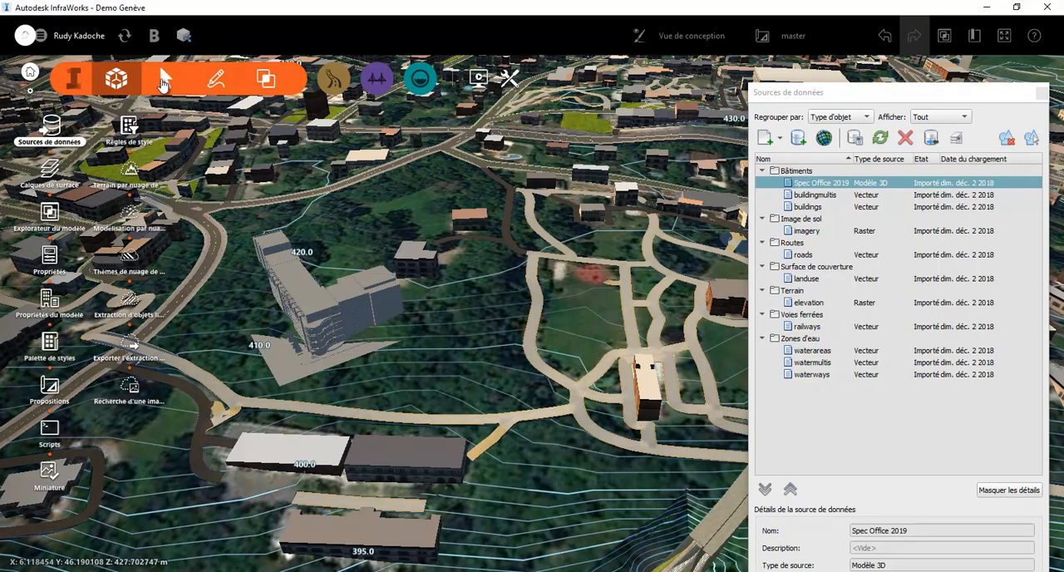
left_click(215, 79)
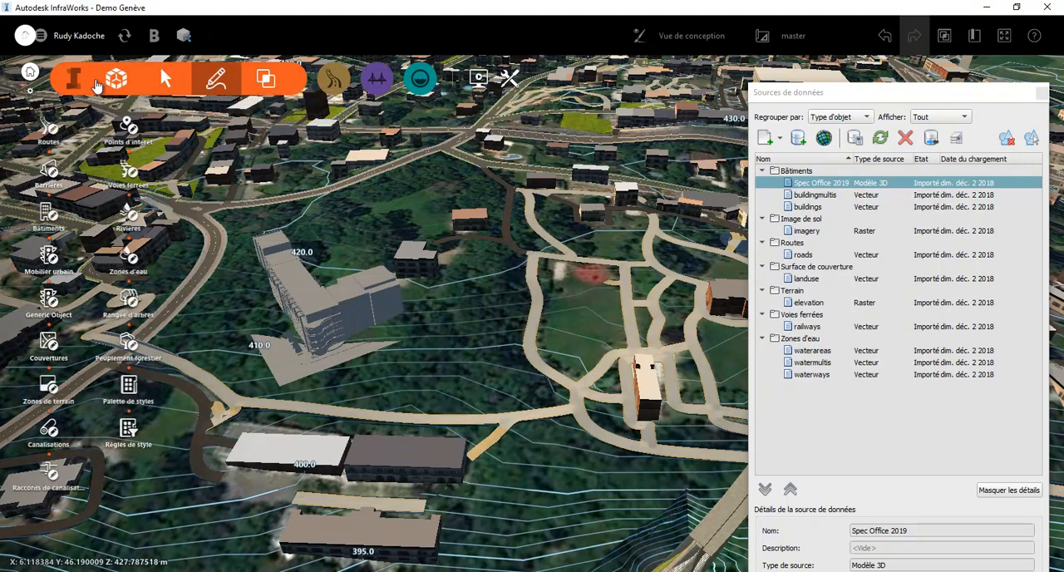
left_click(53, 392)
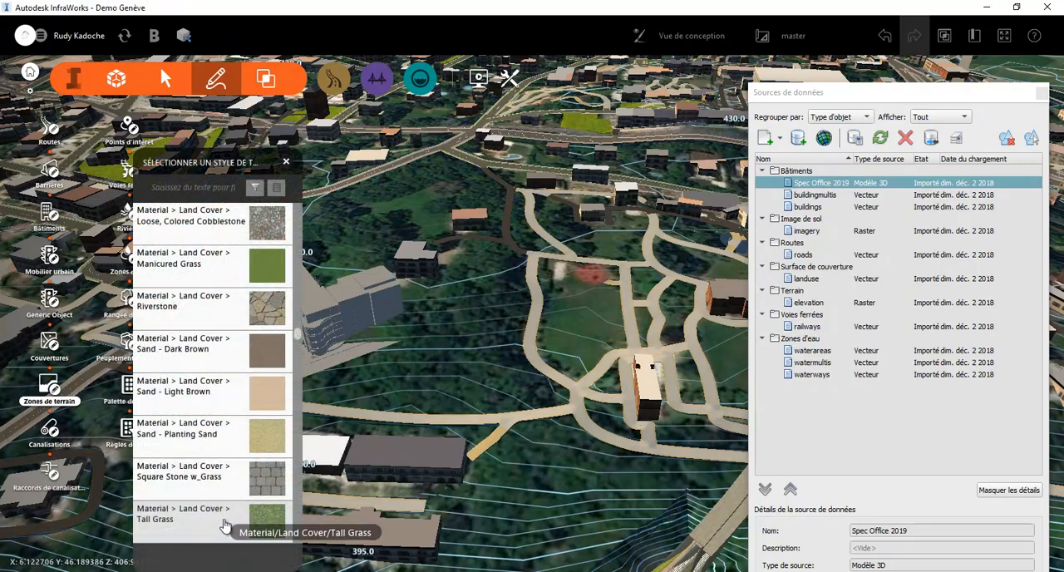
left_click(1043, 98)
left_click(1004, 105)
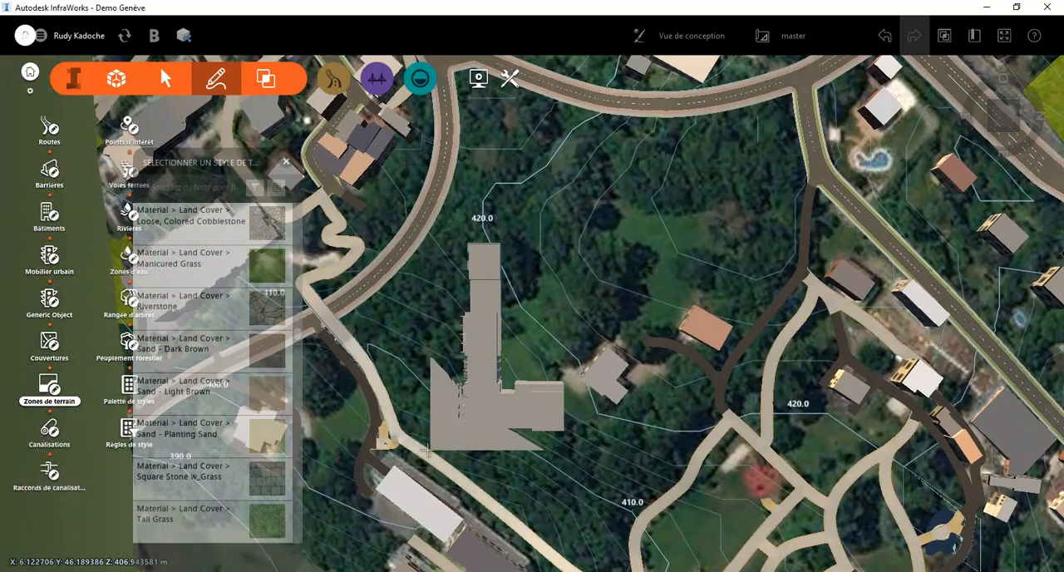
left_click(431, 448)
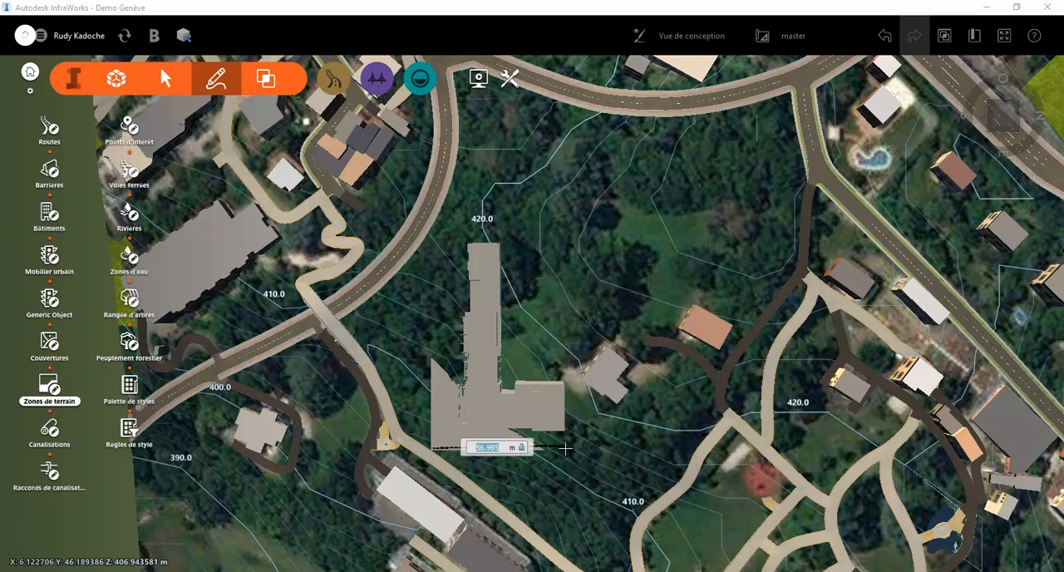
left_click(572, 448)
left_click(566, 221)
left_click(434, 230)
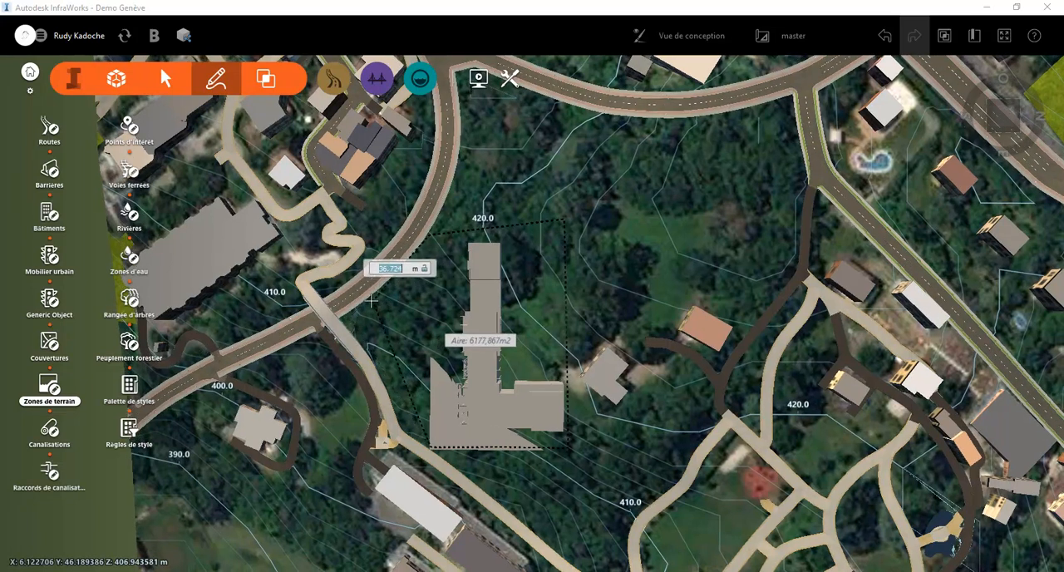
left_click(372, 300)
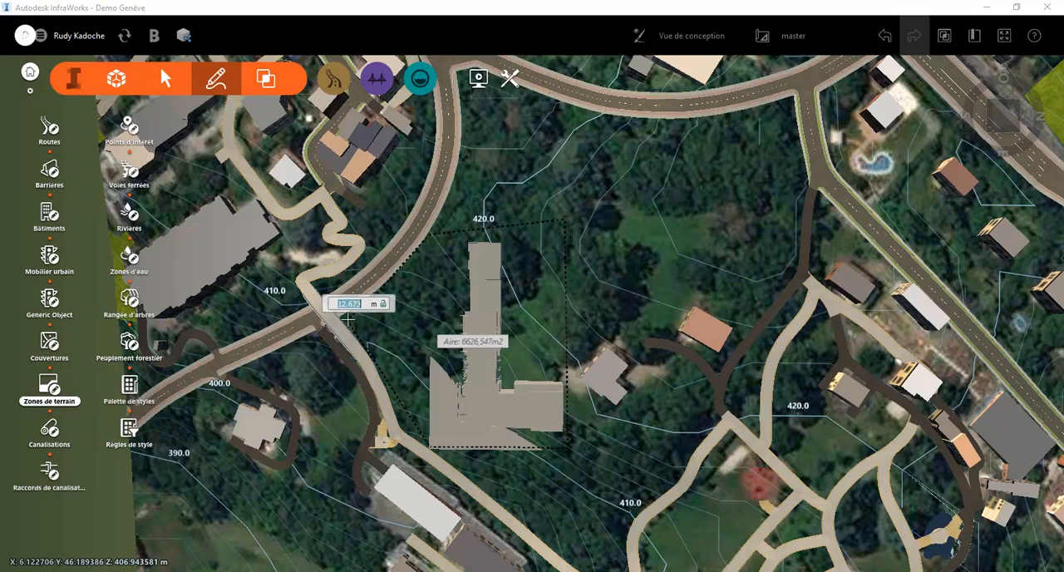
left_click(346, 319)
left_click(381, 380)
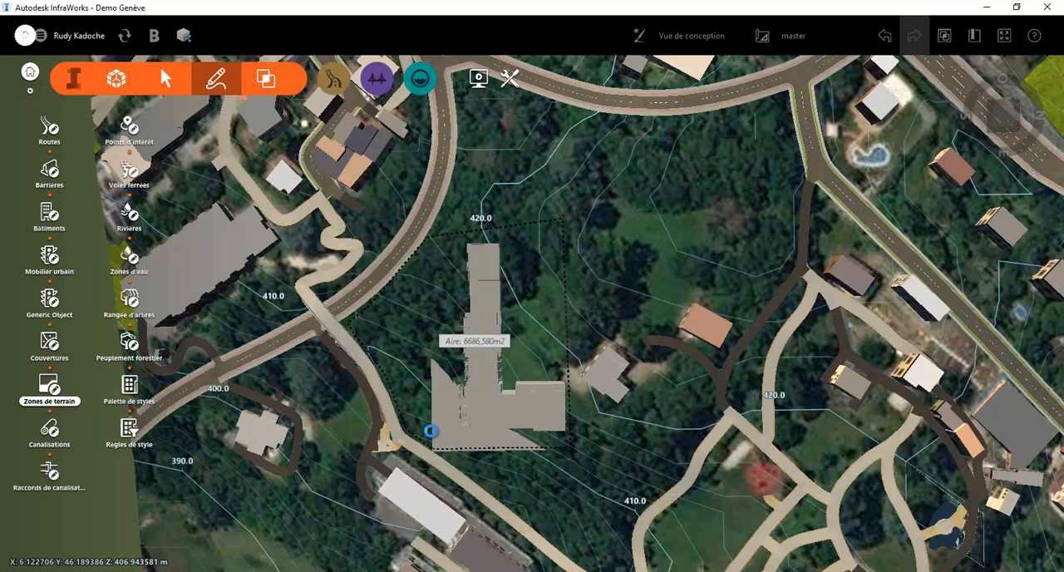
double_click(465, 431)
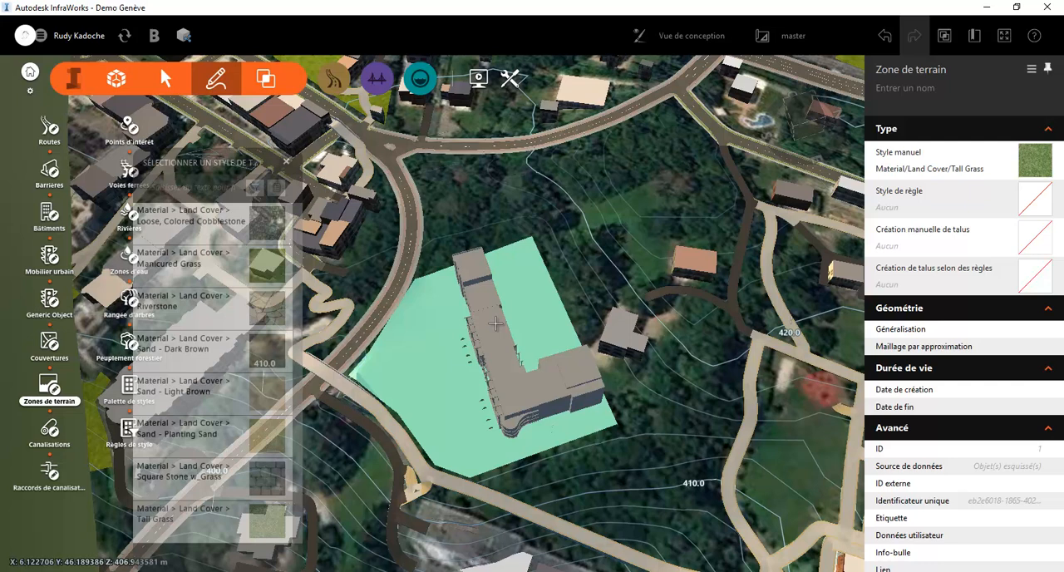
Lower the whole grass terrain zone under the building to an elevation of about 411.3 m
left_click_drag(495, 324, 480, 273)
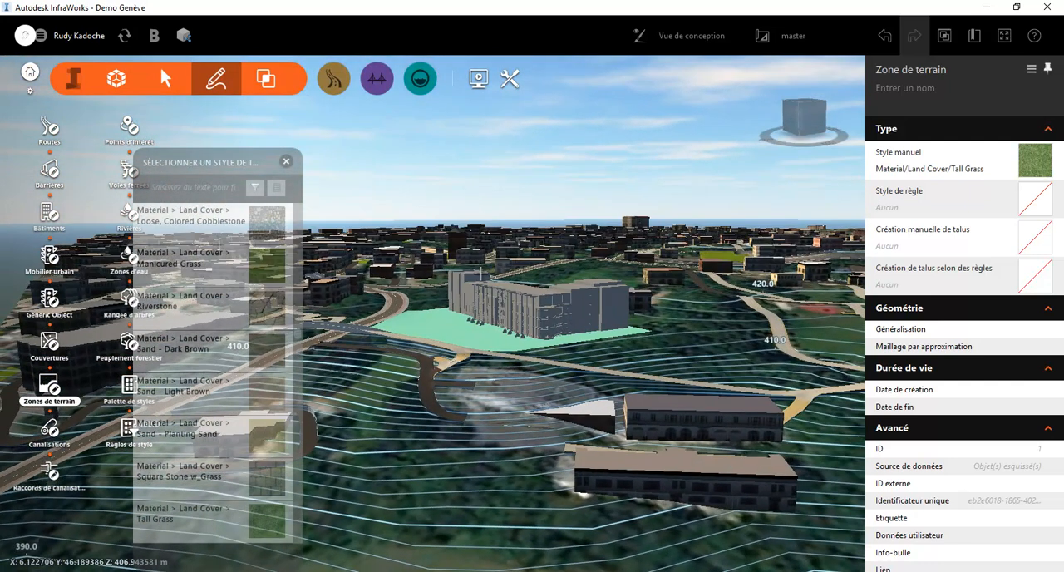
left_click(448, 325)
left_click(449, 324)
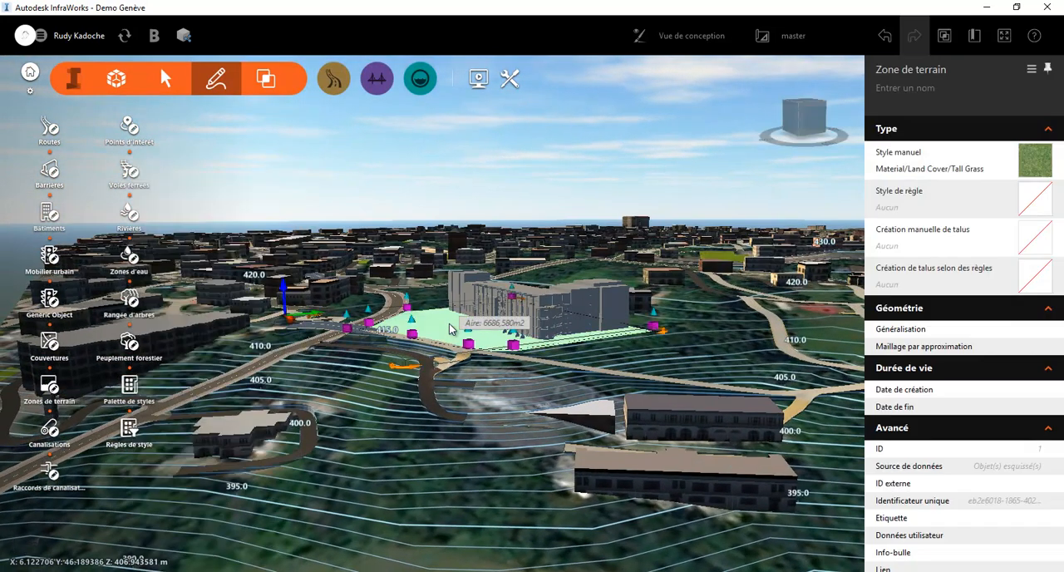
left_click_drag(283, 288, 282, 296)
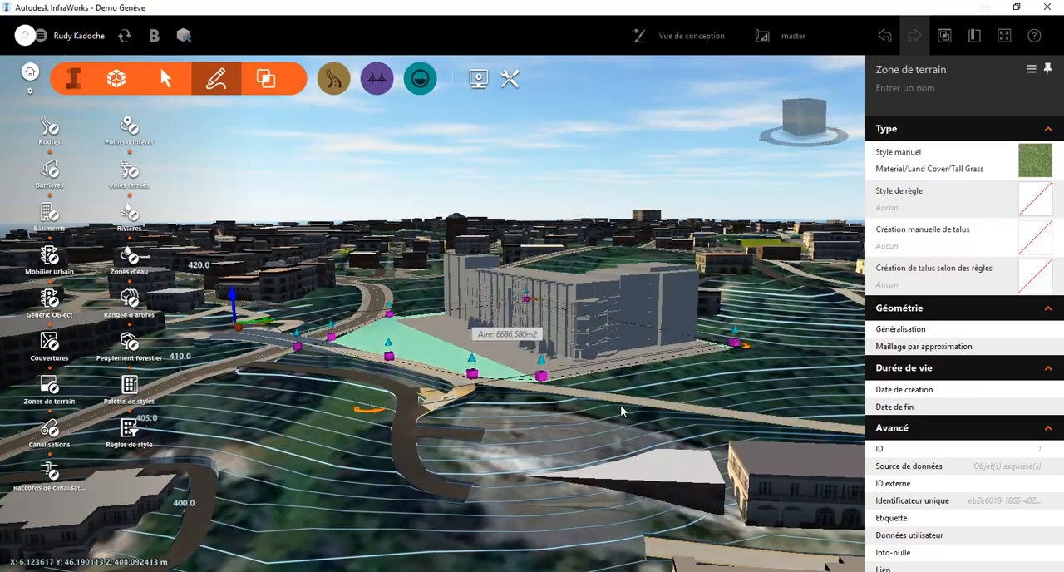
Check the elevations of two corner points of the terrain zone and deselect the zone
left_click_drag(620, 406, 370, 364)
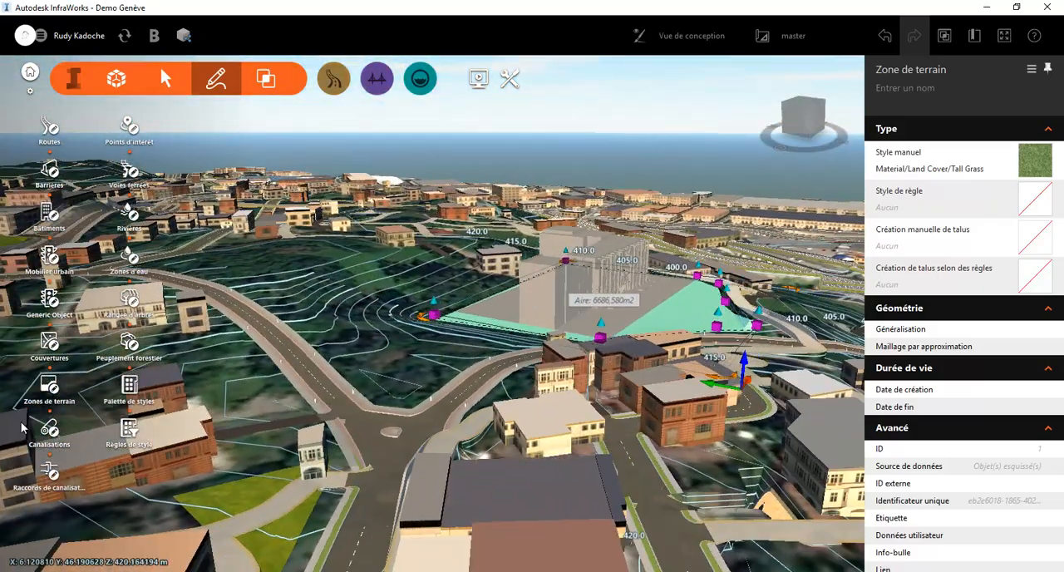
left_click(432, 305)
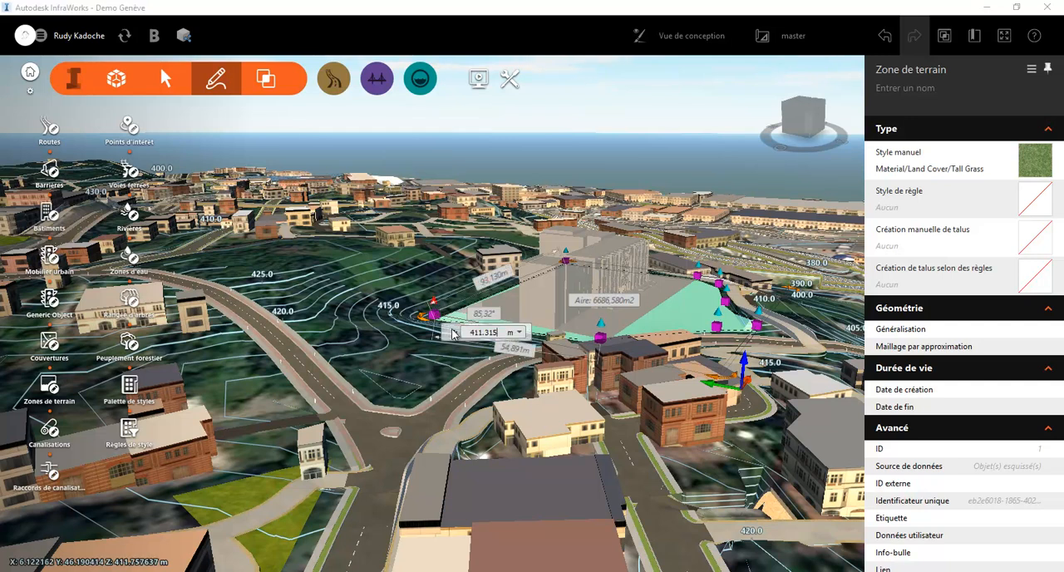
left_click(600, 333)
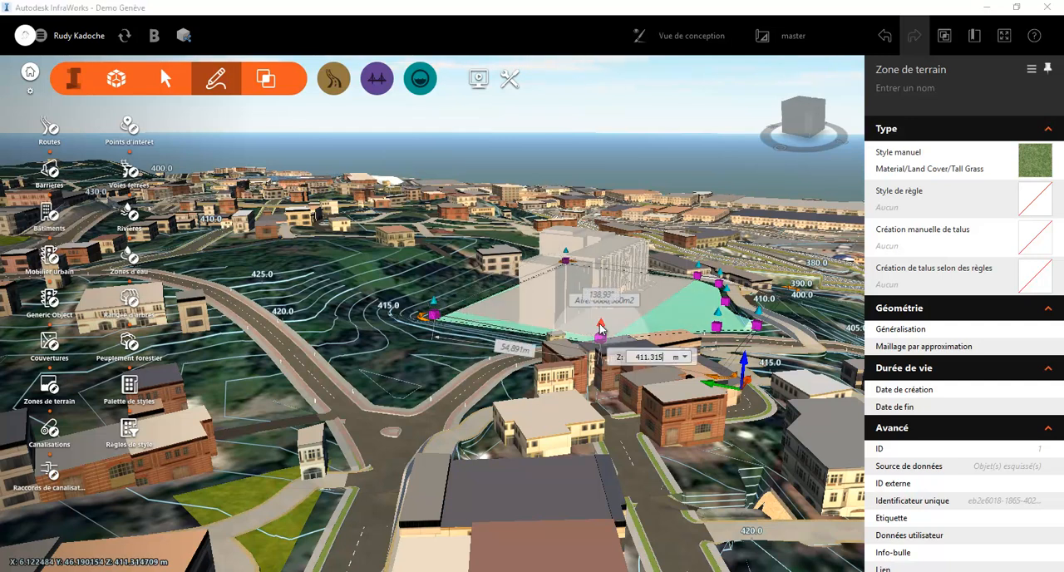
left_click(685, 357)
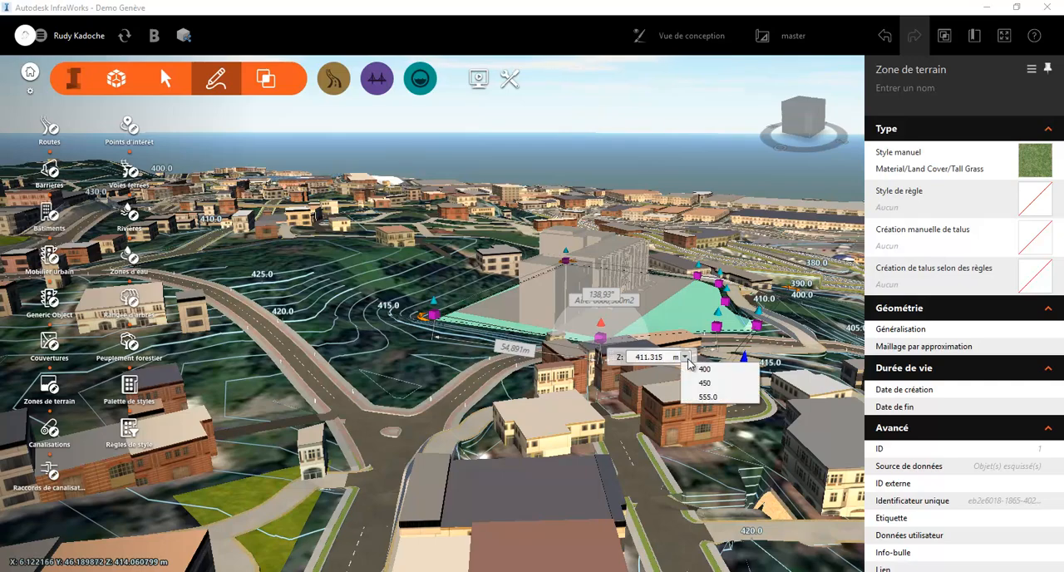
left_click(708, 316)
left_click_drag(647, 338, 447, 353)
key("Escape")
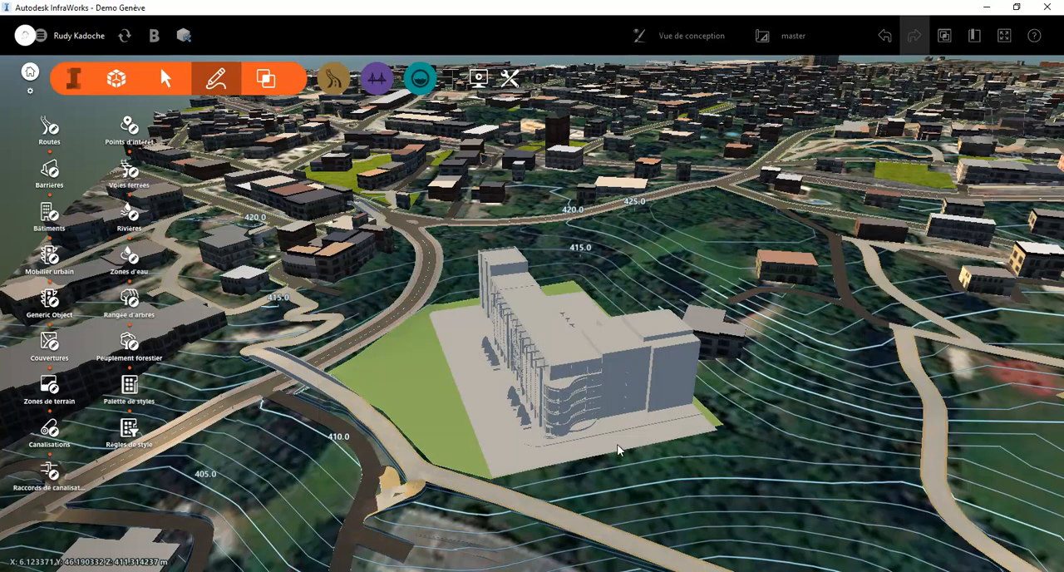
Review the available coordinate systems in the model properties of Demo Genève, leaving the UCS at LL84
scroll(616, 451, "down", 3)
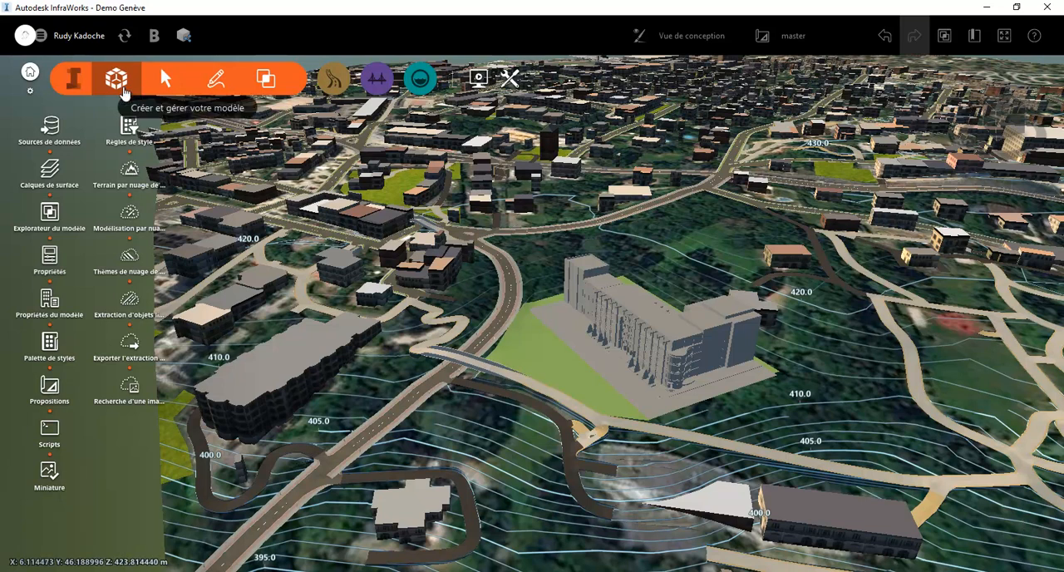
left_click(45, 309)
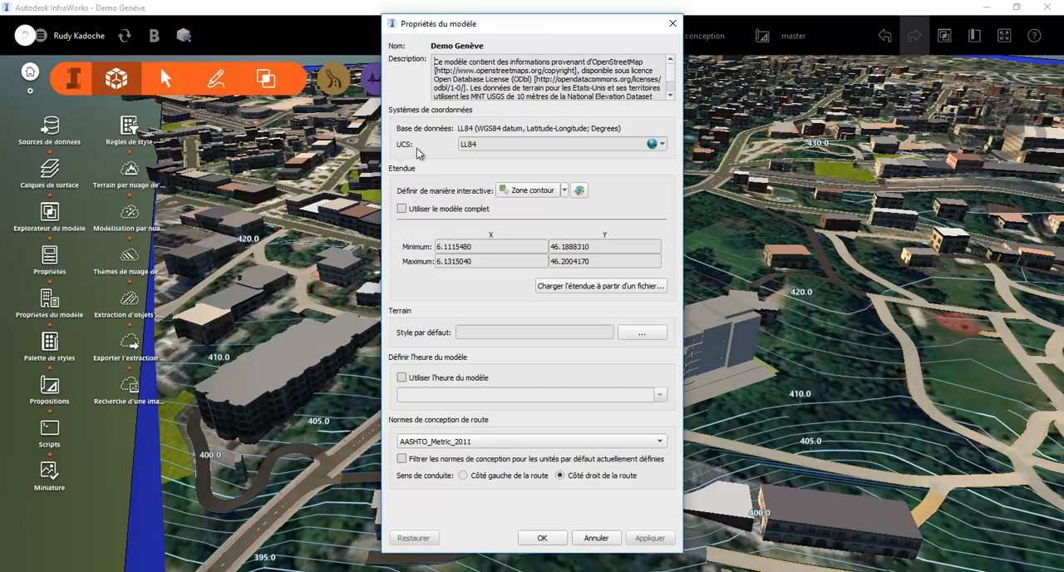
left_click(652, 146)
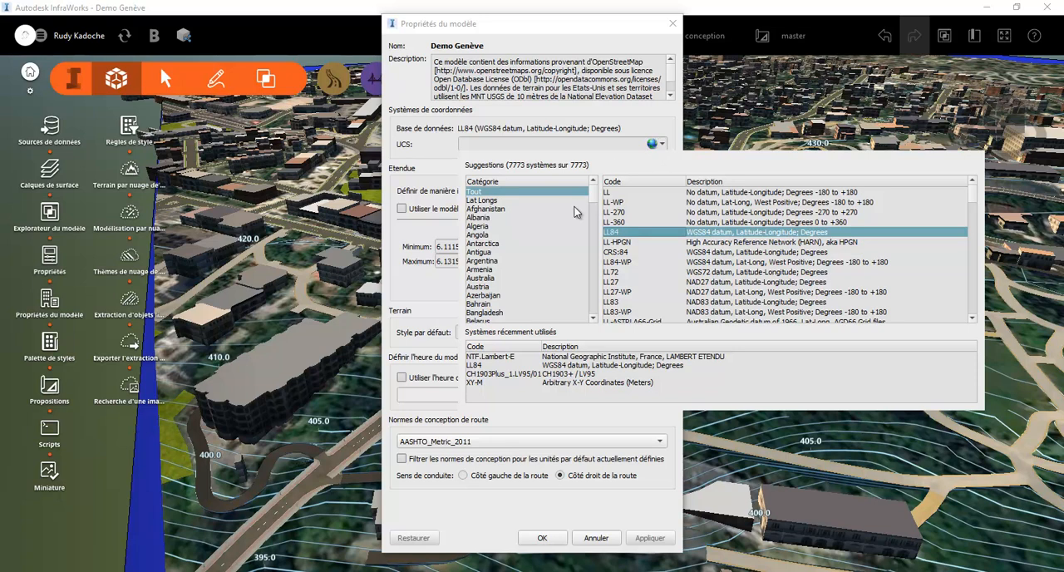
scroll(572, 213, "down", 18)
scroll(584, 214, "up", 5)
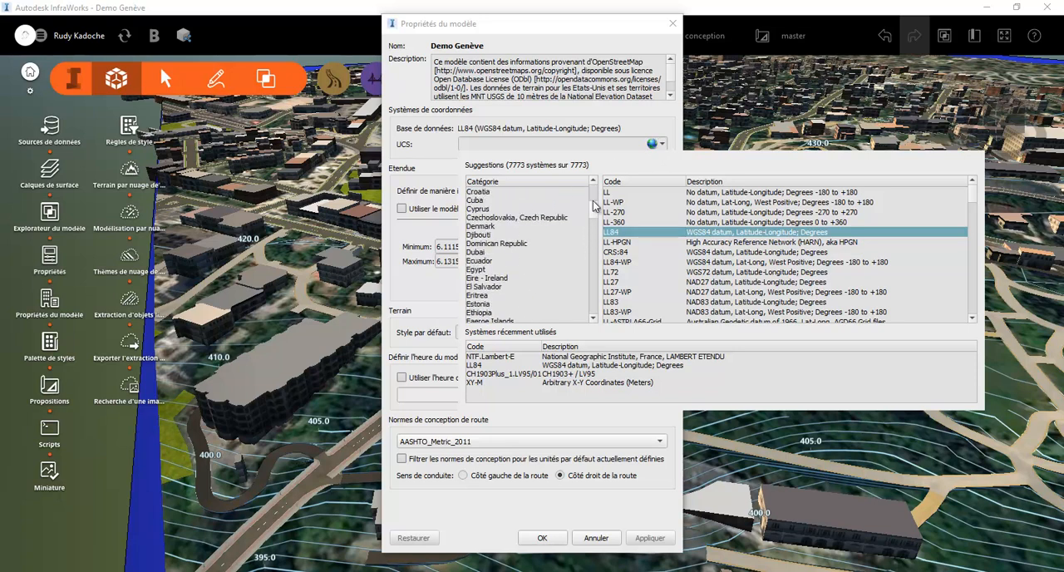
left_click(653, 131)
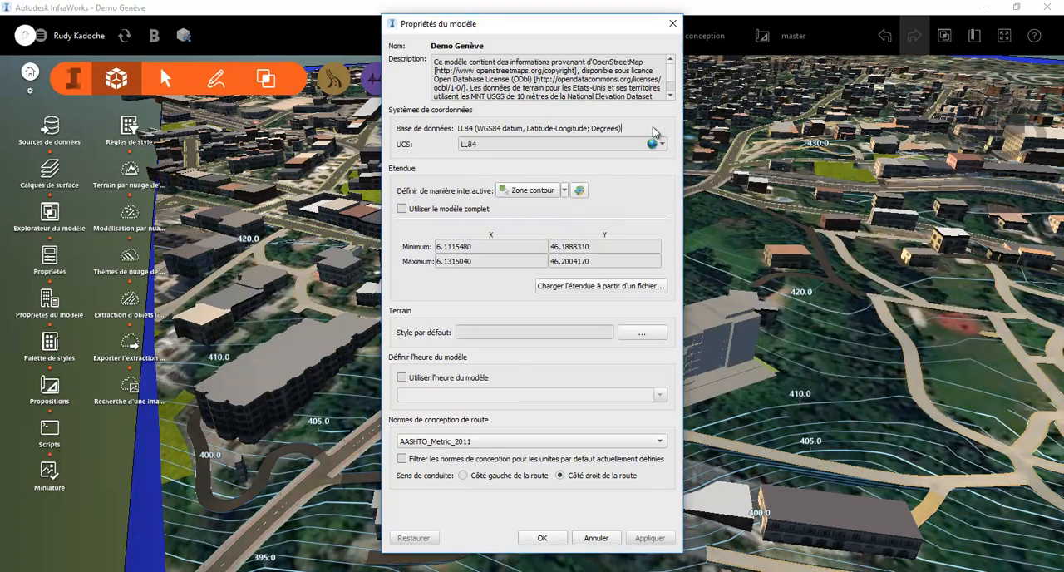
left_click(672, 24)
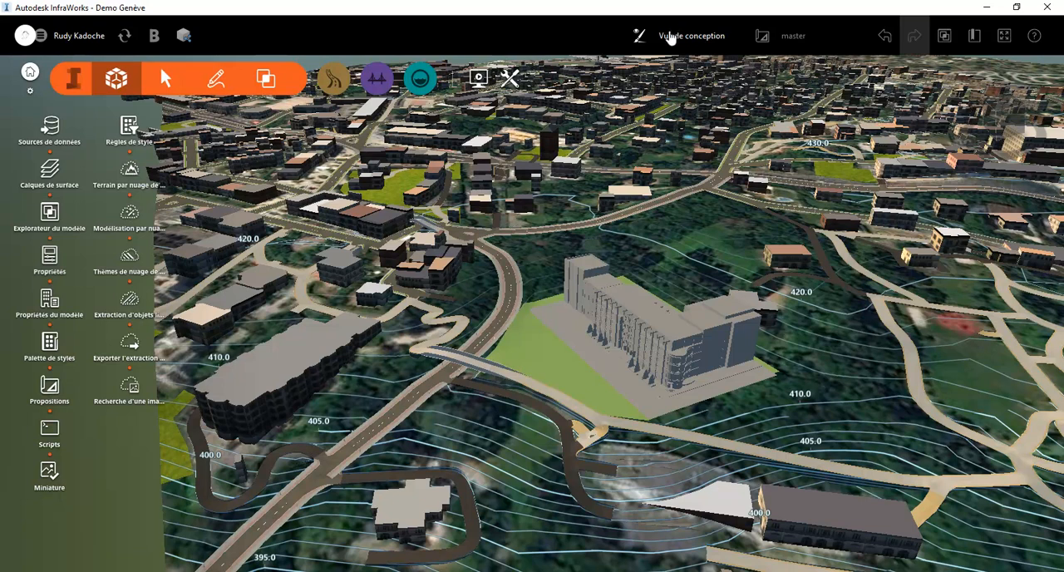
Review the source and position coordinate system choices in the Spec Office 2019 data source configuration without changing them
left_click(47, 129)
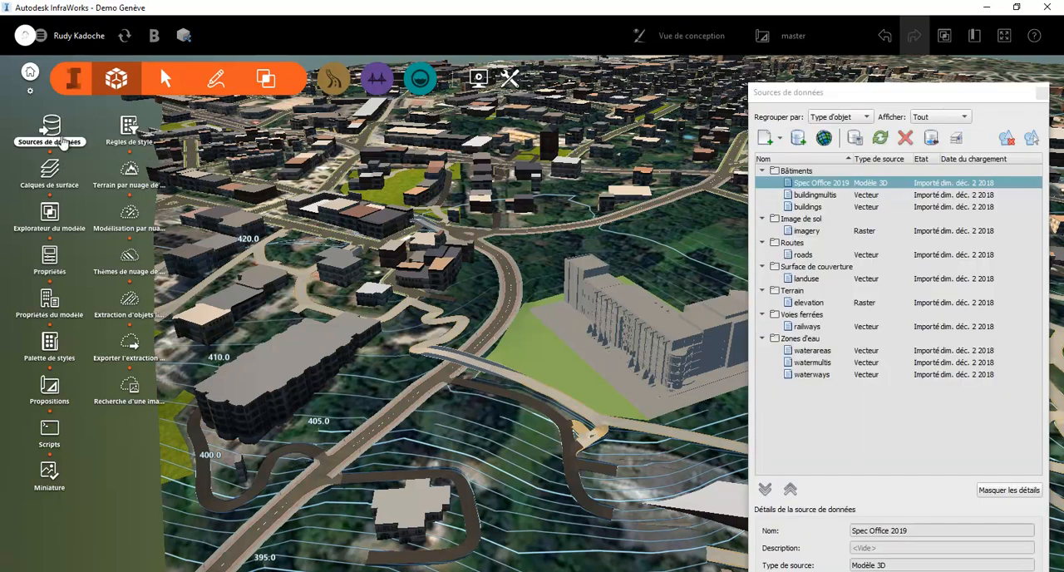
right_click(831, 187)
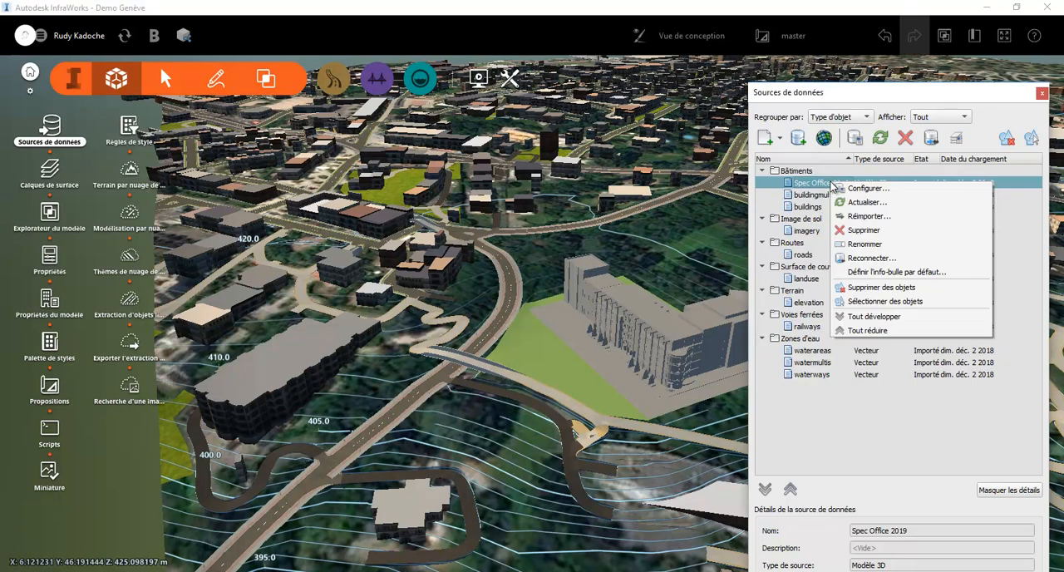
left_click(867, 189)
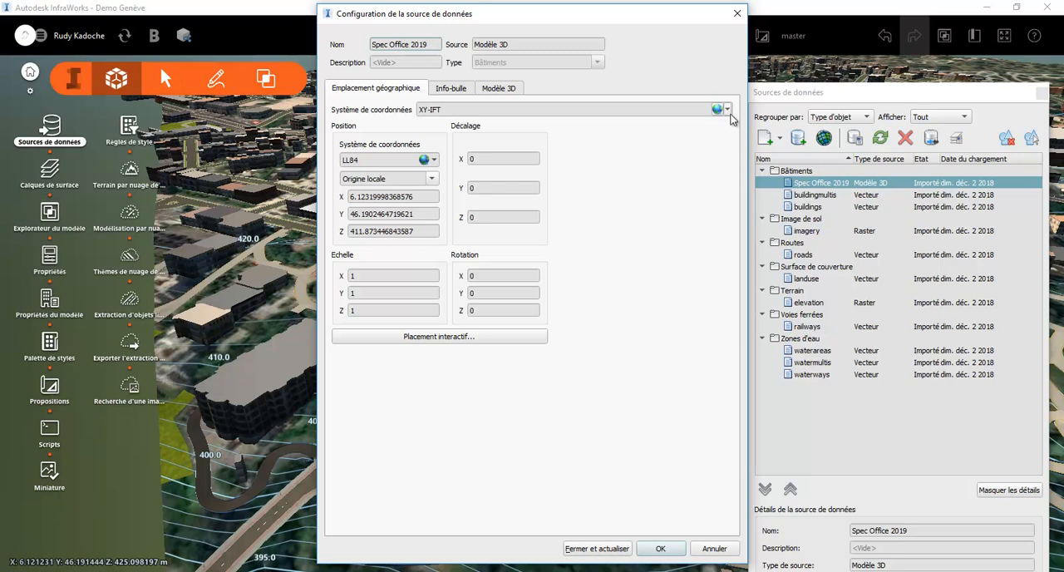
left_click(718, 111)
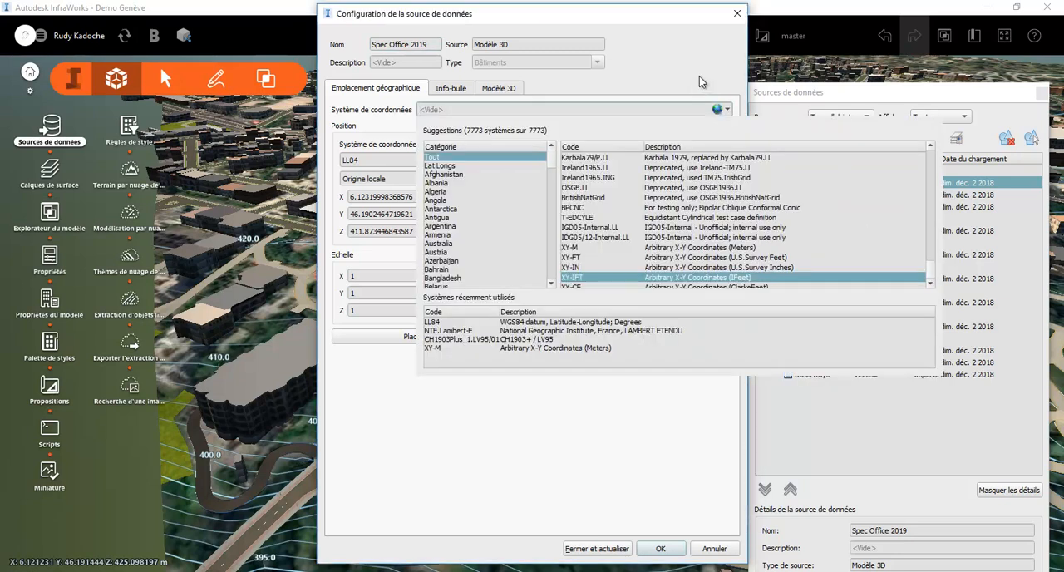
key("Return")
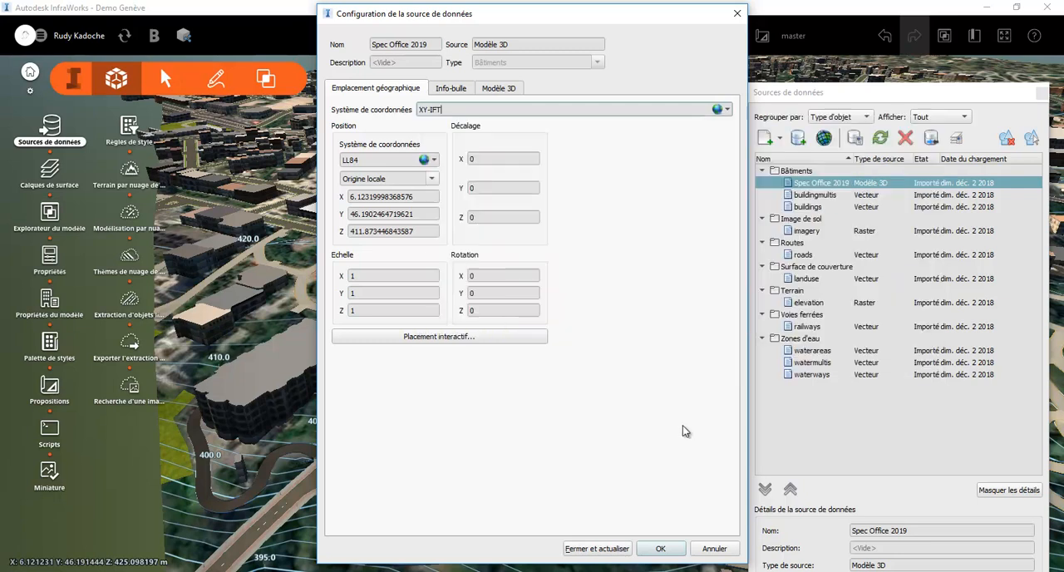
left_click(424, 160)
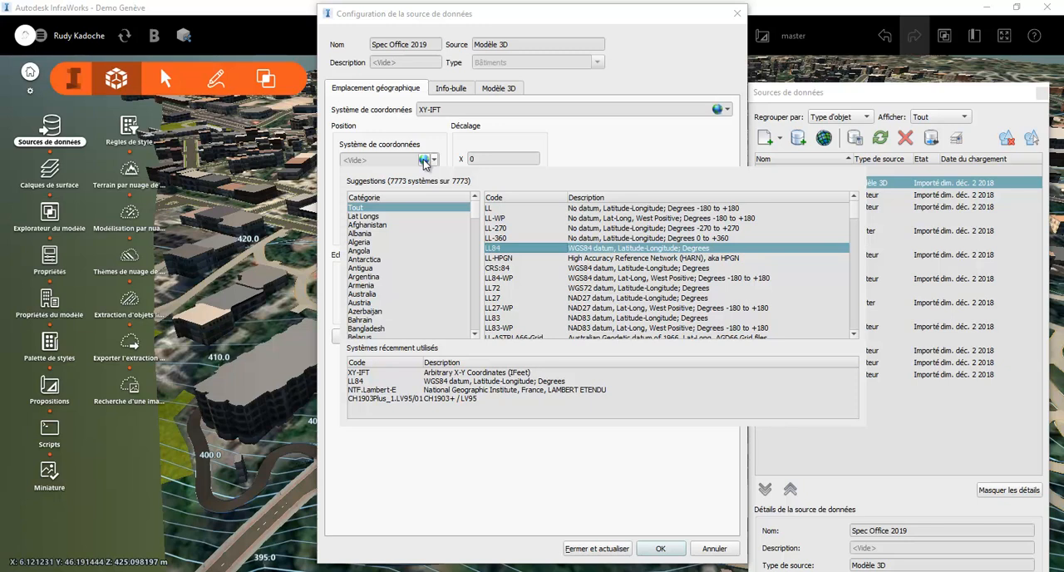
key("Return")
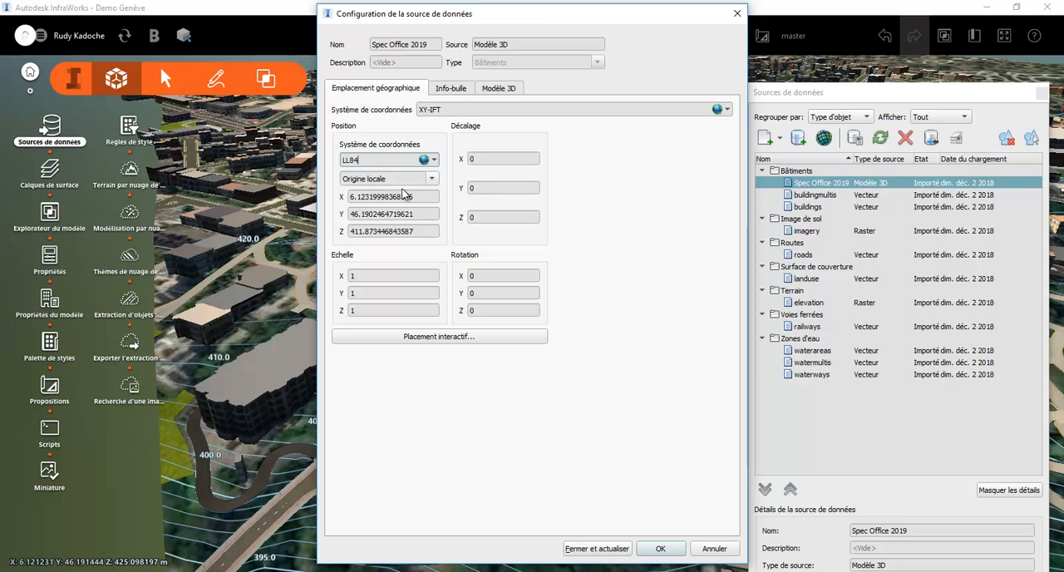
left_click(738, 15)
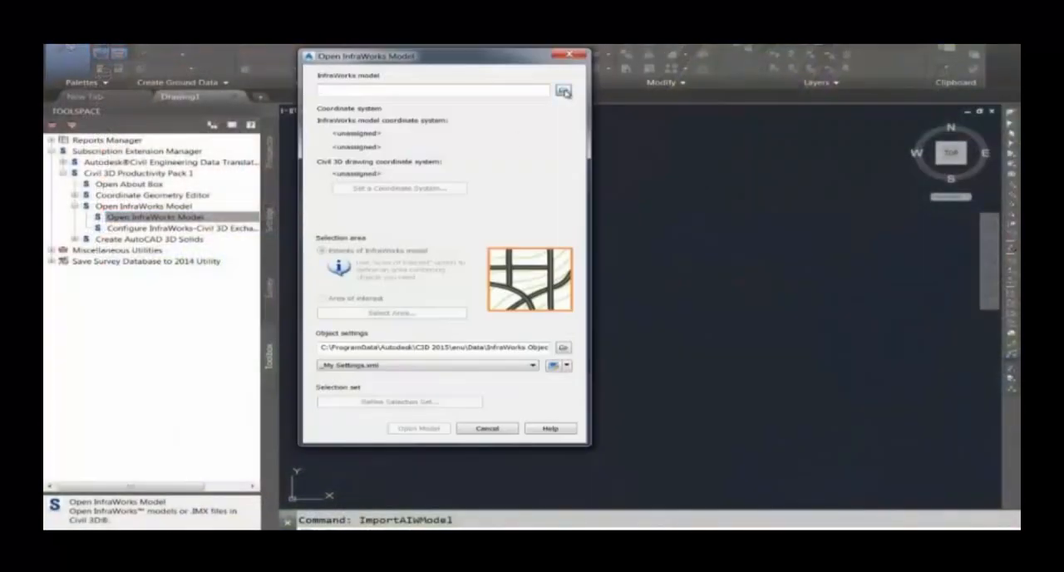
In Civil 3D, open the InfraWorks model restricted to a selected area of interest
left_click(564, 92)
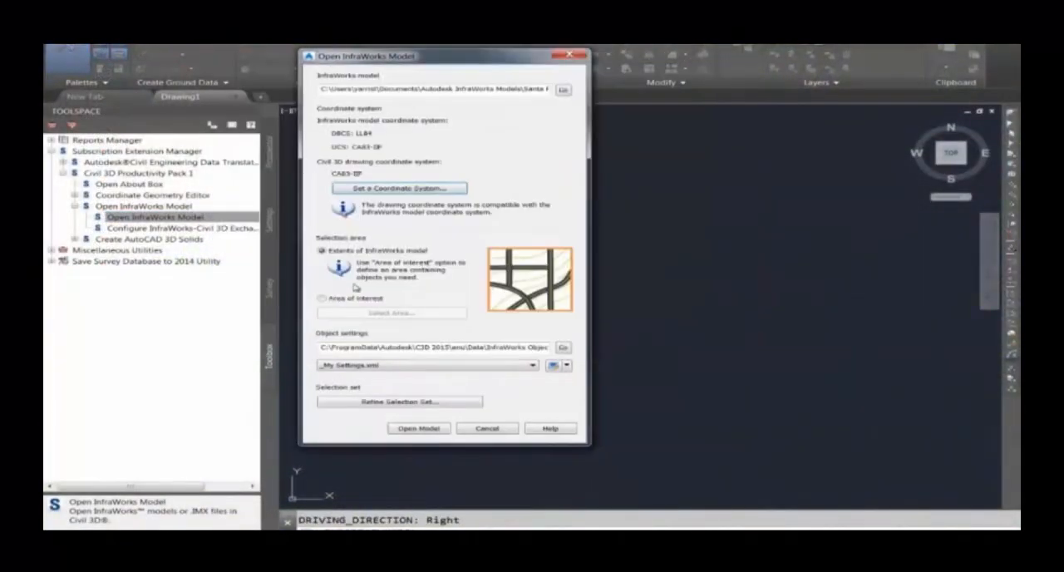
left_click(322, 298)
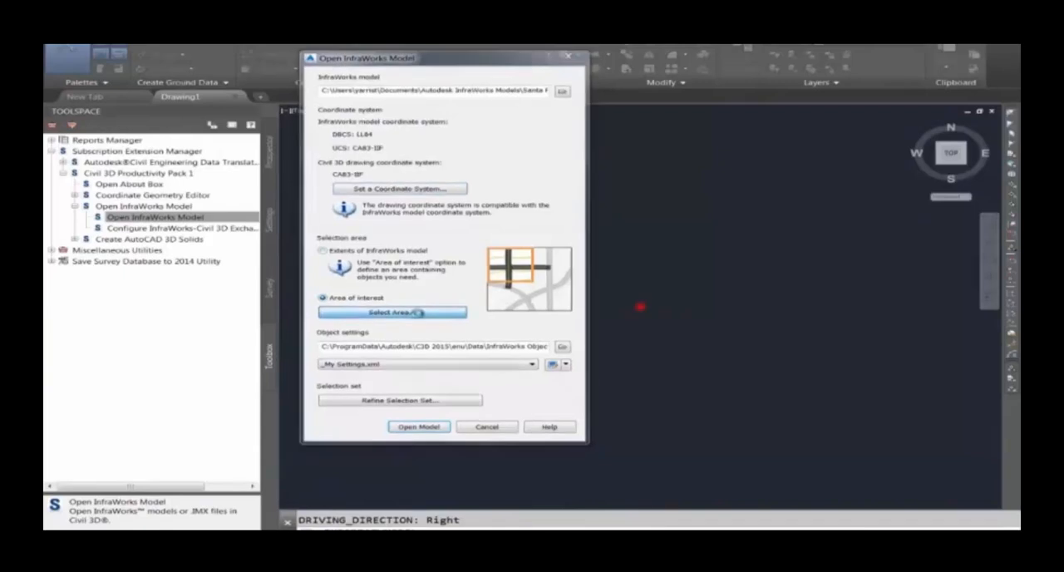
left_click(418, 314)
left_click(392, 409)
left_click(706, 258)
left_click(424, 428)
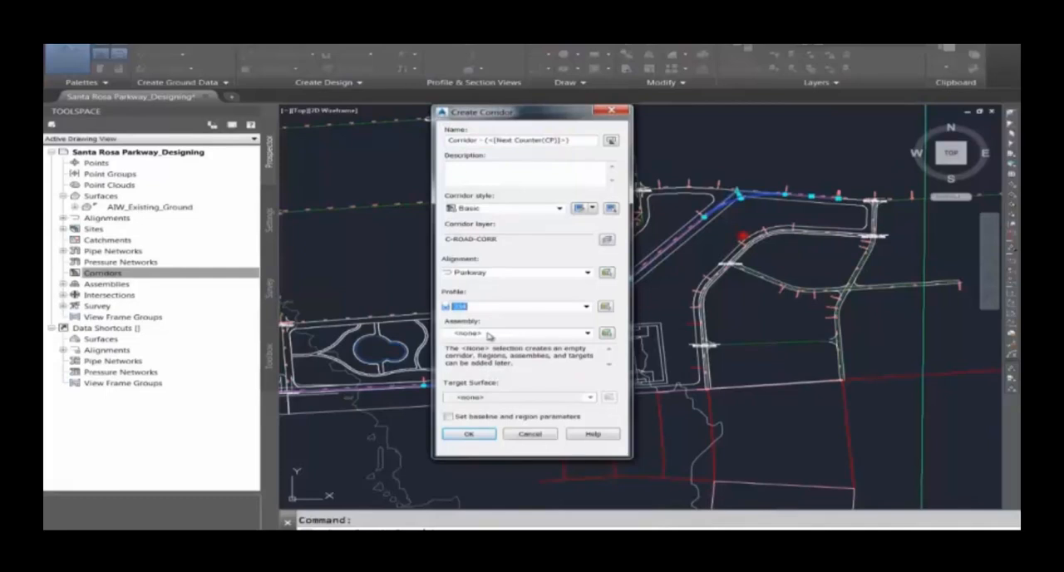
Create a corridor along the Parkway alignment with an assembly assigned, and save the Santa Rosa Parkway_Designing drawing
left_click(491, 333)
left_click(485, 349)
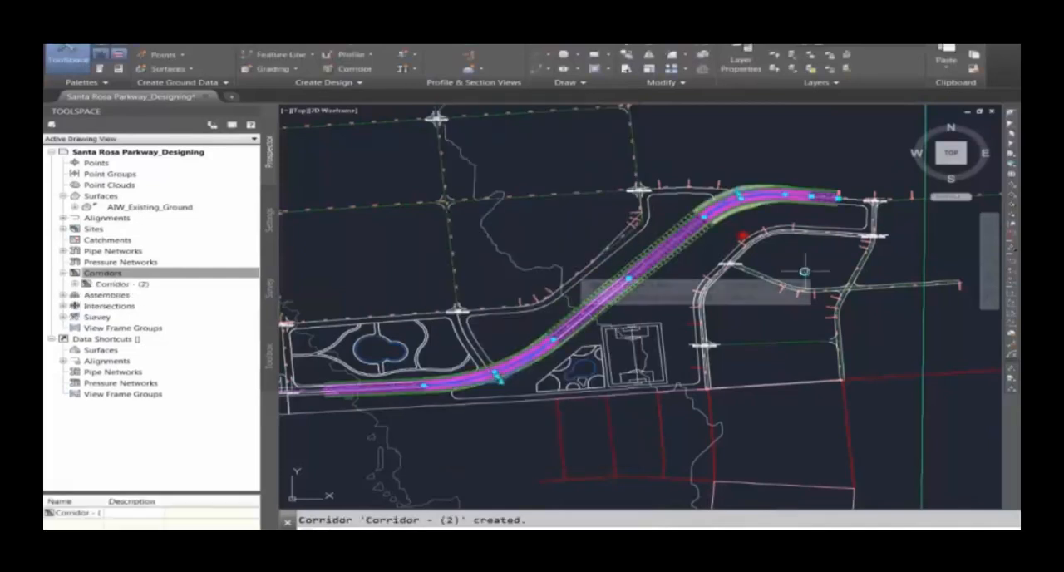
key("Escape")
type("qsa")
key("Return")
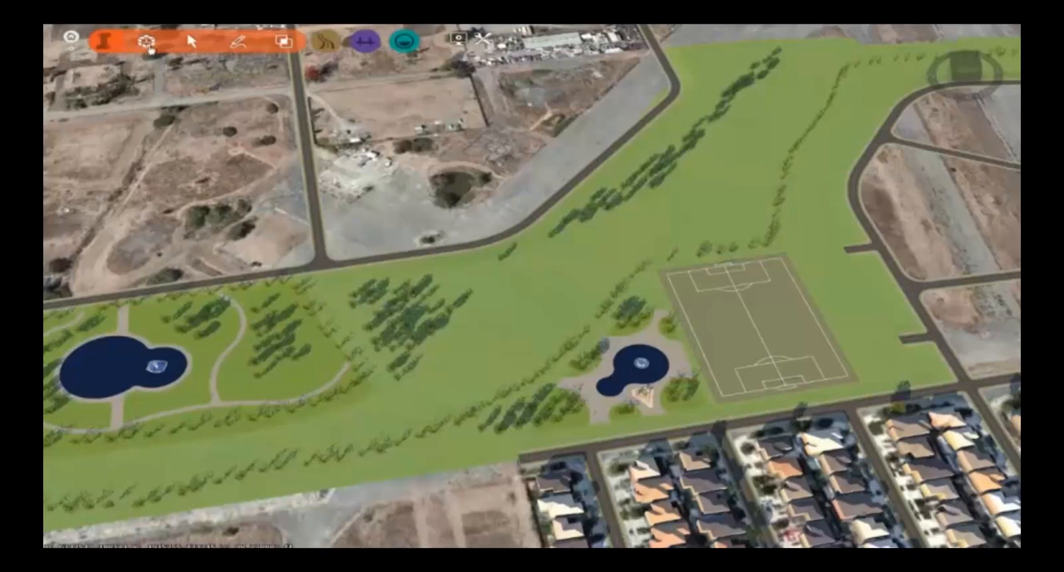
In InfraWorks, add Santa Rosa Parkway_Designing.dwg as an Autodesk AutoCAD Civil 3D DWG data source and inspect the imported parkway
left_click(147, 43)
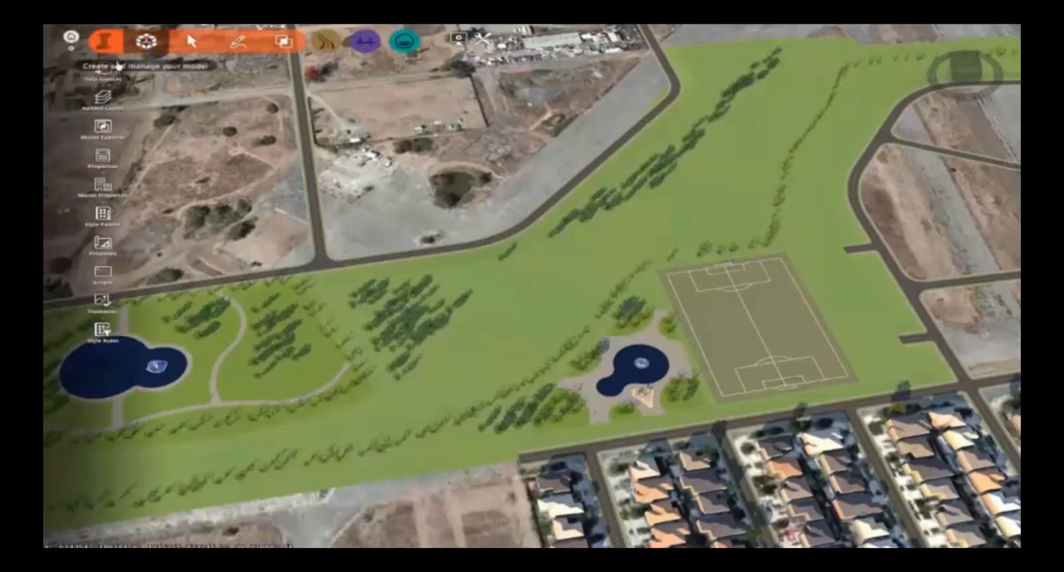
left_click(103, 70)
left_click(712, 42)
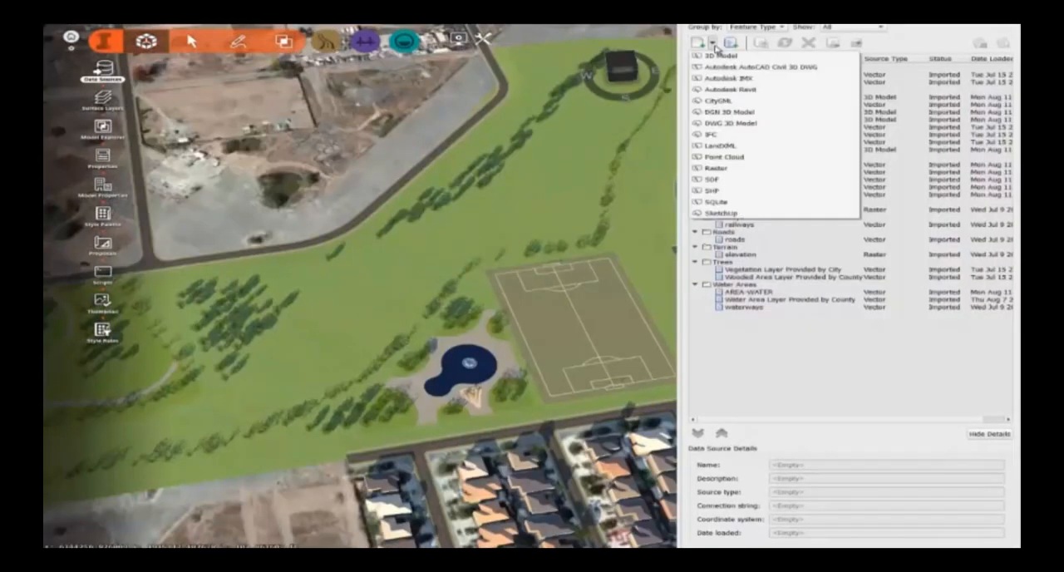
left_click(751, 67)
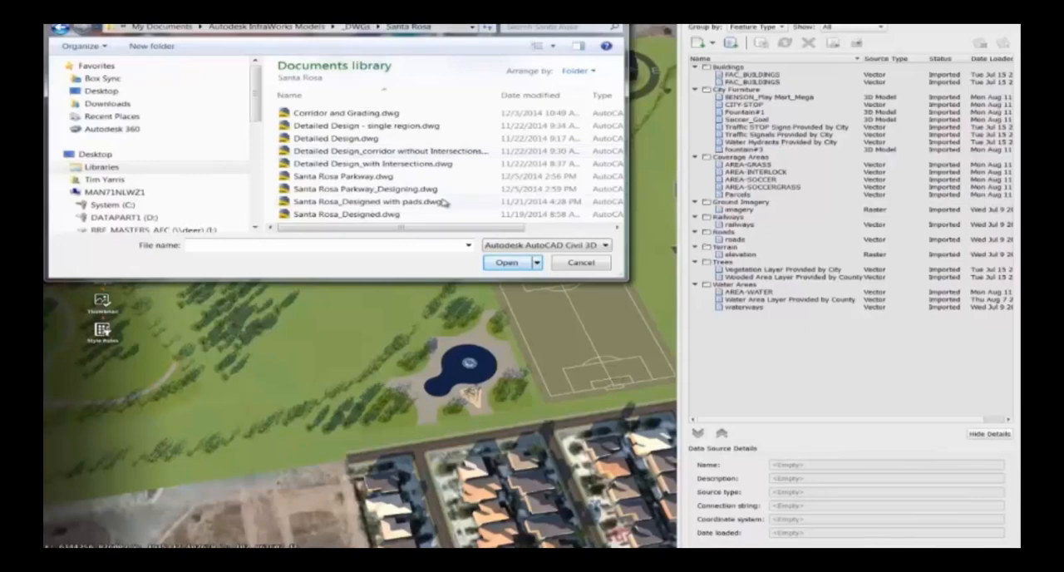
double_click(440, 201)
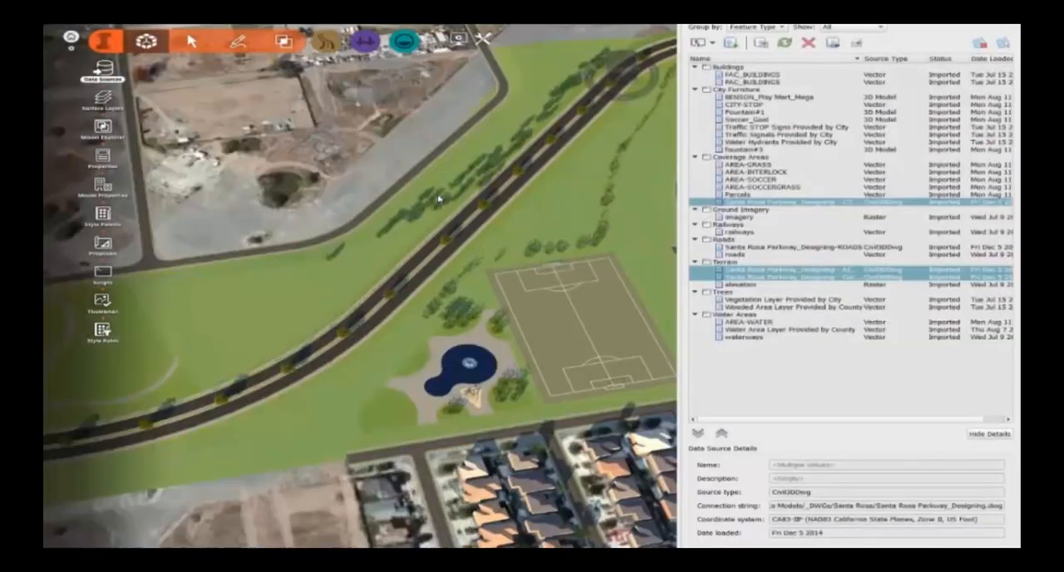
scroll(363, 399, "up", 3)
scroll(371, 317, "up", 3)
left_click_drag(422, 303, 459, 236)
scroll(459, 236, "up", 1)
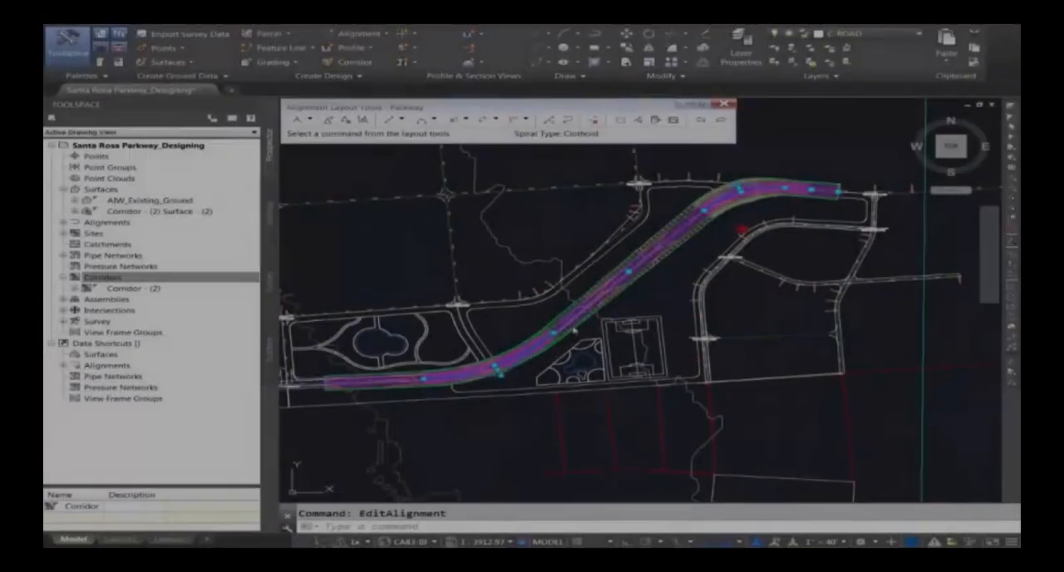
In Civil 3D, edit the Parkway alignment geometry and insert two PIs along its long diagonal stretch
left_click(499, 368)
left_click(498, 368)
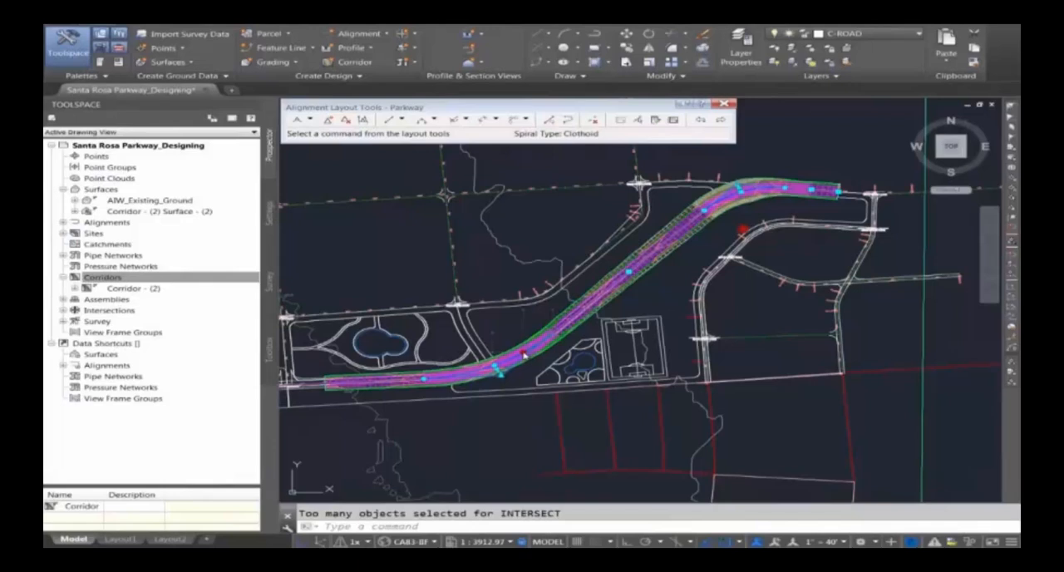
left_click(345, 123)
left_click(536, 317)
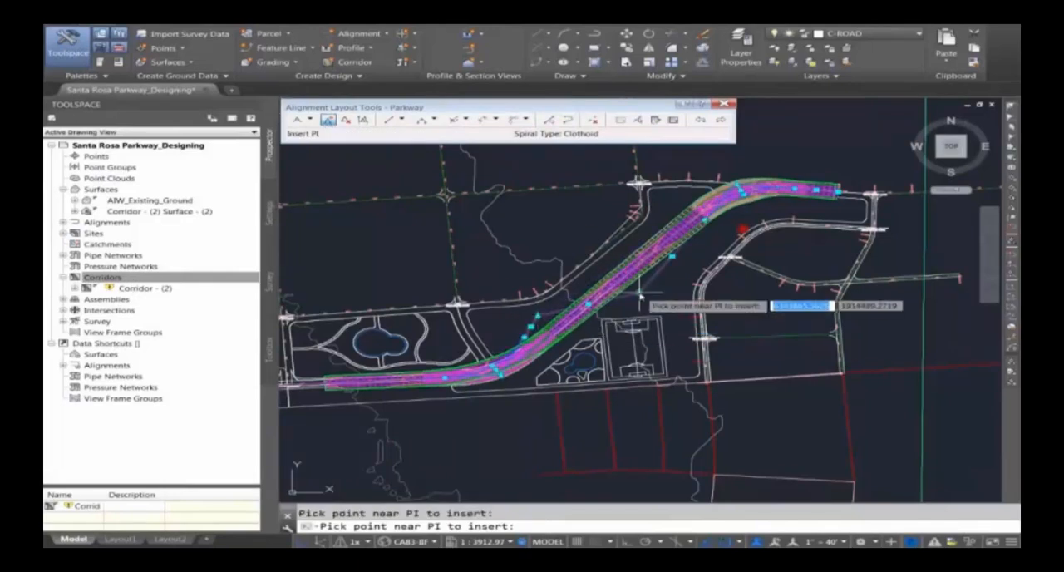
Add a free curve fillet with a radius of 270 at the first inserted PI of the Parkway alignment
left_click(432, 120)
left_click(499, 201)
scroll(519, 306, "up", 10)
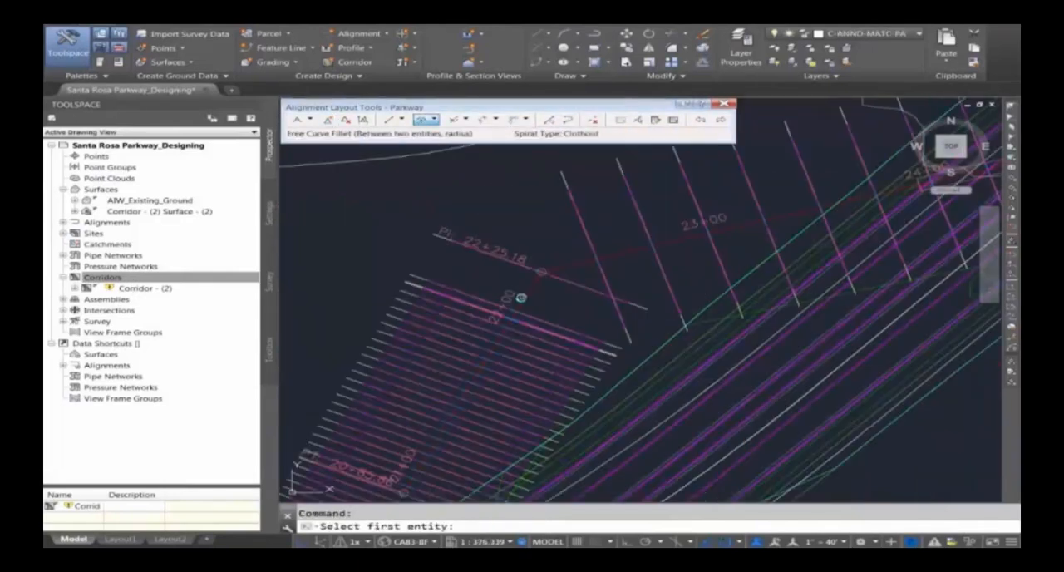
left_click(568, 276)
left_click(565, 278)
key("Return")
type("270")
key("Return")
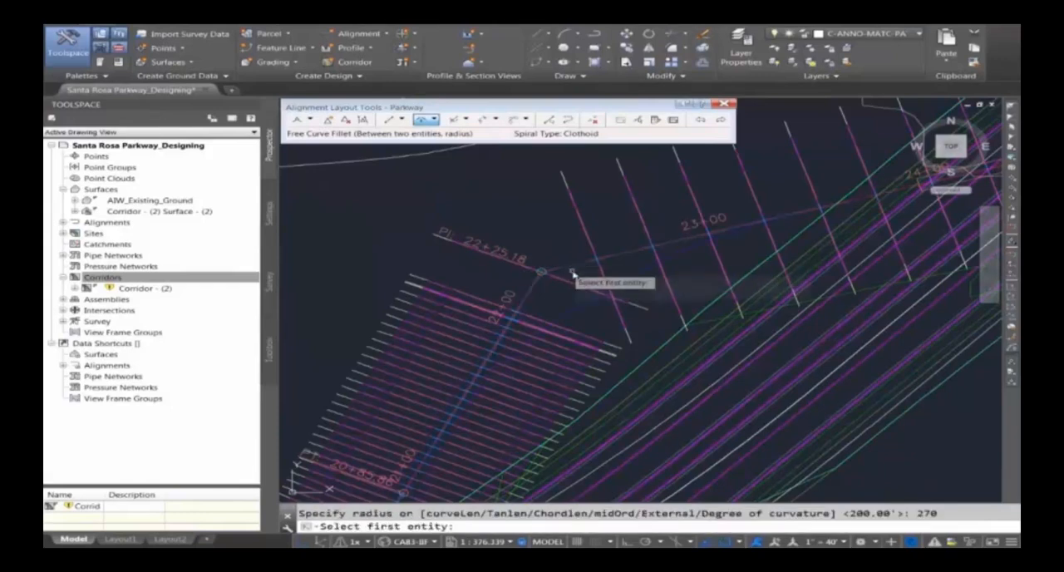
Add a free curve fillet with a radius of 400 at the second inserted PI and end the fillet command
scroll(563, 271, "down", 6)
left_click(828, 213)
left_click(831, 210)
key("Return")
type("400")
key("Return")
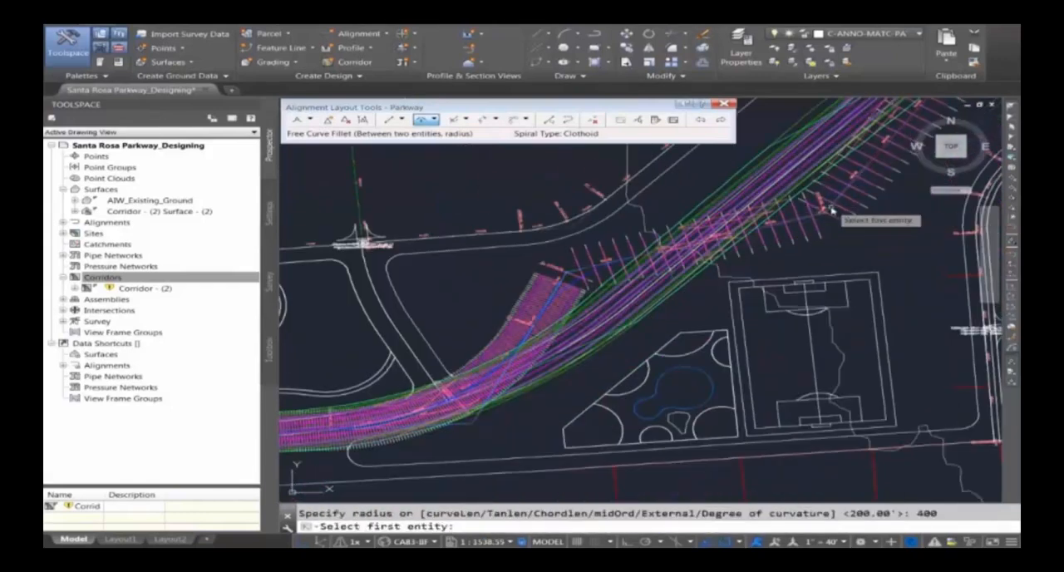
scroll(598, 335, "down", 6)
key("Escape")
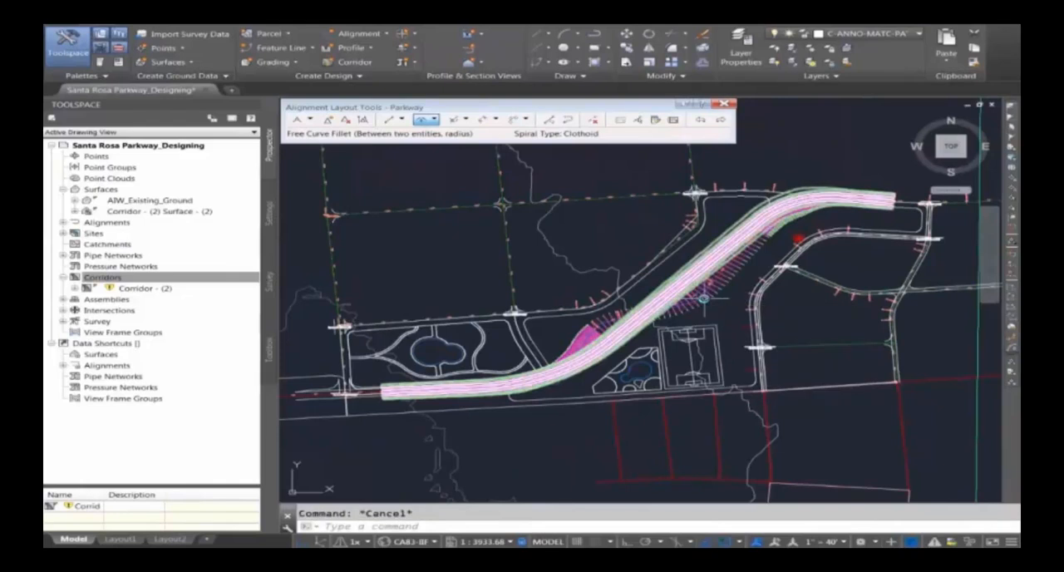
Rebuild the Parkway corridor to follow the edited alignment and clear the selection
left_click(703, 297)
right_click(682, 277)
left_click(760, 465)
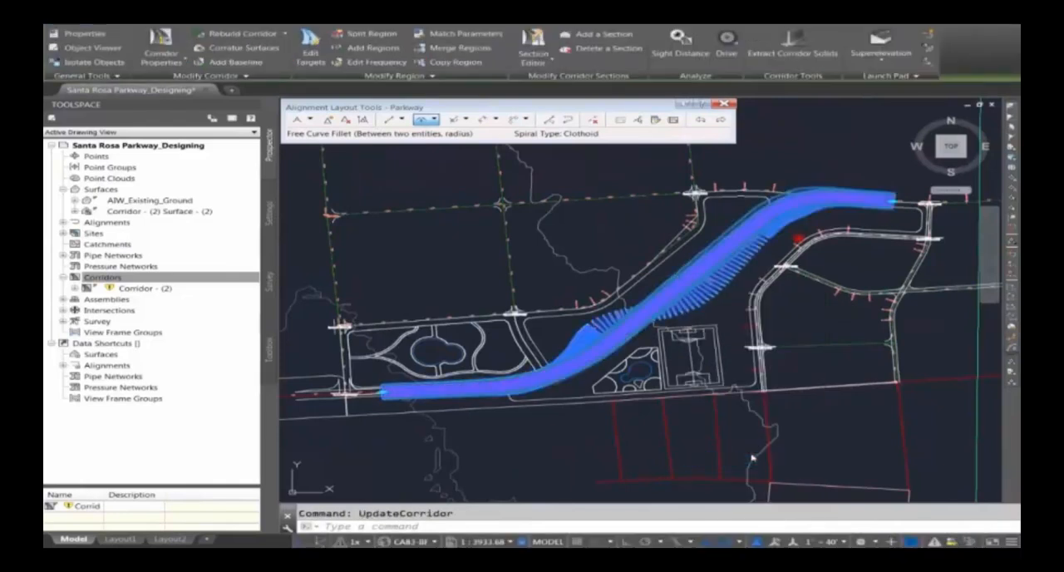
key("Escape")
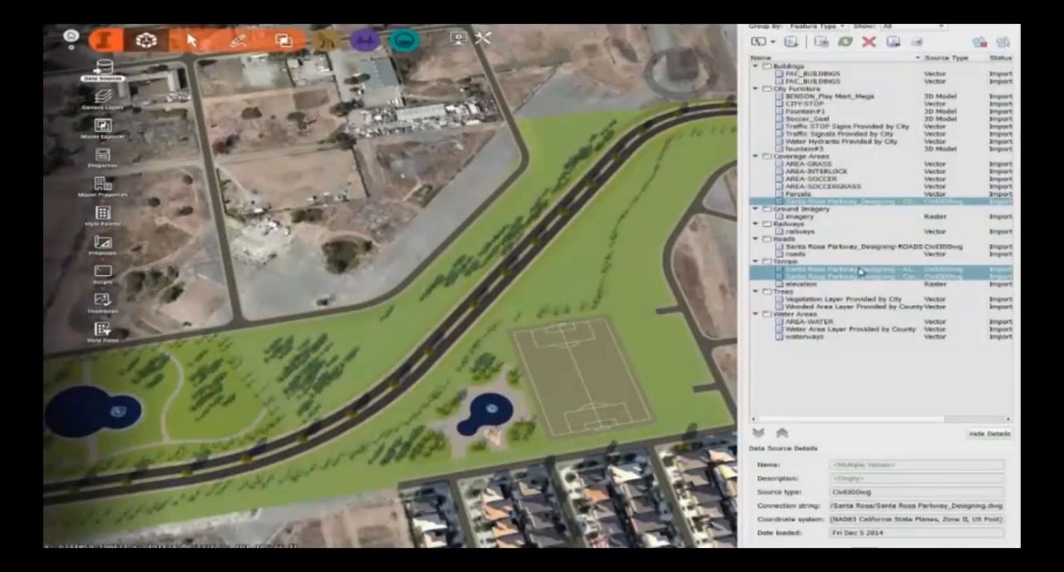
In InfraWorks, reload the Santa Rosa Parkway_Designing data sources from the revised drawing and inspect the realigned road
right_click(860, 271)
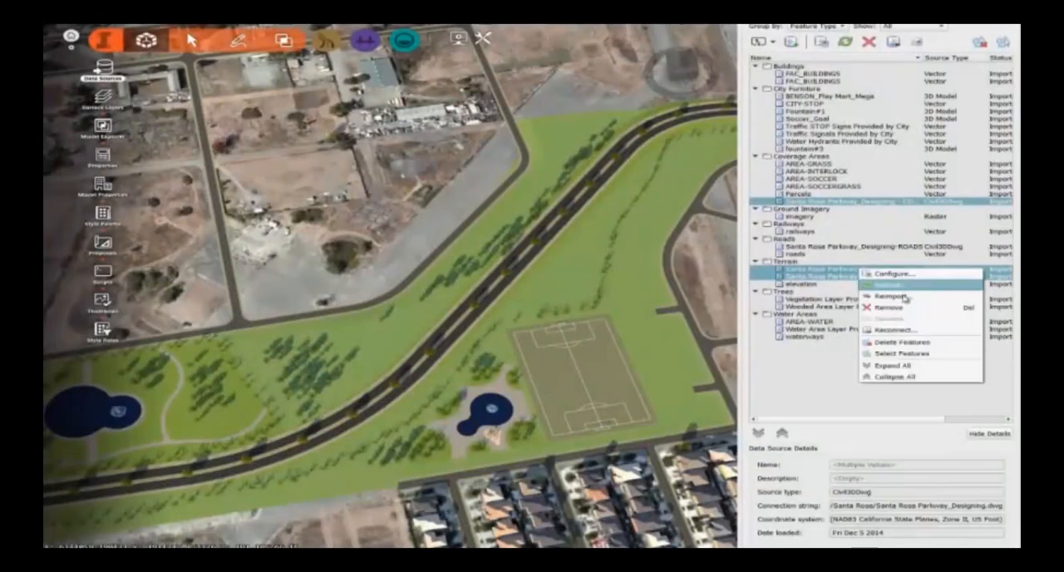
left_click(898, 286)
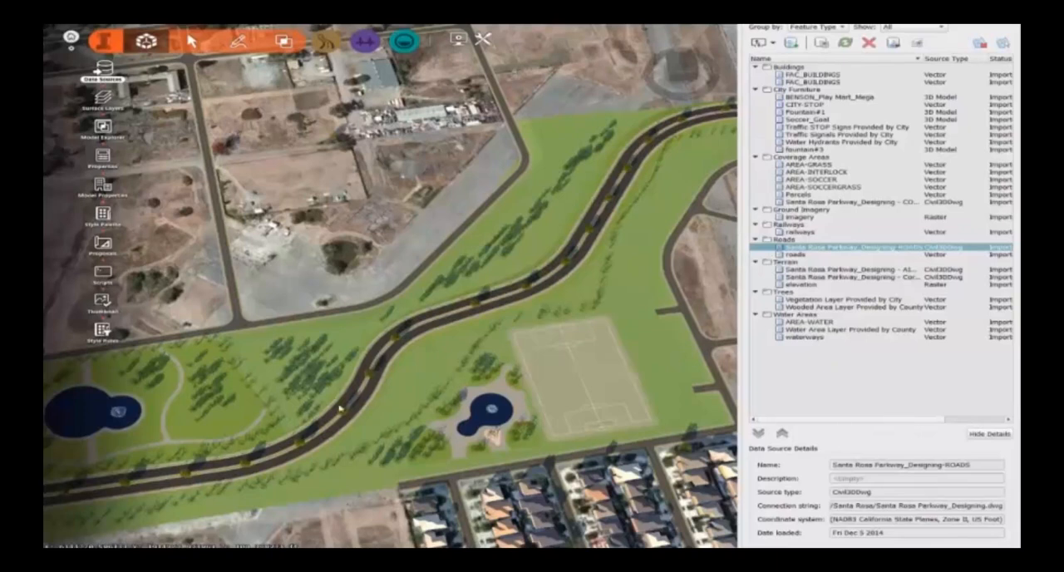
scroll(324, 437, "up", 3)
left_click_drag(385, 374, 477, 306)
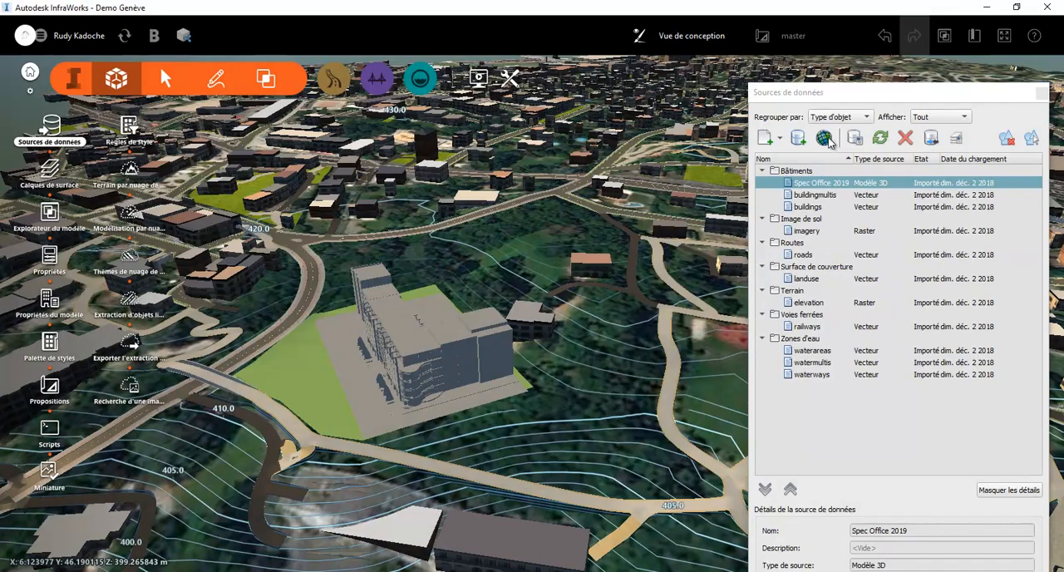
left_click(830, 141)
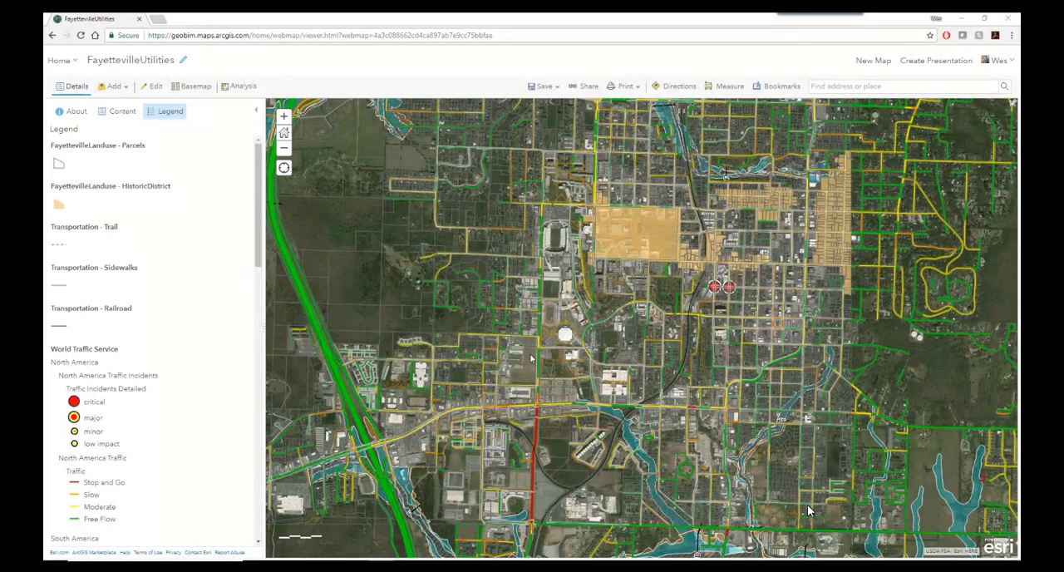
In the FayettevilleUtilities ArcGIS web map, examine the traffic, land use, sewer and water utility layers around the stadium
scroll(532, 358, "up", 3)
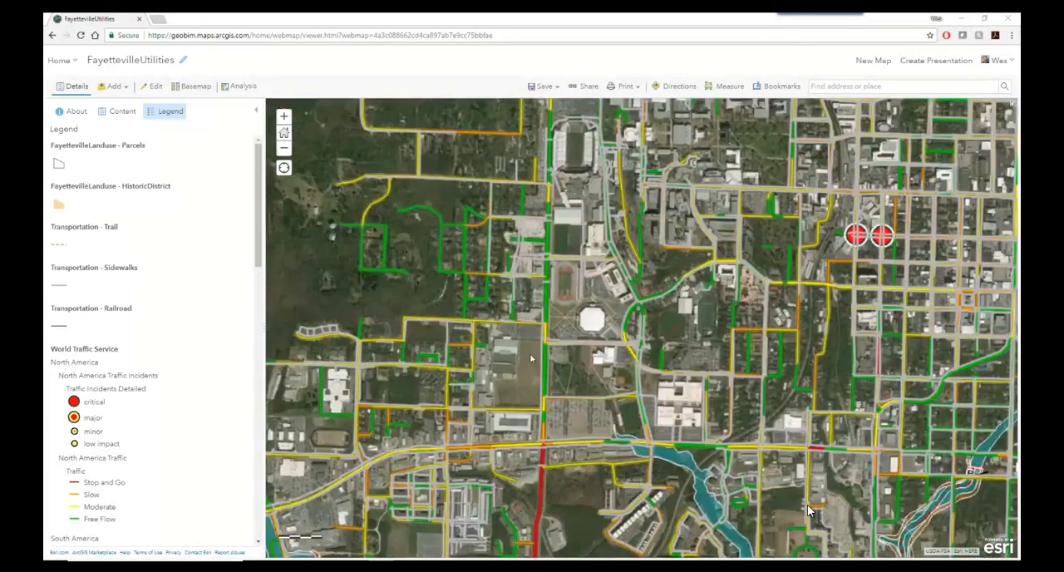
scroll(530, 357, "up", 1)
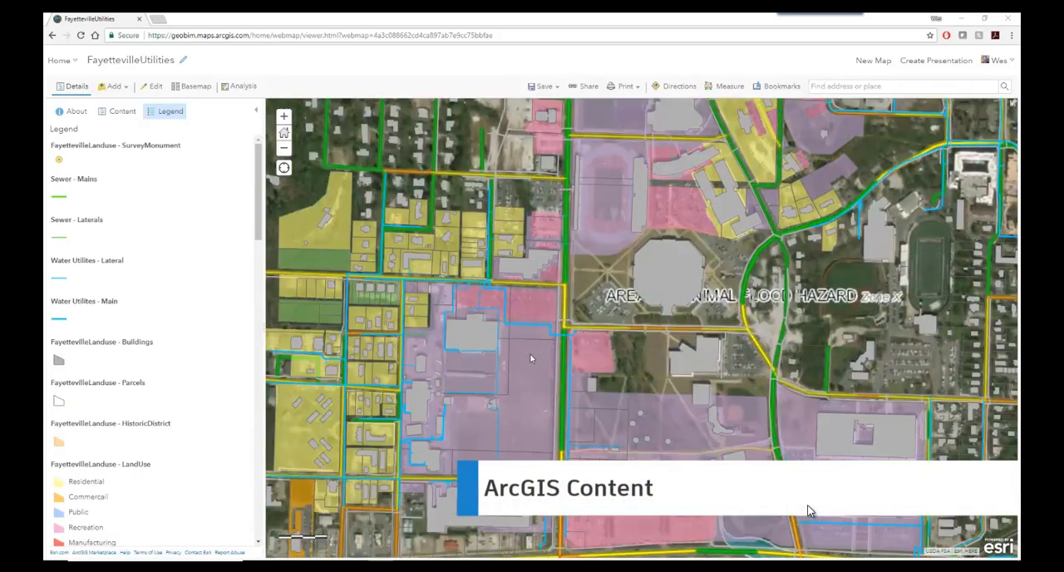
scroll(531, 357, "up", 1)
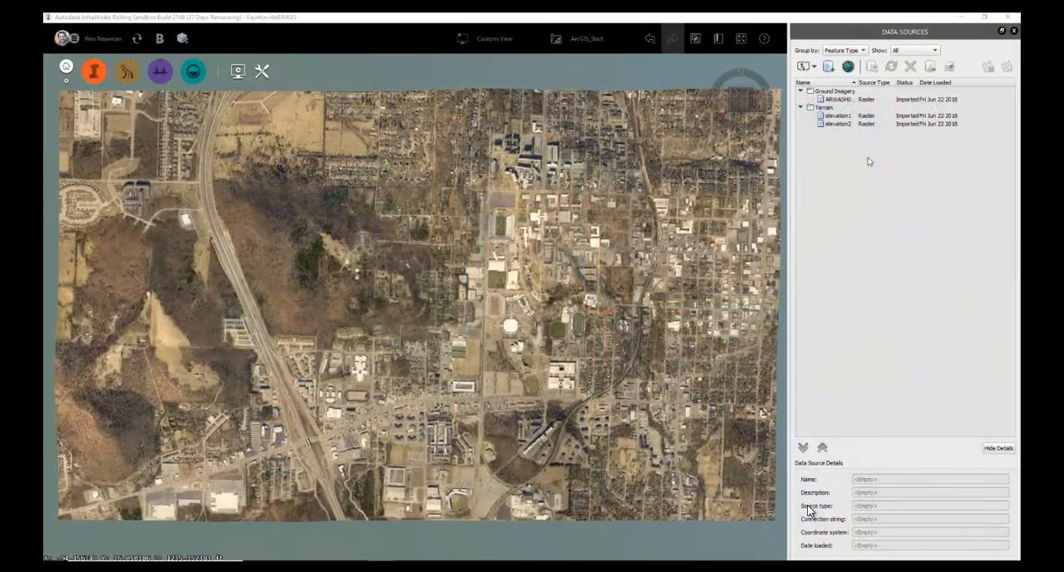
From the FayettevilleBIMGIS model in InfraWorks, open the Autodesk Connector for ArcGIS and sign in with the account username
left_click(849, 68)
key("Tab")
key("Return")
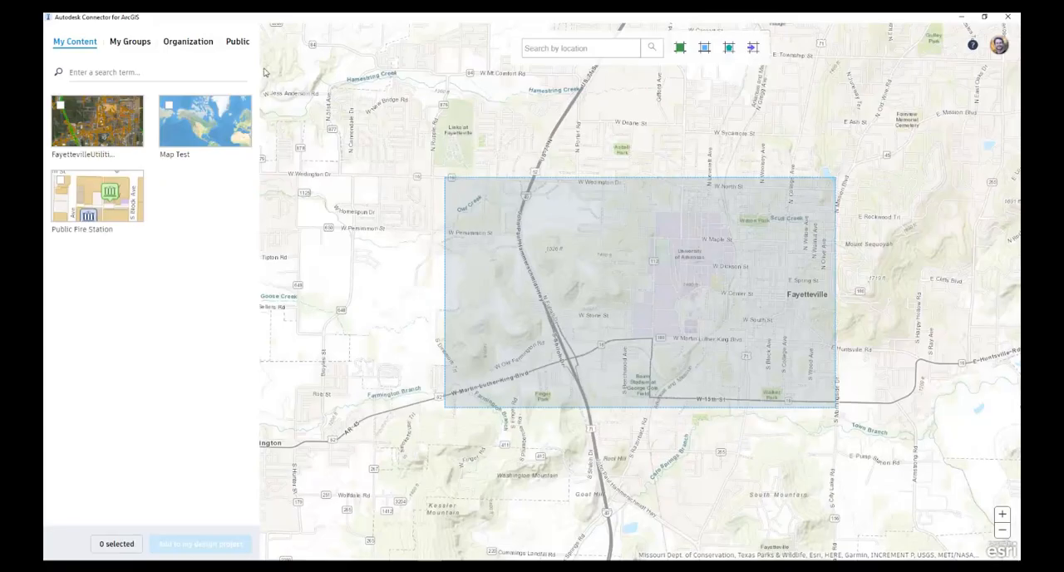
From the group content, open FayettevilleLanduse and include its LandUse layer as Coverage Areas
left_click(131, 41)
left_click(192, 275)
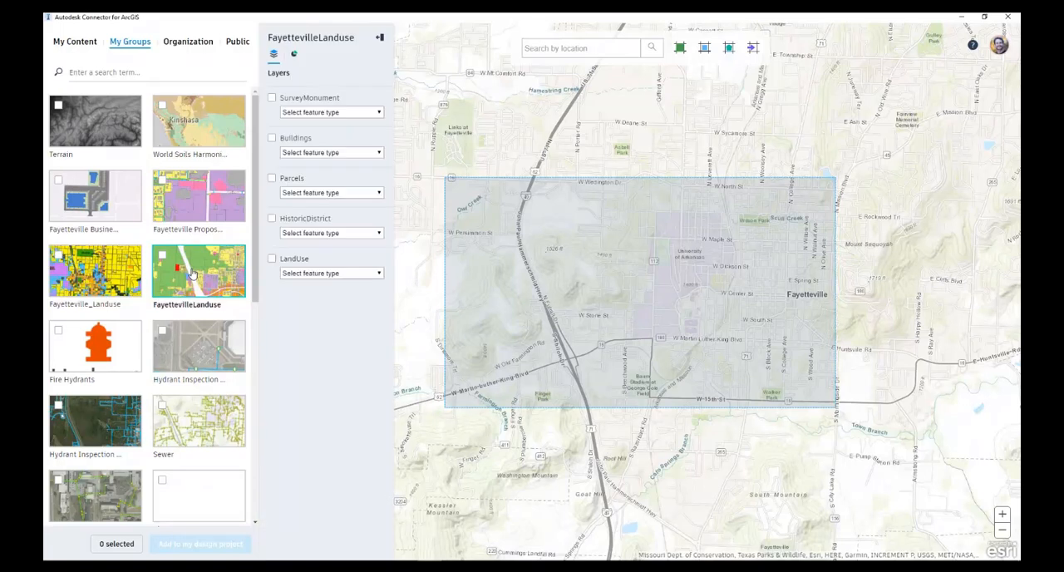
left_click(272, 260)
left_click(331, 273)
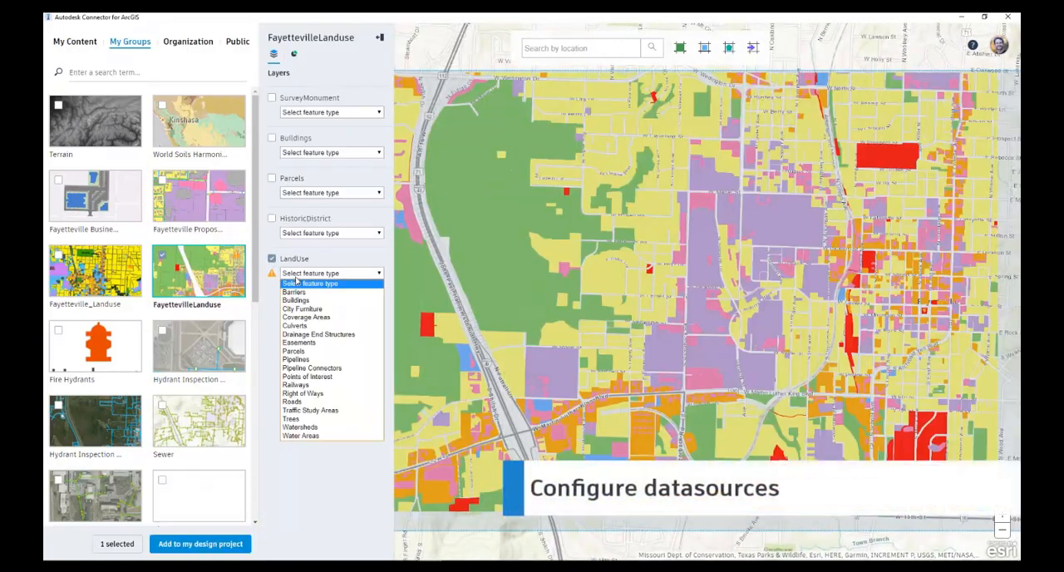
left_click(305, 316)
Include Buildings as Buildings and SurveyMonument as Points of Interest, and add the selected layers to the design project
left_click(271, 138)
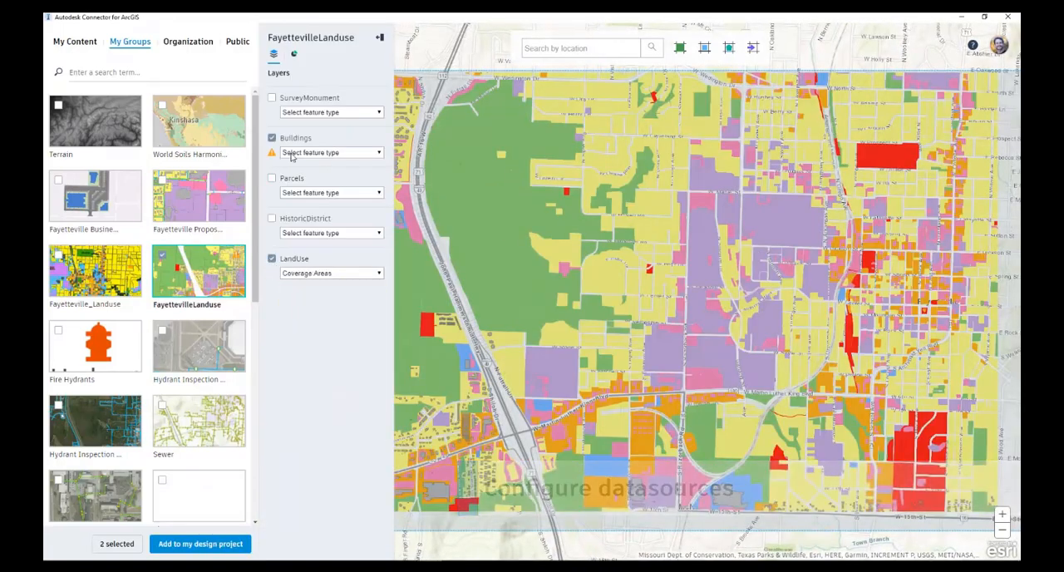
left_click(329, 153)
left_click(296, 179)
left_click(299, 113)
left_click(309, 218)
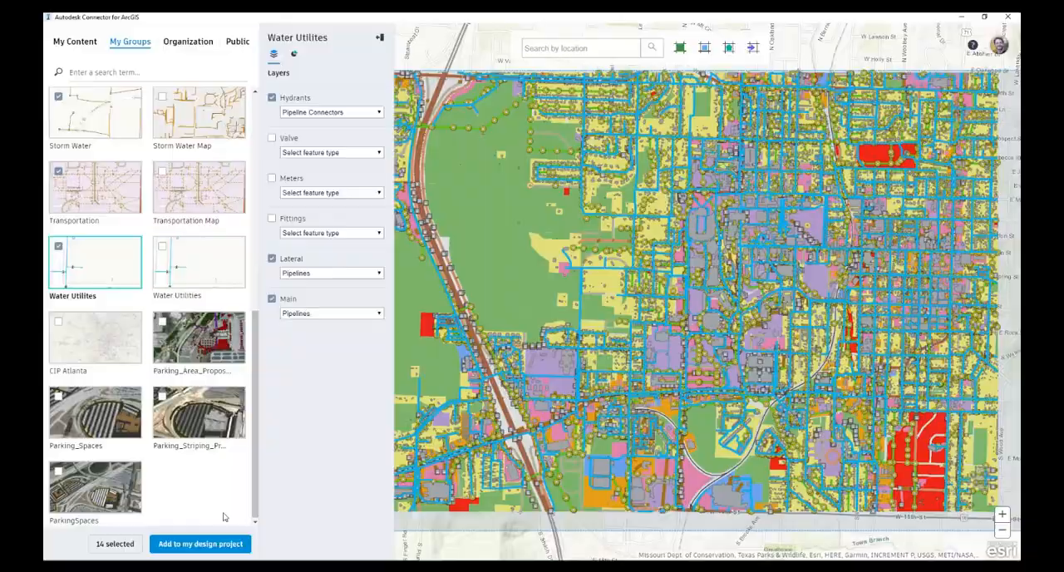
left_click(198, 544)
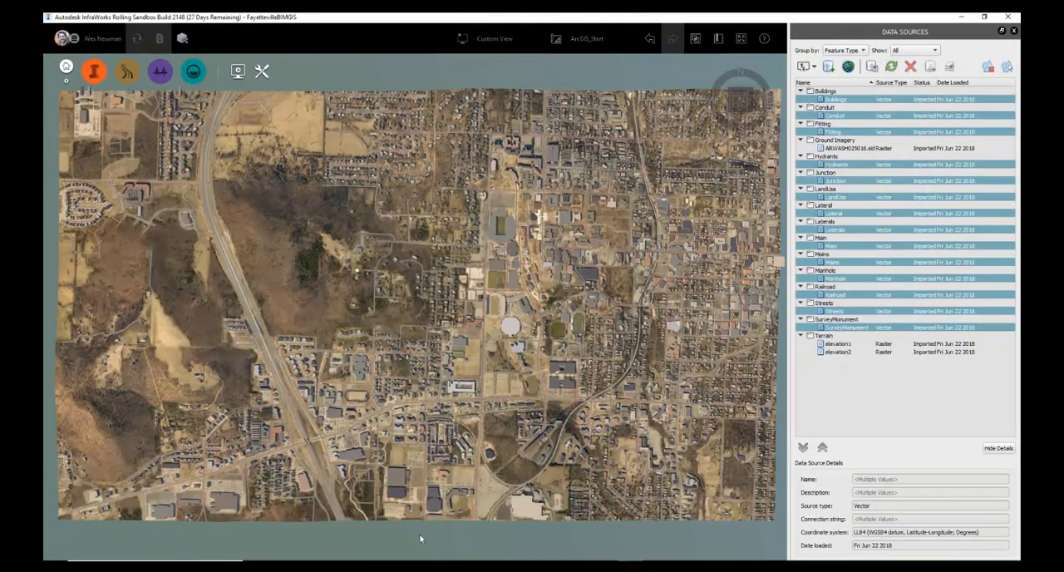
Configure the LandUse data source with a rule style, and close and refresh it
left_click(831, 197)
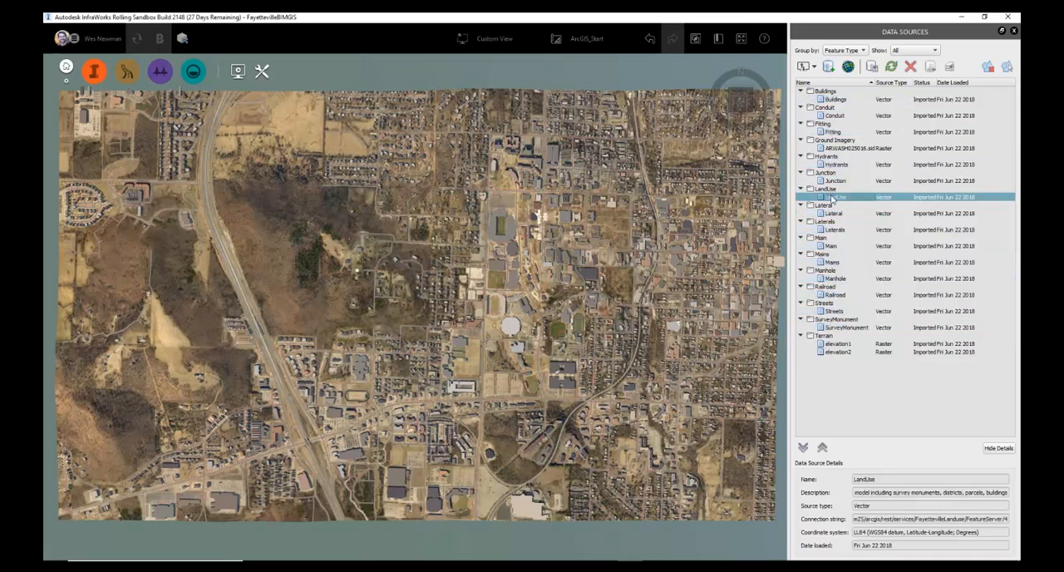
double_click(831, 196)
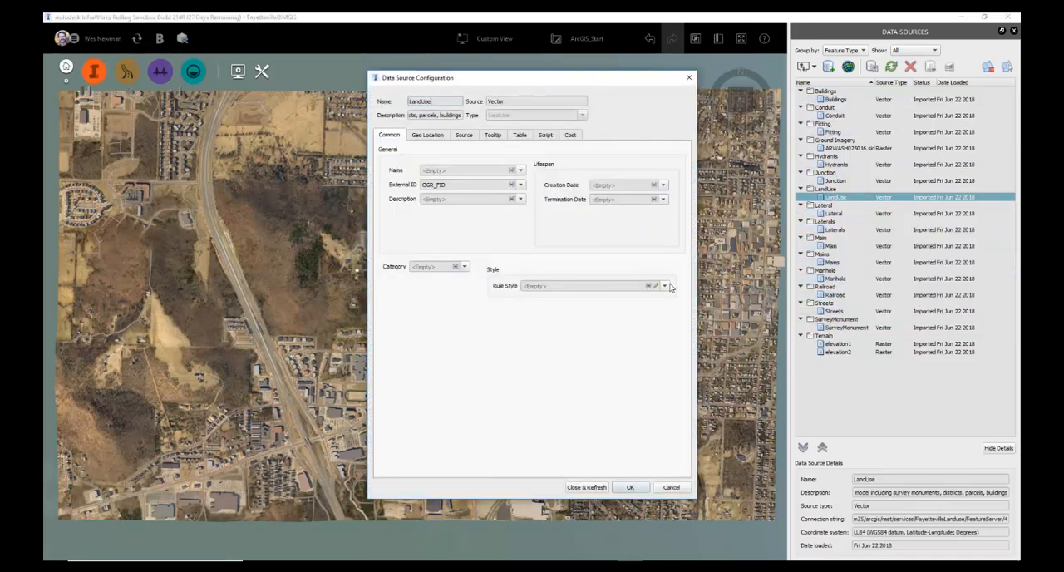
left_click(665, 286)
left_click(645, 310)
left_click(588, 489)
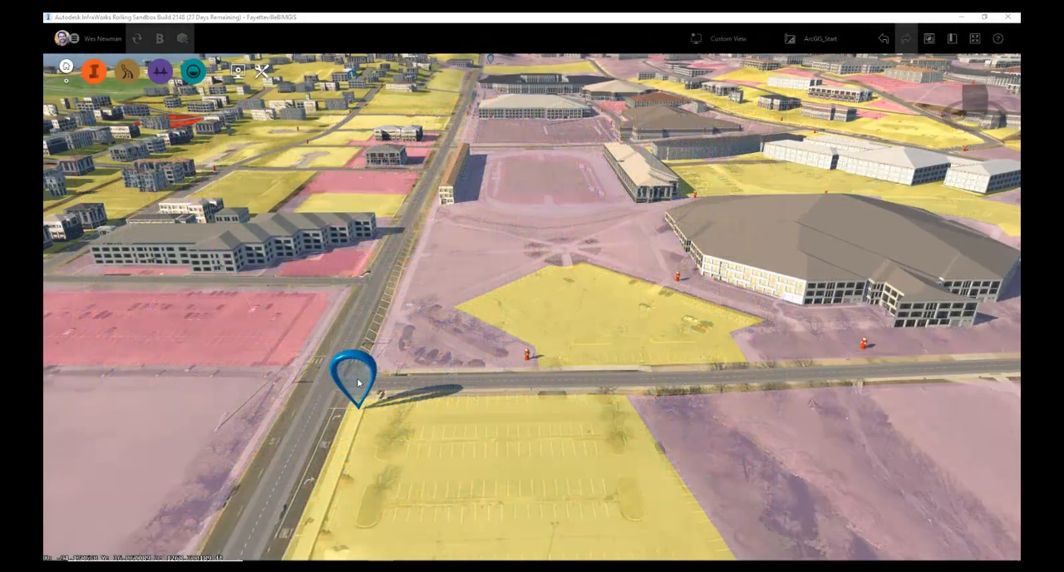
Examine the road-junction survey monument's linked data sheet with its horizon photo, and its ArcGIS attributes
left_click(357, 379)
scroll(471, 355, "down", 4)
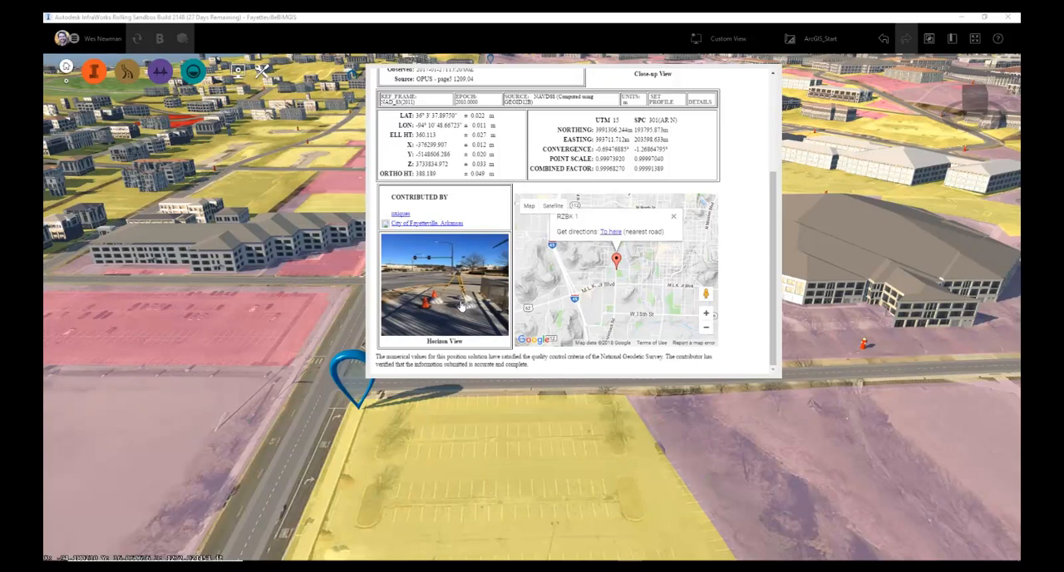
left_click(461, 305)
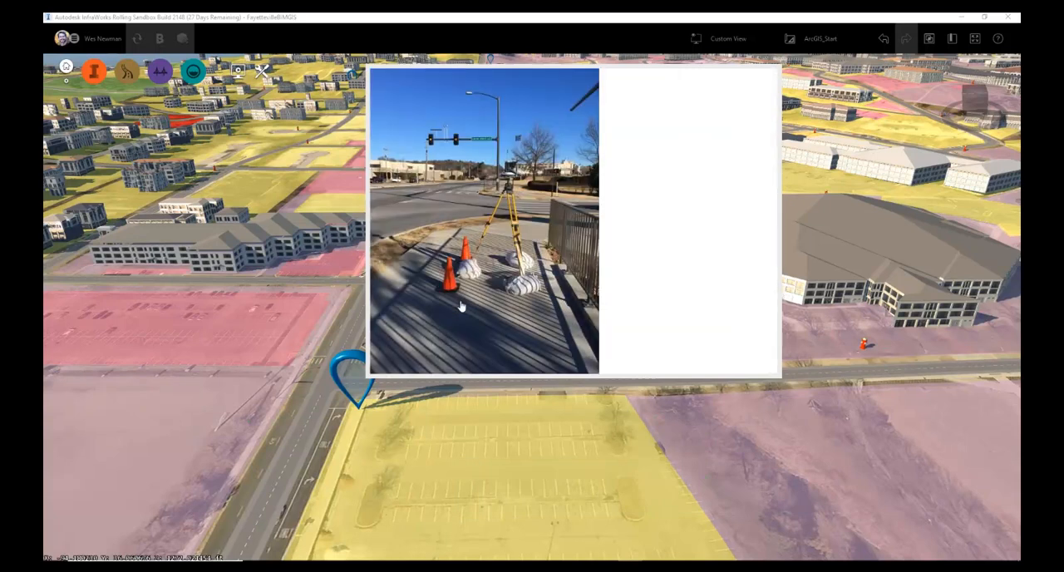
double_click(360, 381)
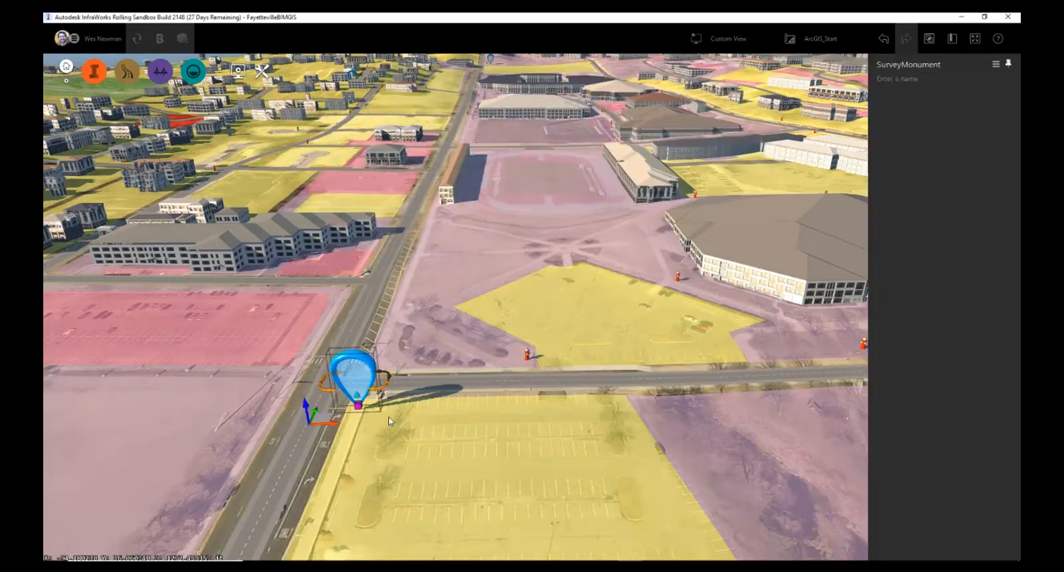
left_click(932, 40)
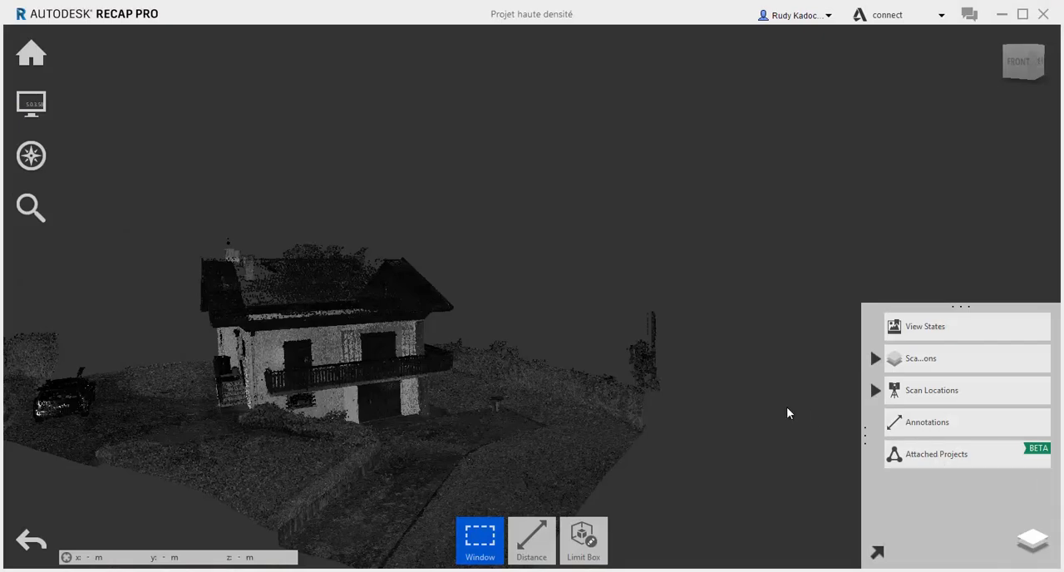
In ReCap Pro, examine the house point cloud in Projet haute densité from the front and back
scroll(715, 384, "down", 2)
left_click_drag(705, 397, 698, 312)
left_click_drag(363, 341, 493, 364)
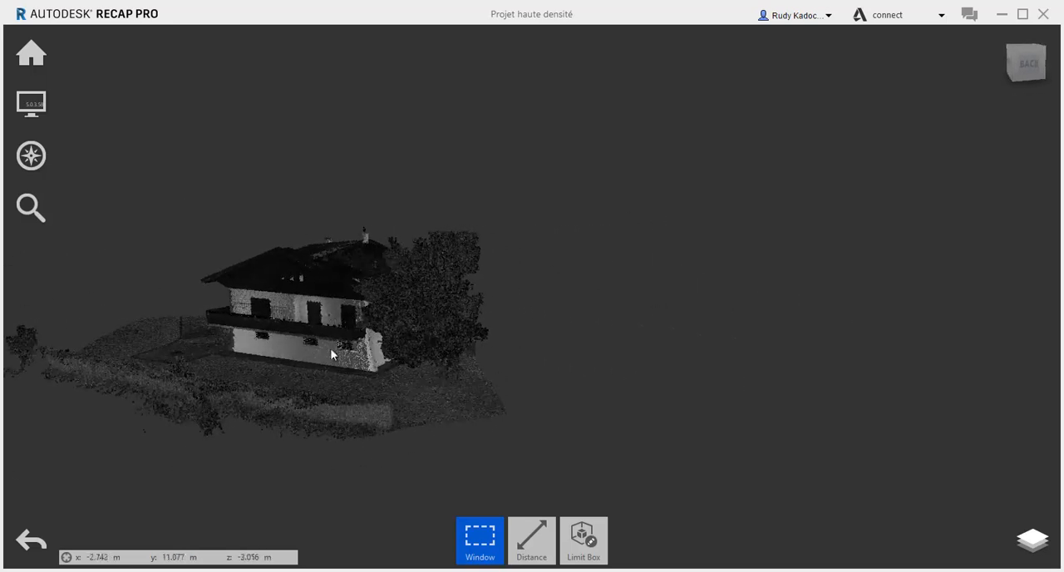
scroll(362, 347, "up", 2)
scroll(362, 347, "up", 3)
middle_click_drag(413, 443, 580, 465)
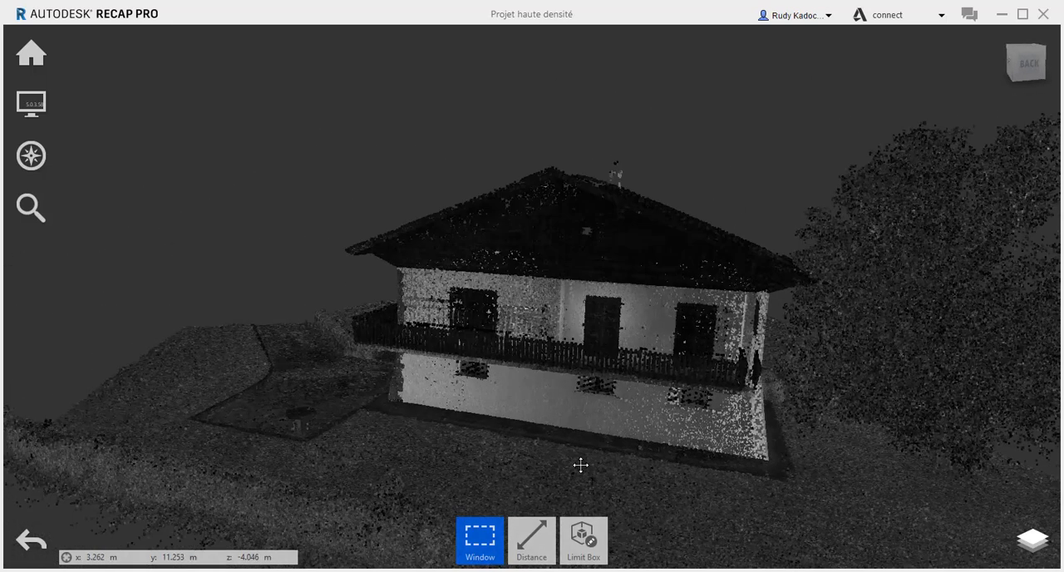
Examine the whole house point cloud from its right side and view the Limit Box options
scroll(577, 464, "down", 3)
scroll(473, 455, "down", 1)
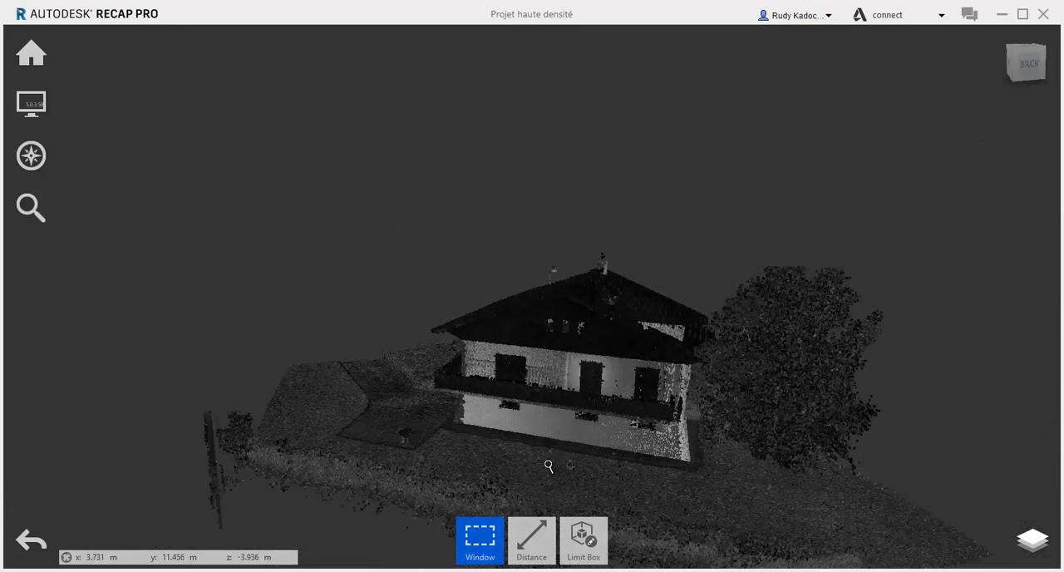
left_click_drag(474, 456, 770, 457)
mouse_move(583, 538)
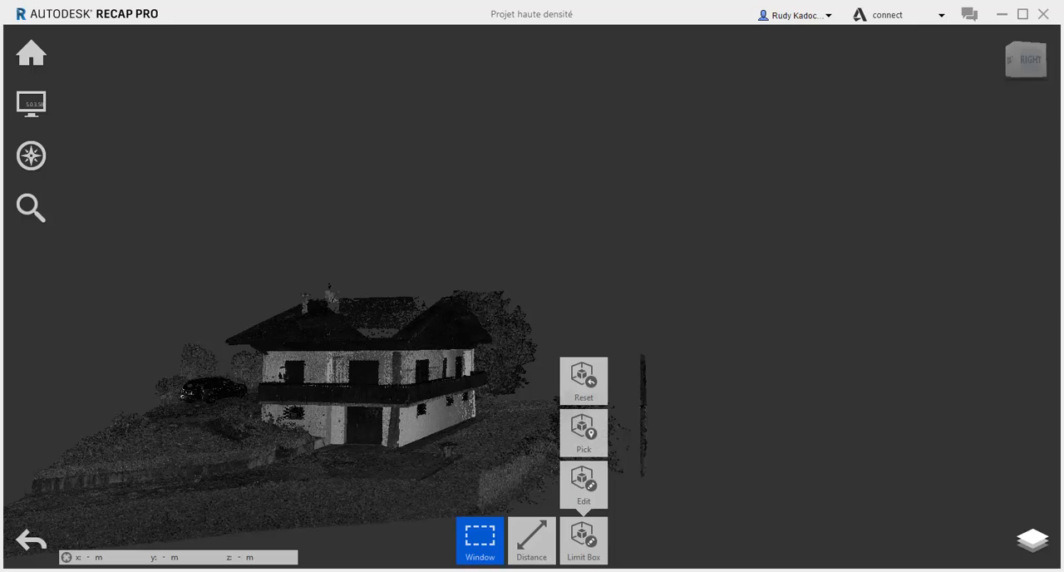
Switch to InfraWorks, import Projet haute densité.rcp from the FORMATION RECAP folder, and process it as point cloud terrain with Optimal rules and Léger data generation
left_click(384, 571)
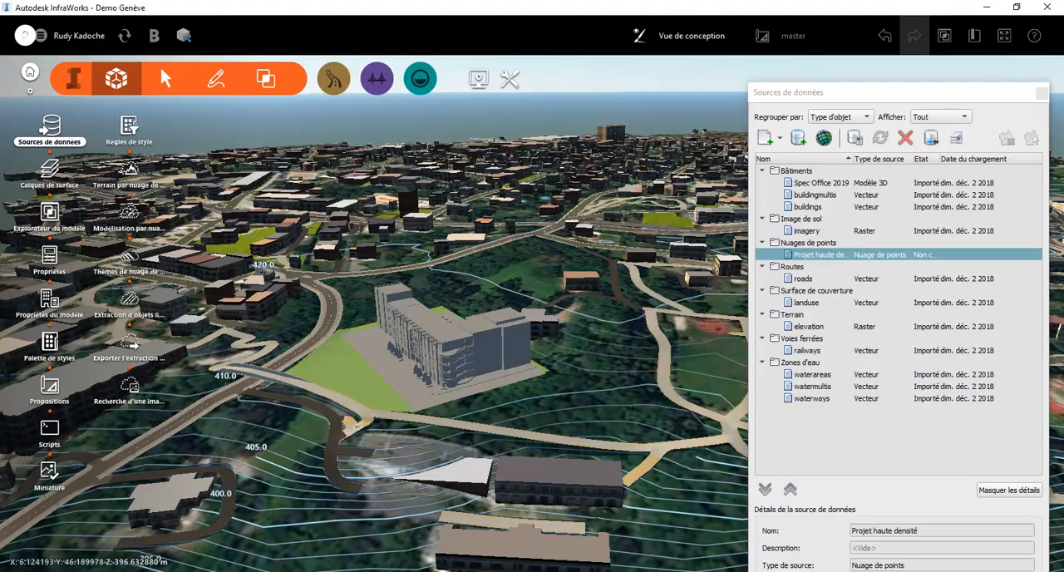
left_click(399, 571)
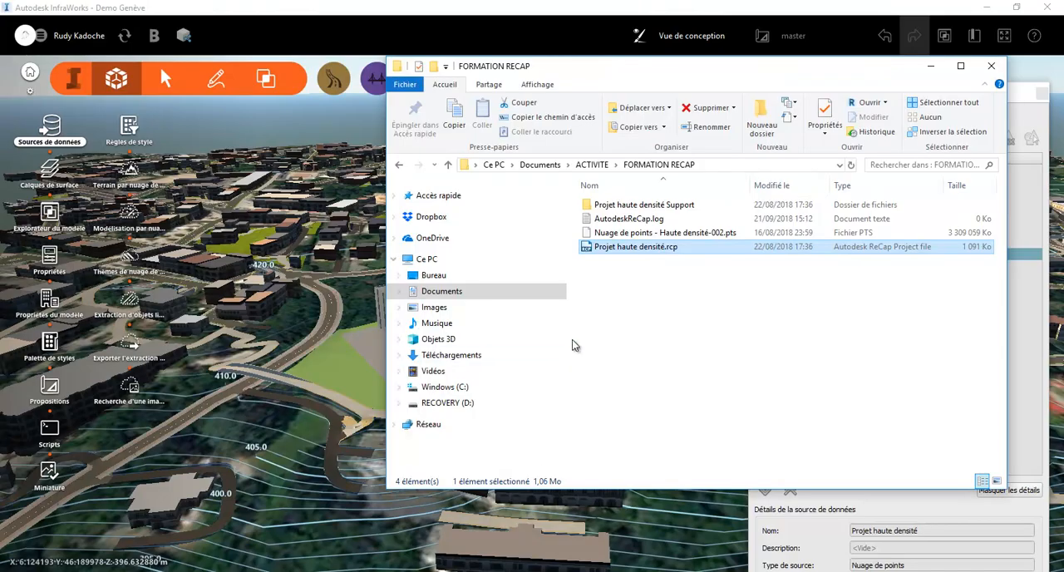
left_click_drag(629, 250, 334, 506)
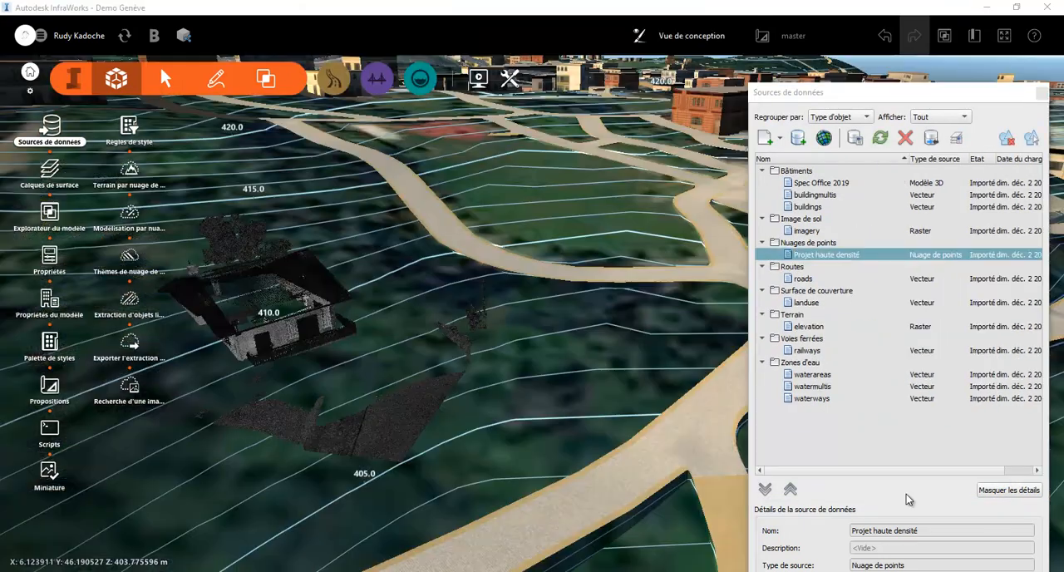
left_click(132, 178)
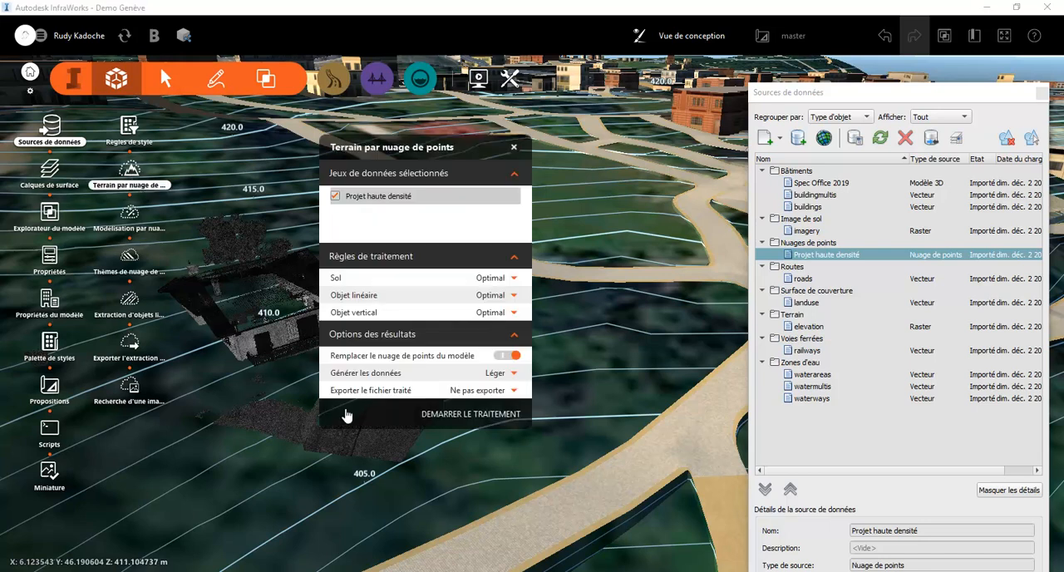
left_click(455, 416)
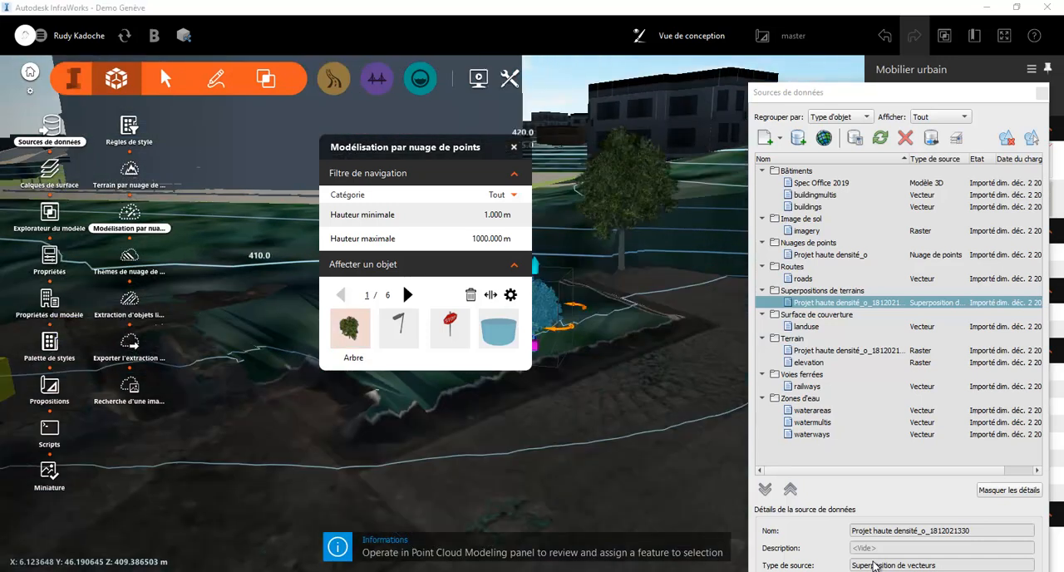
Review the objects detected in the point cloud and assign Arbre to the second and third ones
left_click(407, 295)
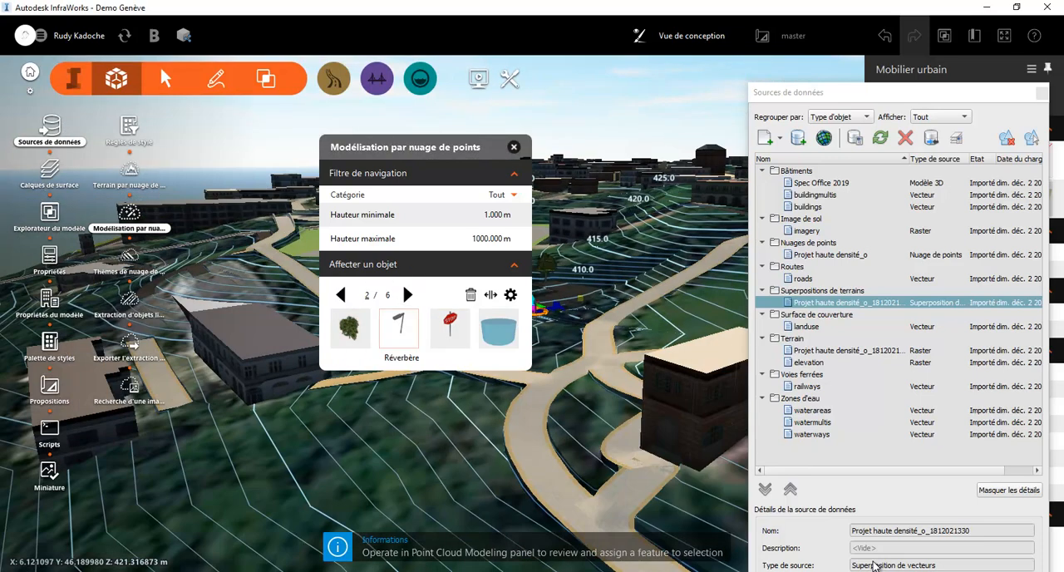
left_click(350, 328)
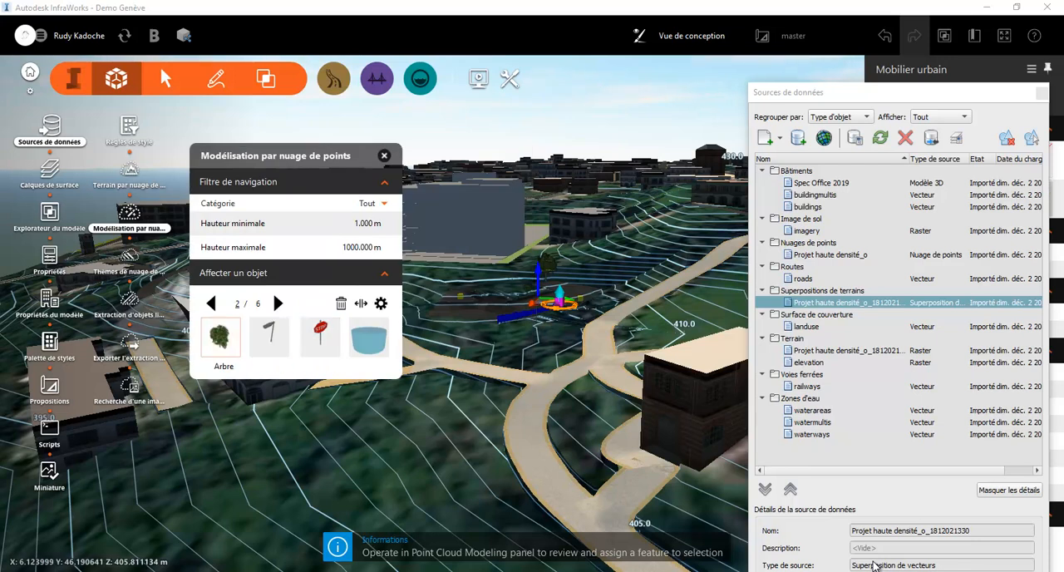
left_click(279, 304)
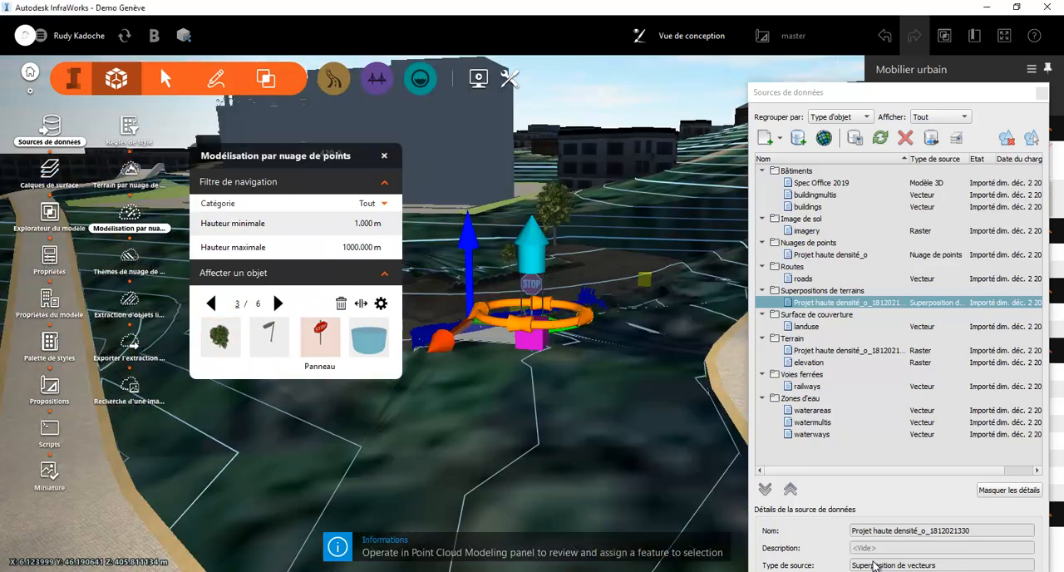
left_click(220, 337)
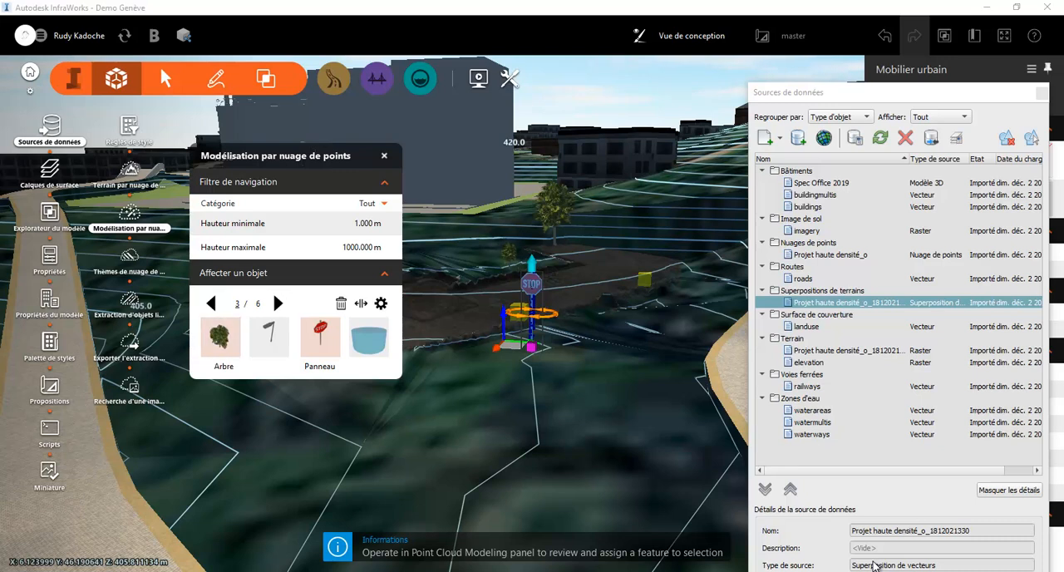
left_click(279, 304)
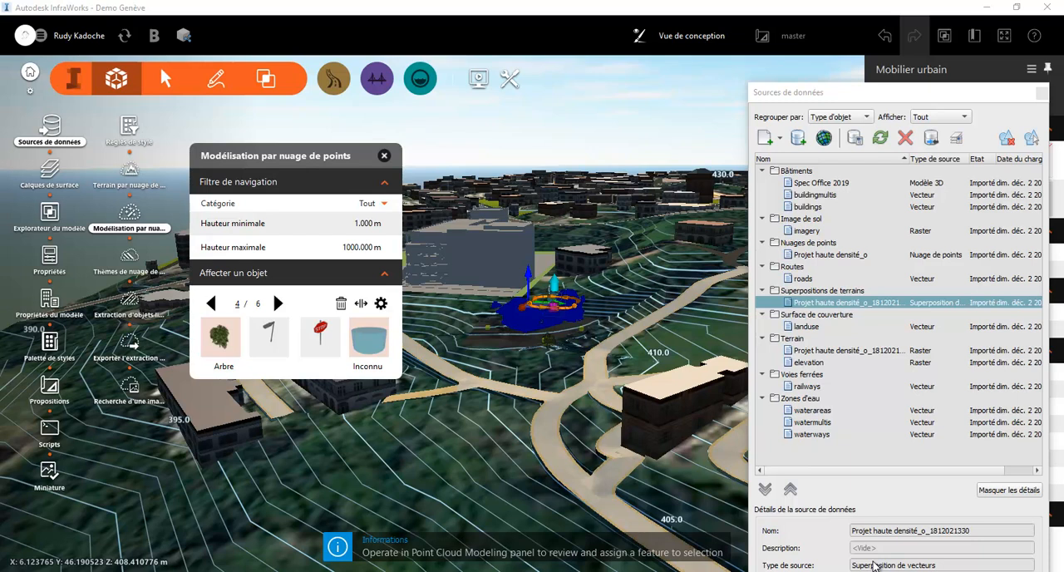
key("Right")
key("Right")
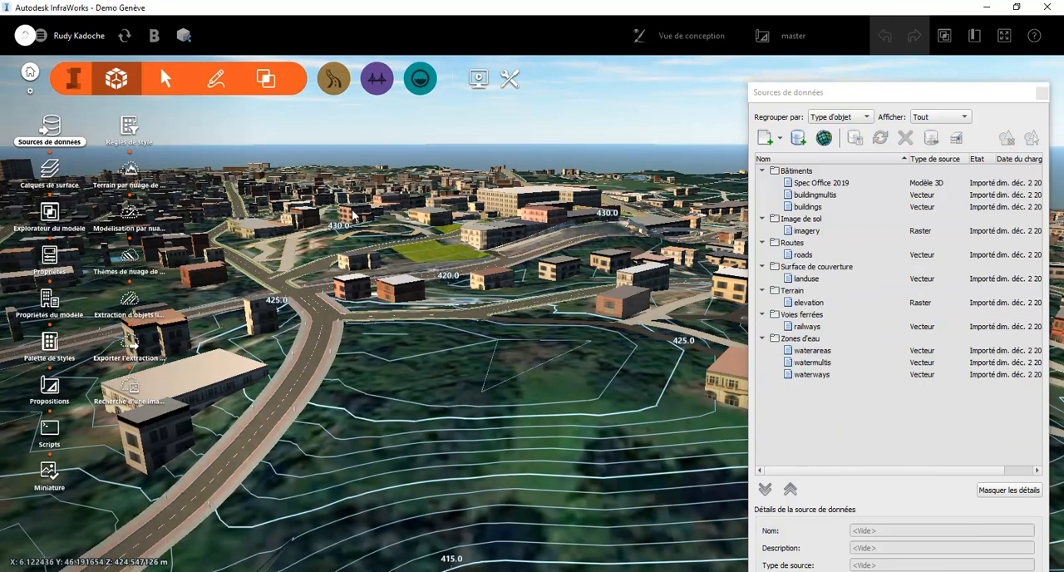
Examine the Chemin des Vieux Chênes road up close, including its lanes, sidewalks and bollards
left_click(284, 417)
scroll(289, 443, "up", 3)
middle_click_drag(288, 442, 447, 515)
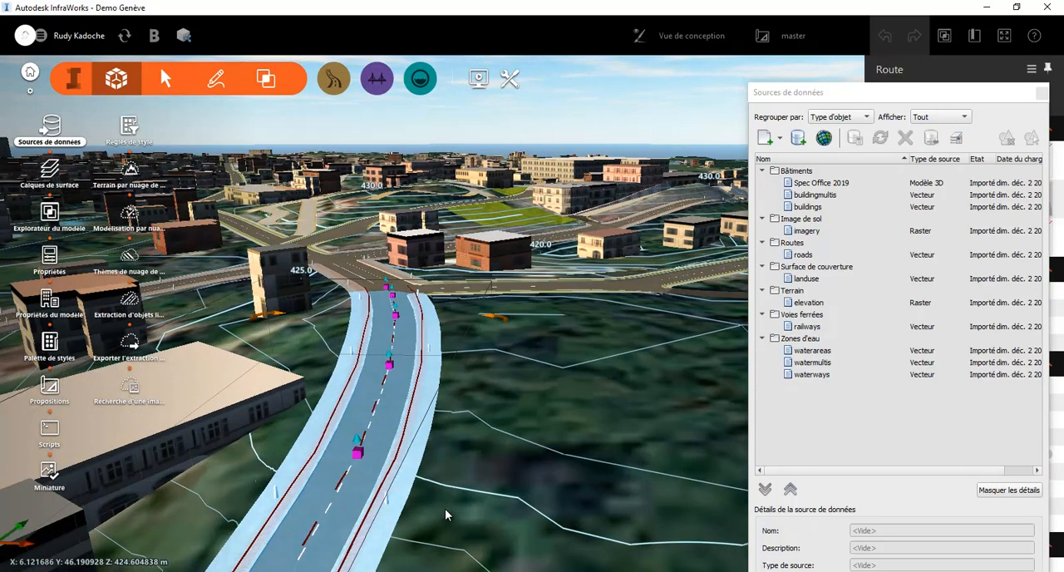
scroll(444, 503, "up", 1)
middle_click_drag(437, 420, 419, 360)
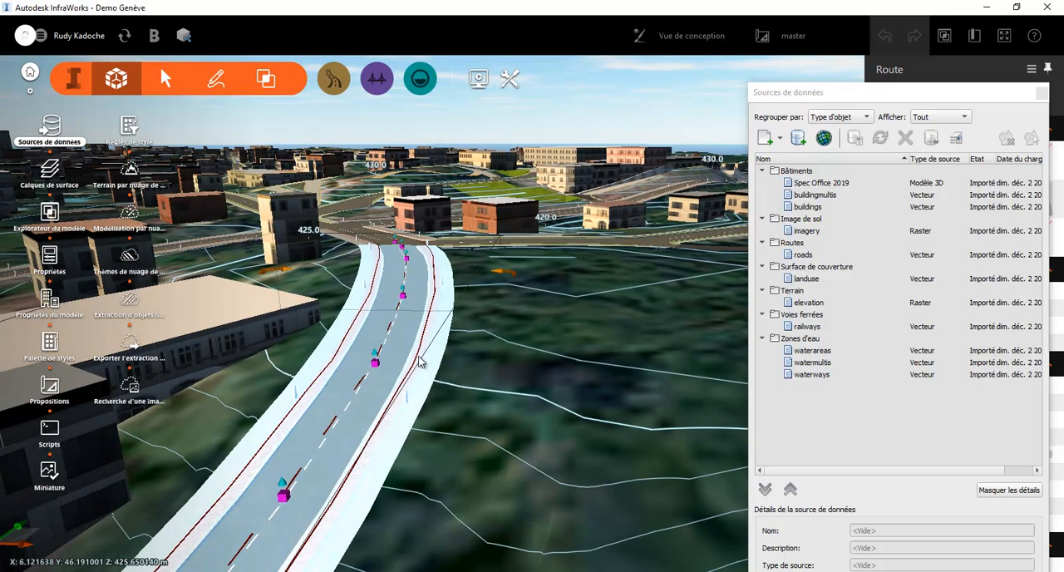
scroll(419, 361, "up", 3)
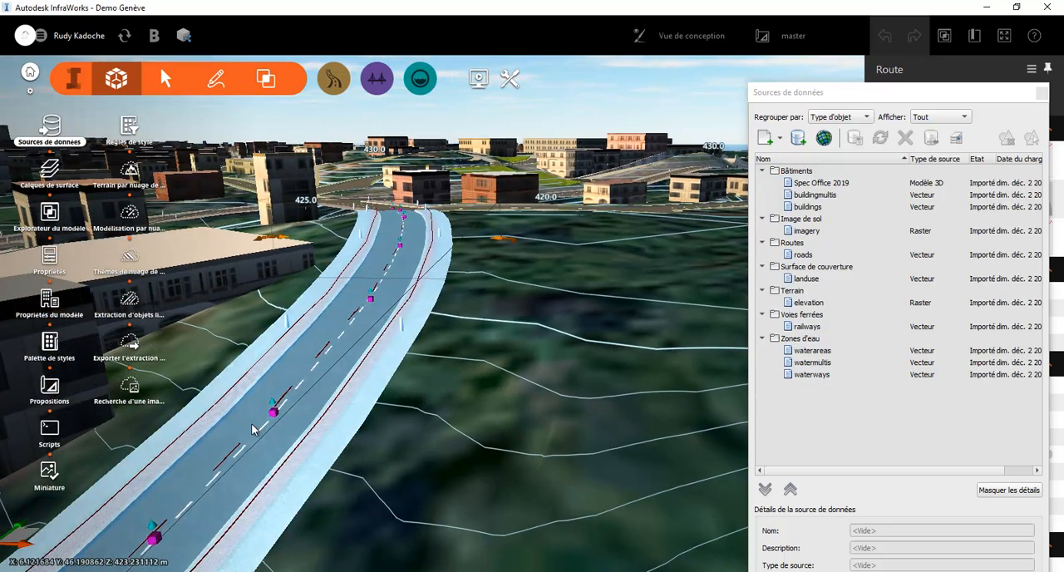
scroll(282, 434, "up", 3)
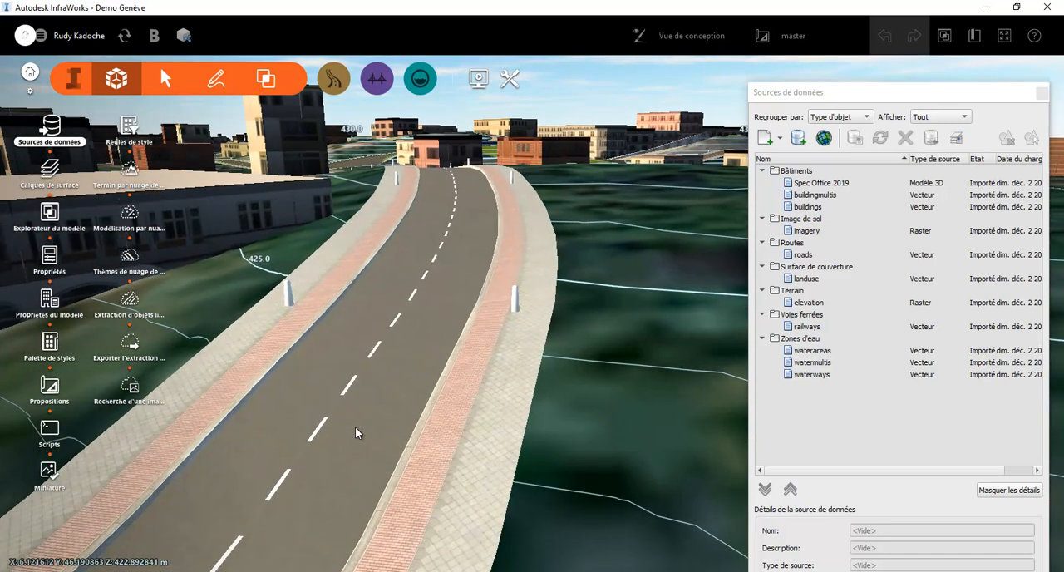
scroll(357, 432, "up", 1)
scroll(358, 432, "down", 2)
scroll(358, 429, "down", 1)
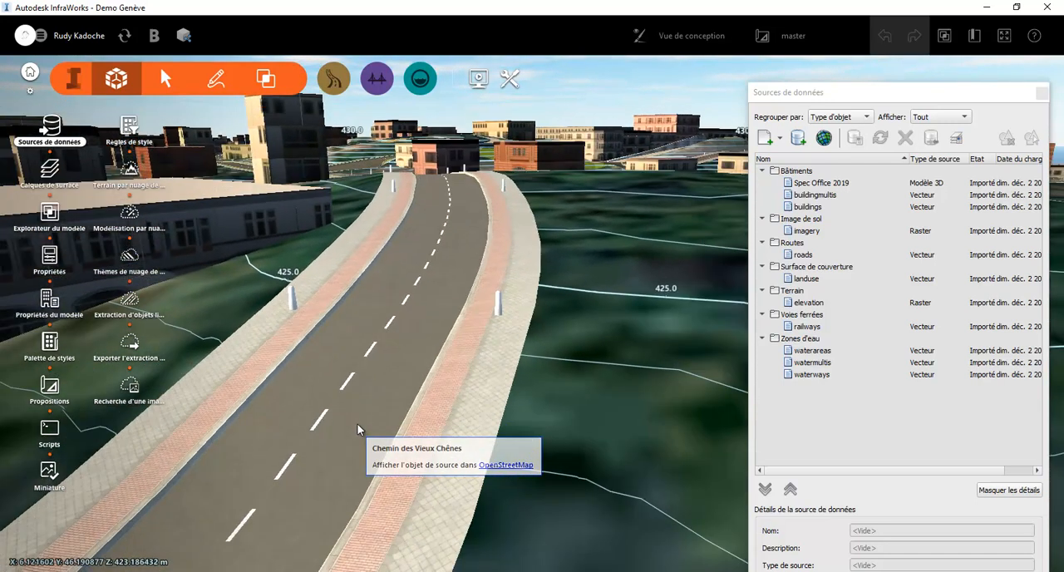
Apply the Street/Sidewalk and Greenspace rule style to the Chemin des Vieux Chênes road, with the data sources closed
left_click(359, 429)
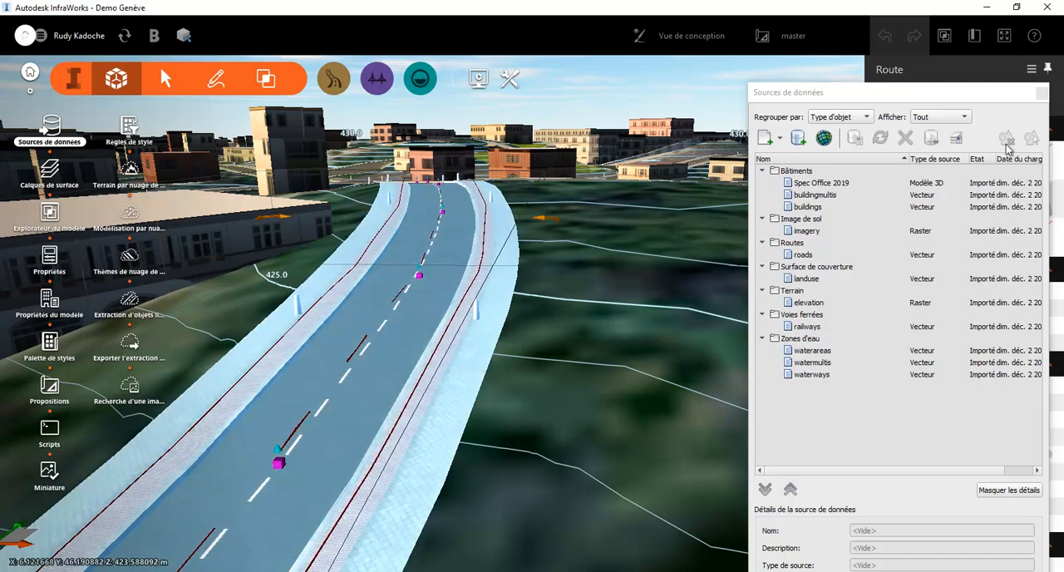
left_click(1042, 92)
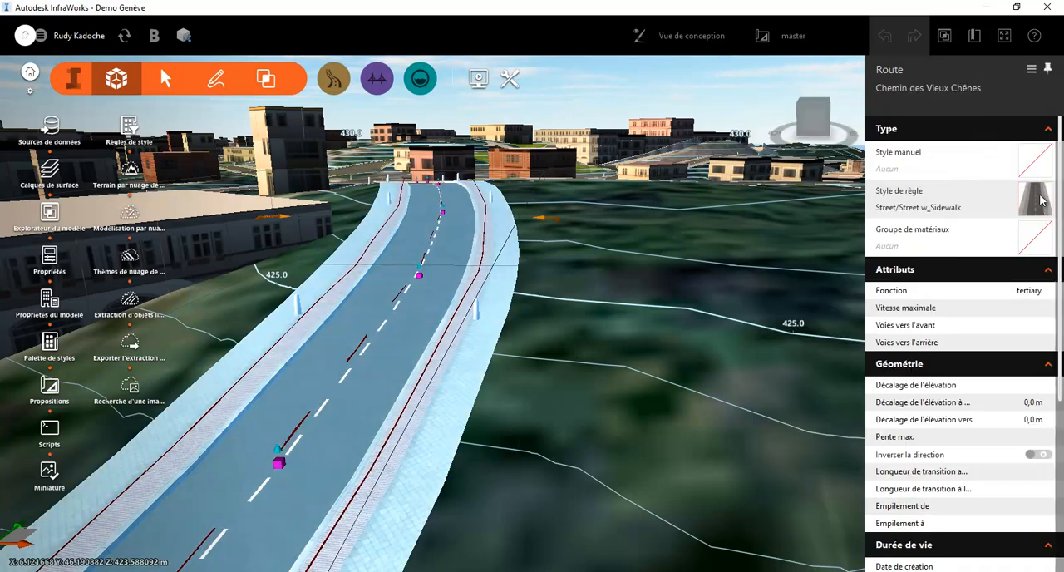
left_click(1034, 237)
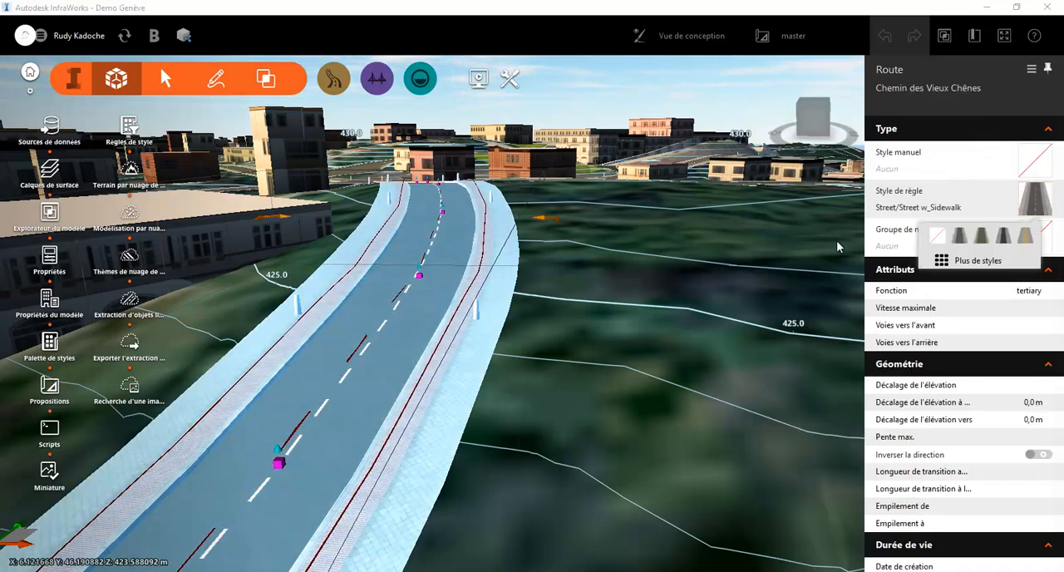
left_click(973, 261)
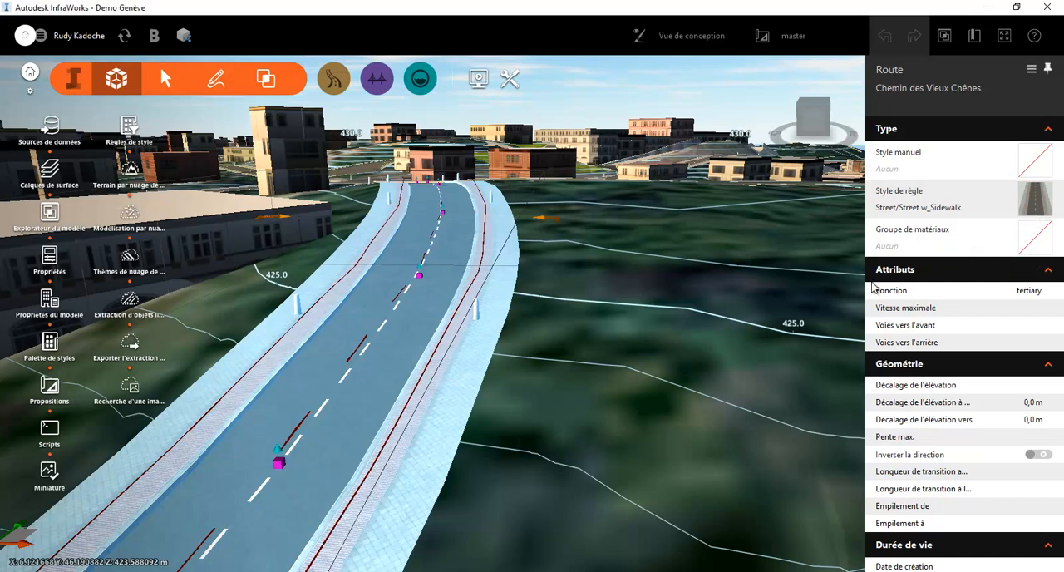
left_click_drag(644, 322, 637, 401)
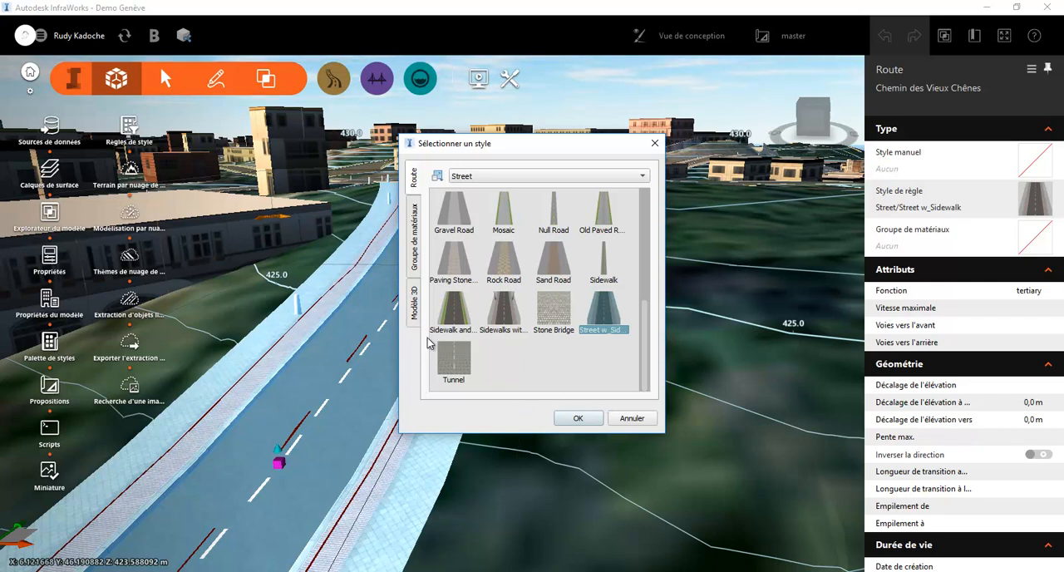
left_click(449, 320)
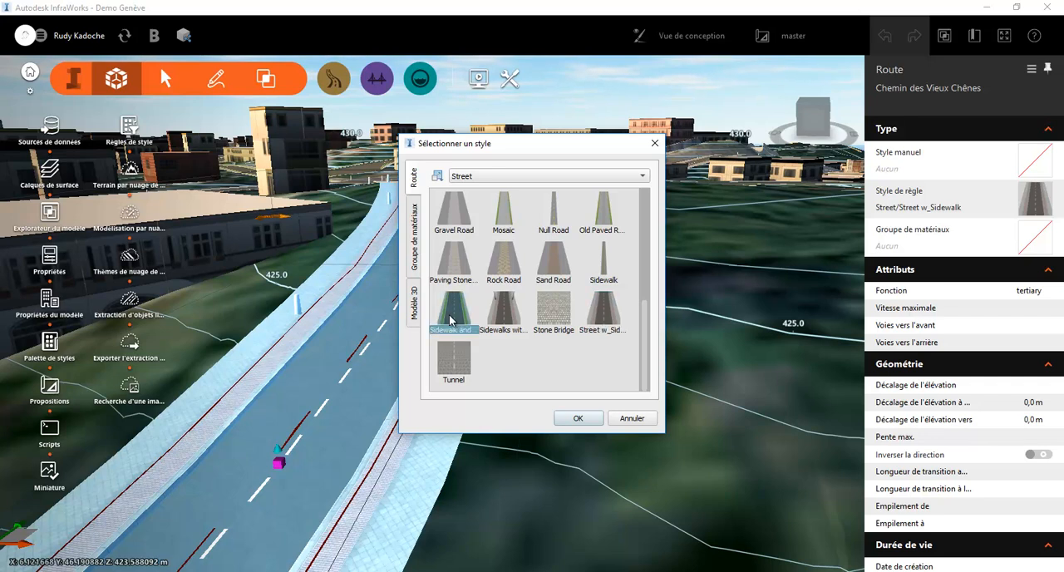
left_click(575, 418)
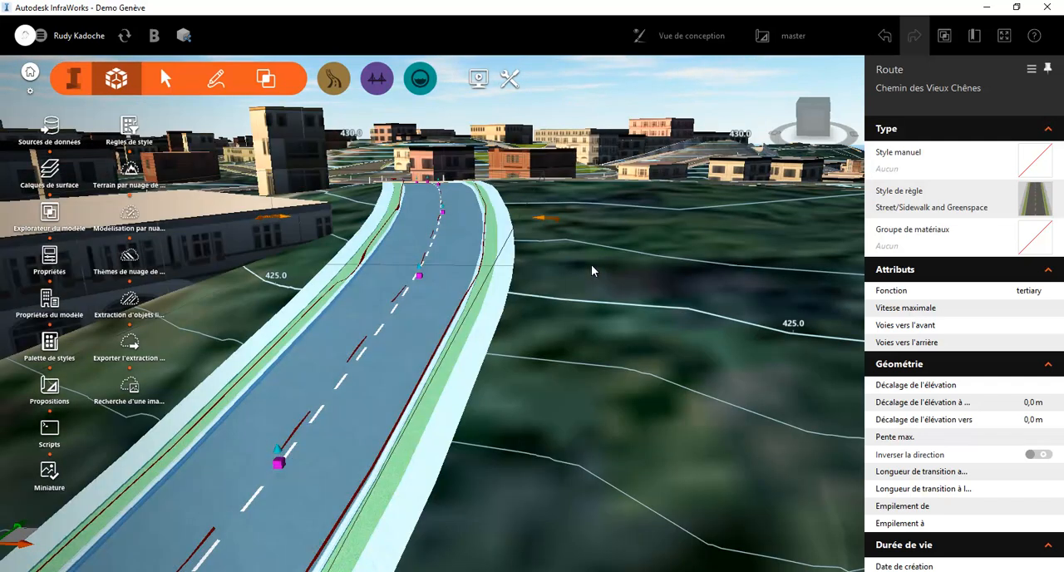
left_click(526, 352)
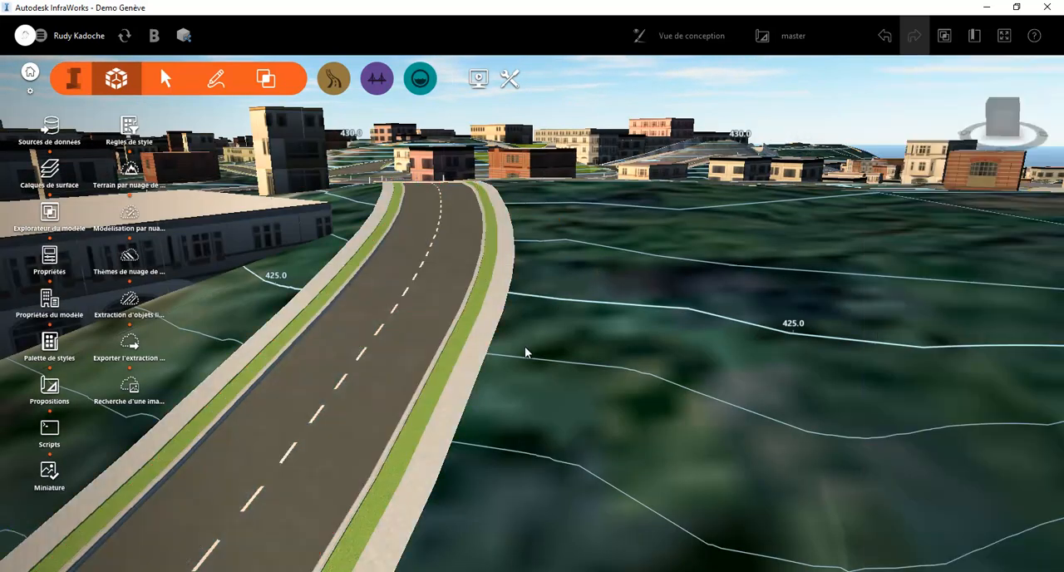
In the style palette, duplicate the Sidewalk and Greenspace road style of the Street catalogue and name the copy Test
scroll(468, 435, "up", 1)
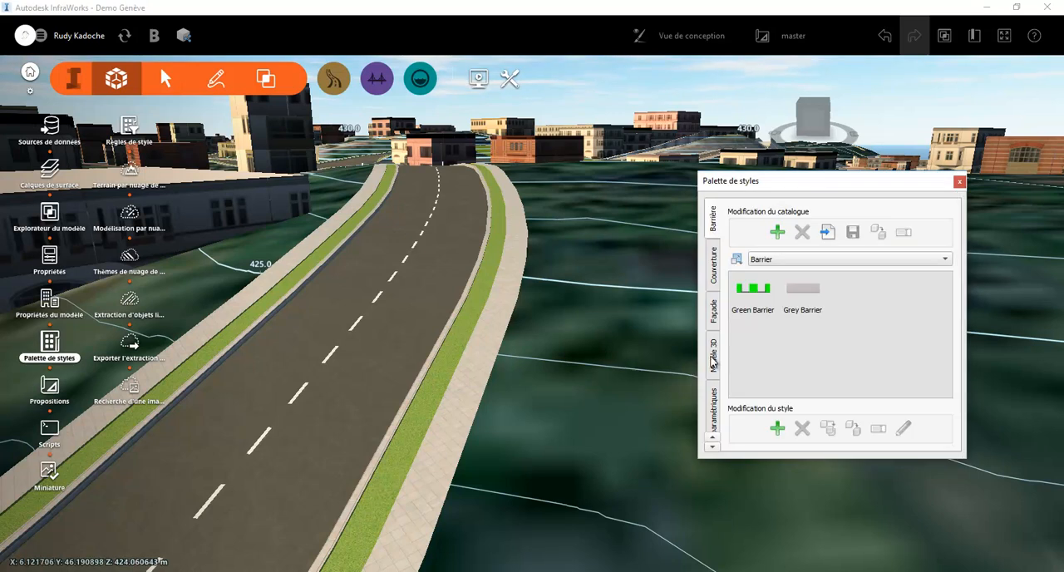
left_click(712, 444)
left_click(712, 443)
left_click(712, 443)
scroll(712, 414, "down", 1)
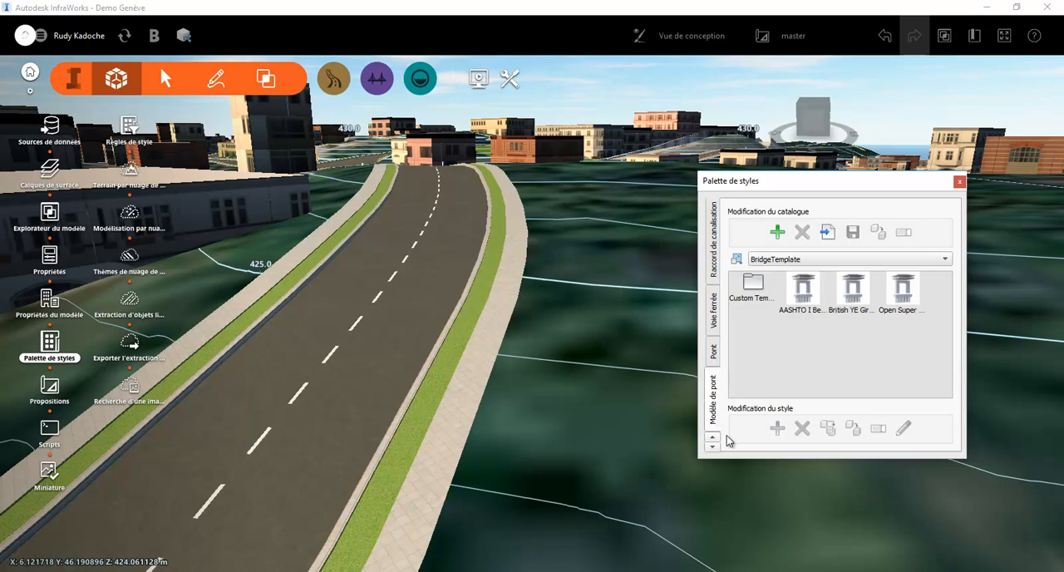
scroll(716, 412, "down", 3)
left_click(716, 398)
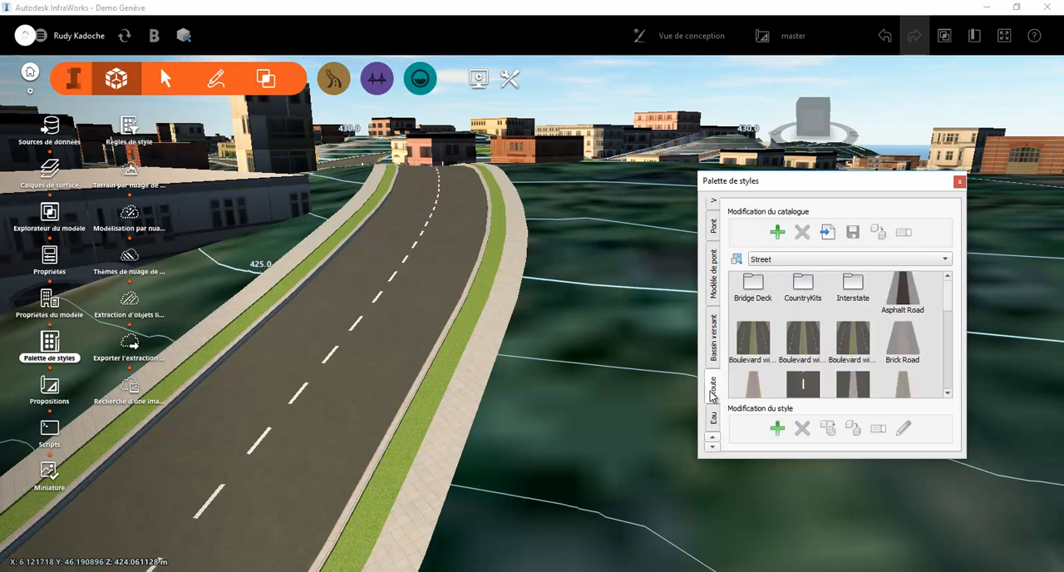
scroll(948, 317, "down", 1)
scroll(948, 318, "down", 3)
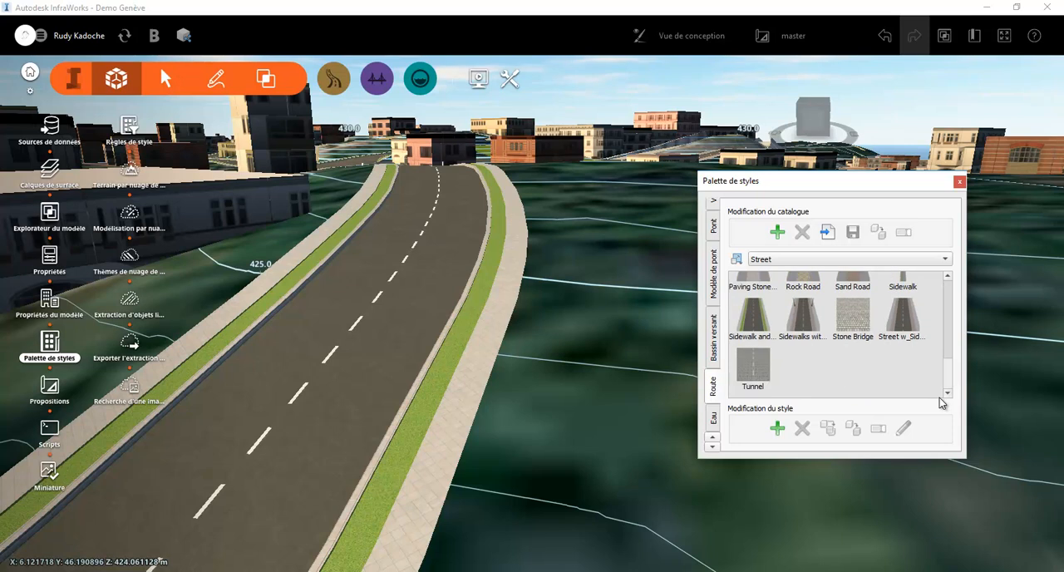
left_click(754, 333)
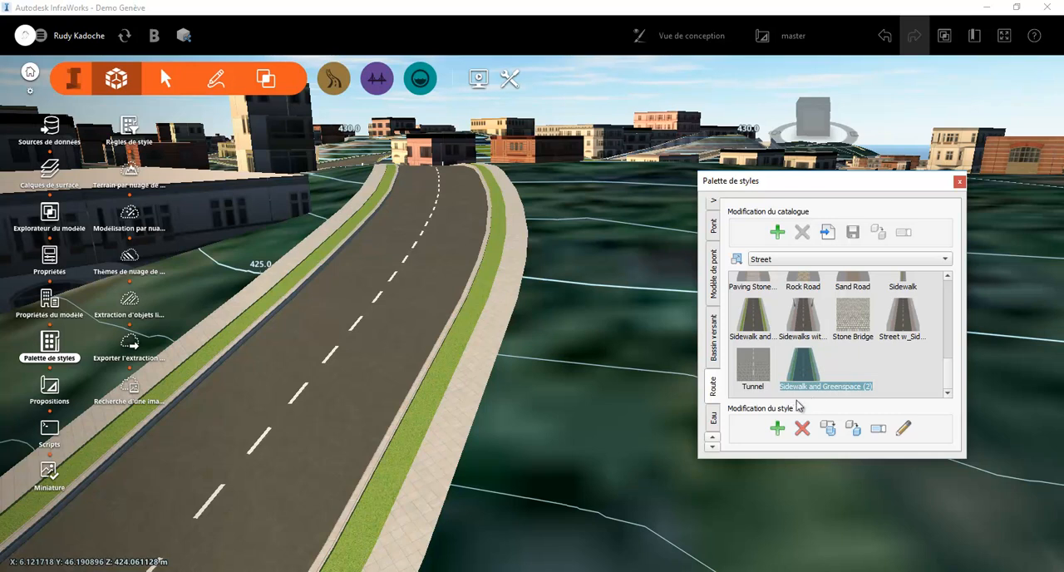
type("Test")
left_click(860, 389)
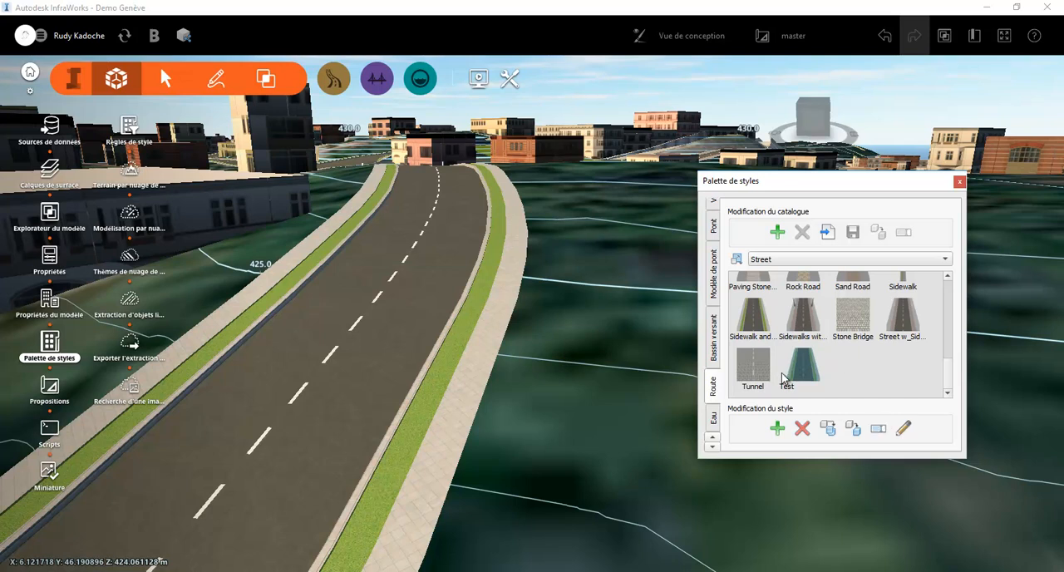
left_click(833, 392)
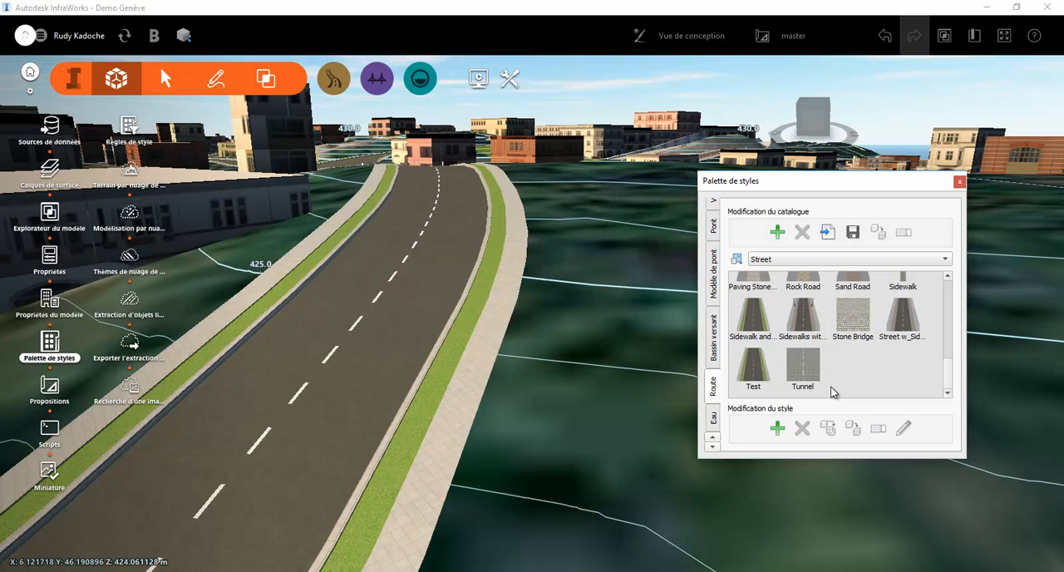
Open the decoration editor of the Test road style and target the Sidewalk (1) track of the right package
left_click(758, 372)
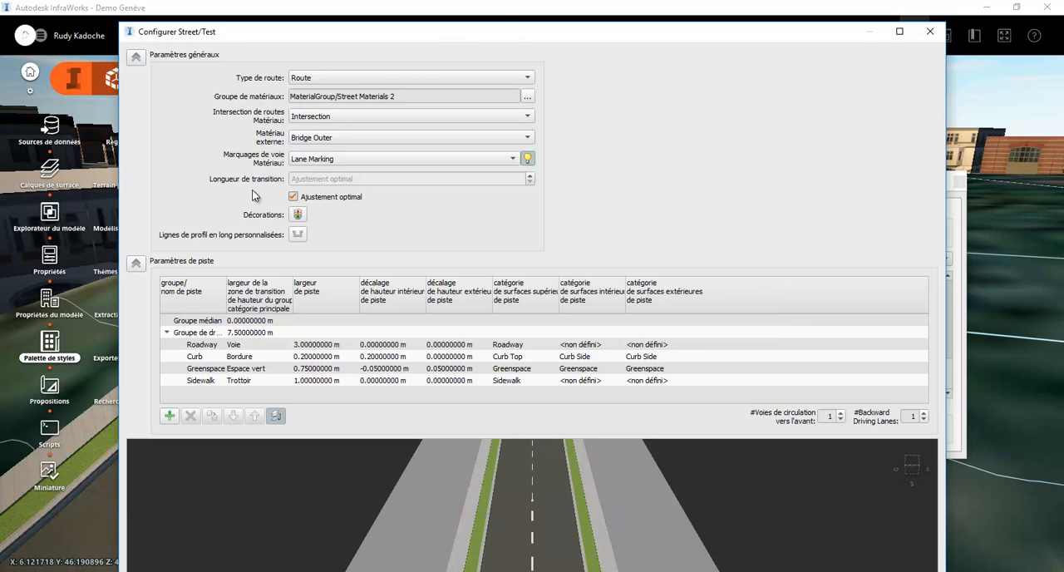
left_click(297, 215)
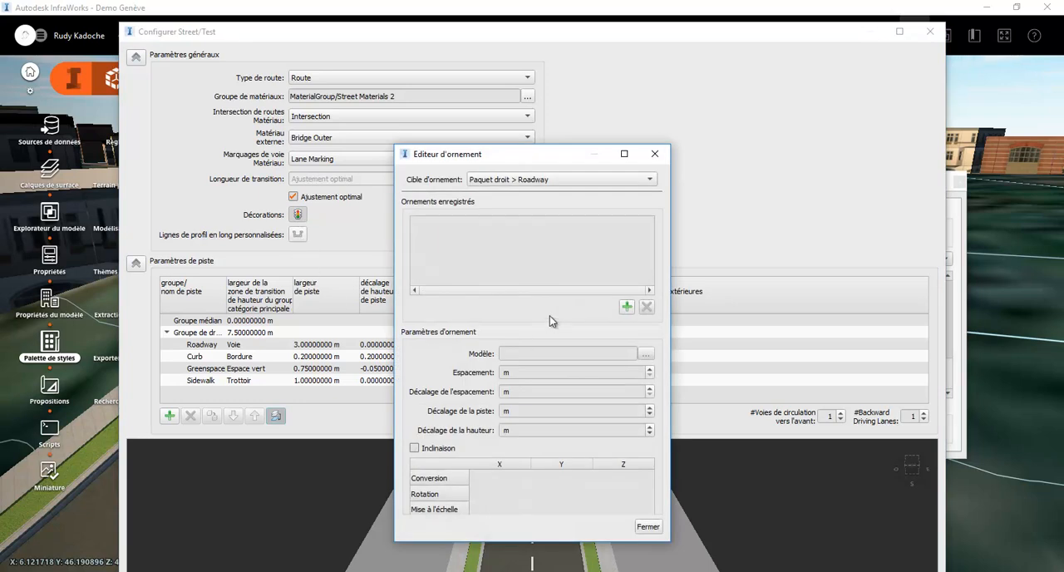
left_click(574, 181)
left_click(551, 226)
Add the Roadlight8m01 streetlight from 3D Model/CountryKits/FRA/02_Eclairages as a decoration on the sidewalk
left_click(627, 307)
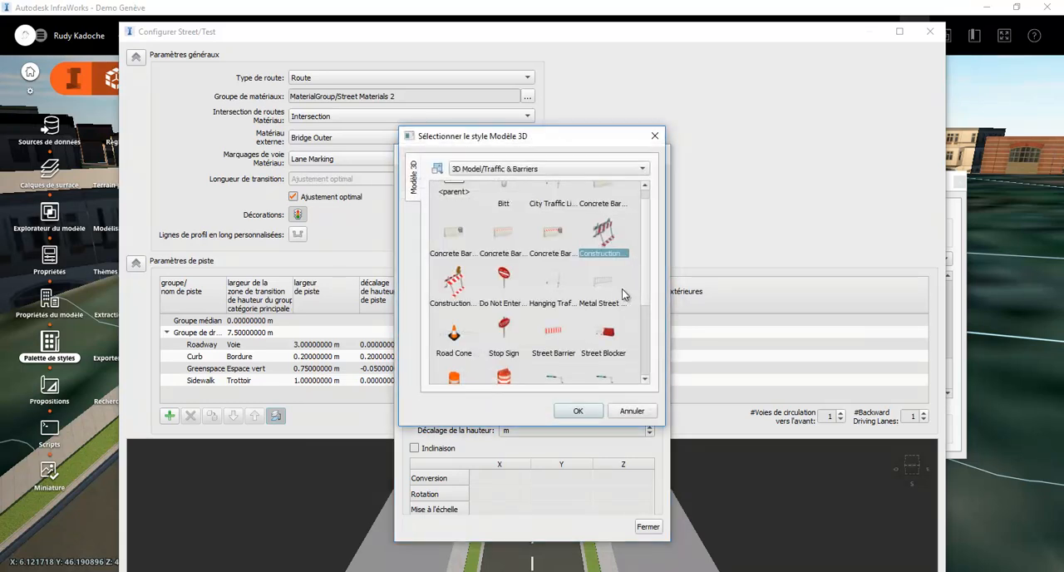
left_click(480, 169)
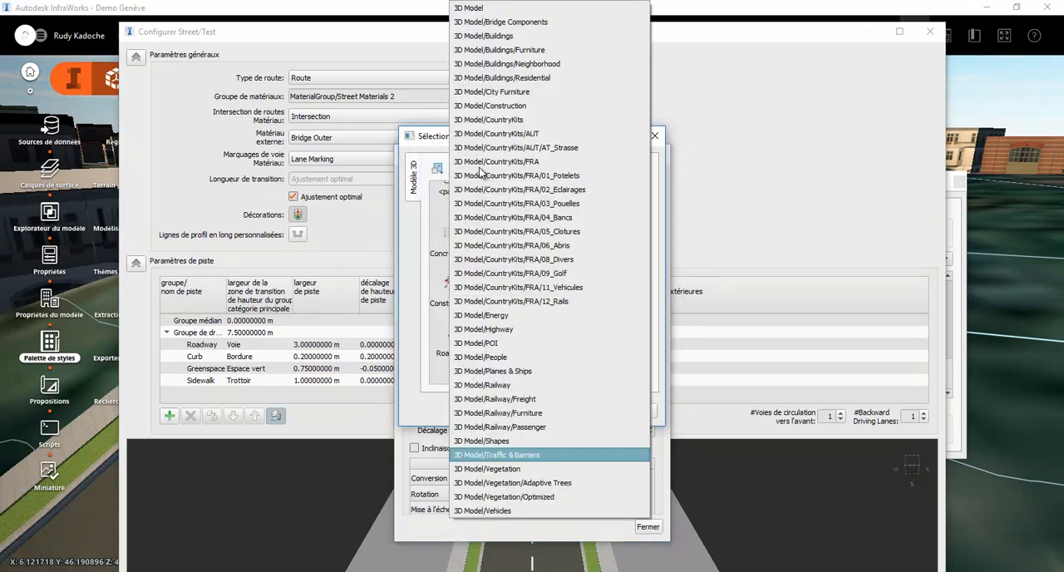
left_click(577, 190)
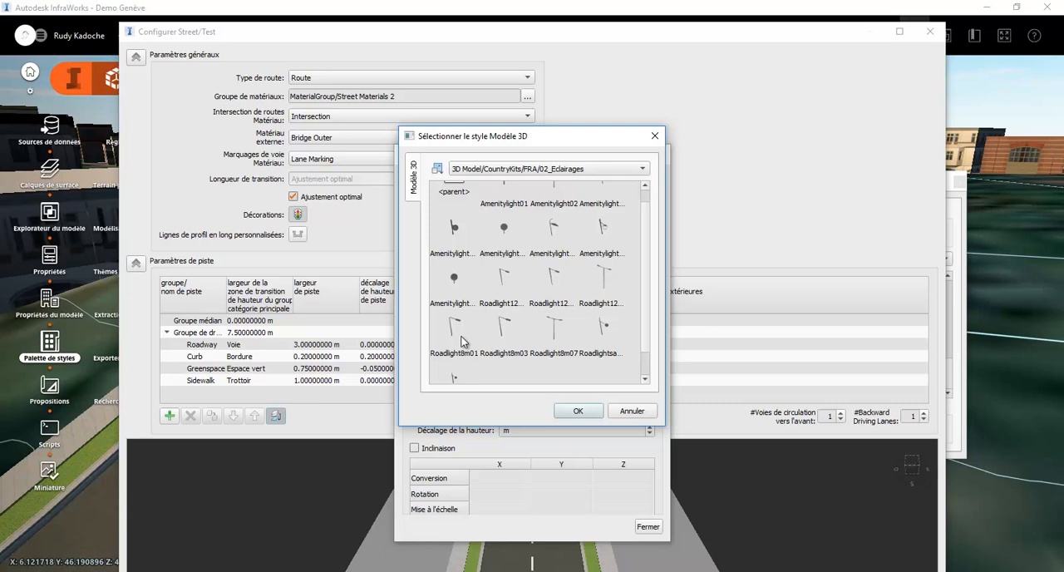
scroll(476, 368, "down", 1)
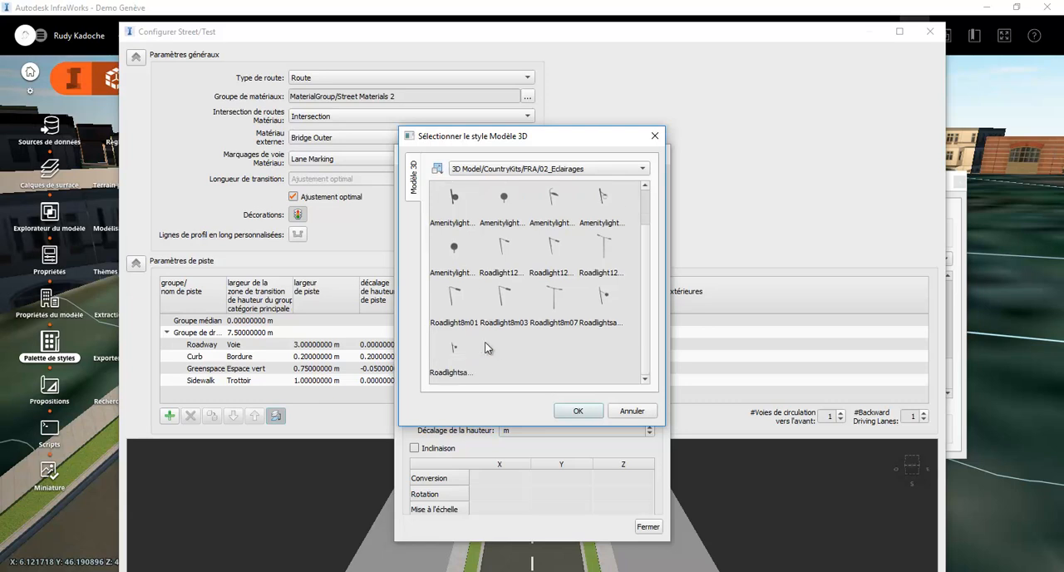
left_click(506, 259)
scroll(526, 277, "up", 1)
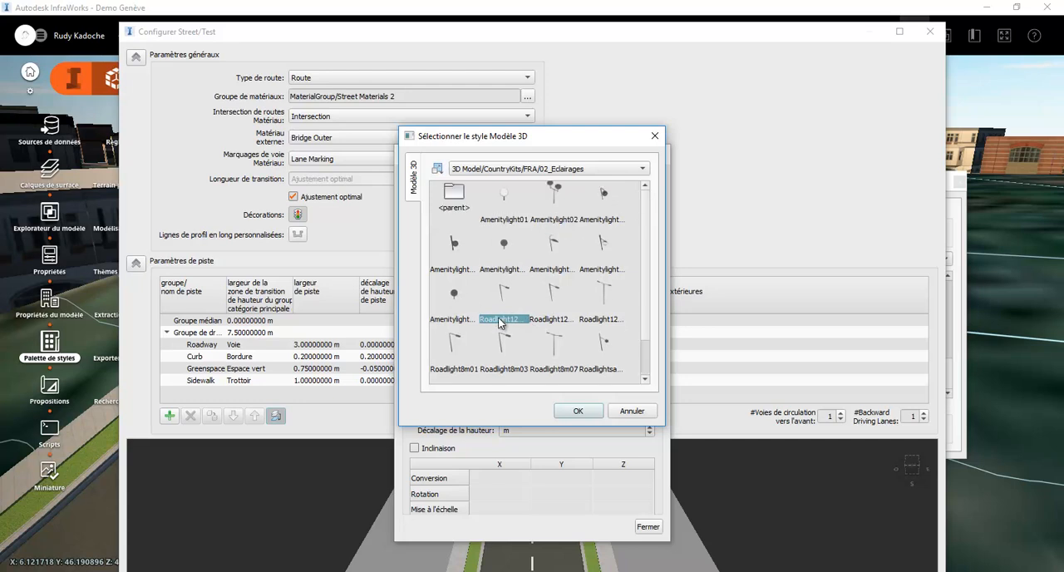
left_click(457, 366)
left_click(579, 411)
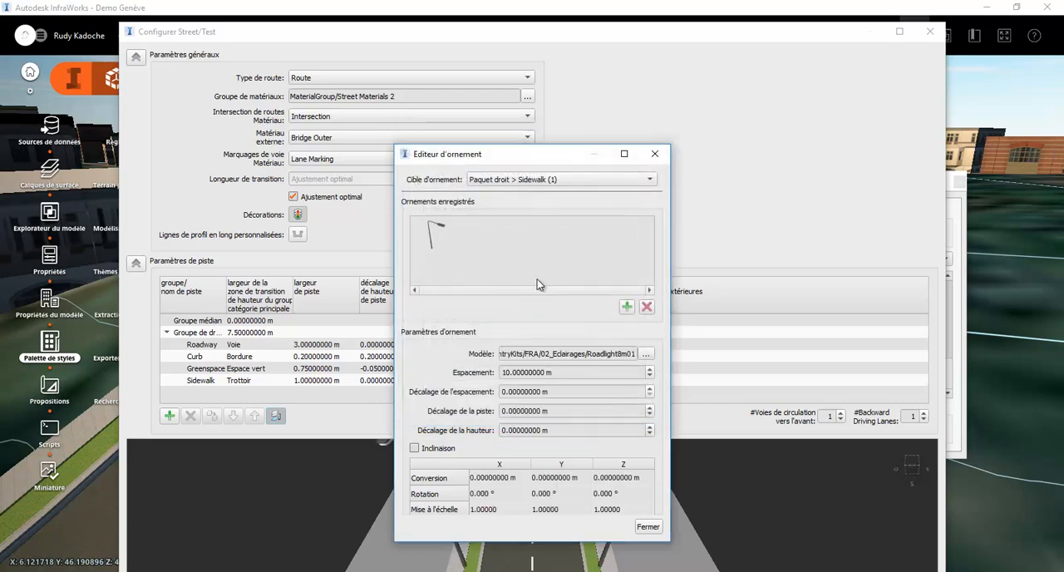
Set the streetlight decoration's Z rotation to 90° and check its orientation in the preview
left_click_drag(555, 154, 204, 108)
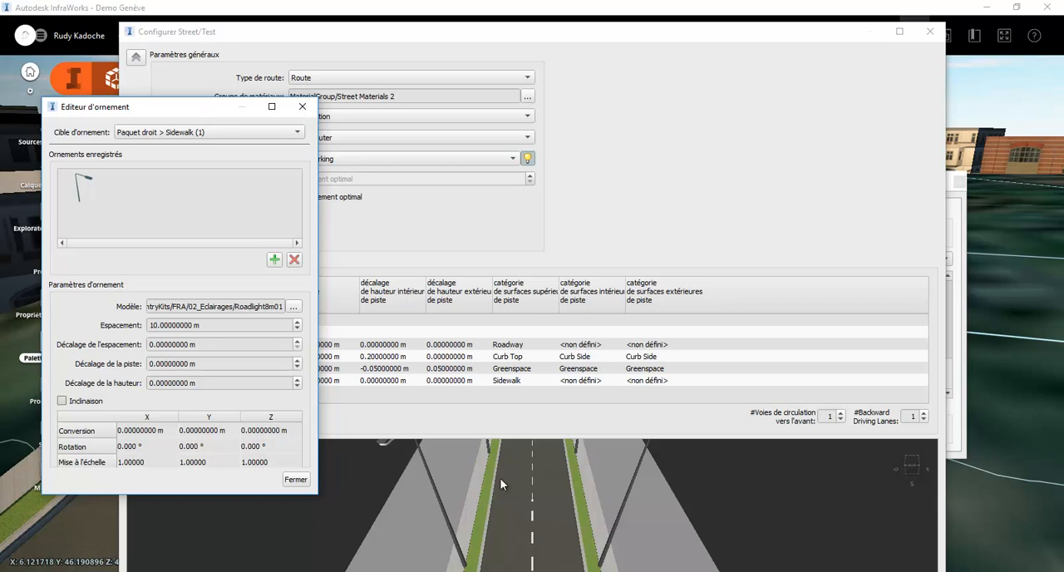
double_click(277, 446)
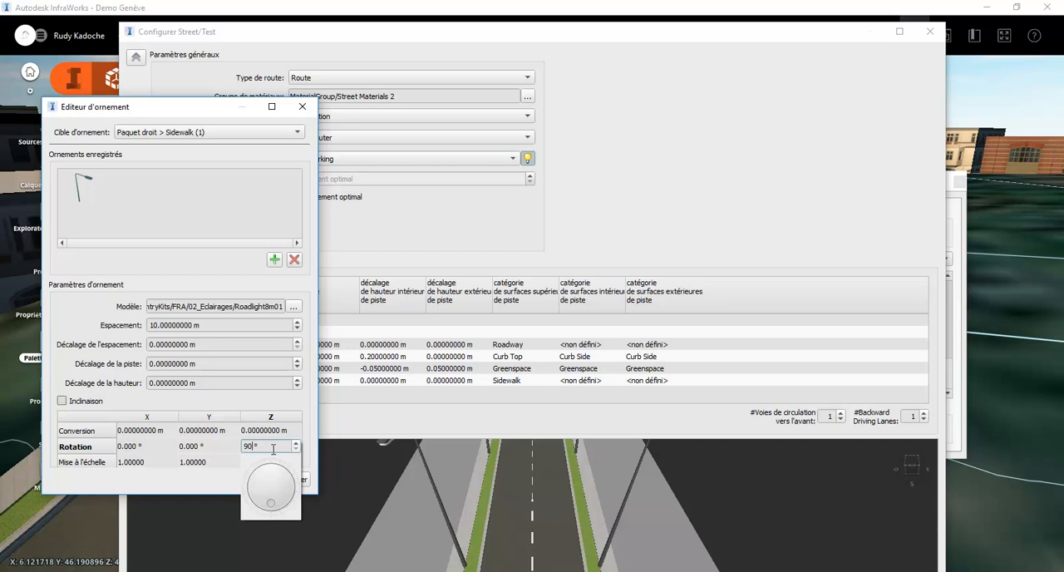
key("Return")
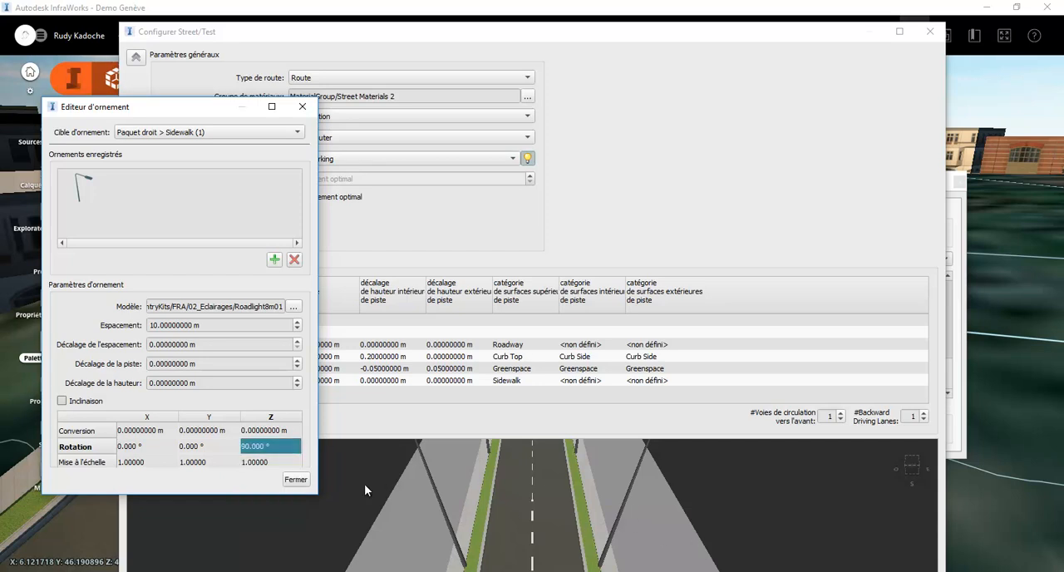
left_click_drag(571, 505, 588, 522)
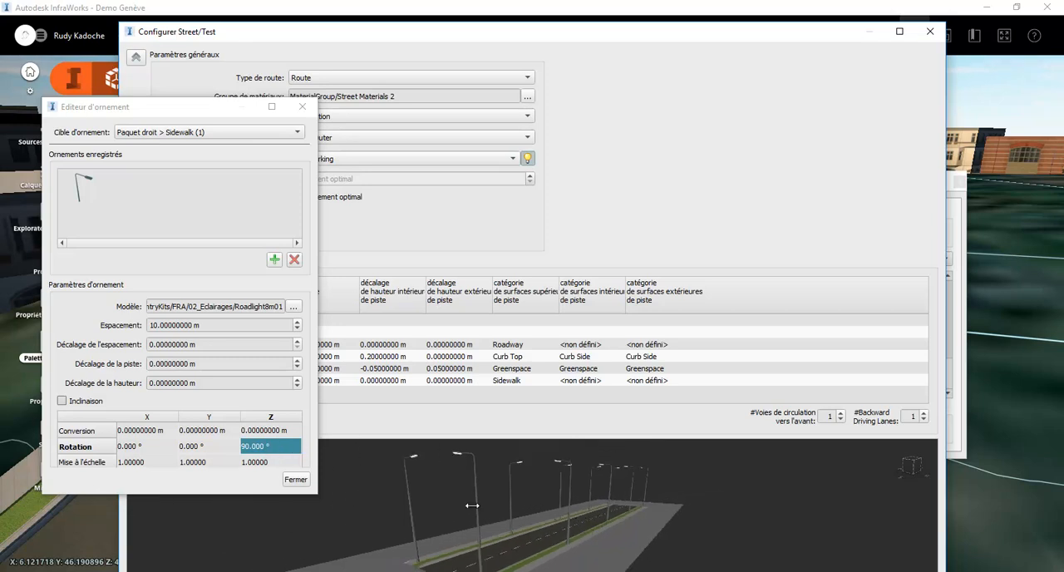
scroll(545, 568, "up", 5)
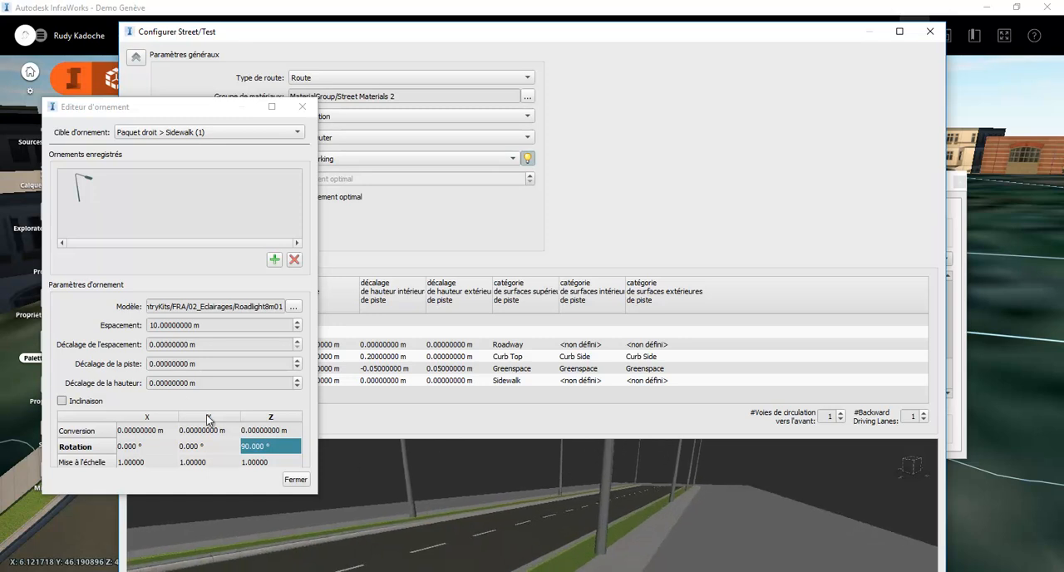
Set the streetlight's track offset to 1 m and close the decoration editor
left_click(213, 363)
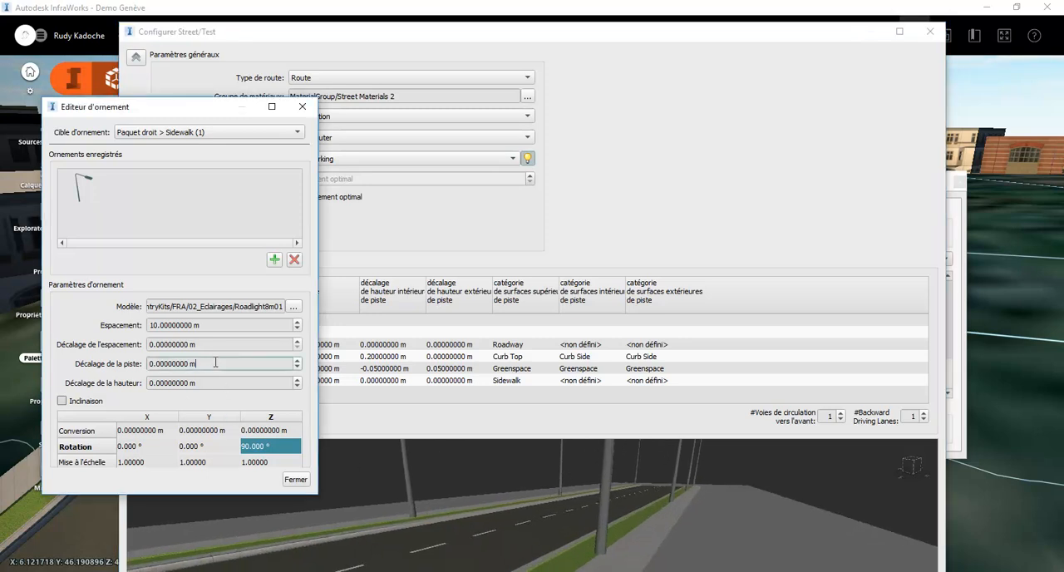
left_click_drag(213, 364, 83, 359)
key("Up")
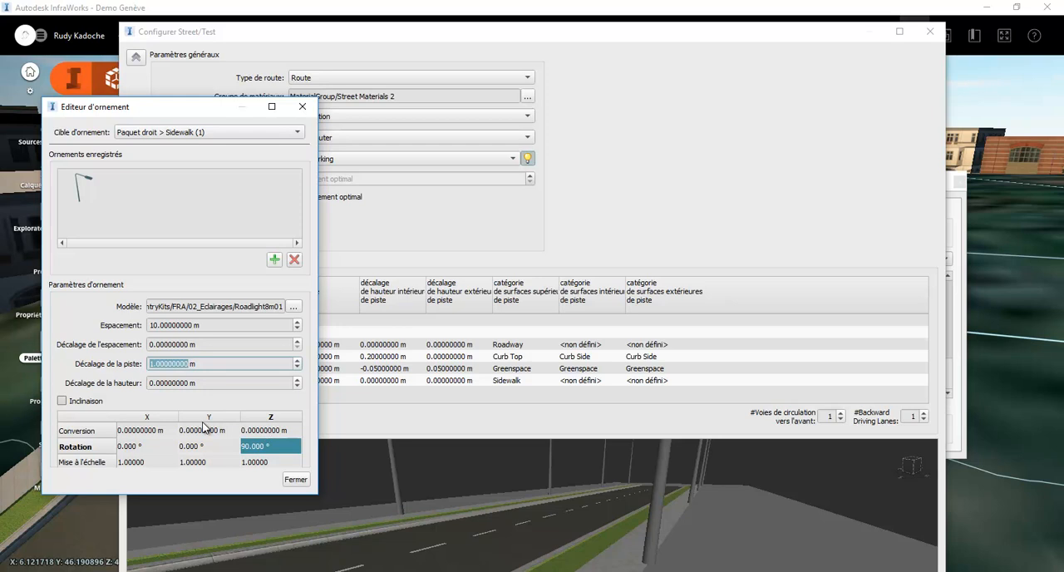
left_click(301, 482)
Collapse the style's parameter sections and examine the streetlights along the road in an enlarged preview
left_click(136, 262)
left_click(135, 56)
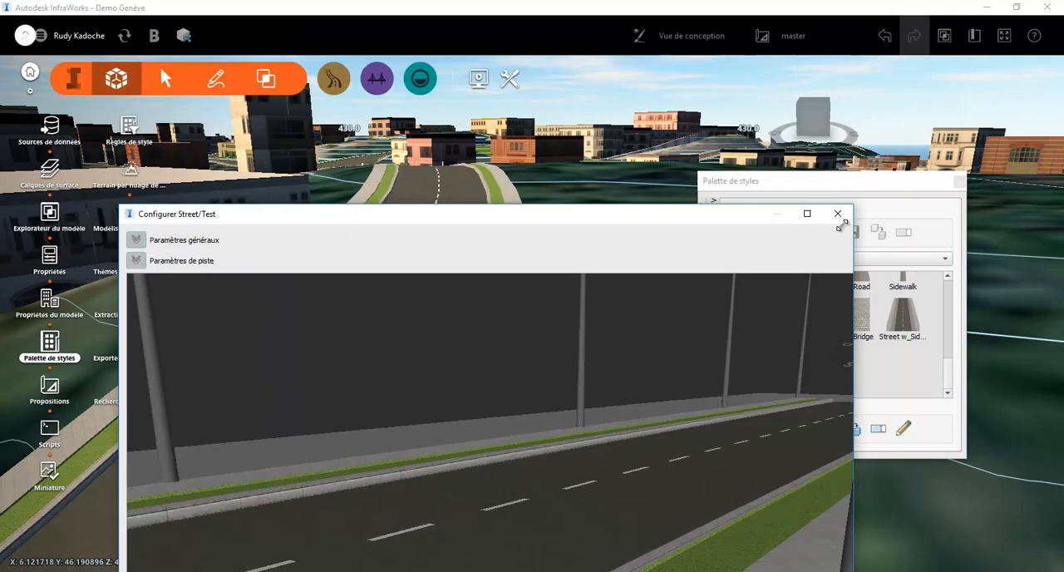
left_click(899, 31)
left_click_drag(569, 263, 587, 88)
left_click_drag(595, 227, 533, 334)
scroll(533, 332, "down", 5)
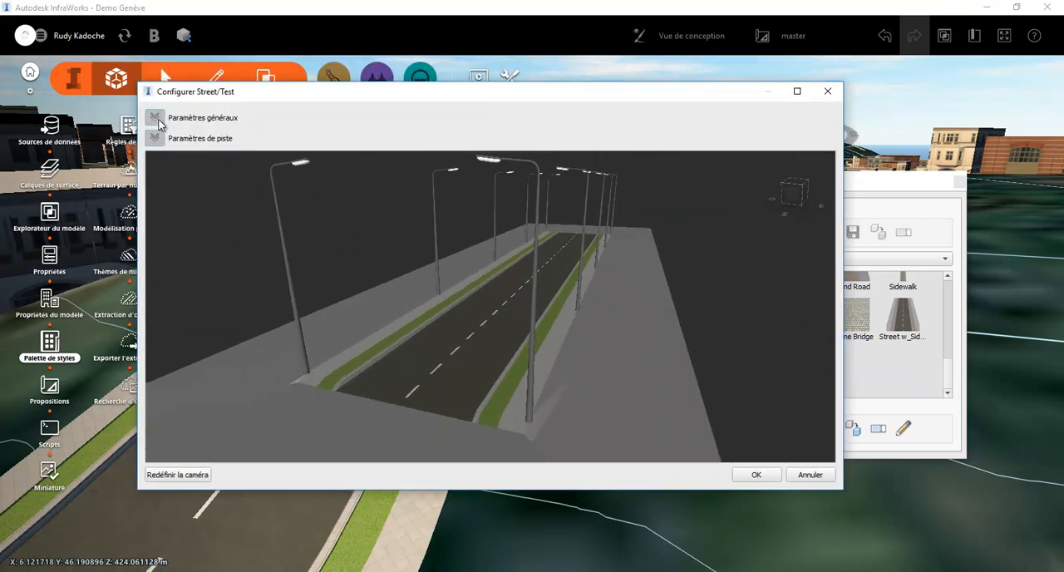
Review the Test style's general and track parameters, including the greenspace width and the forward and backward lane counts
left_click(155, 117)
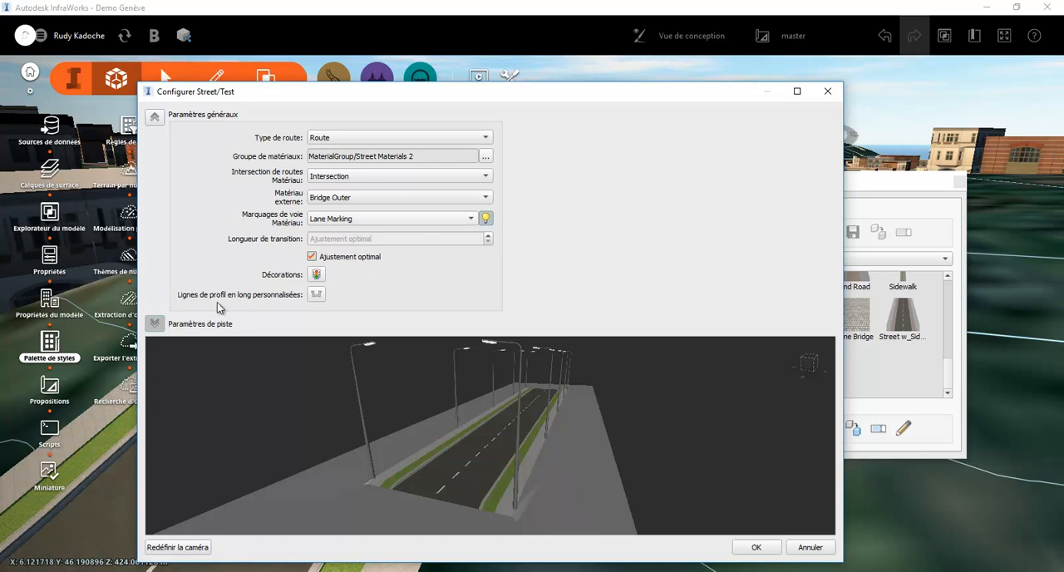
left_click(155, 324)
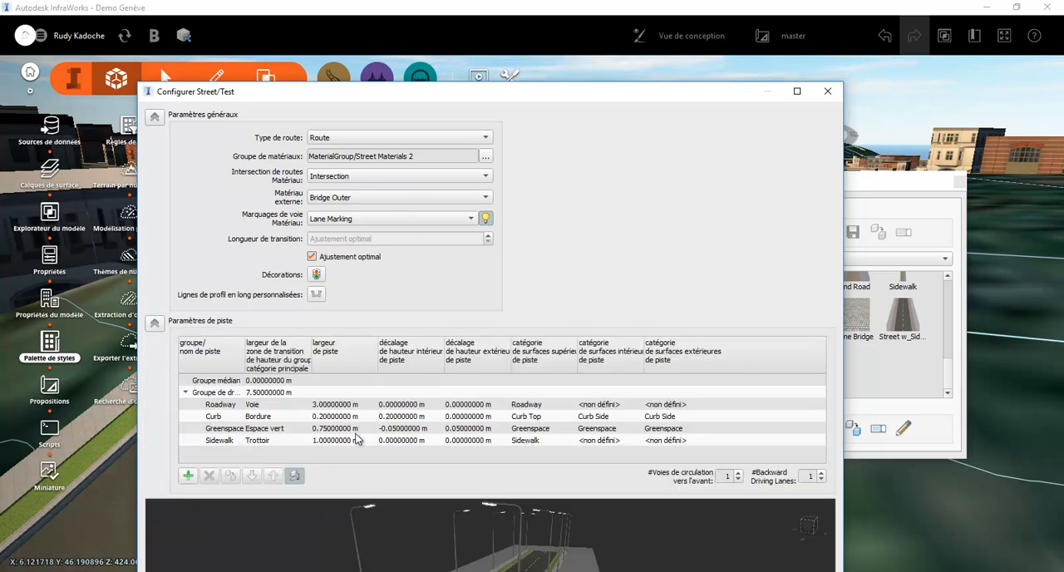
double_click(333, 422)
double_click(334, 413)
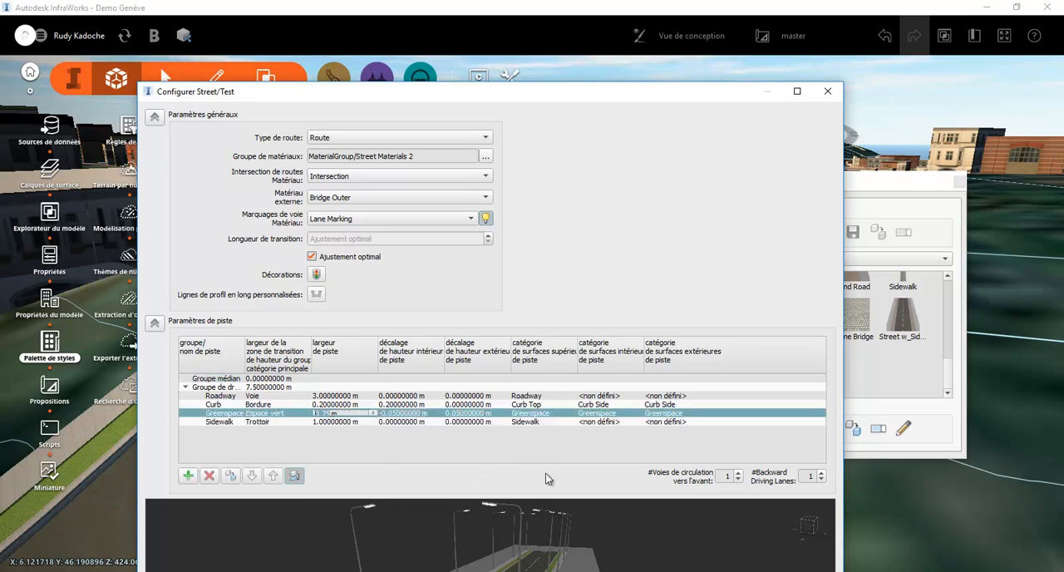
left_click(806, 475)
left_click(728, 475)
left_click_drag(684, 92, 687, 36)
left_click(157, 65)
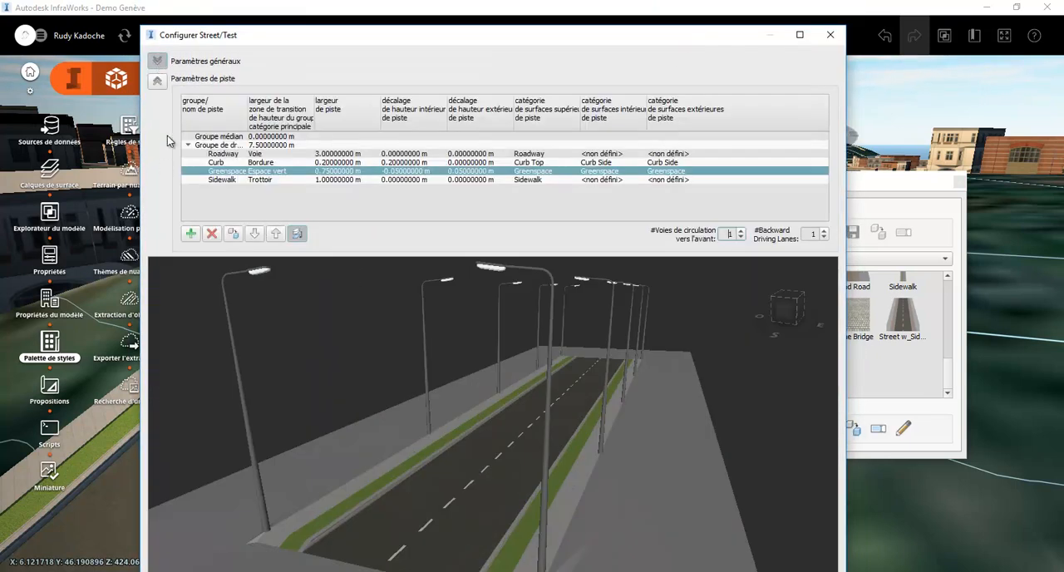
Collapse the track parameters and save the Test style configuration
left_click(157, 81)
left_click_drag(208, 35, 208, 276)
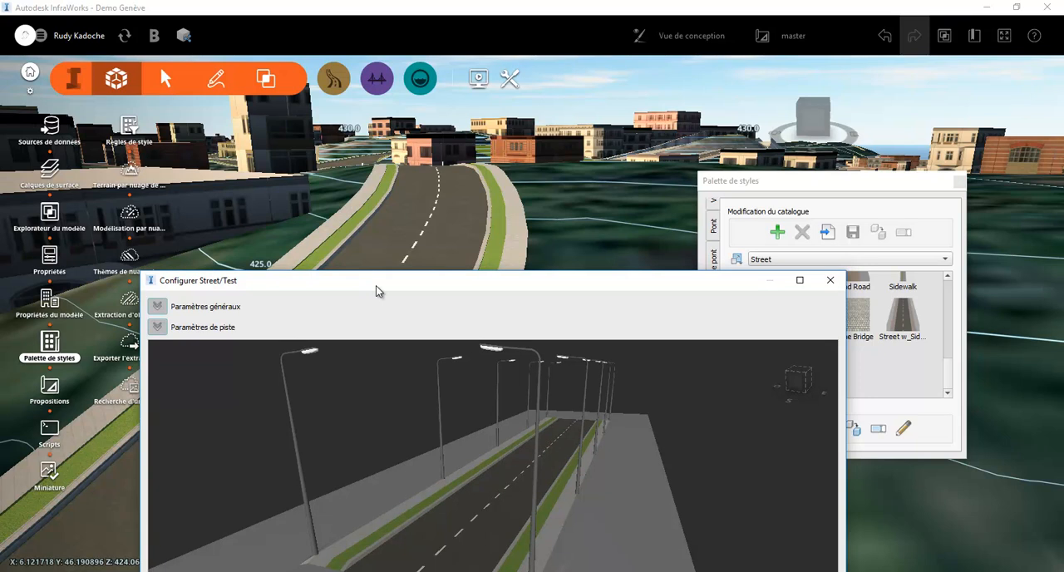
left_click_drag(375, 285, 380, 111)
left_click(766, 477)
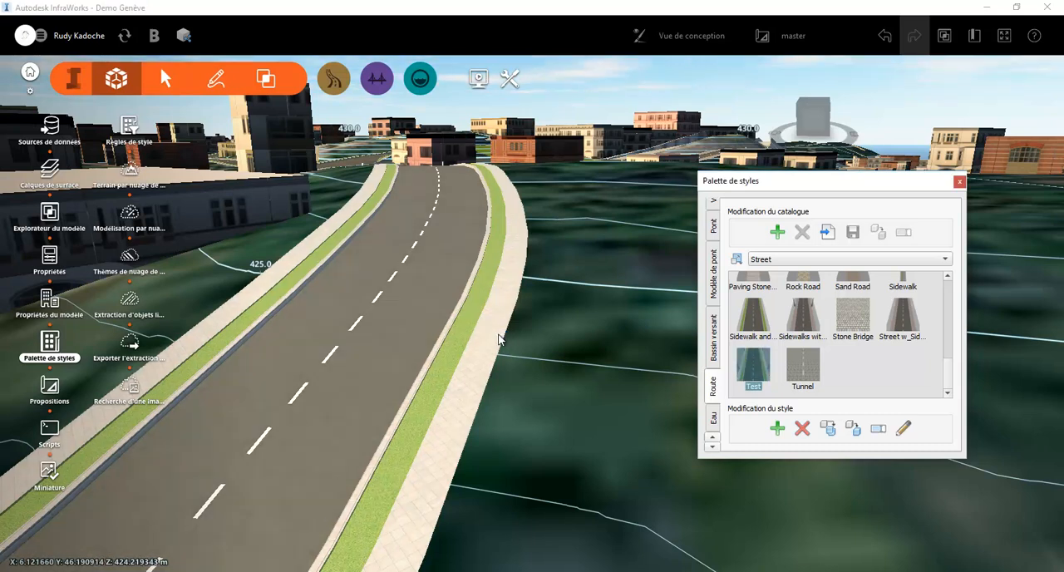
Select the Chemin des Vieux Chênes road and move the style palette clear of its properties
left_click(487, 334)
left_click_drag(903, 186, 709, 177)
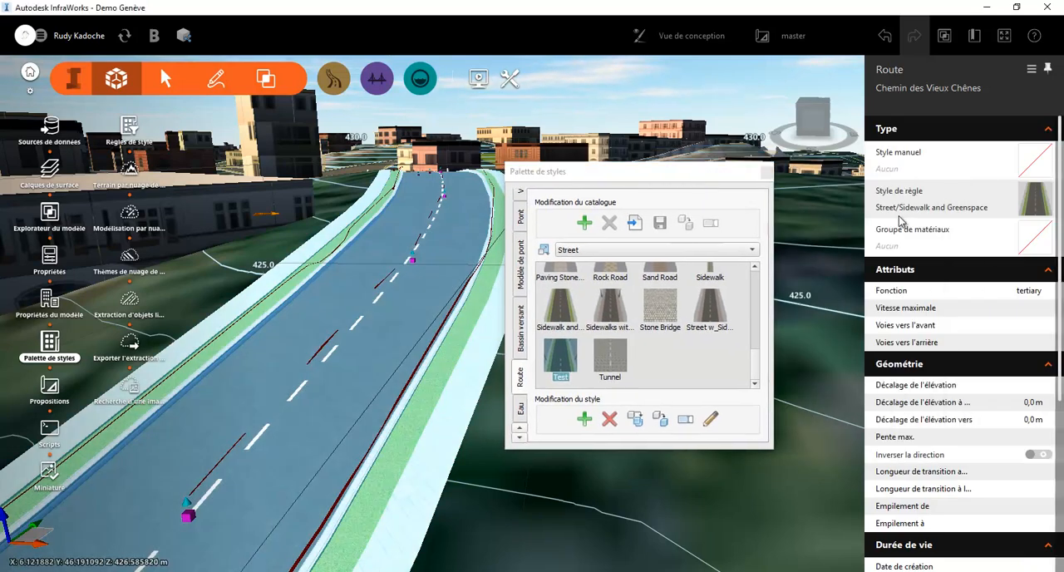
left_click(1037, 201)
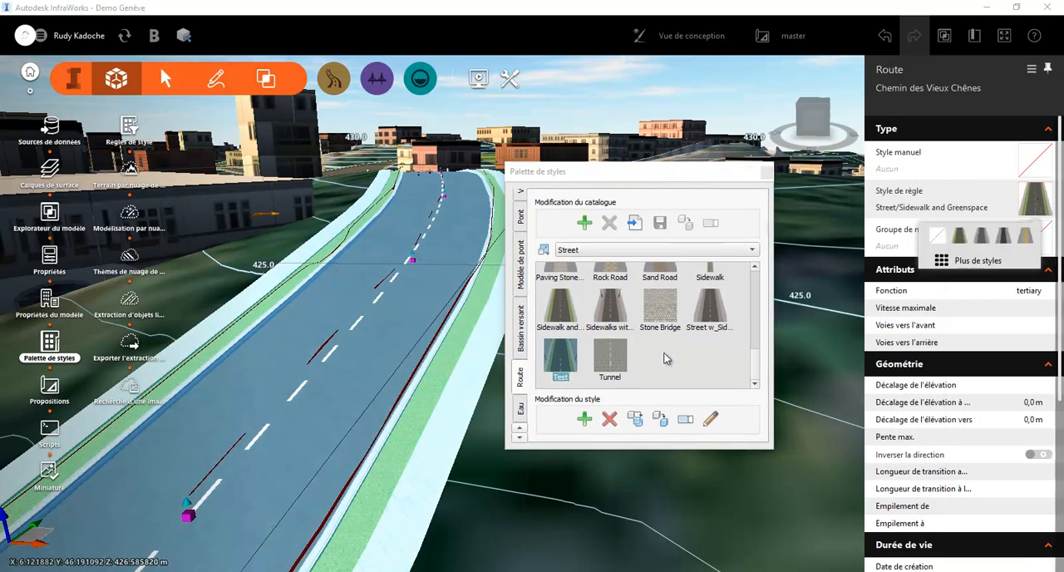
double_click(568, 366)
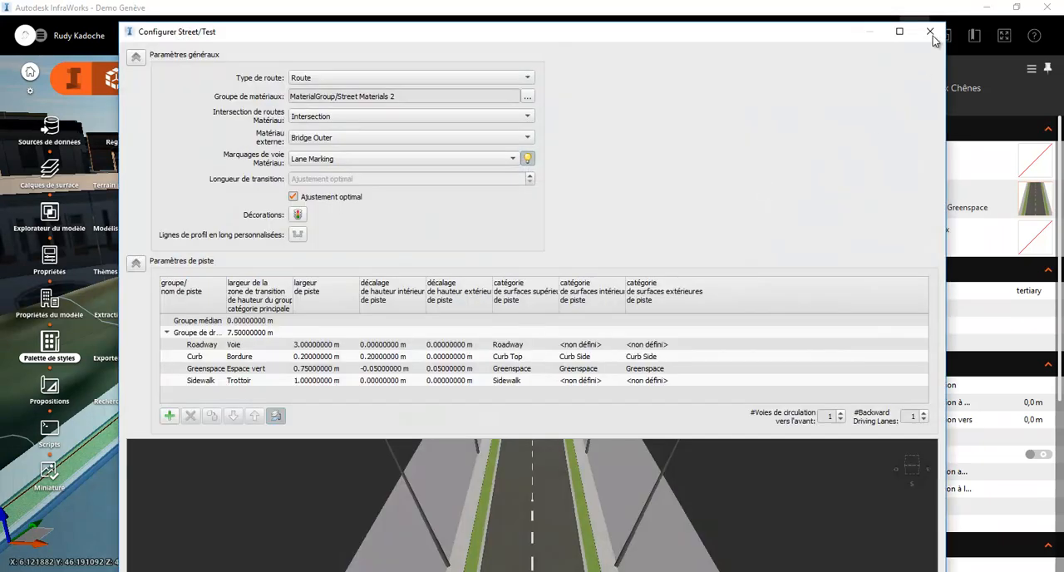
left_click(930, 31)
Close the style palette and apply the Street/Test rule style to the selected Chemin des Vieux Chênes road
left_click(765, 173)
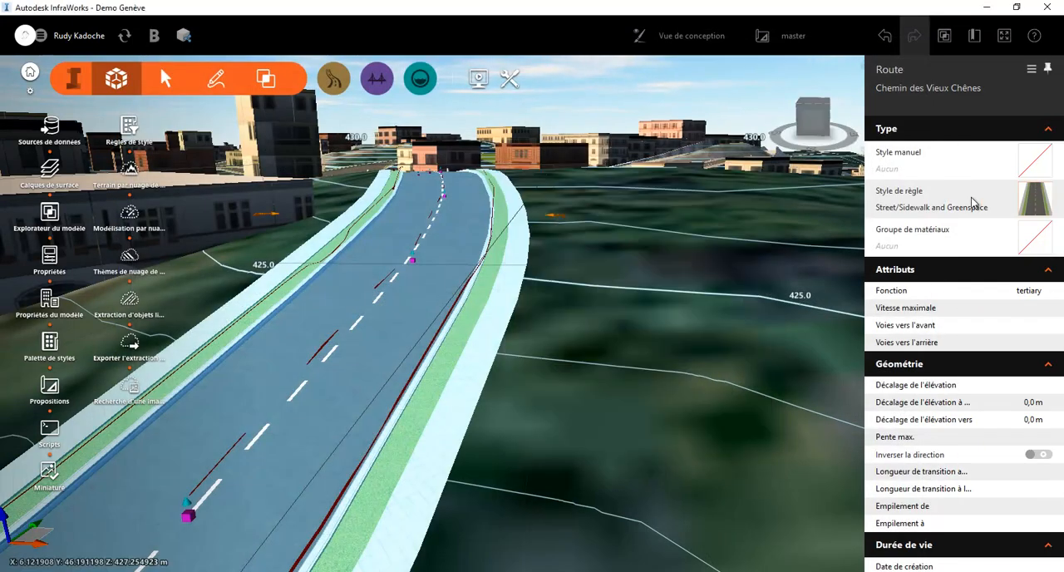
left_click(977, 202)
left_click(958, 261)
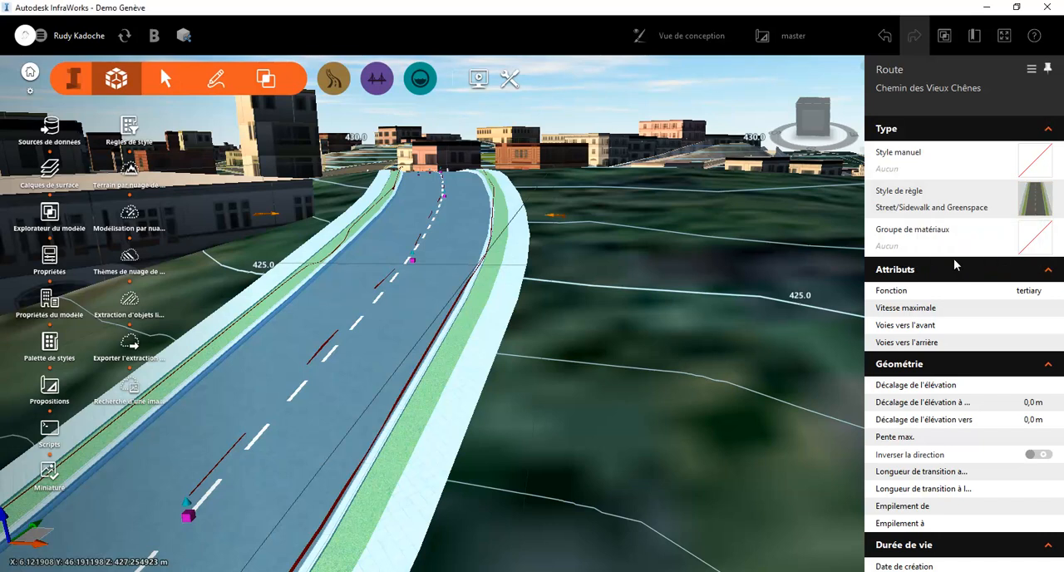
scroll(644, 330, "down", 2)
left_click(448, 369)
left_click(578, 418)
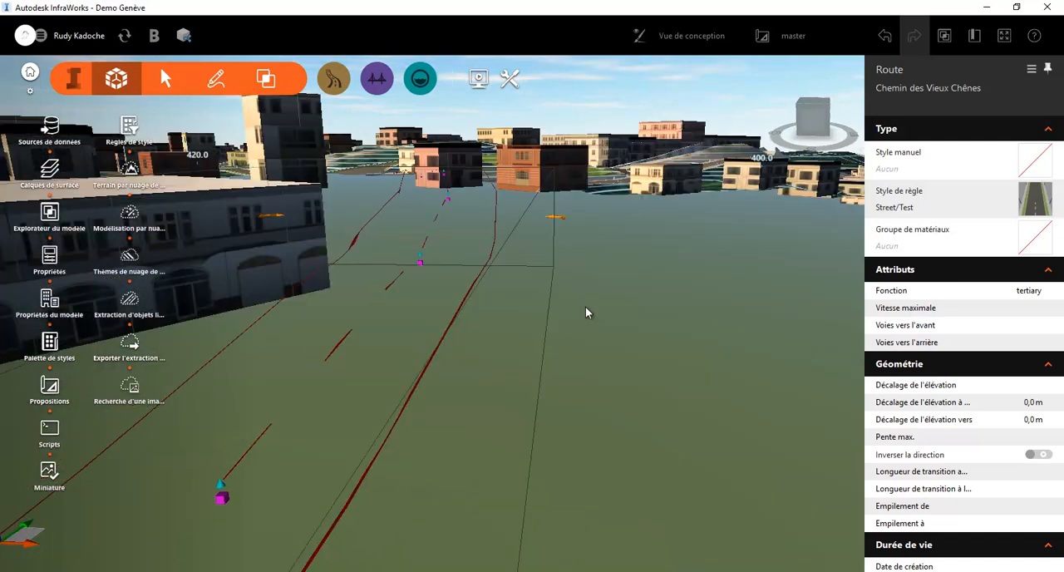
Examine the streetlights along the Chemin des Vieux Chênes road up to its intersection
scroll(580, 332, "down", 2)
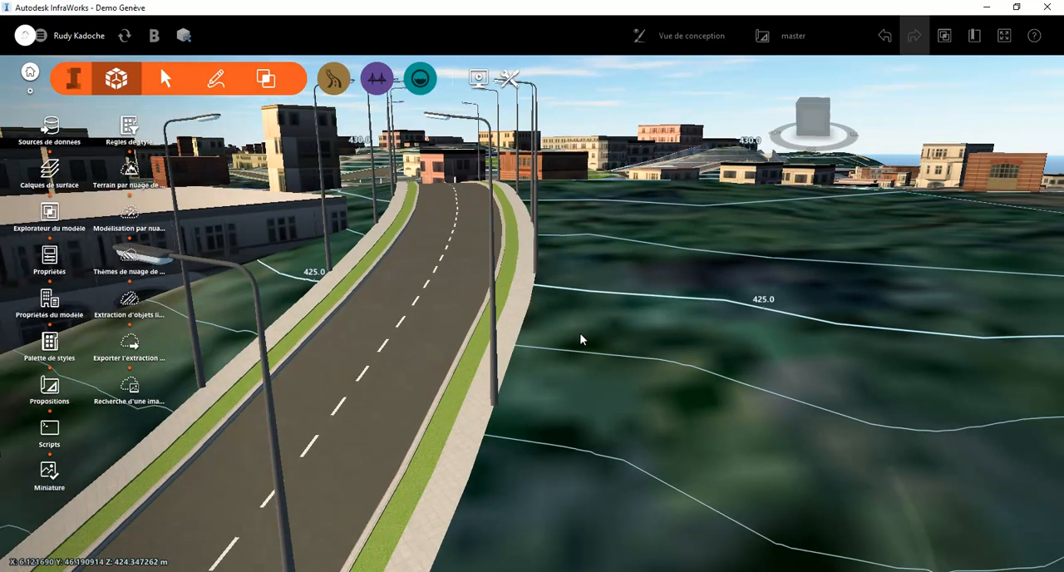
scroll(530, 351, "down", 2)
scroll(520, 351, "down", 1)
left_click_drag(511, 362, 598, 321)
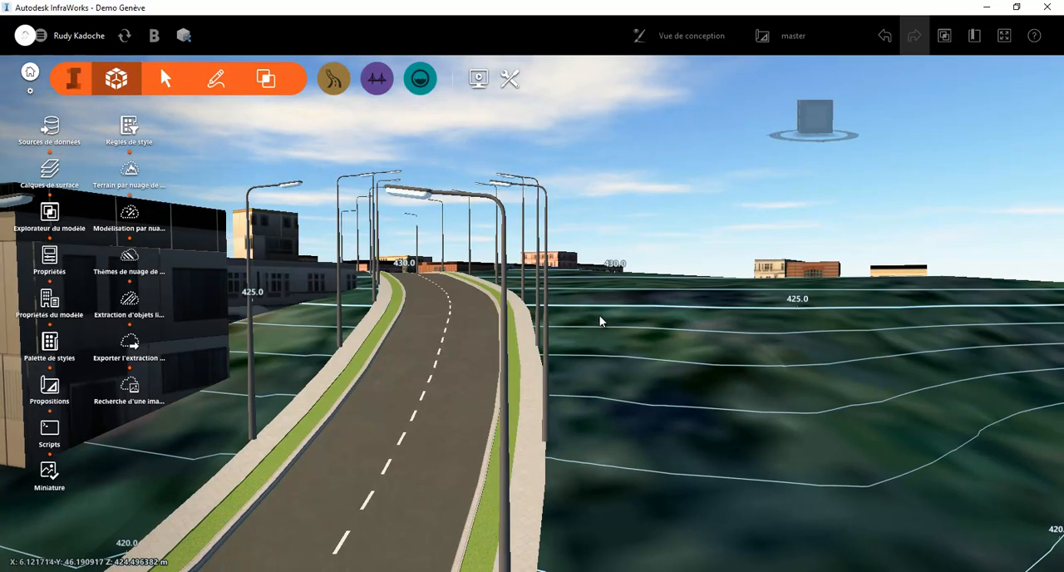
left_click_drag(613, 304, 555, 339)
middle_click_drag(699, 163, 405, 464)
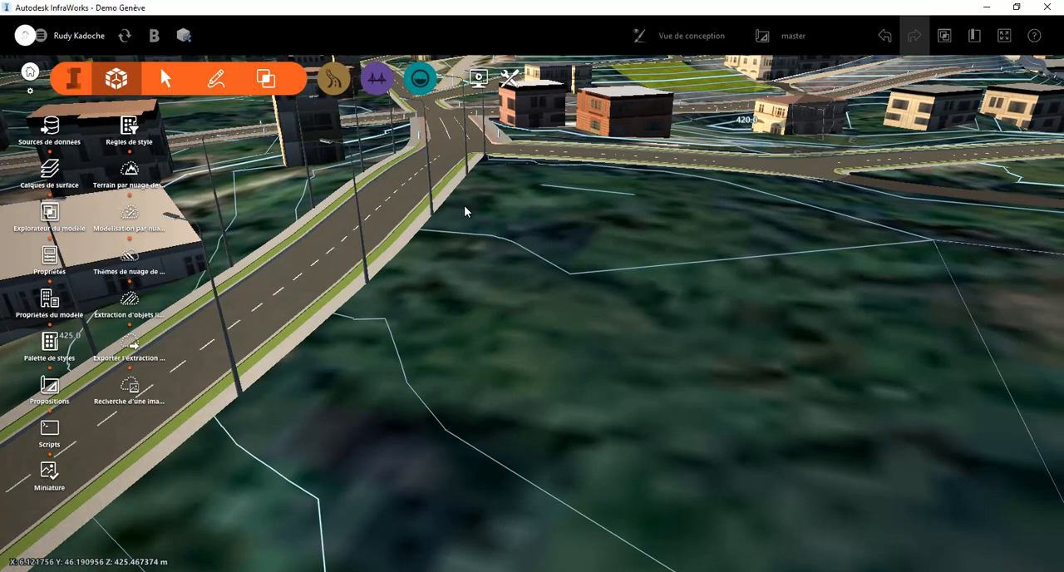
middle_click_drag(457, 202, 412, 471)
middle_click_drag(446, 251, 455, 495)
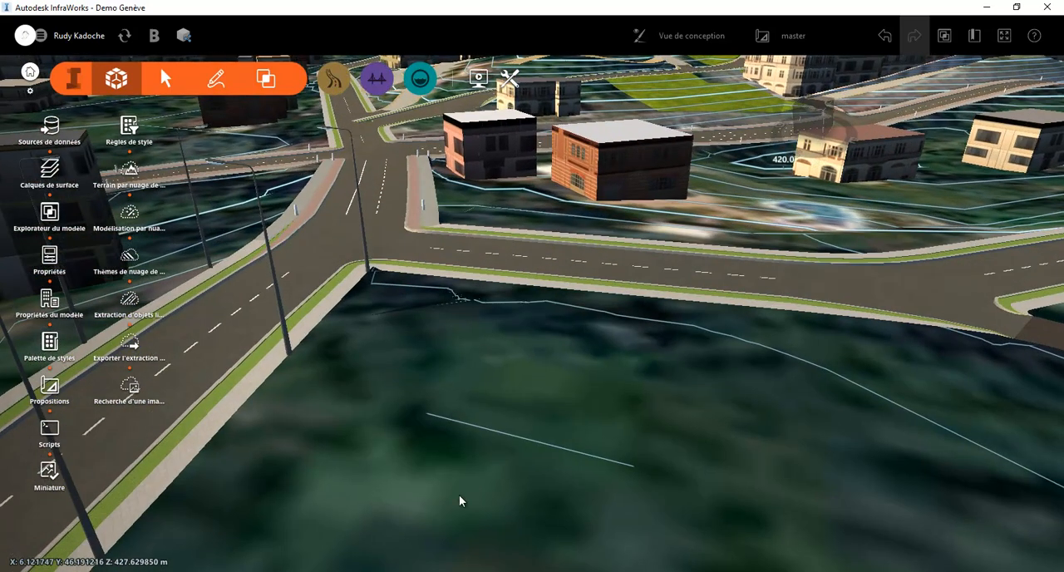
Select the Chemin des Erables road at its junction with the road lined with streetlights
scroll(411, 291, "up", 2)
scroll(394, 278, "up", 4)
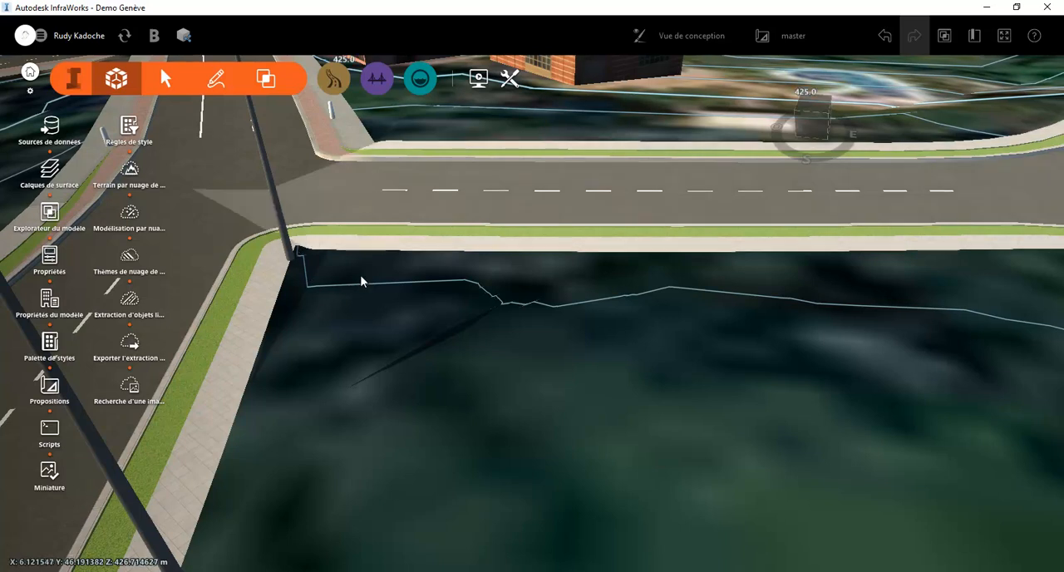
left_click(320, 310)
scroll(374, 366, "up", 1)
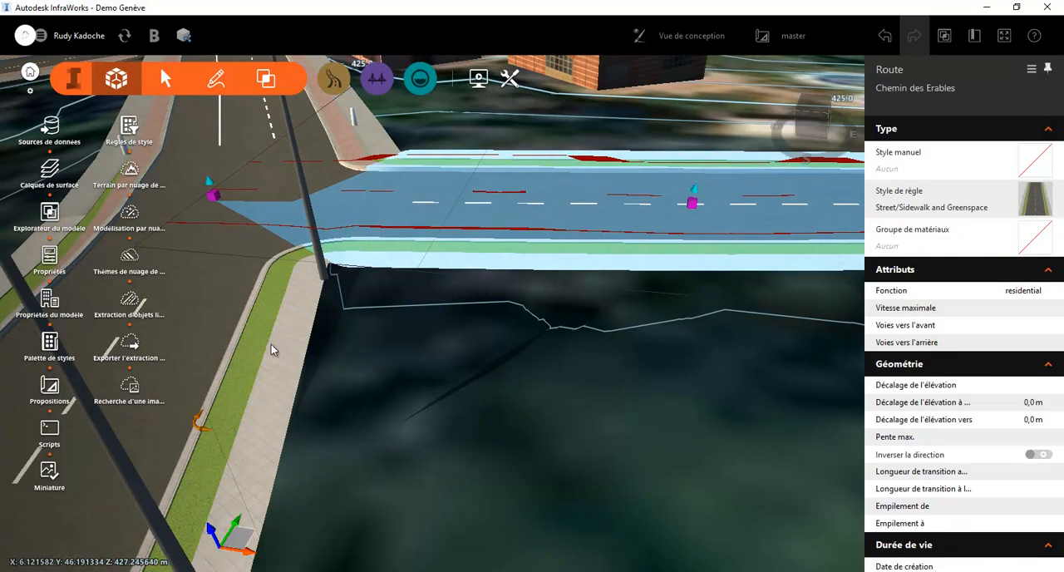
Clear the selection of the Chemin des Erables road
scroll(487, 387, "up", 1)
left_click(487, 387)
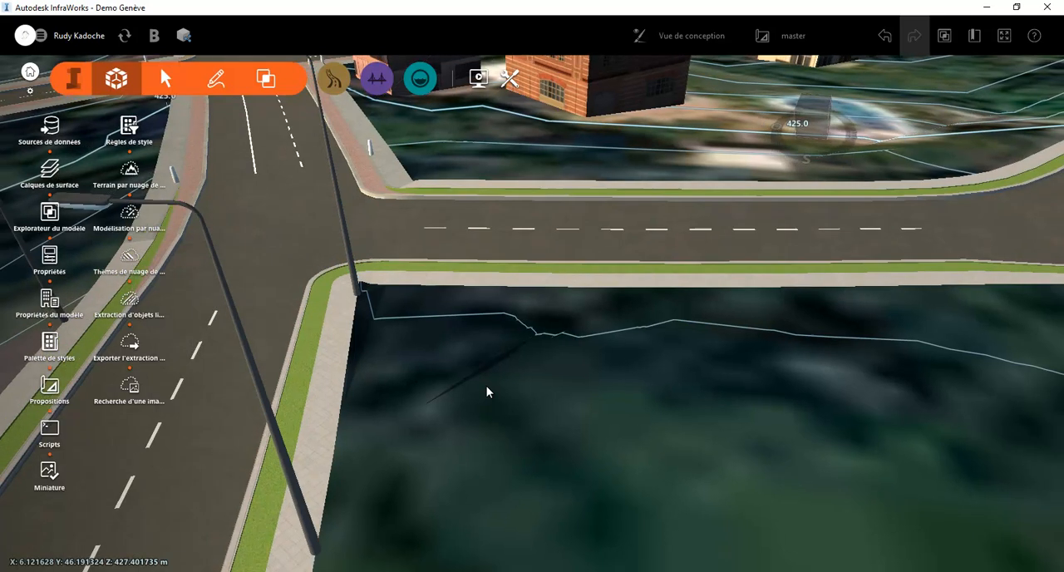
scroll(486, 385, "down", 2)
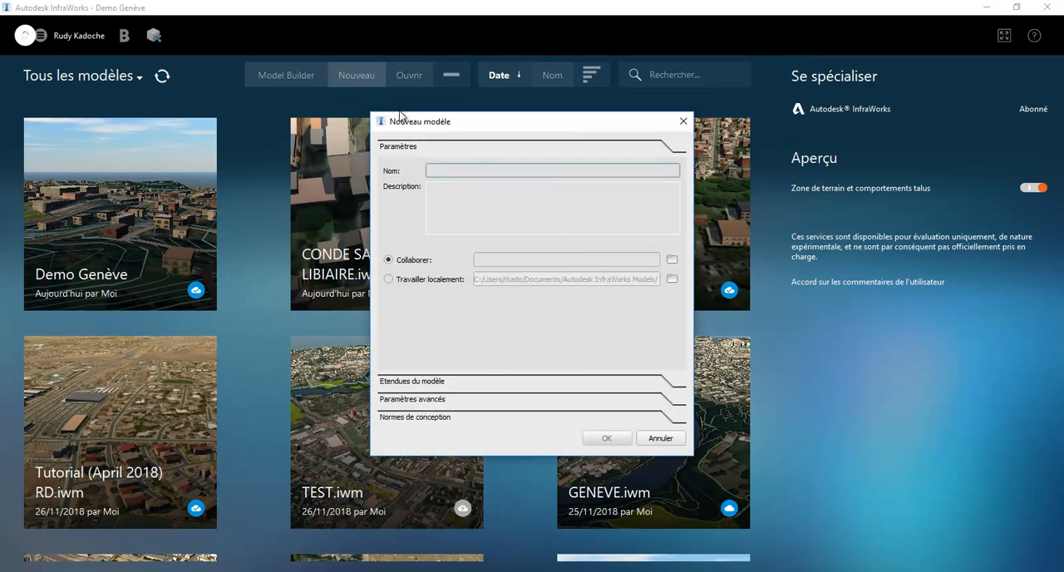
Create a collaborative model named Import de données in the Project Files folder of the DEMO project, keeping the default coordinate systems
type("Import de données")
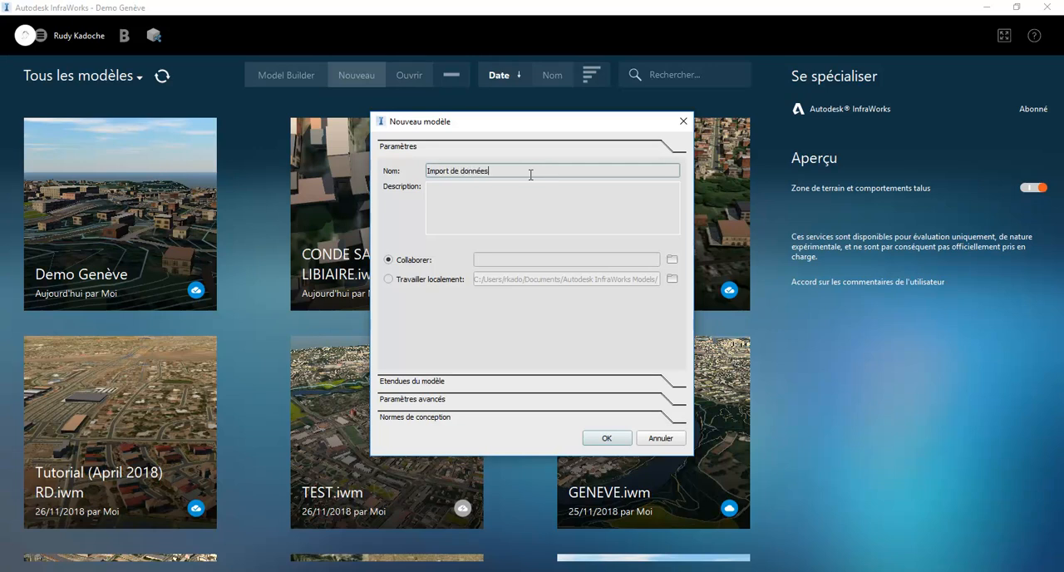
left_click(672, 260)
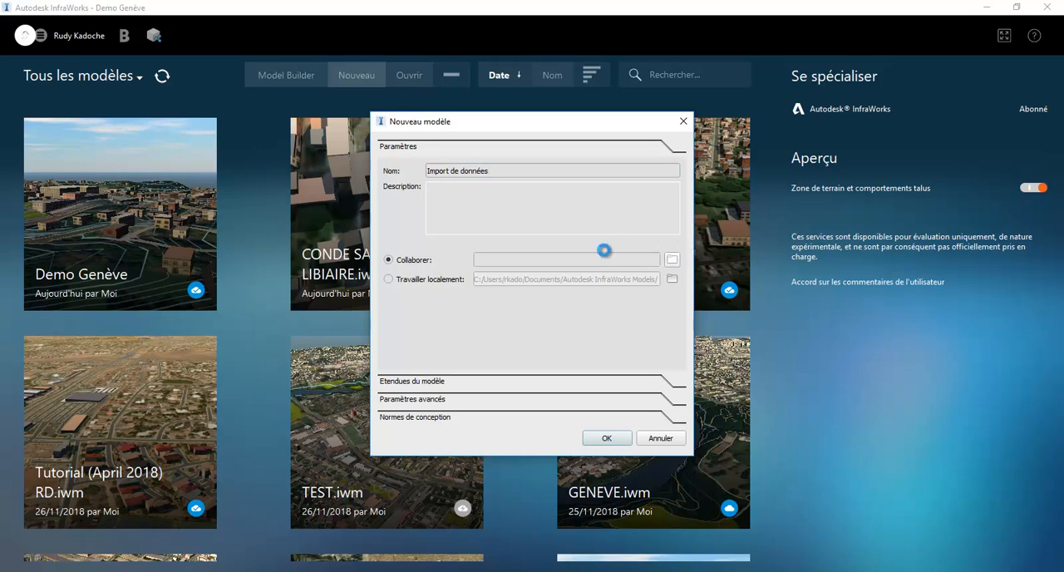
left_click(403, 181)
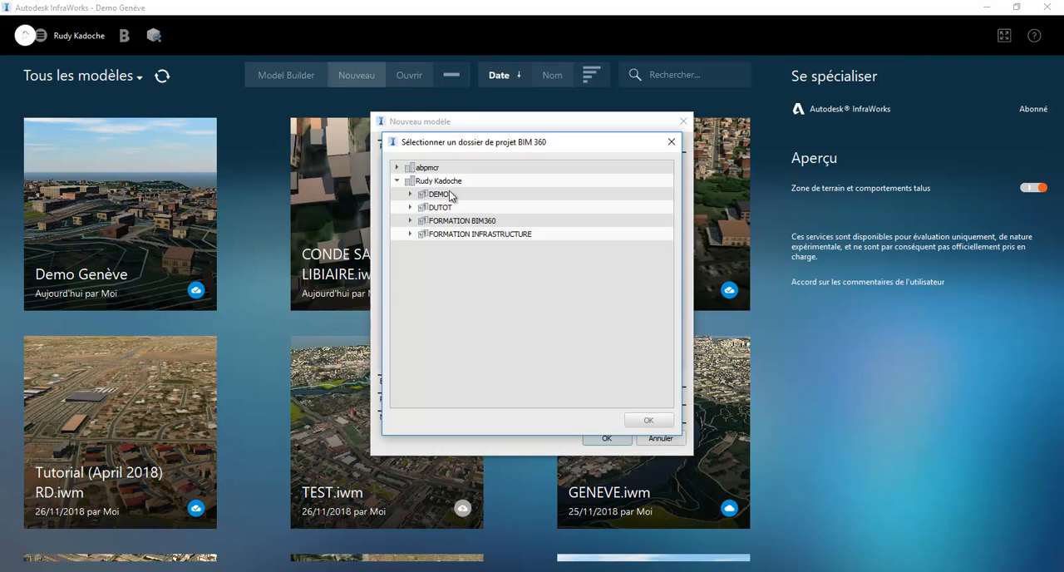
left_click(439, 196)
left_click(410, 195)
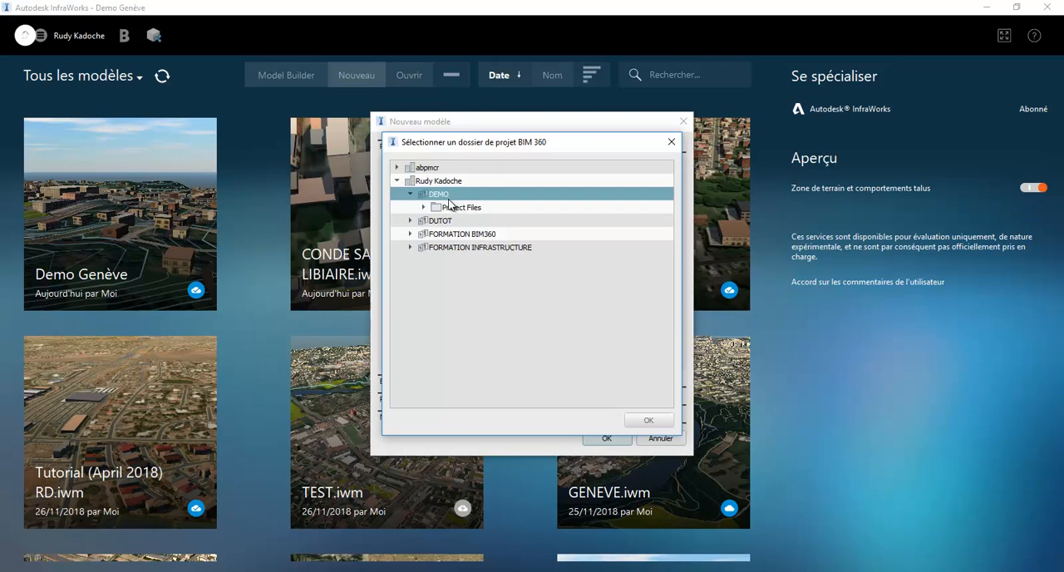
left_click(465, 208)
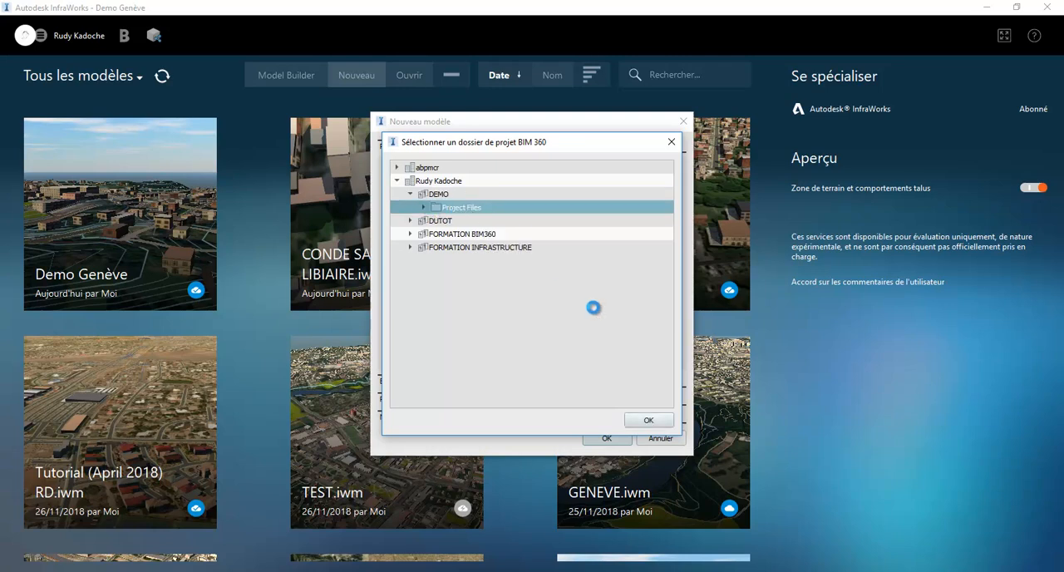
left_click(649, 422)
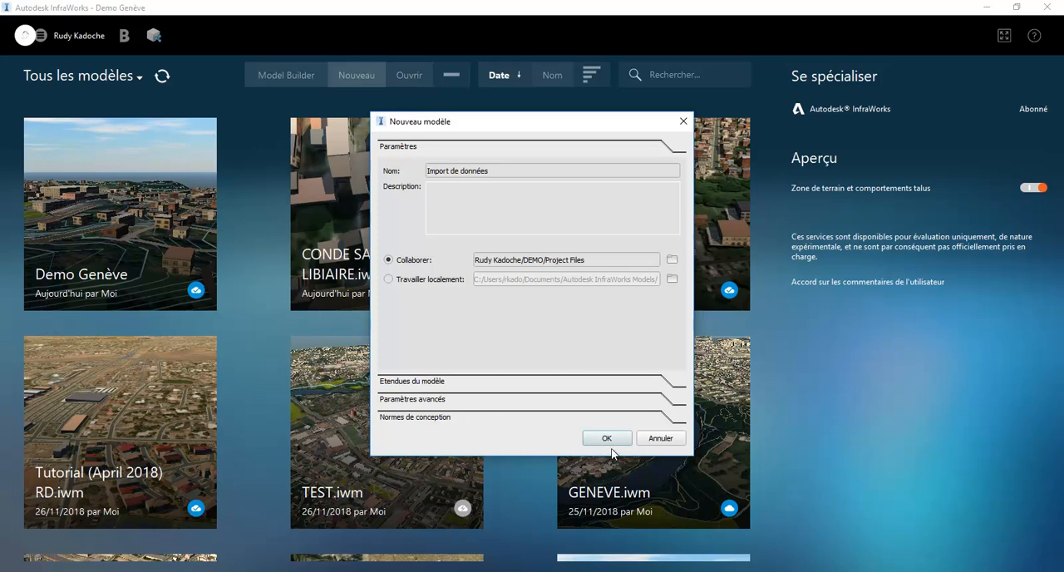
left_click(603, 401)
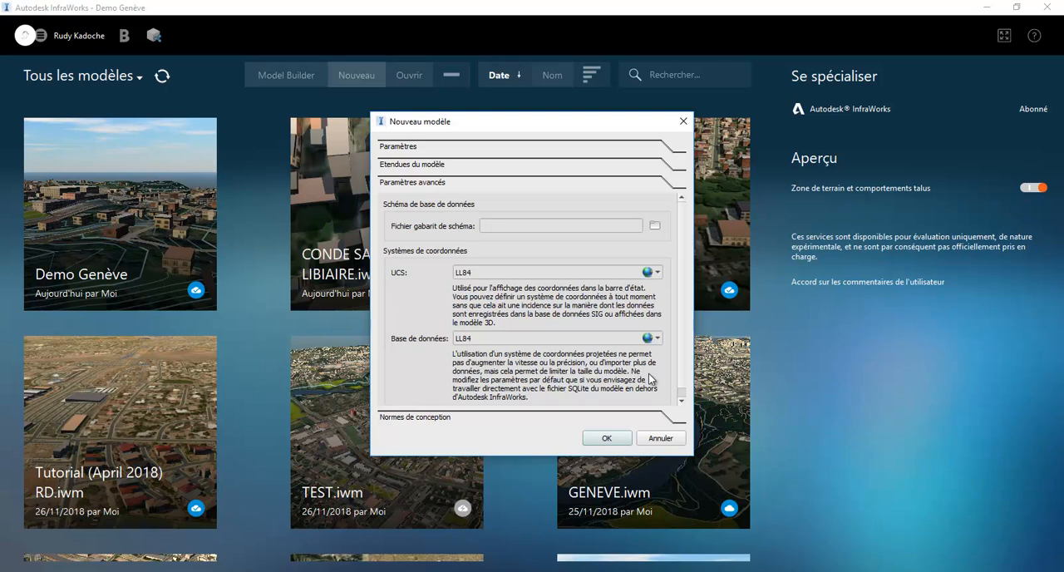
left_click(605, 439)
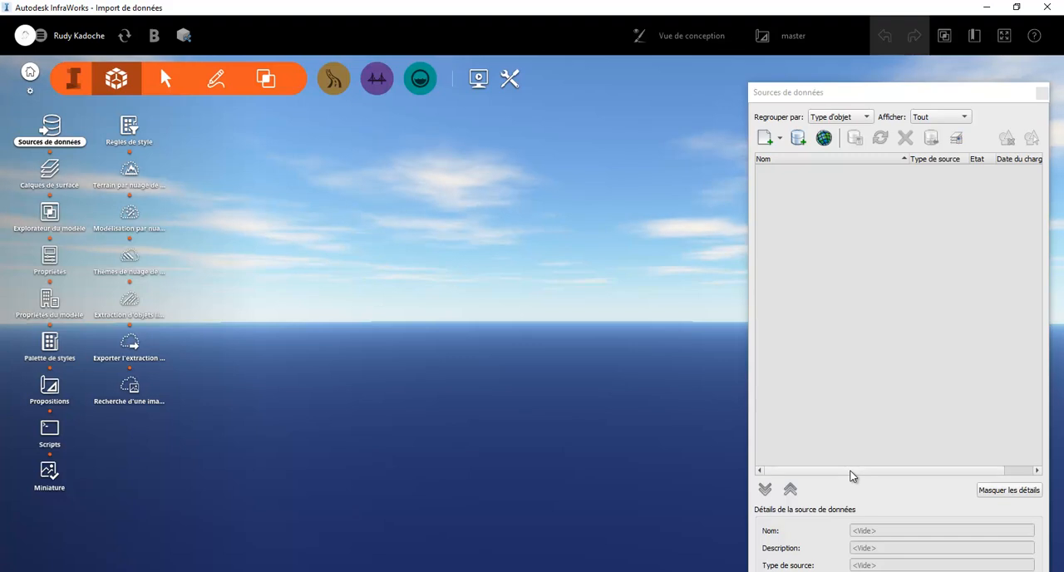
From File Explorer, add hauts_de_seine.asc in the 010_Terrain_L2E folder as terrain and import it with coordinate system NTF.Lambert-E
left_click(780, 138)
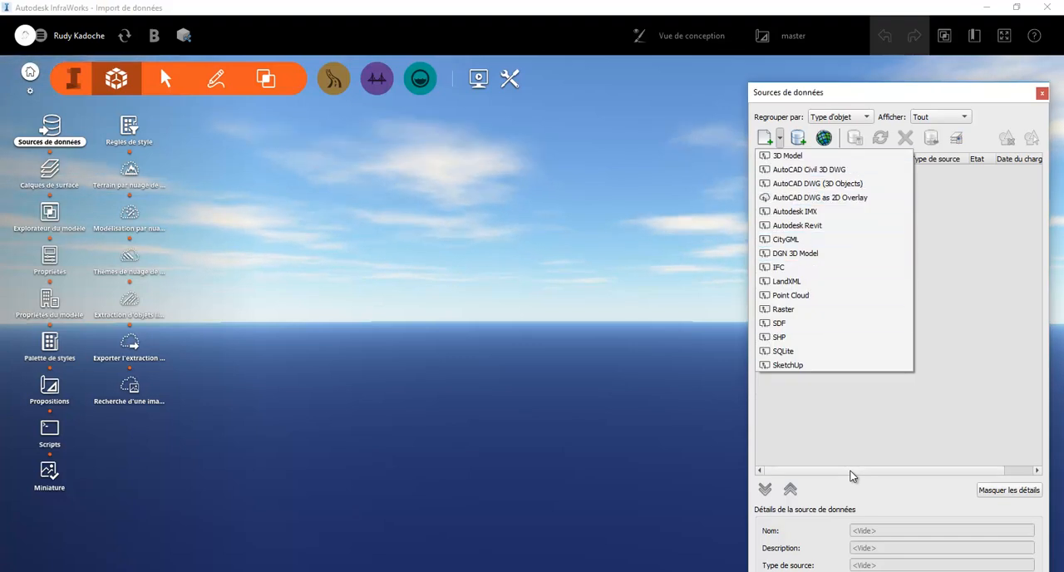
left_click(851, 472)
key("alt+Tab")
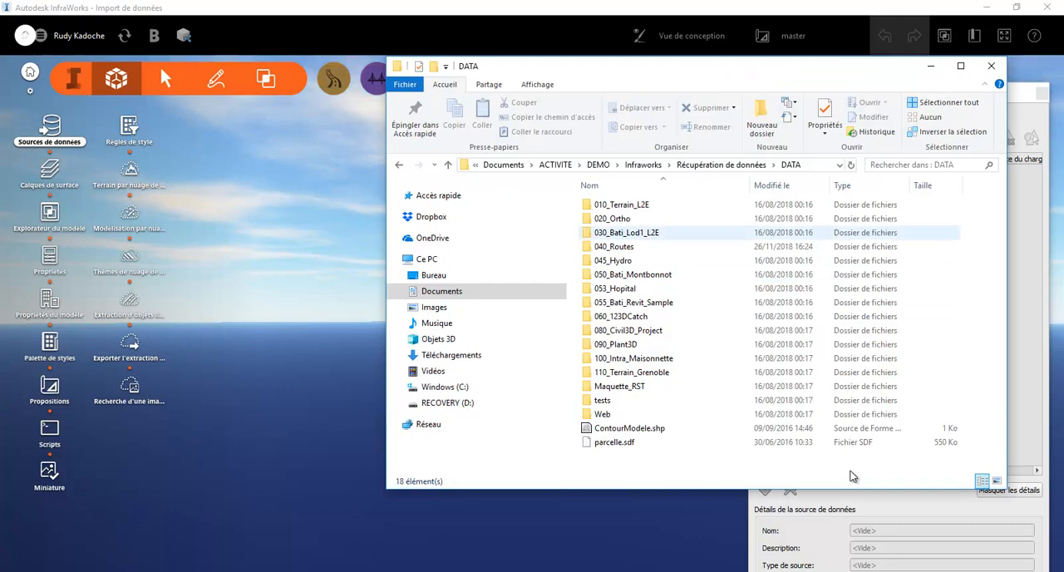
double_click(622, 204)
mouse_move(670, 207)
left_mouse_down()
mouse_move(584, 255)
mouse_move(740, 201)
left_mouse_up()
left_click_drag(627, 205, 316, 321)
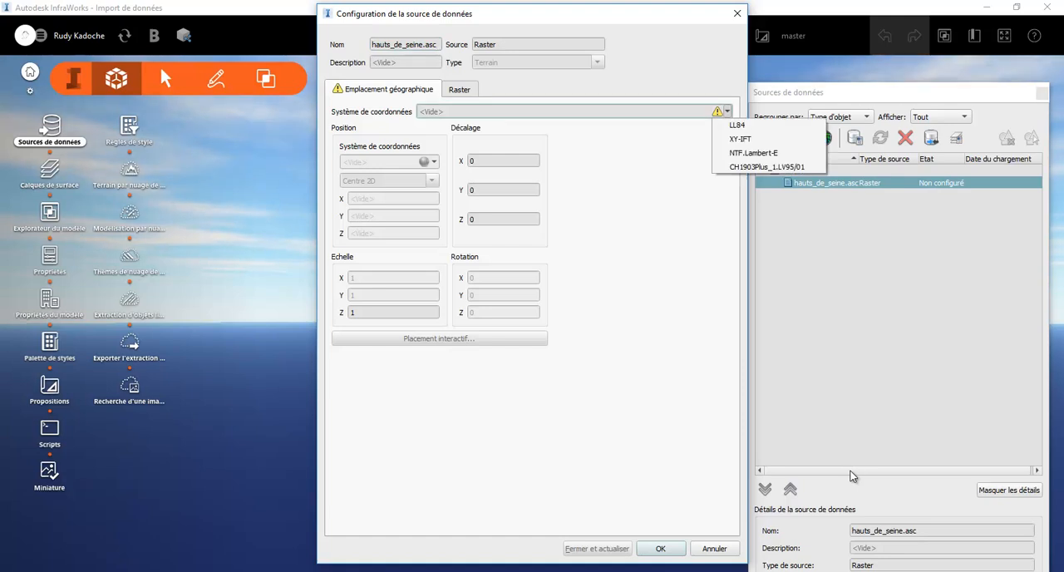
left_click(753, 153)
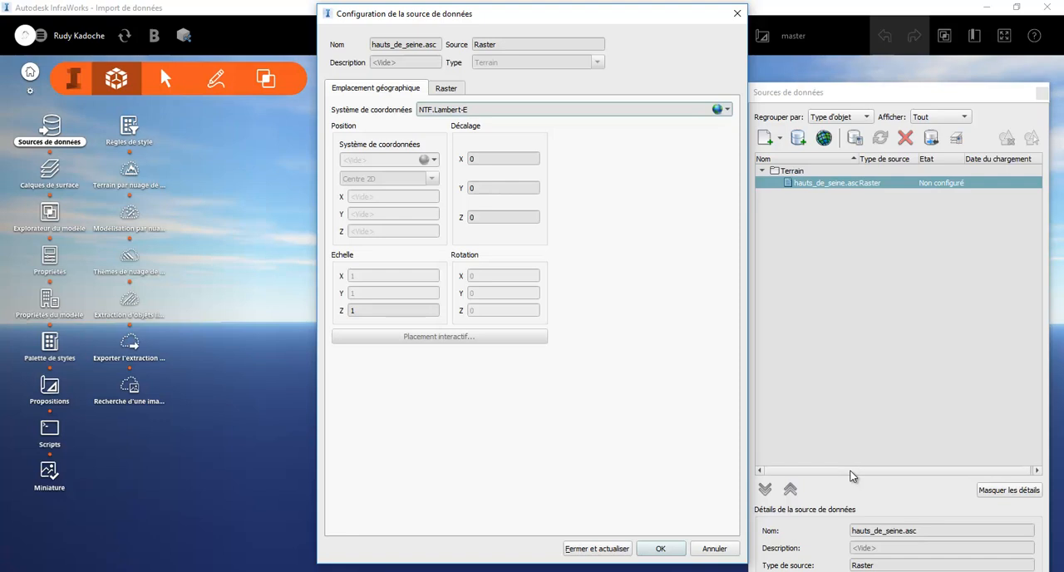
left_click(597, 548)
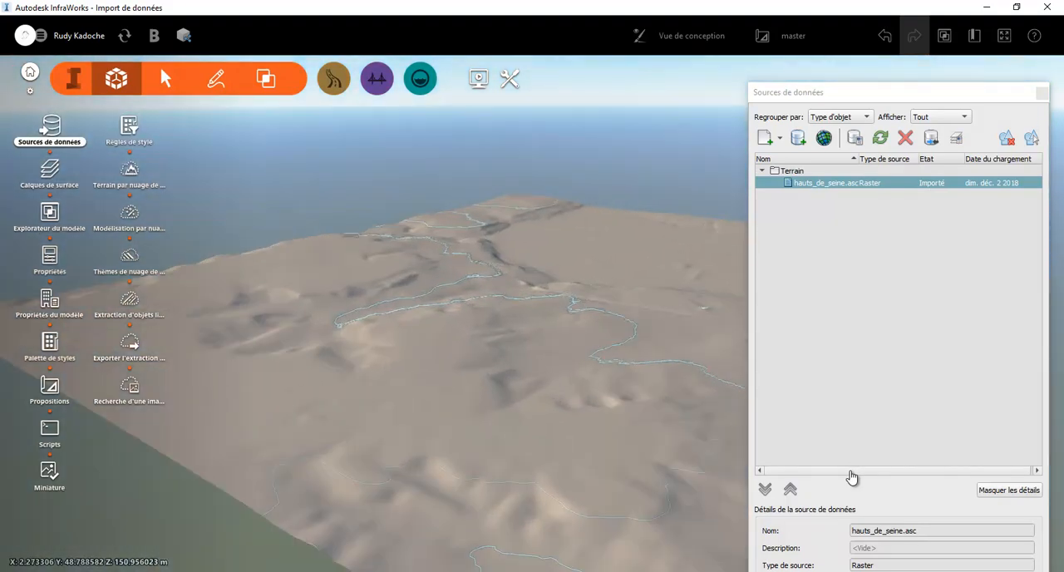
From File Explorer, add the four ECW orthophotos in the 020_Ortho folder as ground imagery and import them with coordinate system NTF.Lambert-E
key("alt+Tab")
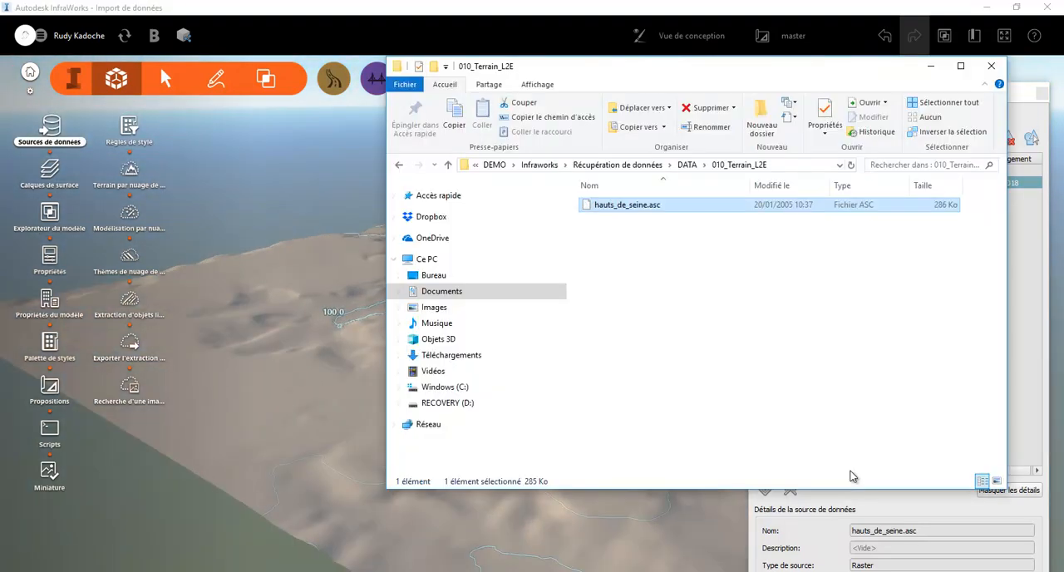
left_click(687, 165)
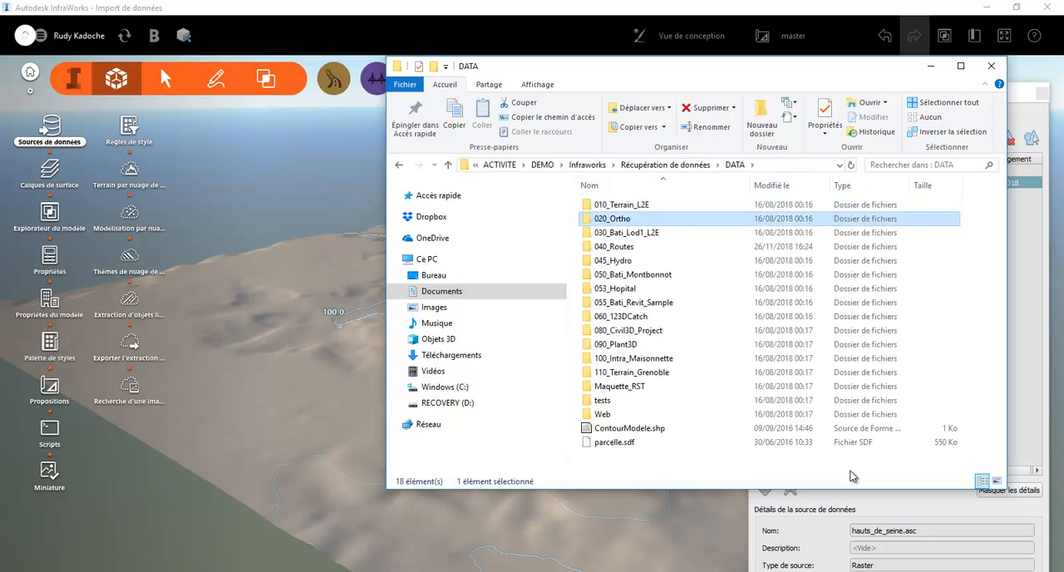
double_click(624, 218)
mouse_move(718, 334)
left_mouse_down()
mouse_move(607, 194)
mouse_move(484, 246)
mouse_move(284, 254)
left_mouse_up()
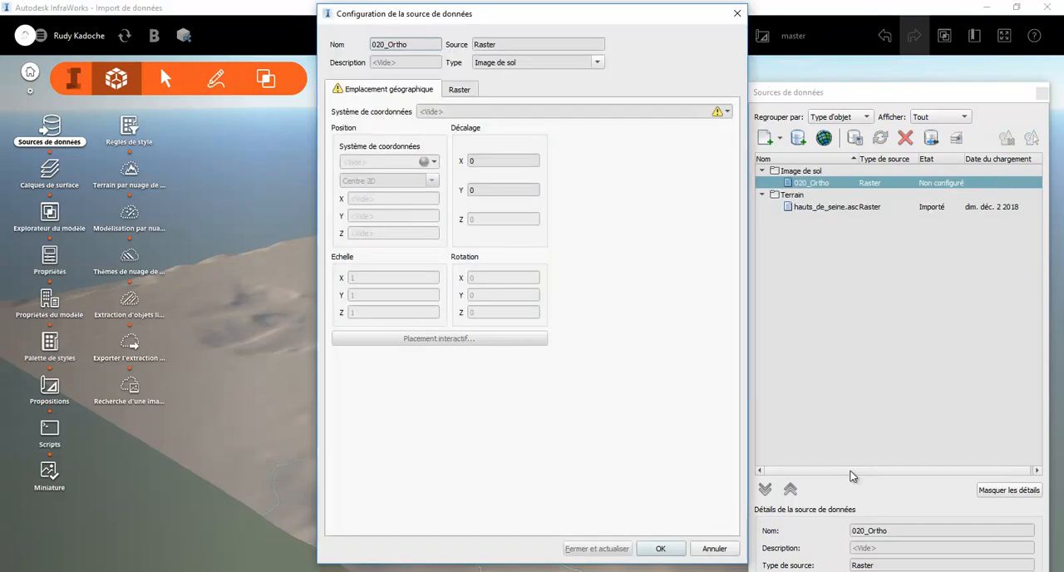
left_click(727, 112)
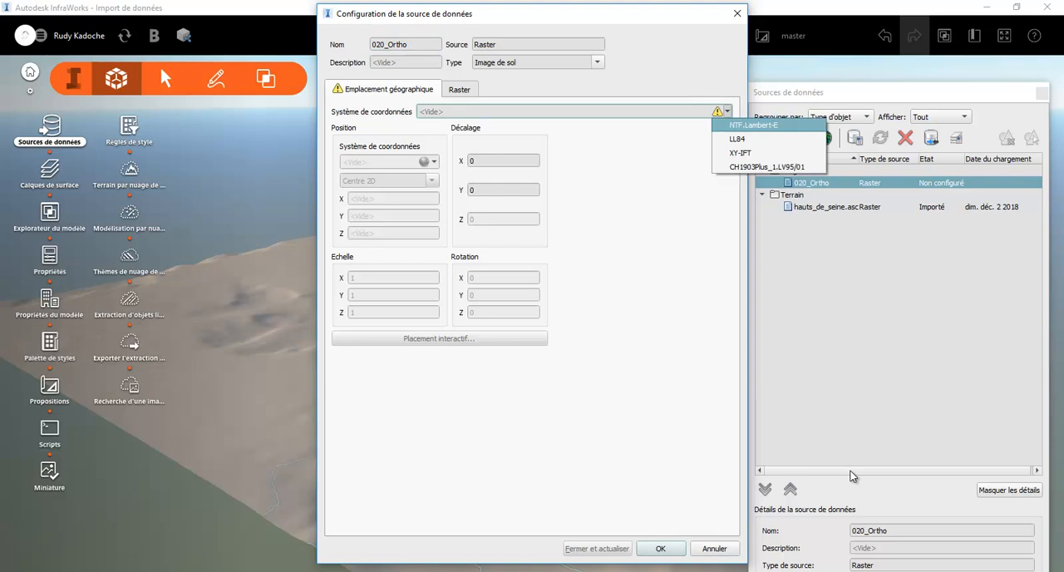
left_click(753, 125)
left_click(597, 548)
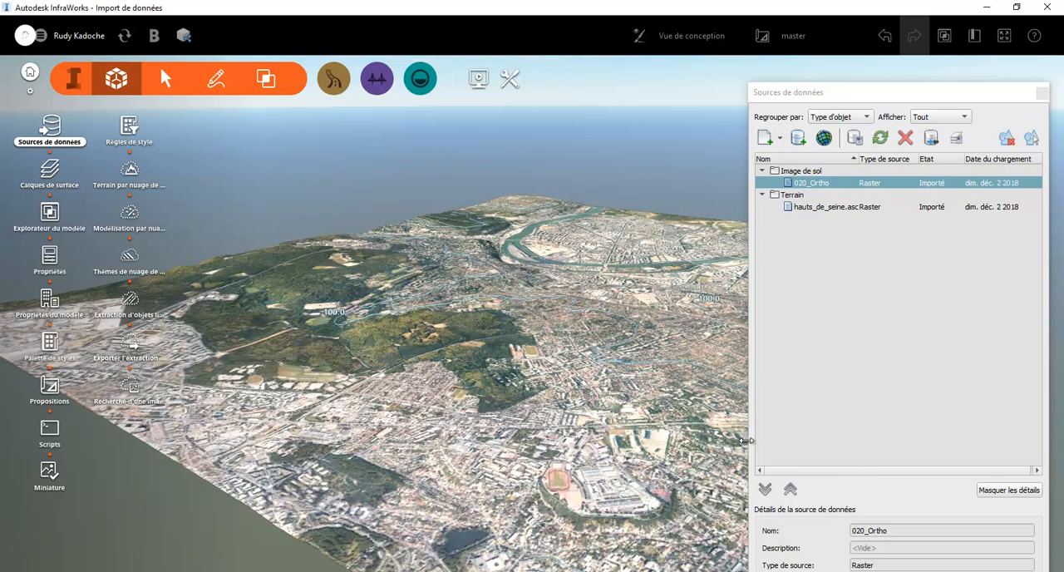
From File Explorer, add batiments.shp in the 030_Bati_Lod1_L2E folder as a vector data source
scroll(603, 324, "up", 3)
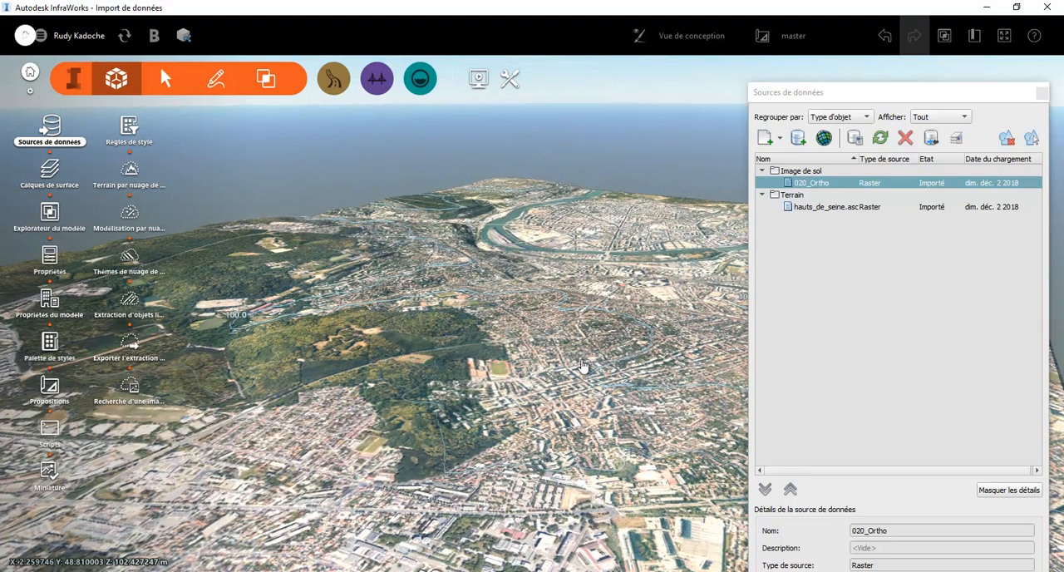
scroll(582, 386, "up", 3)
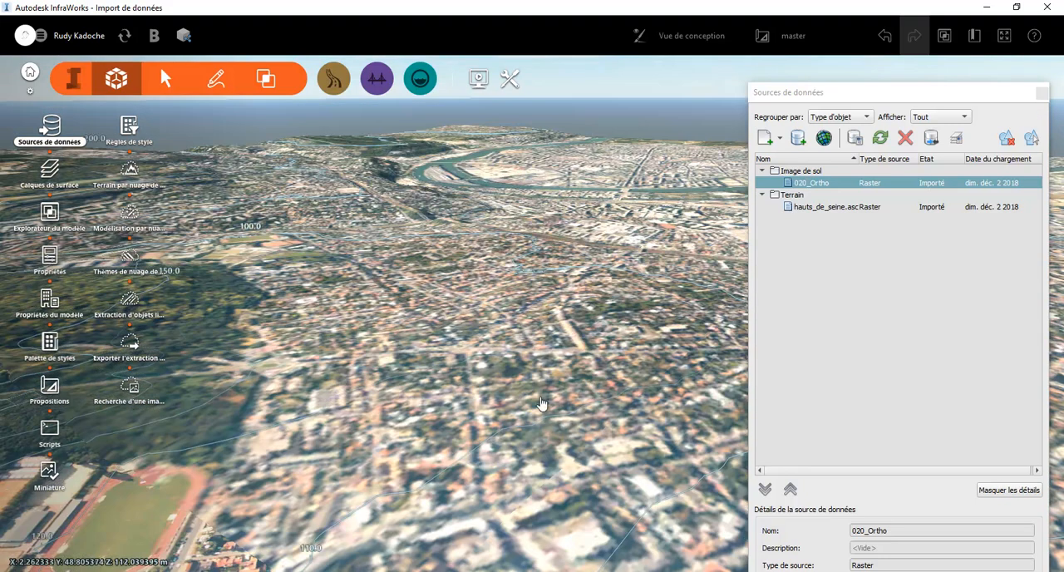
left_click_drag(463, 403, 443, 435)
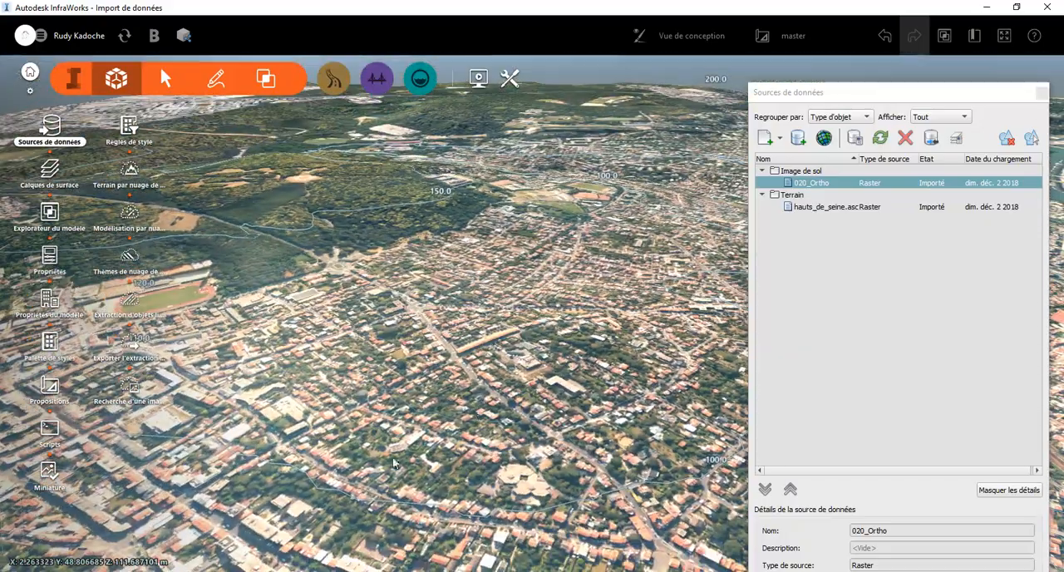
key("alt+Tab")
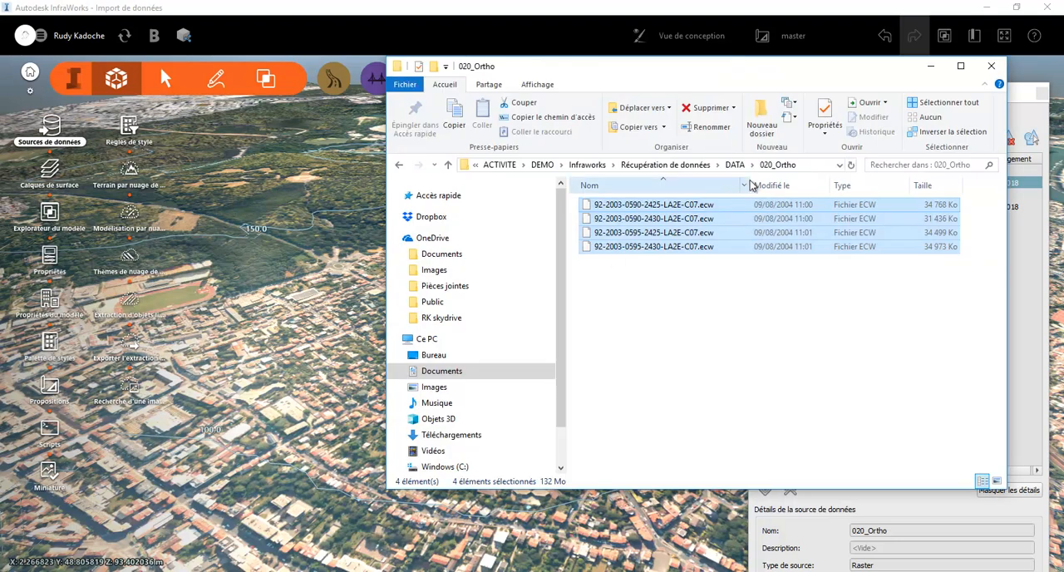
left_click(735, 164)
double_click(640, 234)
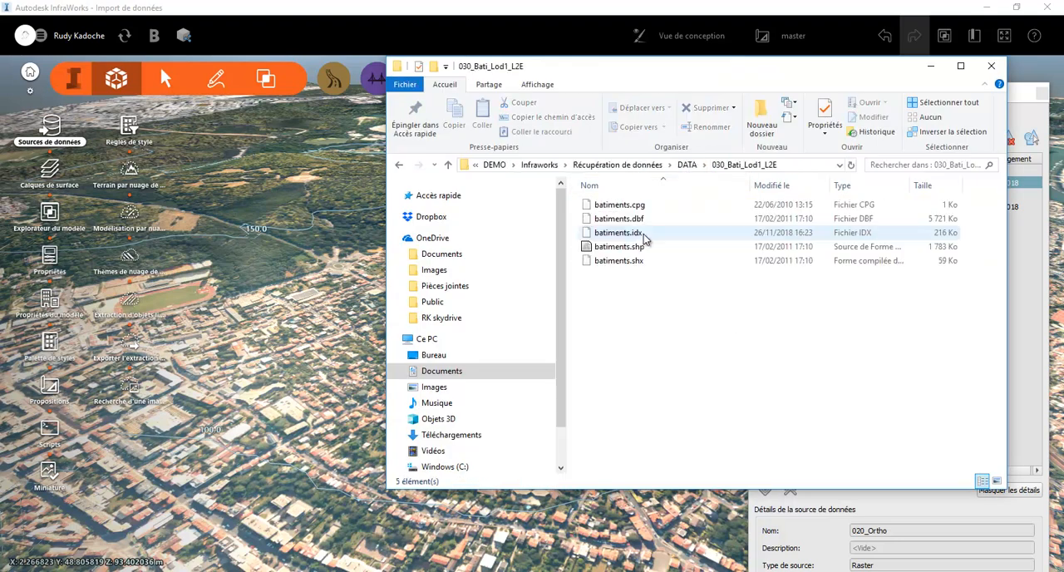
left_click_drag(636, 249, 324, 339)
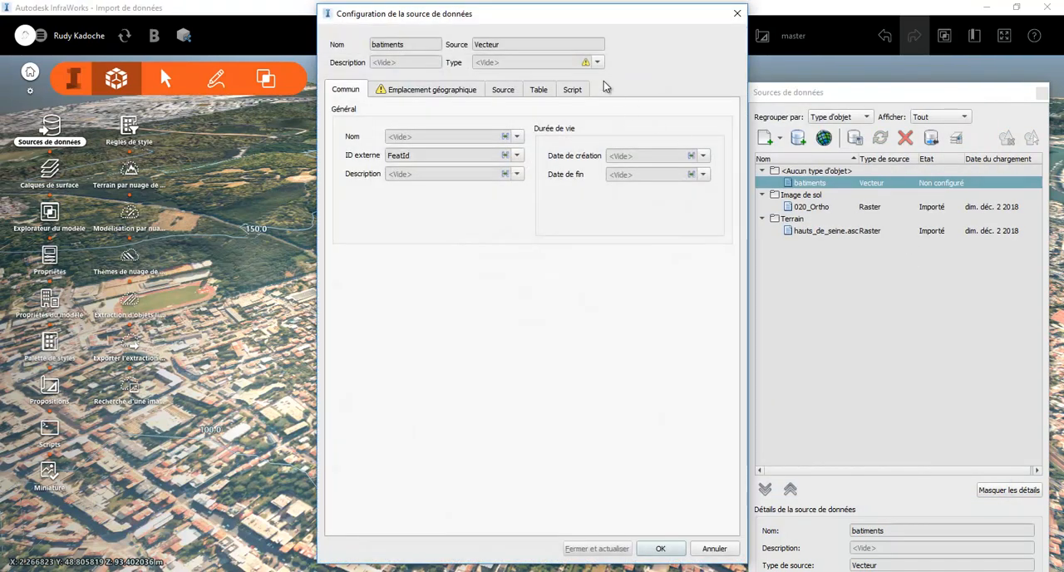
Set the batiments source to type Bâtiments with coordinate system NTF.Lambert-E and import it into the model
left_click(597, 63)
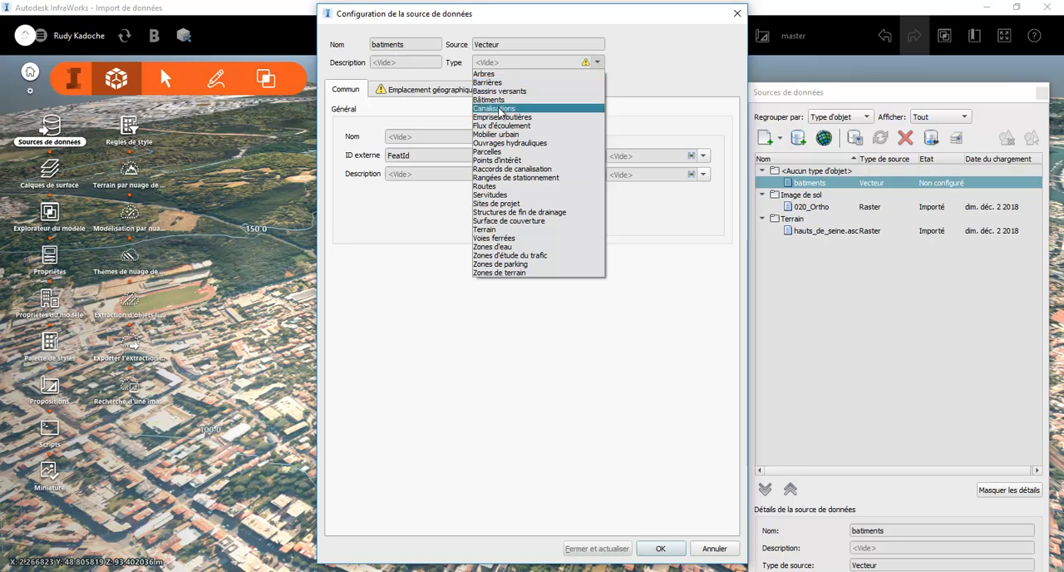
left_click(494, 100)
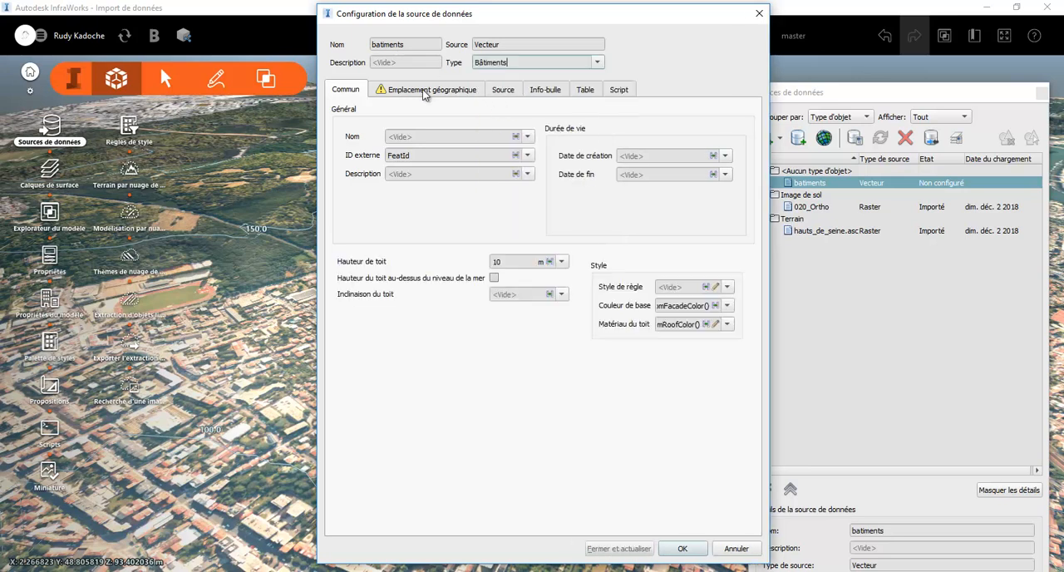
left_click(424, 90)
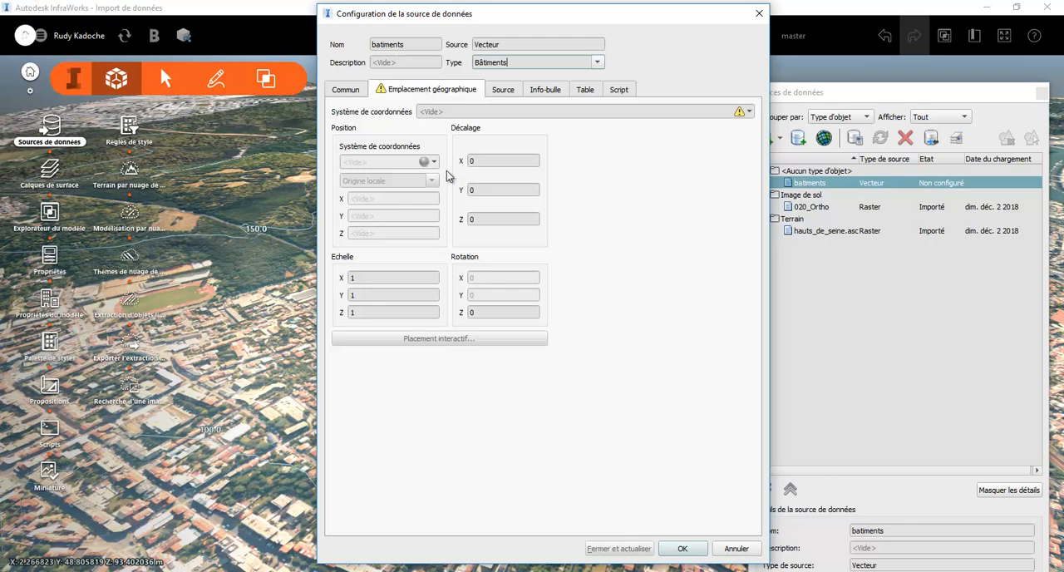
left_click(748, 111)
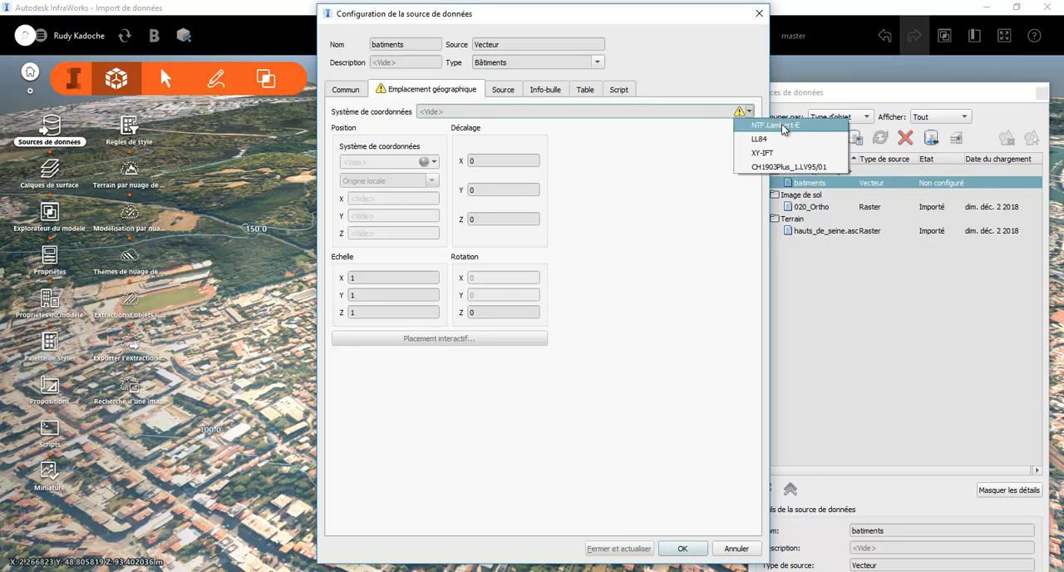
left_click(769, 124)
left_click(616, 548)
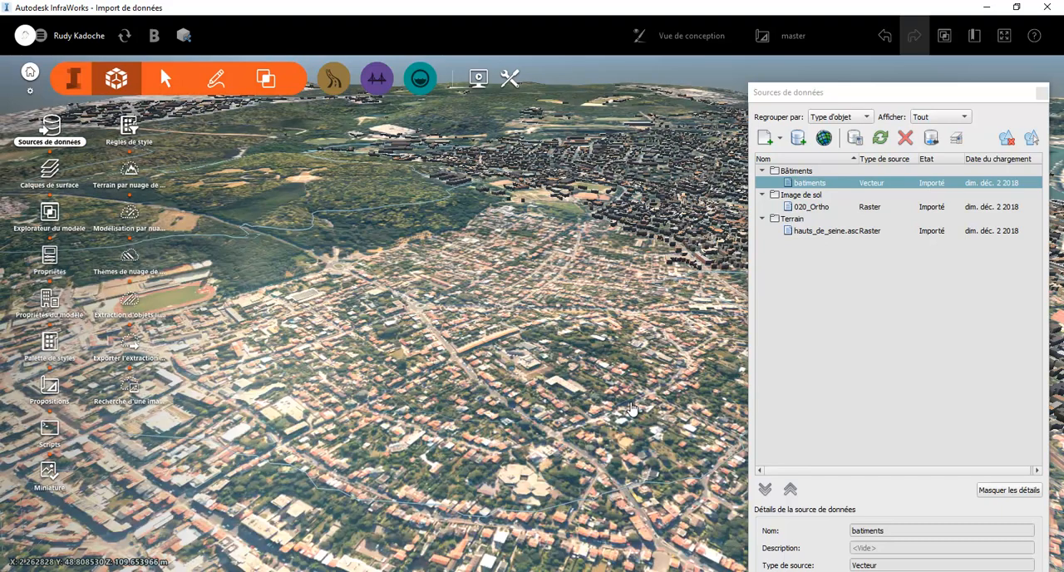
Examine the imported buildings on the orthophoto terrain around the railway and the large white-roofed complex
left_click_drag(659, 325, 315, 420)
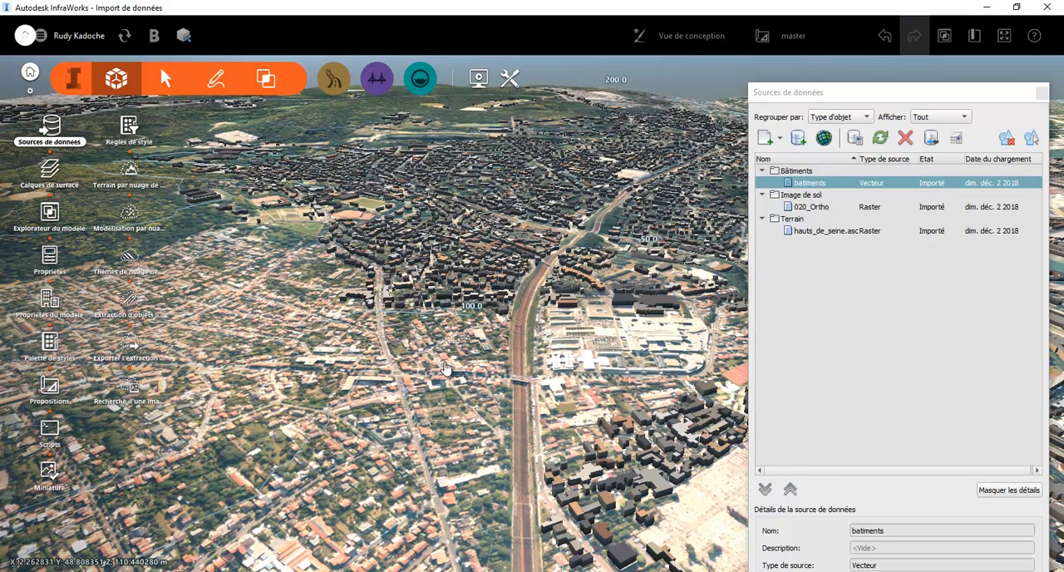
middle_click_drag(625, 343, 303, 438)
scroll(411, 364, "up", 2)
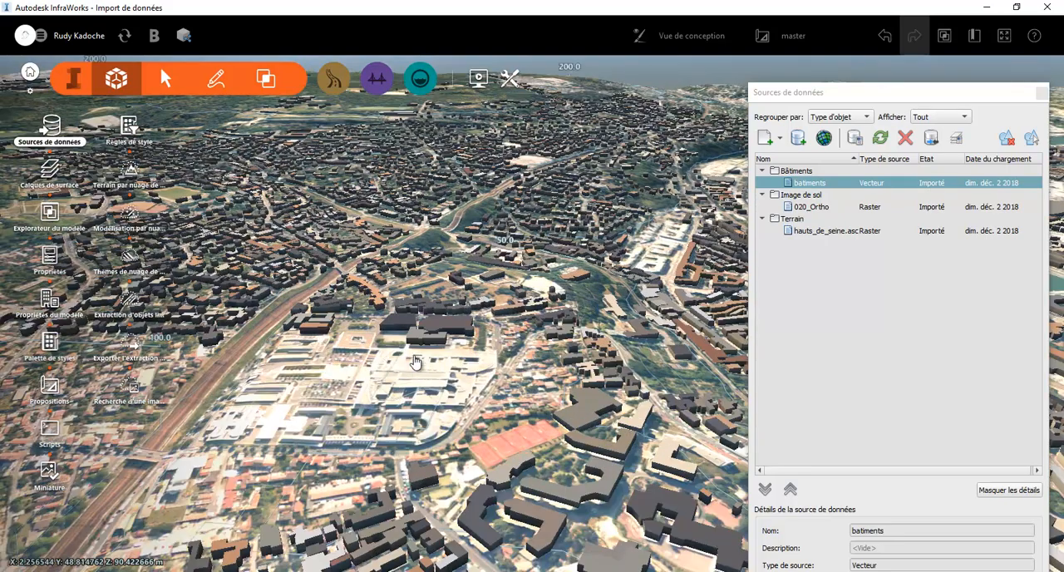
scroll(410, 364, "up", 2)
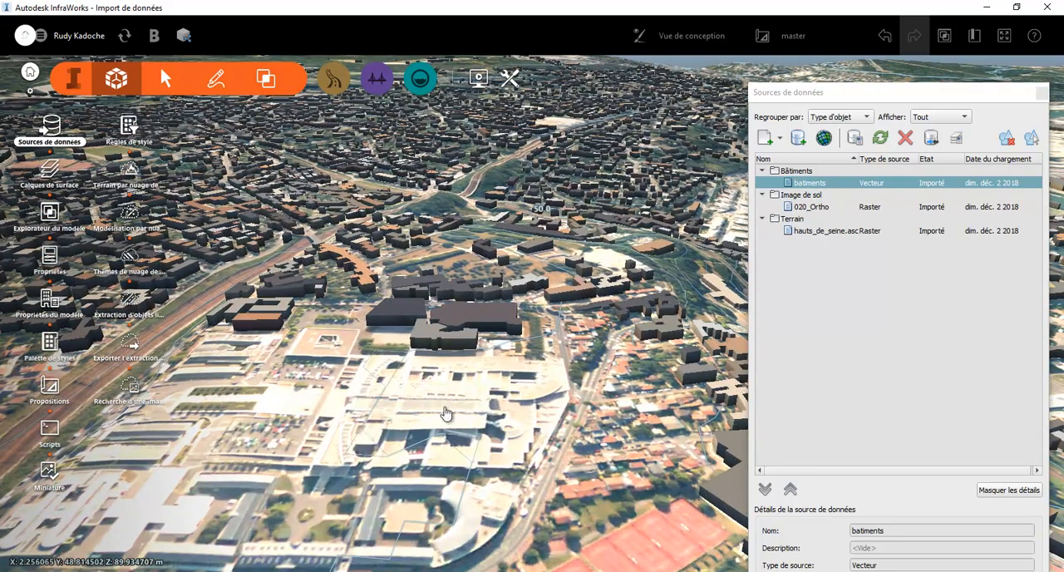
scroll(462, 402, "up", 2)
scroll(491, 403, "down", 1)
scroll(491, 402, "down", 3)
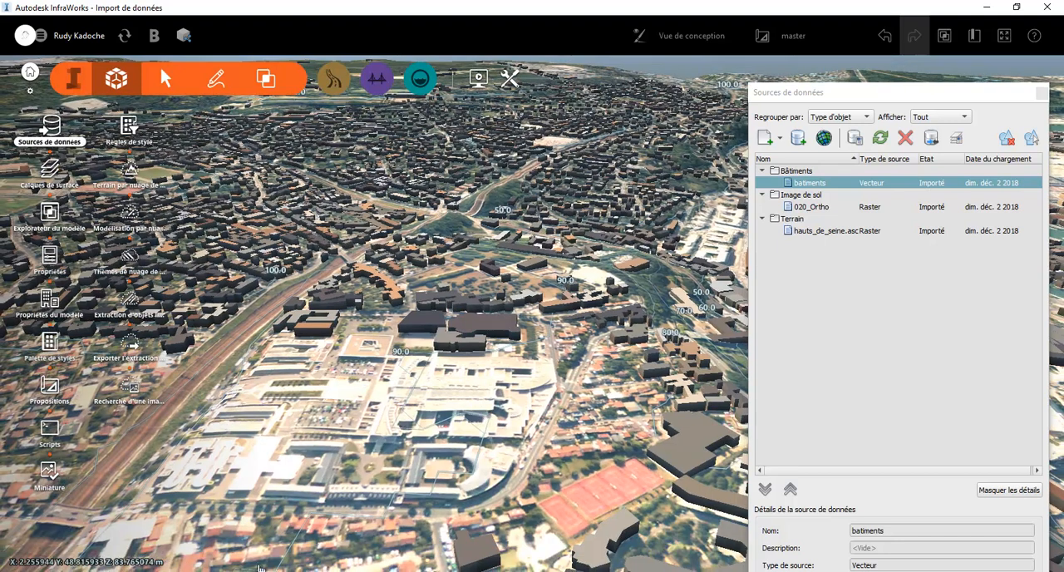
From File Explorer, add troncon_route.shp in the 040_Routes folder as a vector data source
left_click(260, 571)
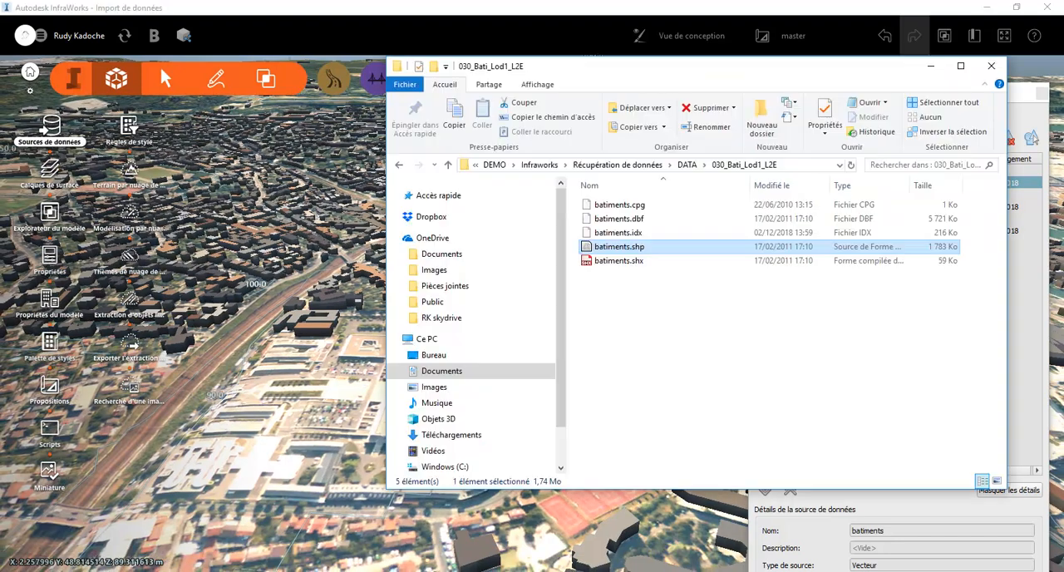
left_click(735, 168)
left_click(687, 164)
double_click(636, 248)
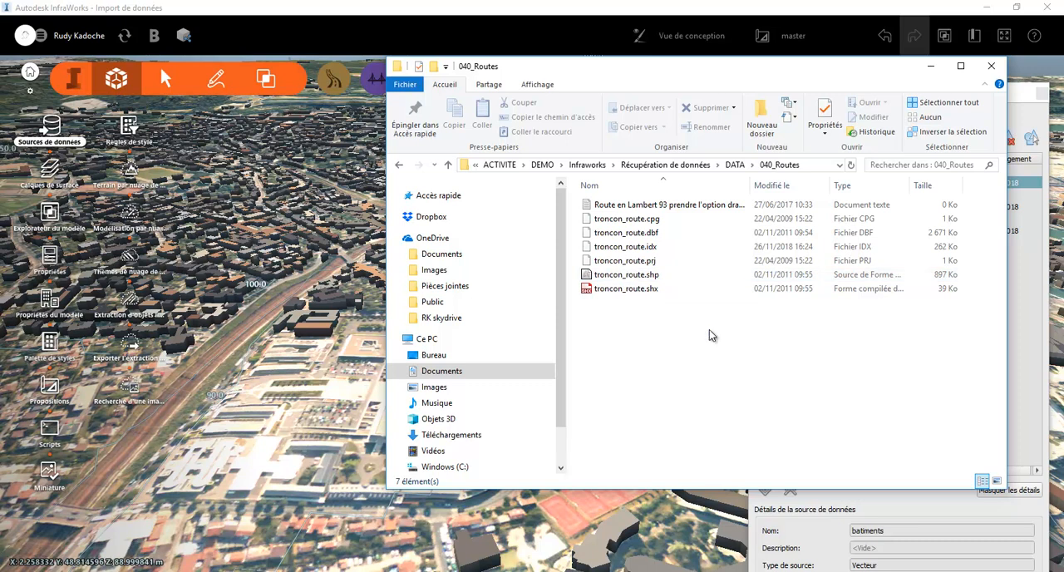
left_click_drag(646, 277, 419, 400)
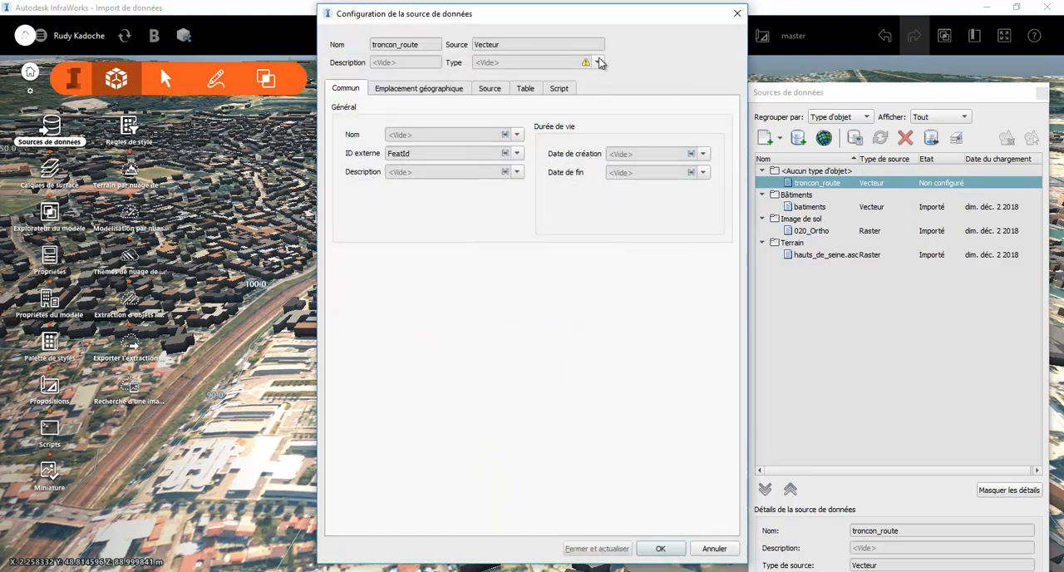
Set the troncon_route source to type Routes, keep its coordinate system Lambert93, and import it into the model
left_click(598, 63)
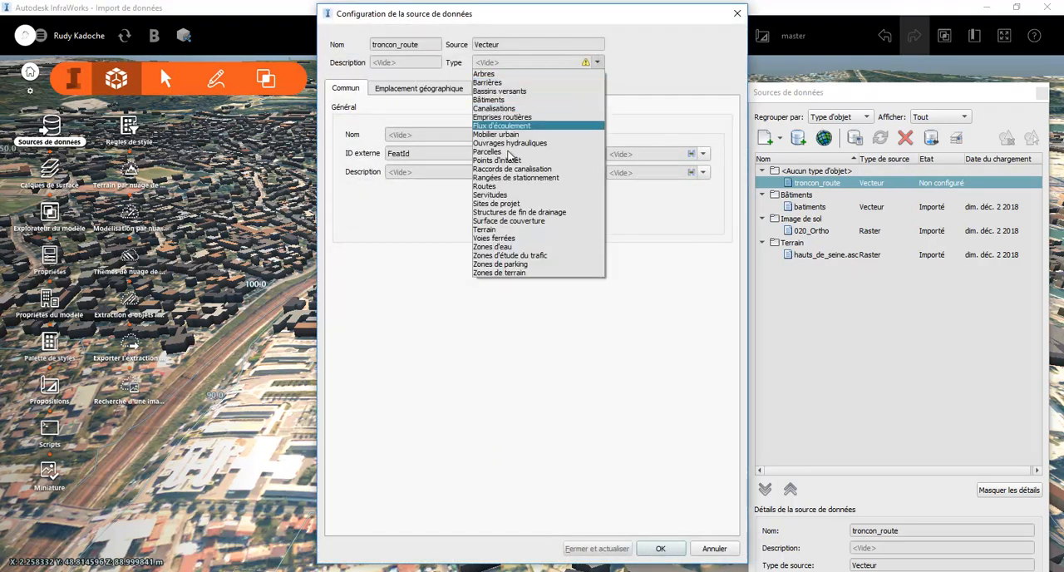
left_click(512, 186)
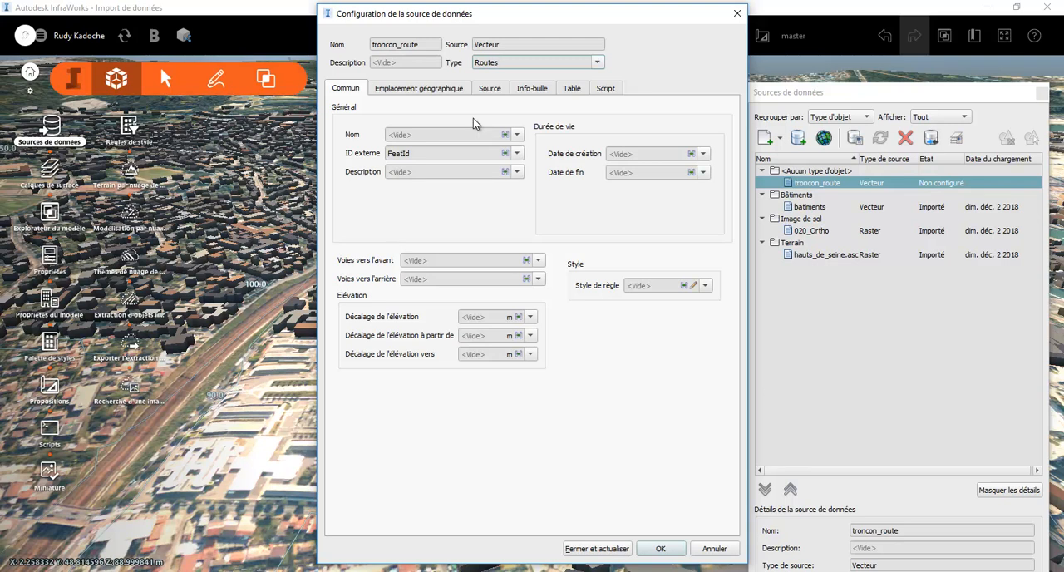
left_click(432, 90)
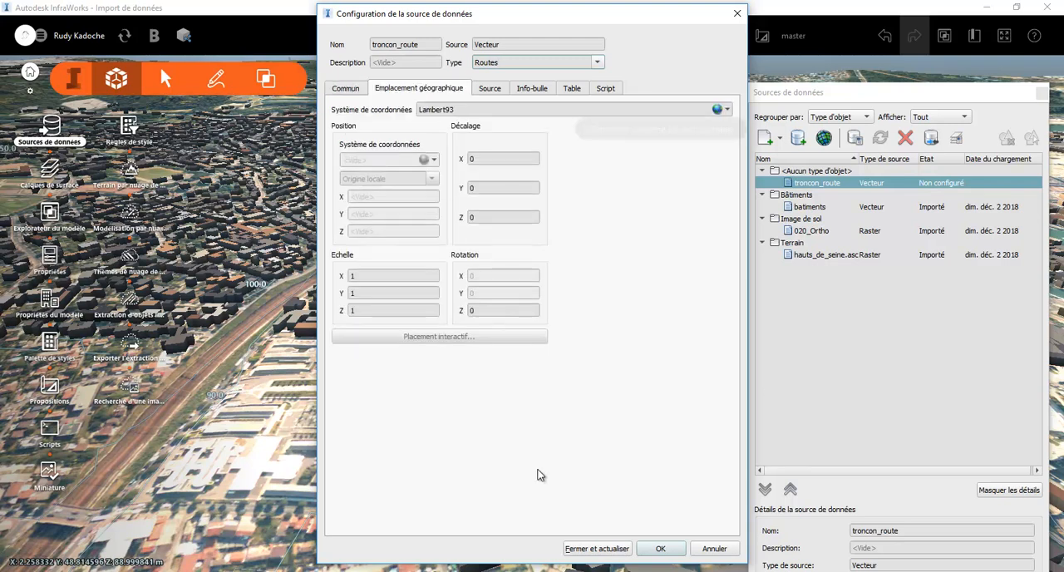
left_click(595, 548)
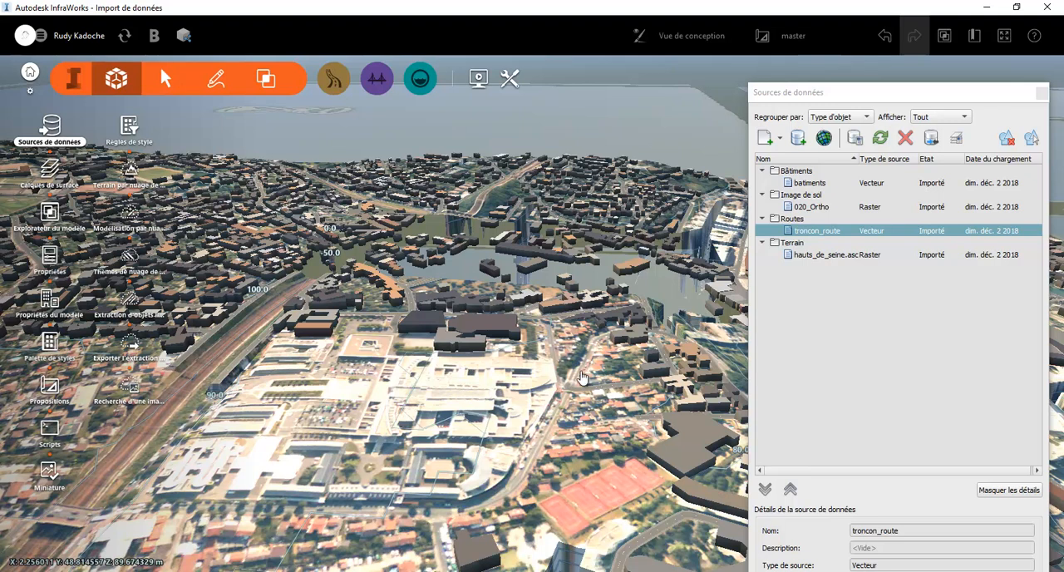
Examine how the imported roads sit on the terrain around the steep slopes east of the white-roofed complex
middle_click_drag(553, 339, 403, 394)
middle_click_drag(471, 339, 453, 344)
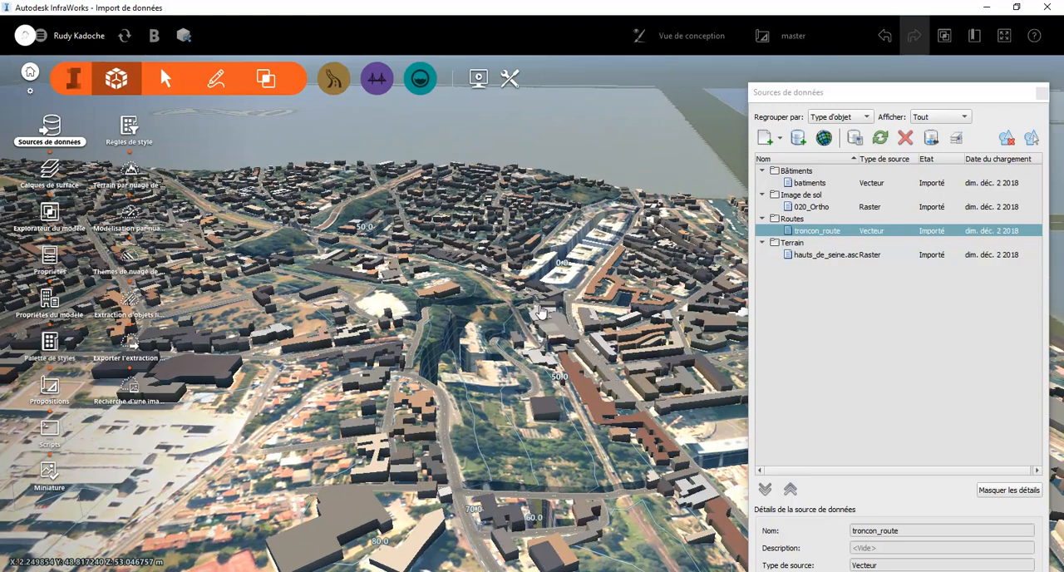
scroll(434, 401, "up", 10)
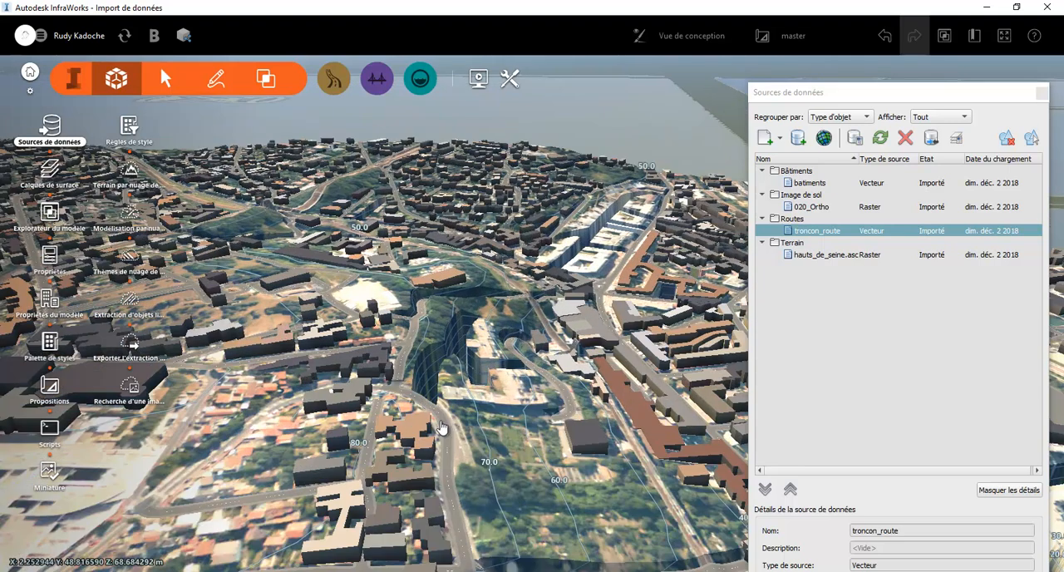
scroll(448, 503, "up", 2)
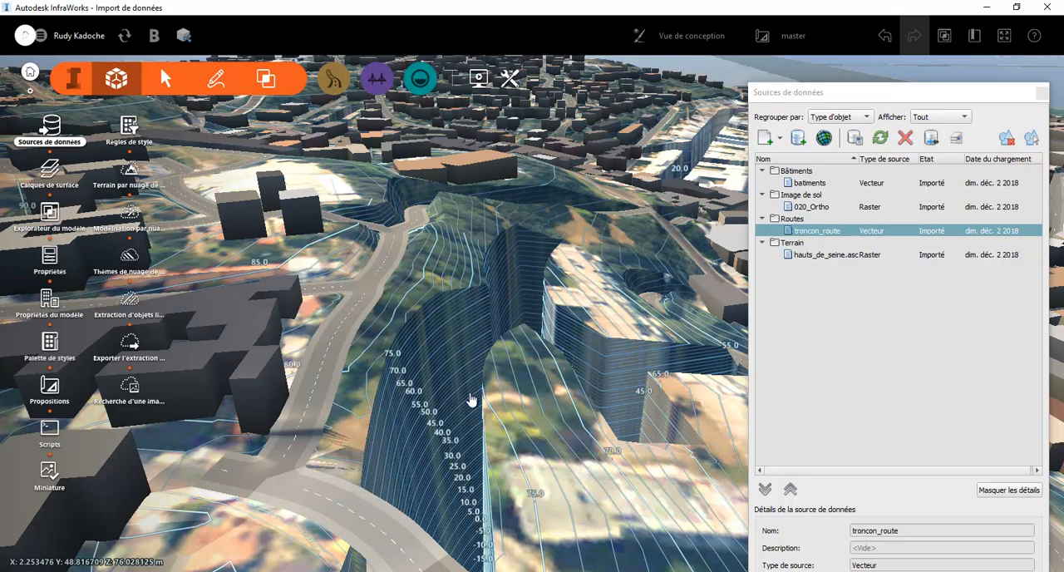
left_click_drag(525, 472, 497, 409)
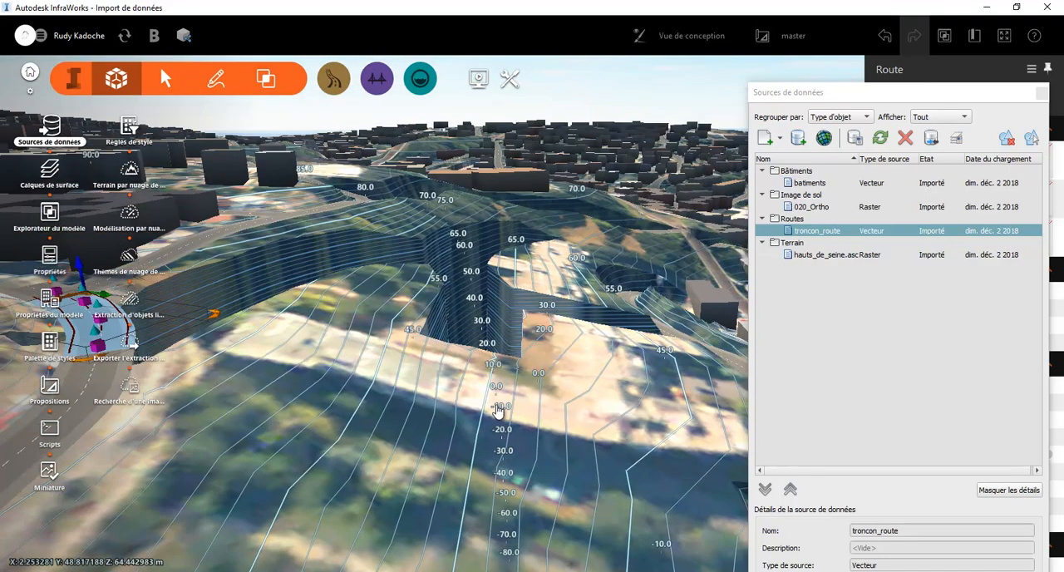
scroll(431, 385, "down", 3)
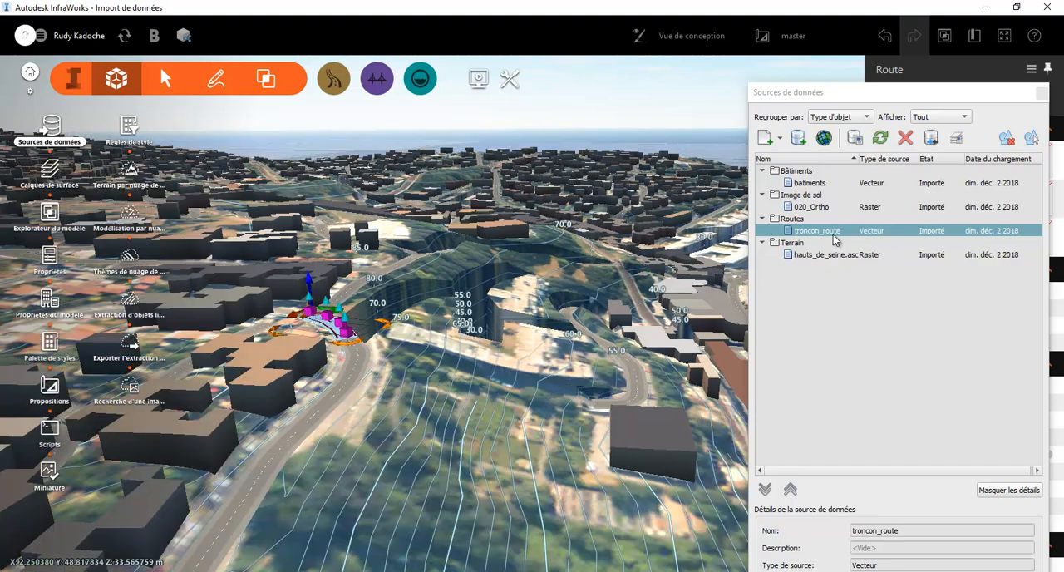
Reconfigure the troncon_route source with the draping option Draper and refresh it in the model
right_click(834, 237)
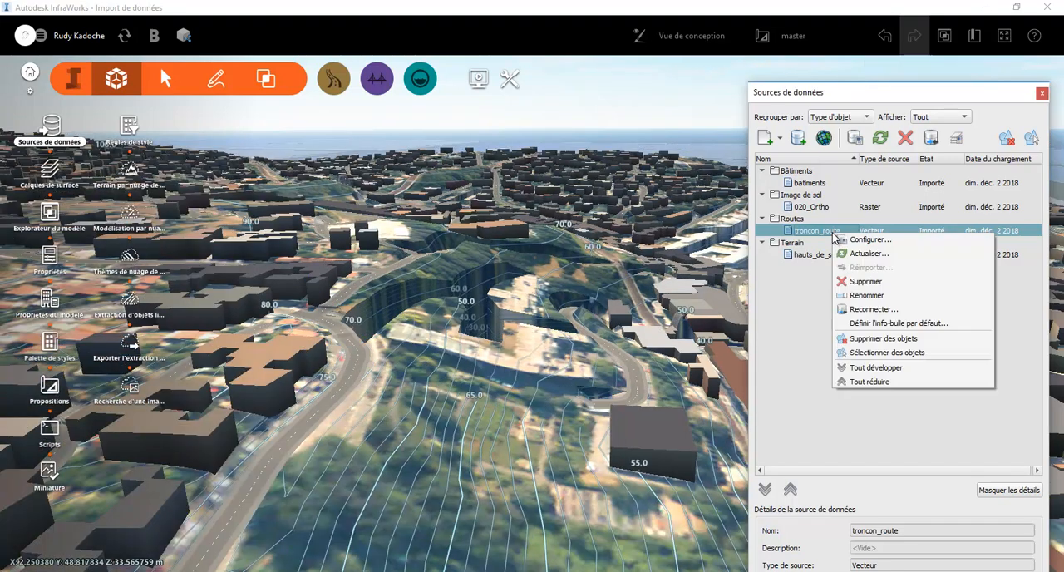
left_click(841, 240)
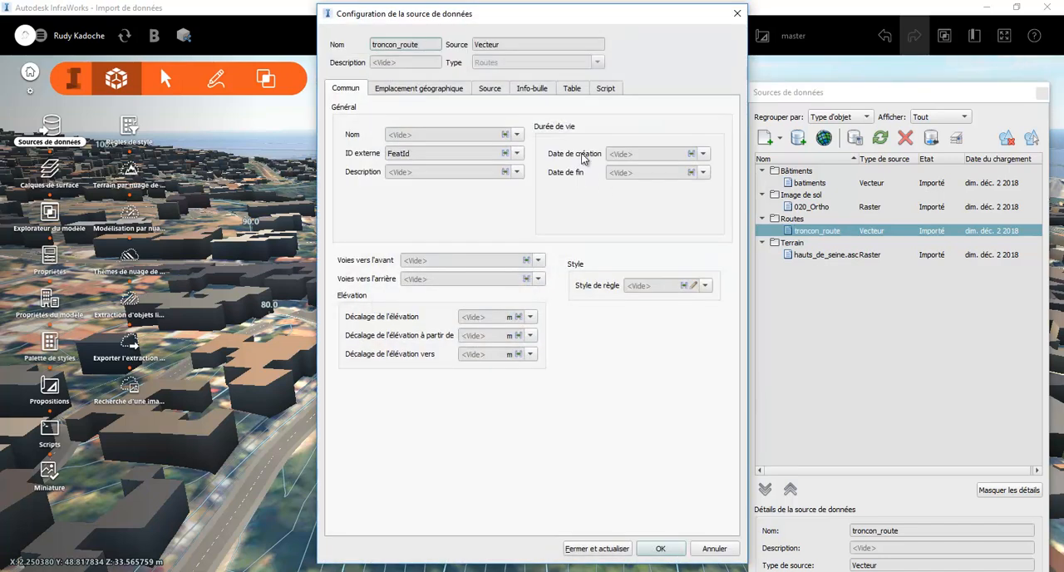
left_click(491, 90)
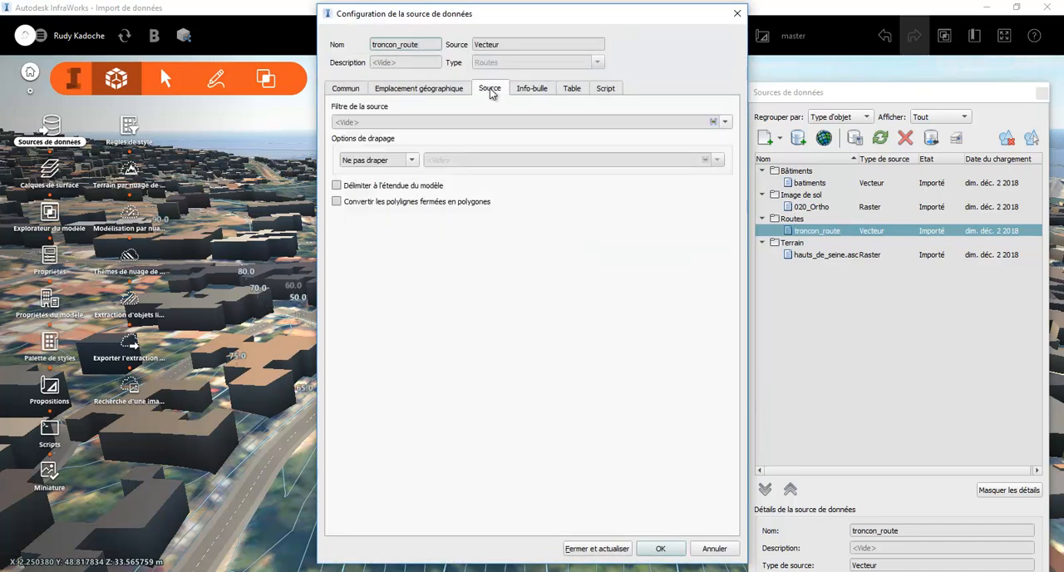
left_click(410, 160)
left_click(365, 180)
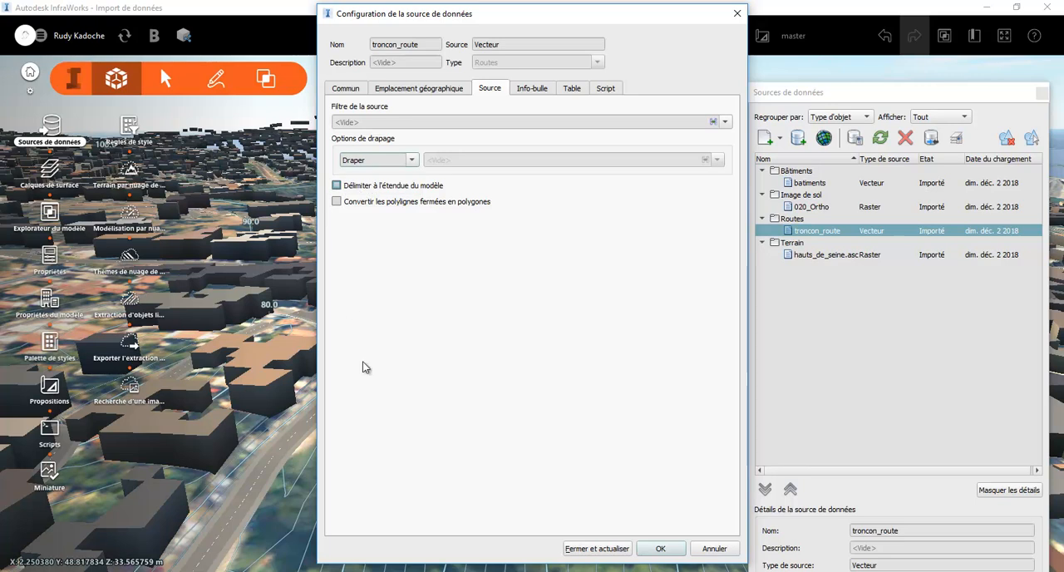
left_click(597, 546)
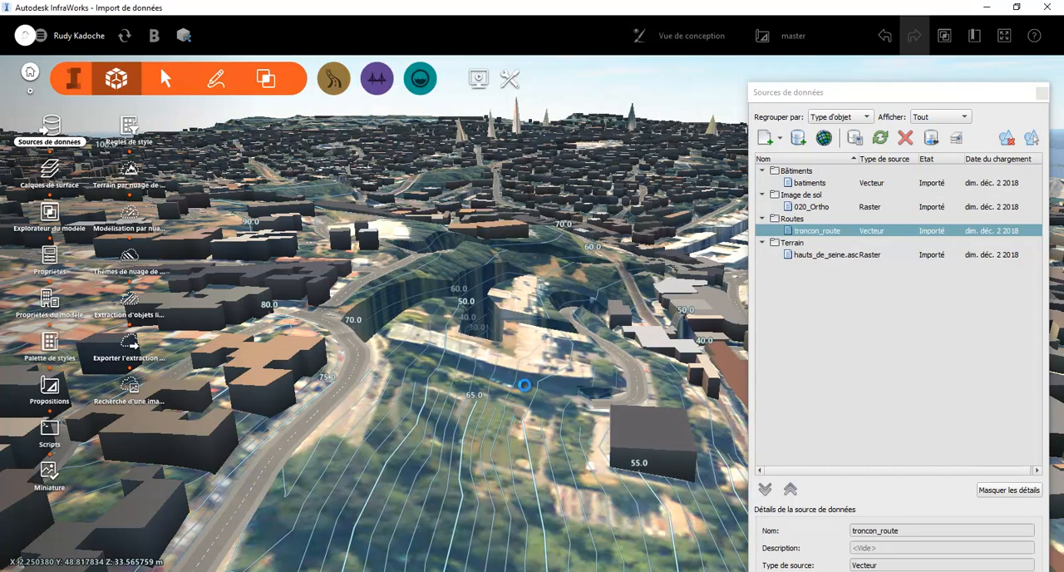
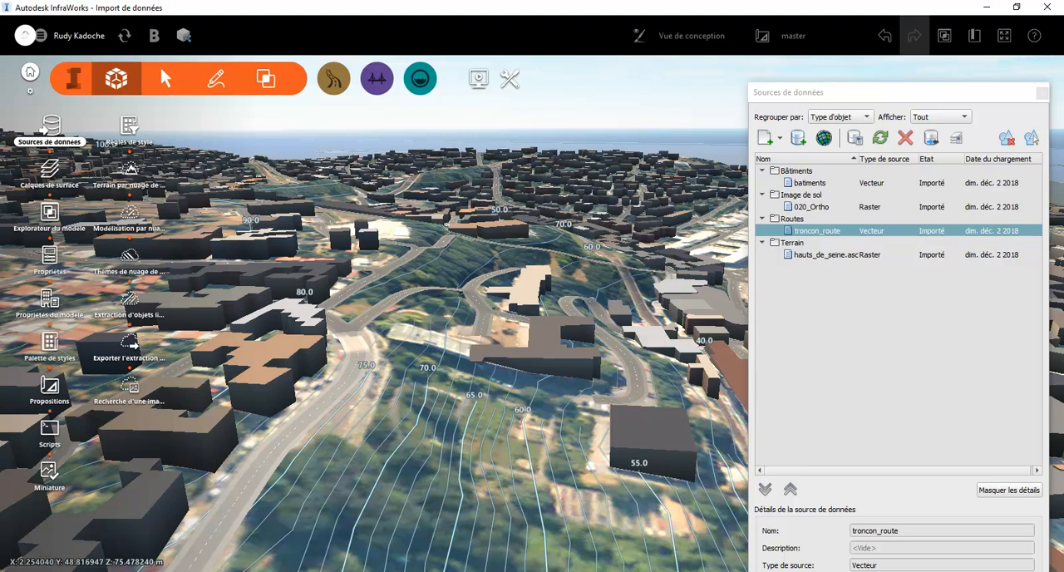
Bring up File Explorer, return from 040_Routes to the parent DATA folder, and go back to the InfraWorks model
left_click(469, 571)
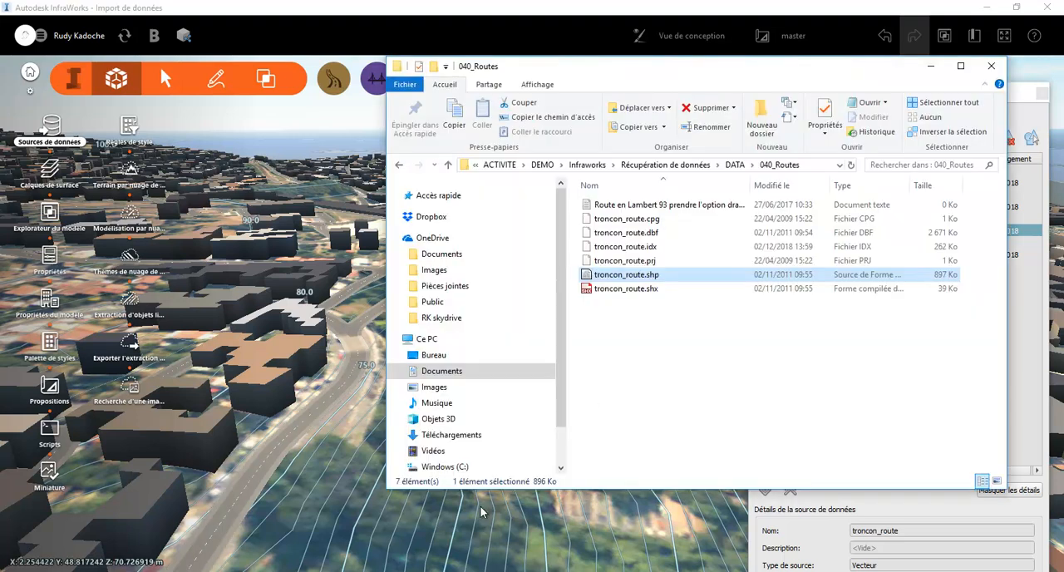
left_click(736, 166)
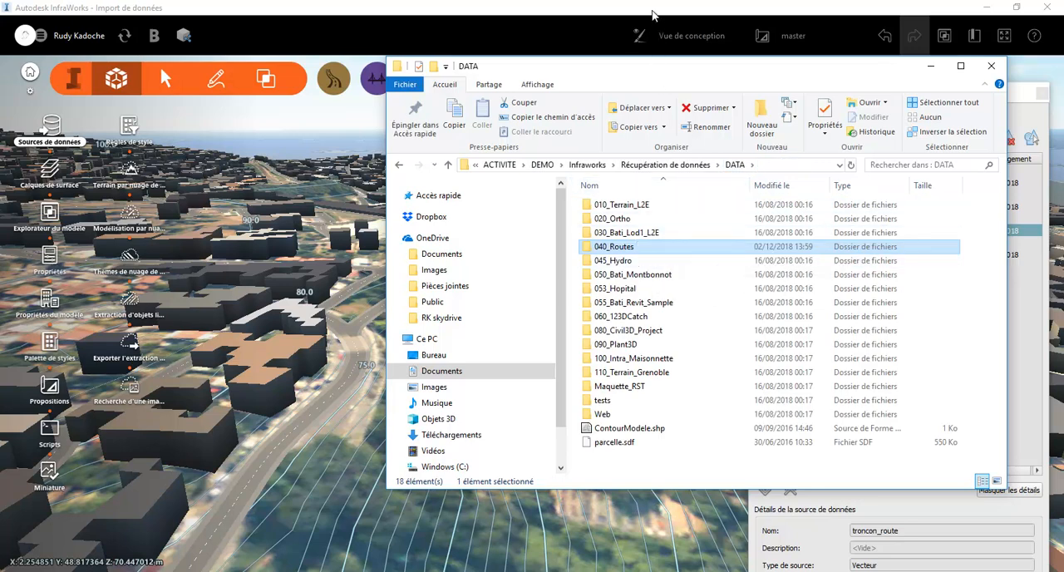
left_click(653, 14)
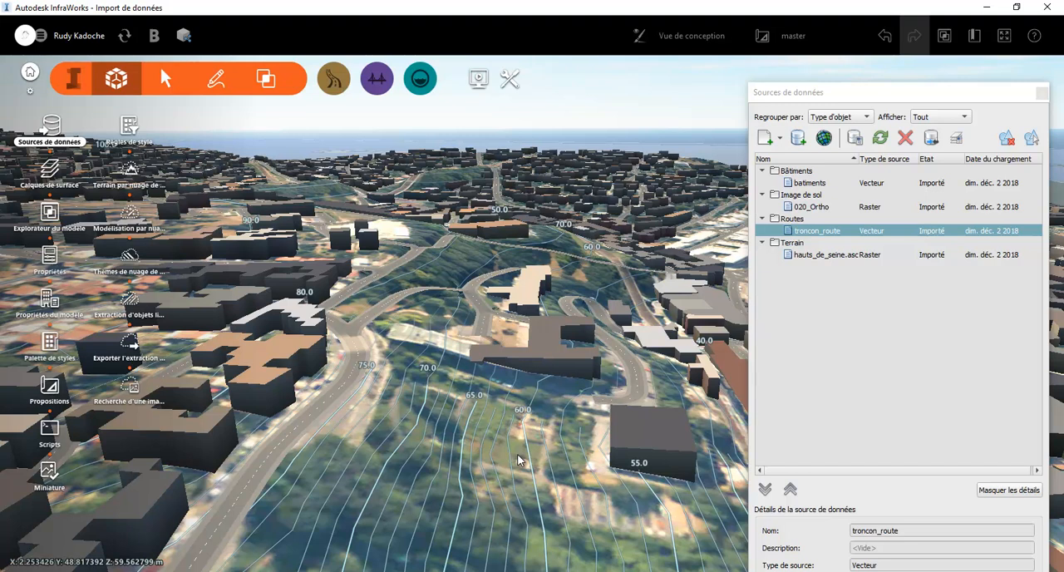
Convert the road running along the steep slope into a component road
left_click_drag(422, 467, 218, 569)
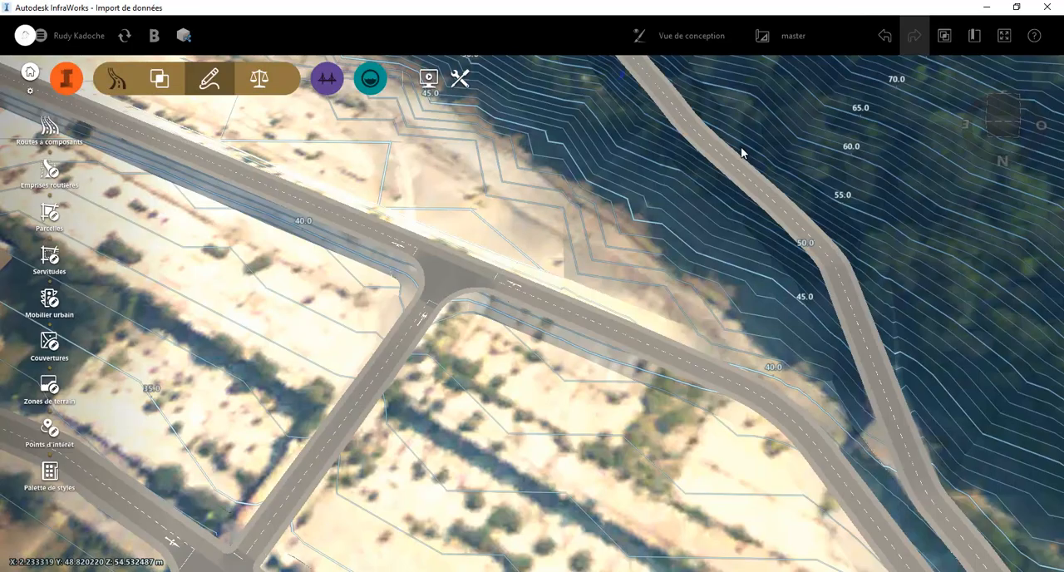
left_click(725, 164)
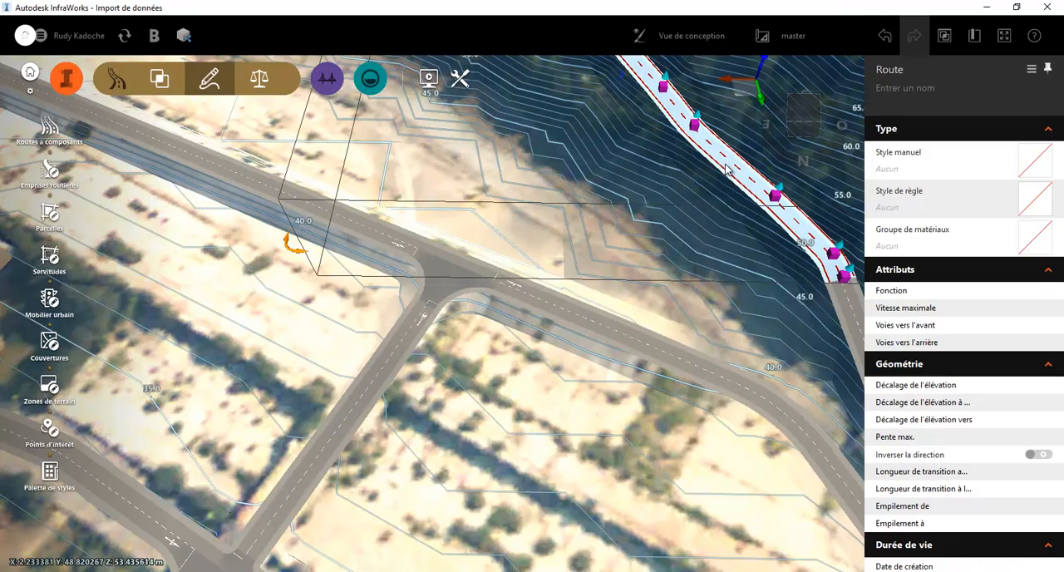
right_click(725, 169)
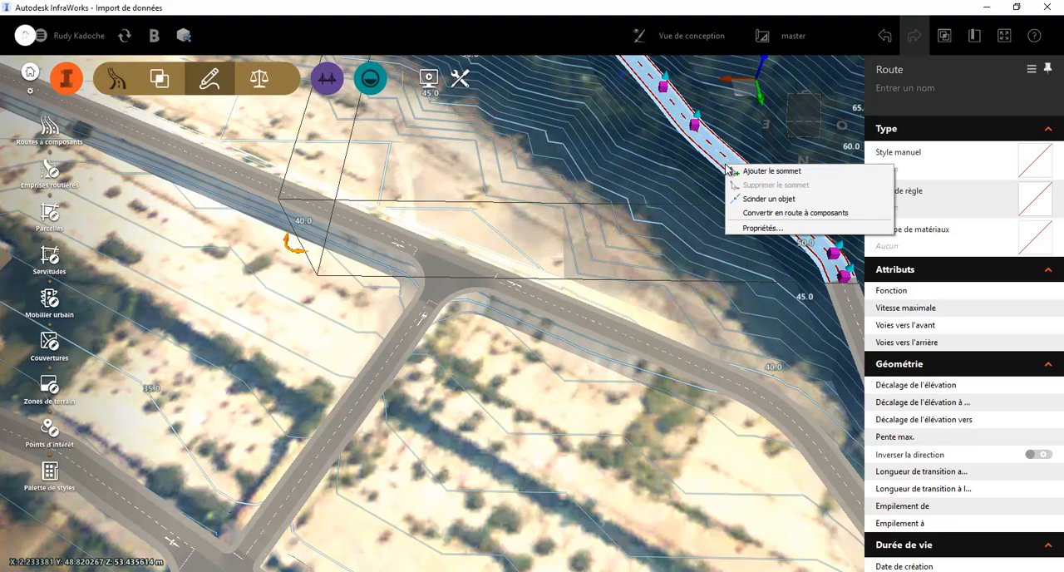
left_click(748, 214)
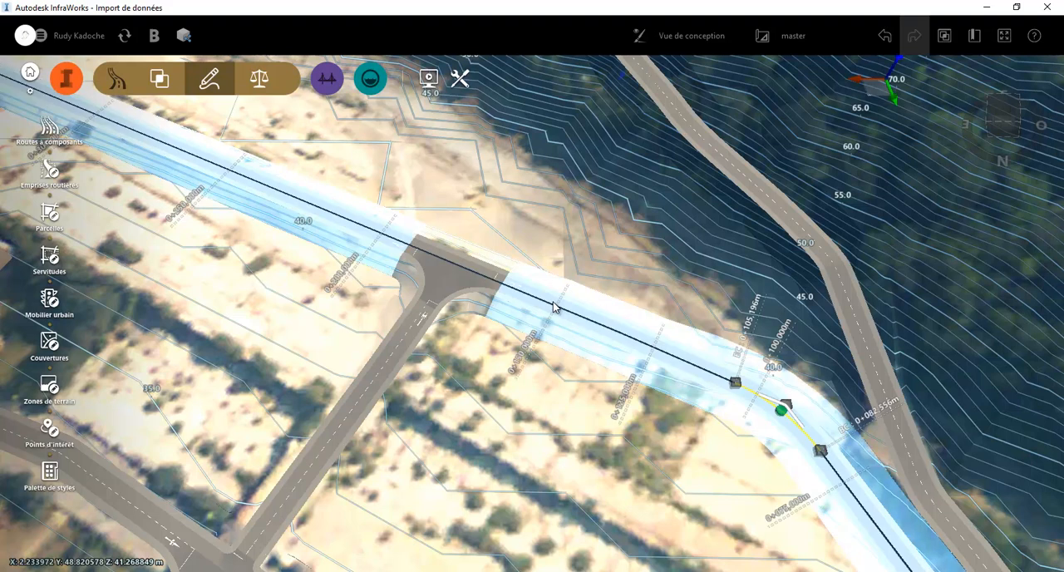
Display the longitudinal profile of the road below the slope and raise the PVI near station 0+135 to about 43.5 m elevation
right_click(555, 307)
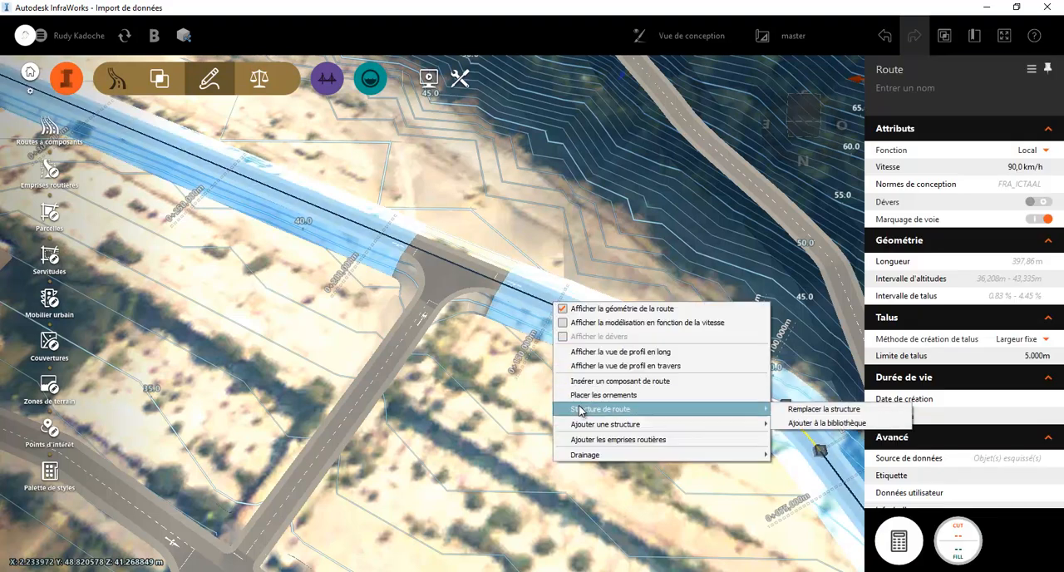
left_click(619, 352)
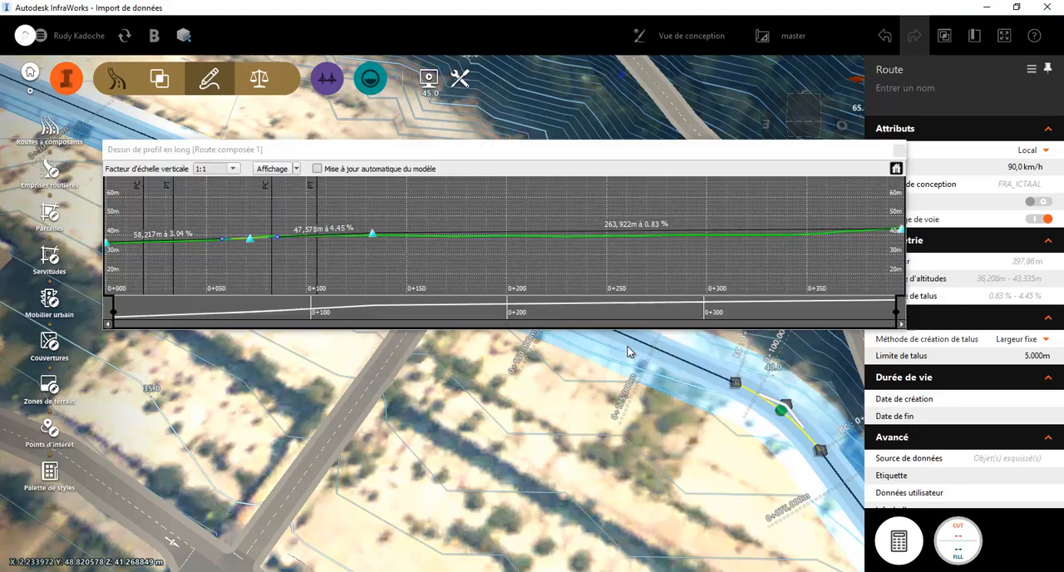
left_click_drag(372, 239, 376, 227)
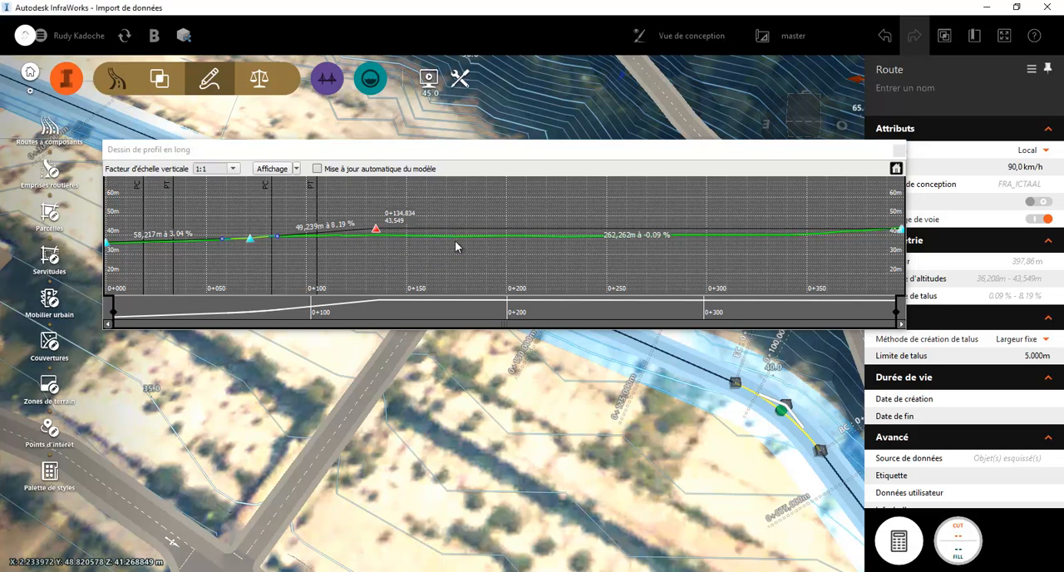
double_click(496, 232)
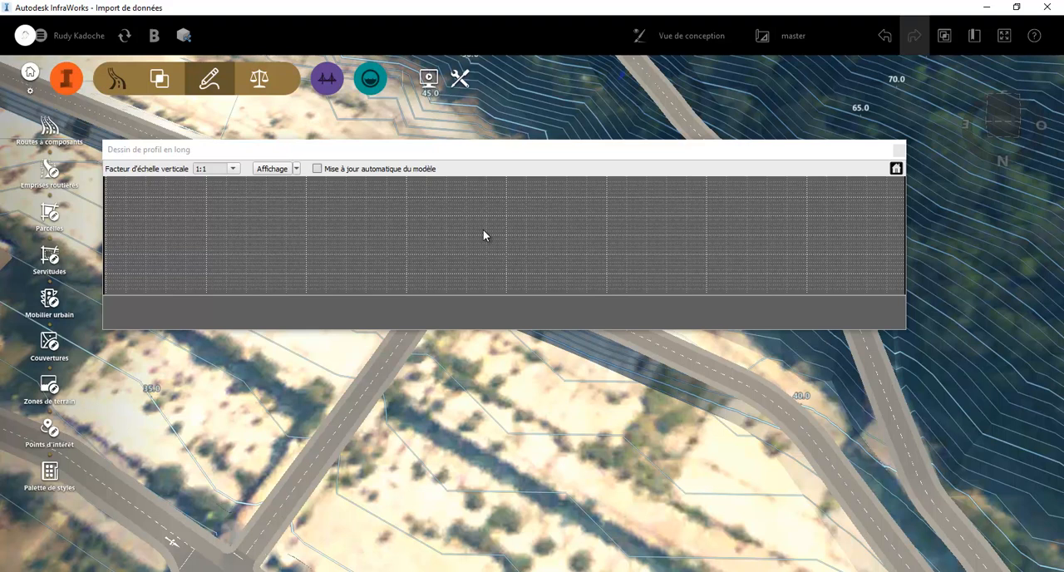
scroll(463, 237, "up", 2)
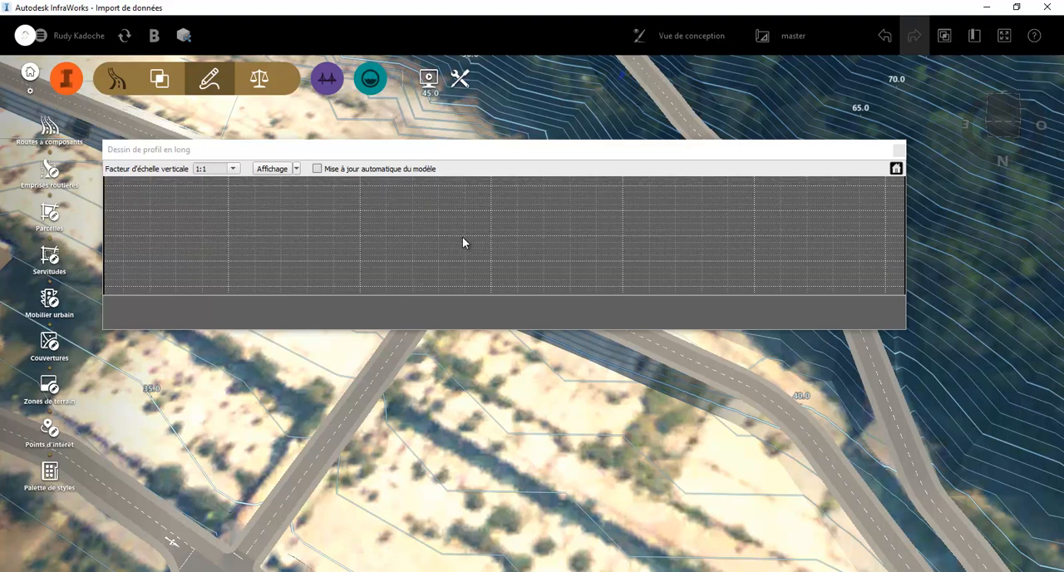
left_click(894, 168)
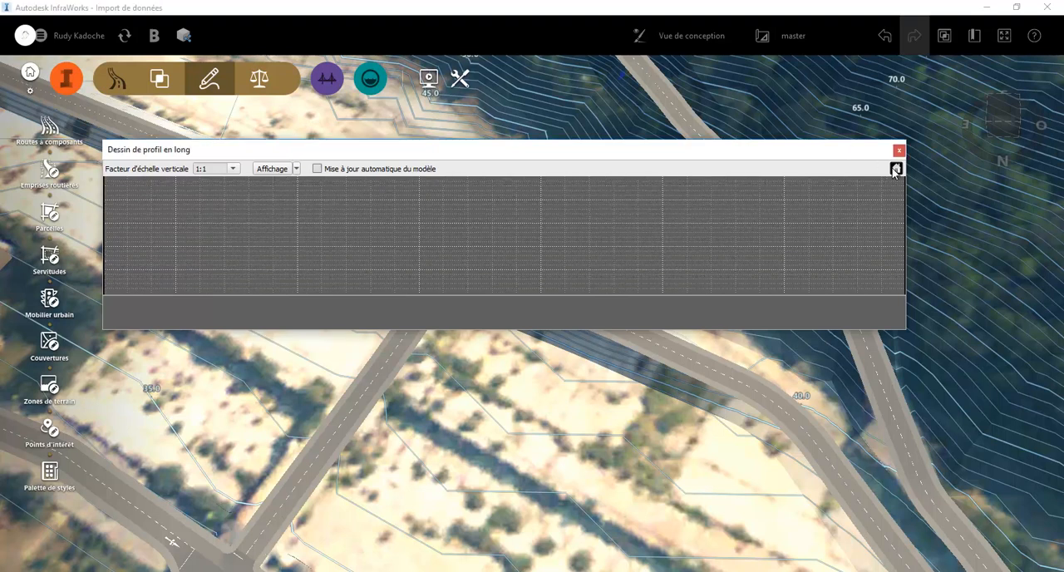
left_click(687, 370)
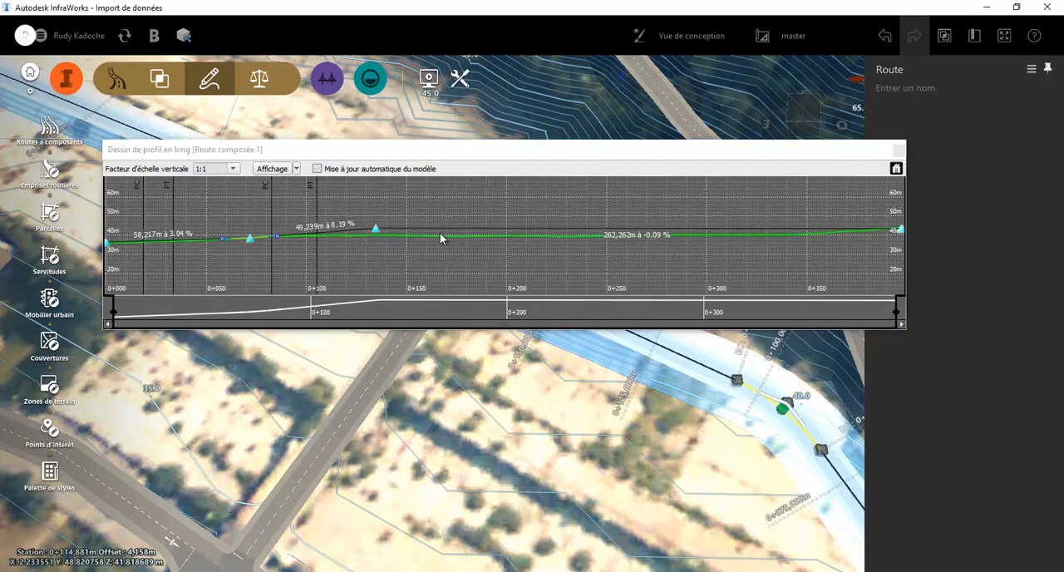
Add a PVI near station 0+180, lower it toward the terrain line, and close the longitudinal profile
right_click(474, 240)
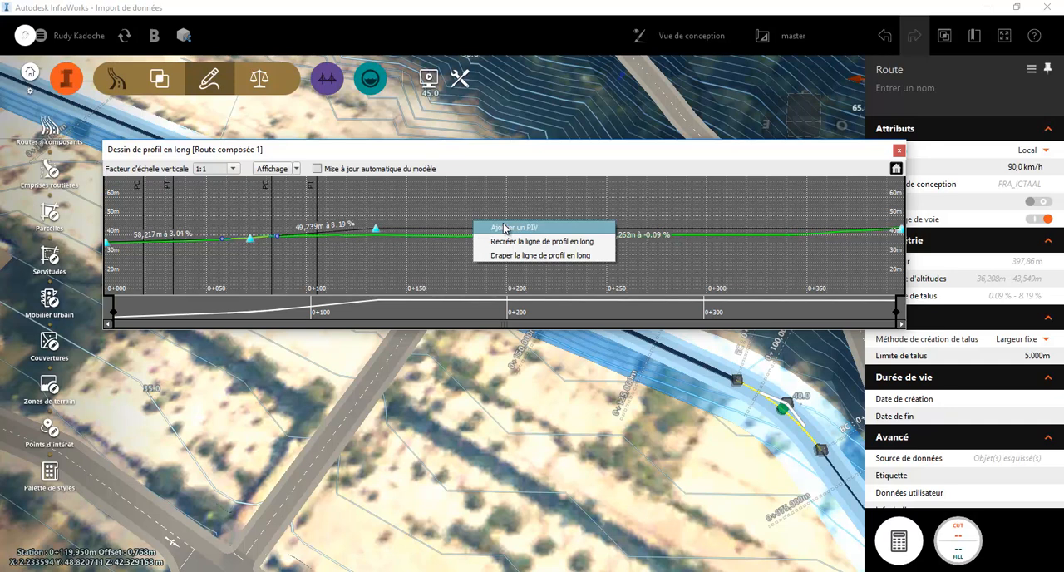
left_click(488, 223)
left_click_drag(472, 236, 472, 238)
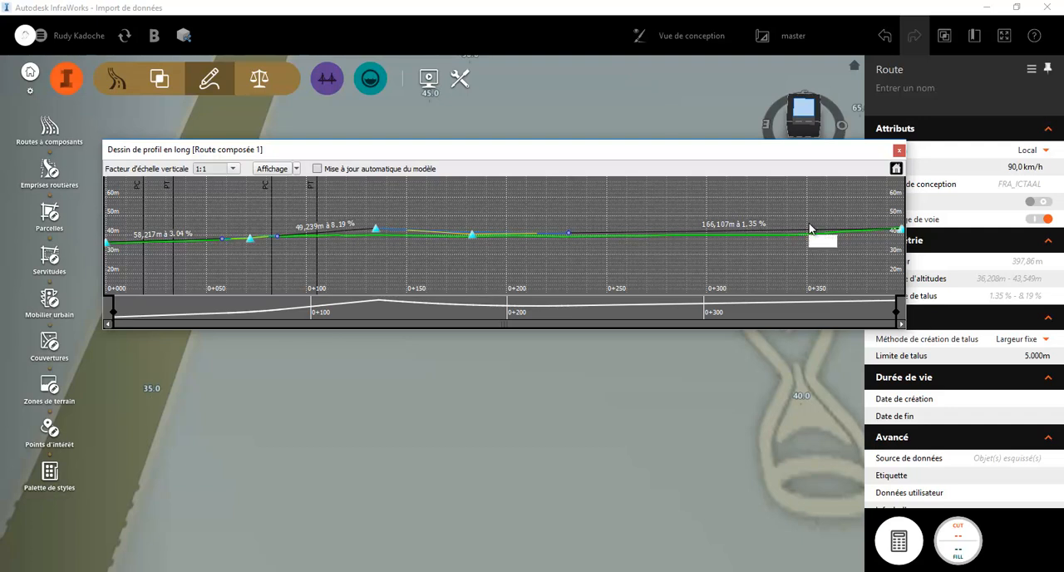
left_click(898, 150)
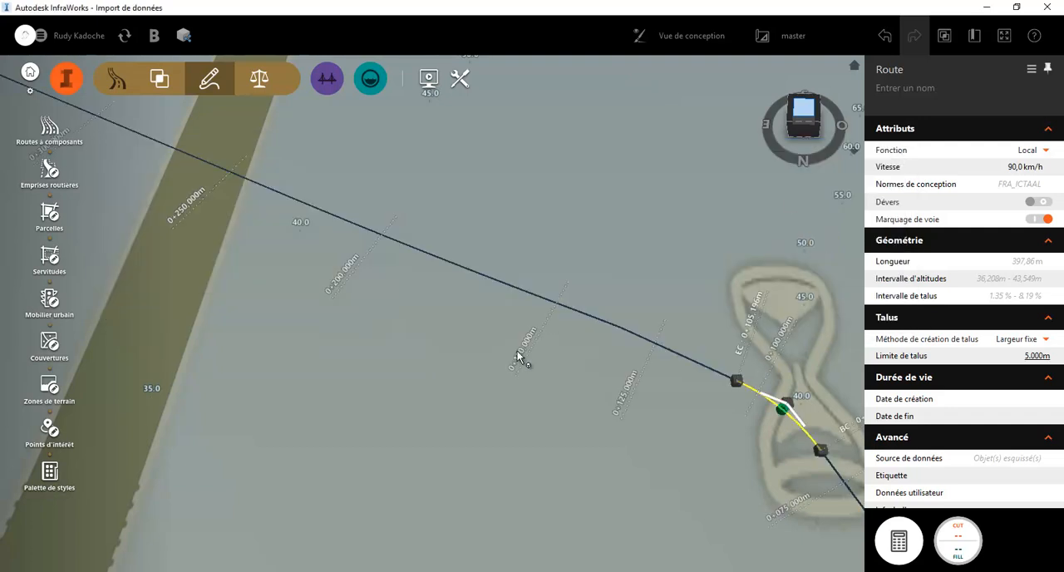
Examine the road's cross-section at station 0+000 in the cut-and-fill and terrain line displays, and close it
right_click(556, 302)
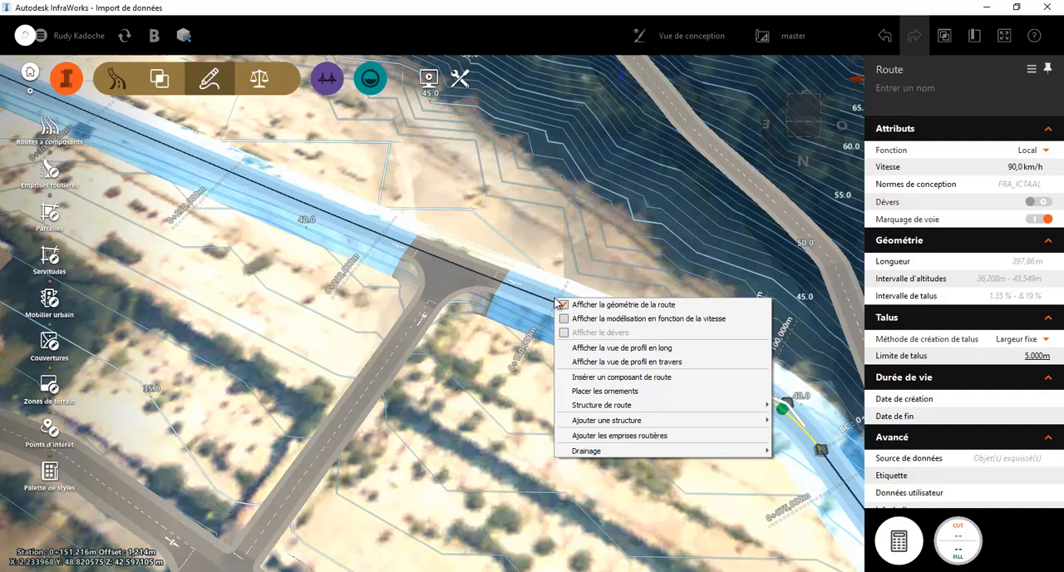
left_click(606, 361)
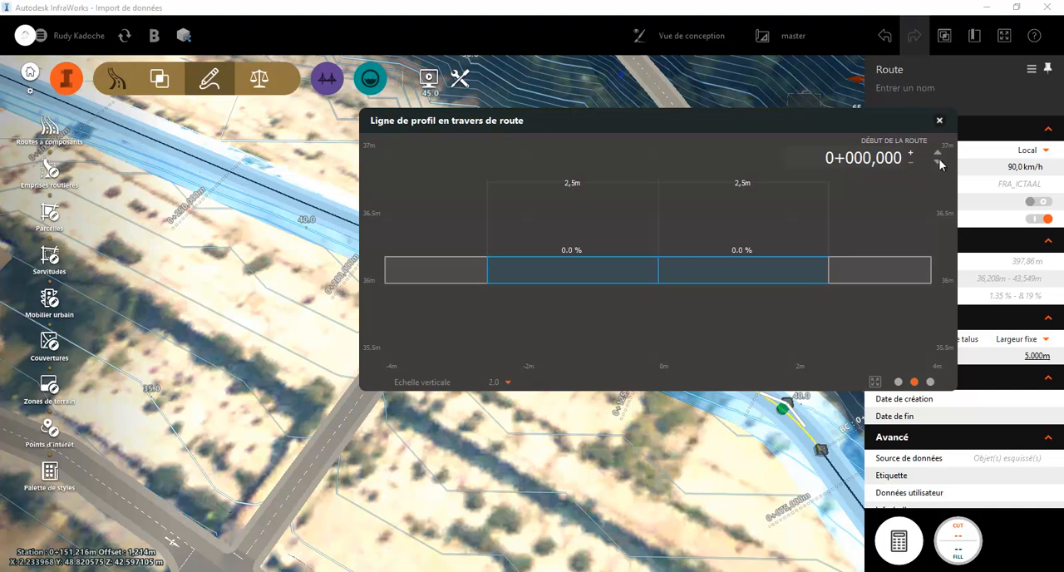
left_click(931, 381)
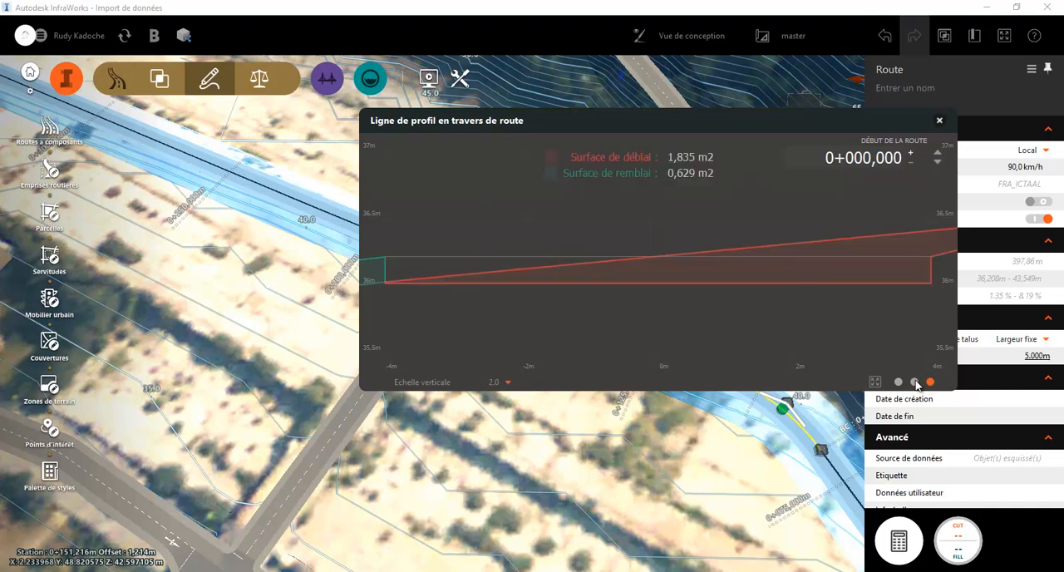
left_click(898, 383)
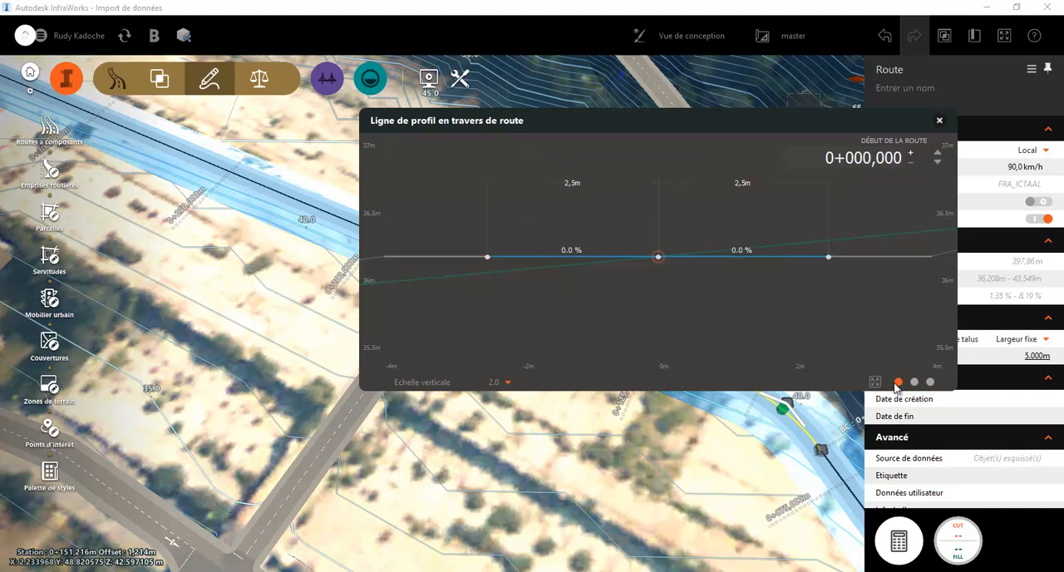
left_click_drag(745, 128, 537, 211)
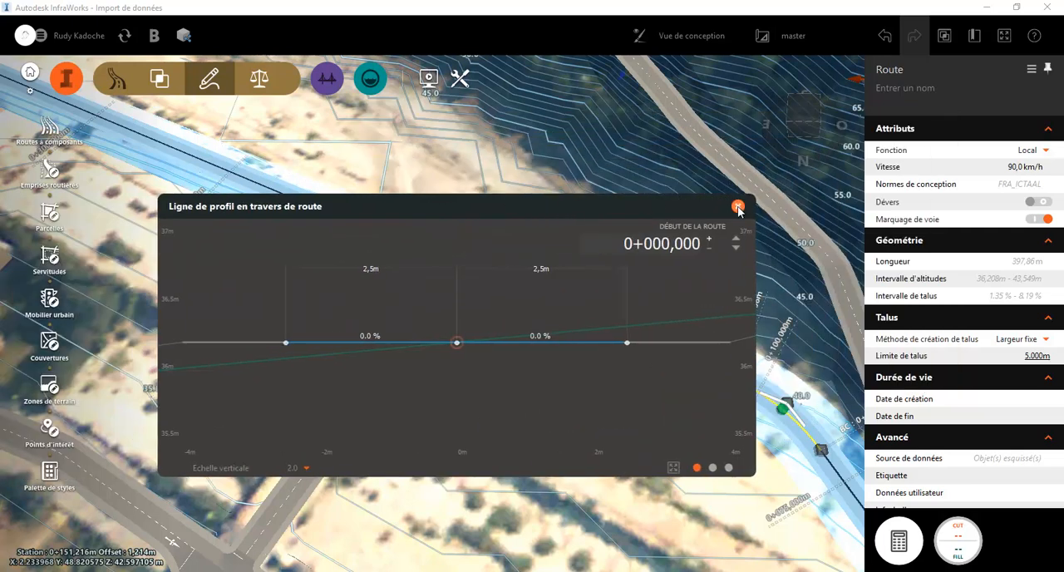
left_click(738, 207)
Enable superelevation (Dévers) on the road, regenerate the scene, and reopen the cross-section in the terrain line display
left_click(1045, 201)
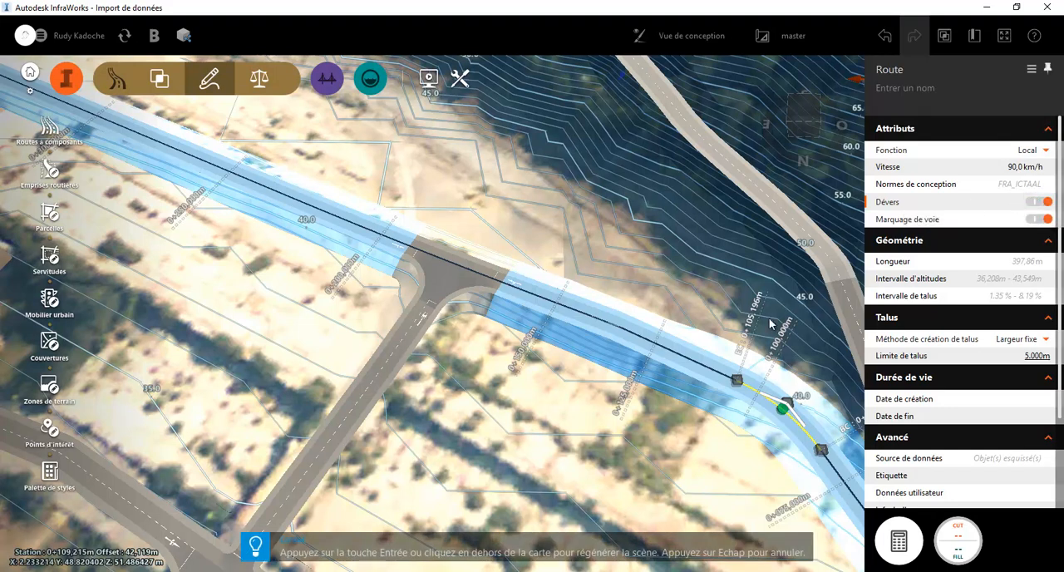
key("Return")
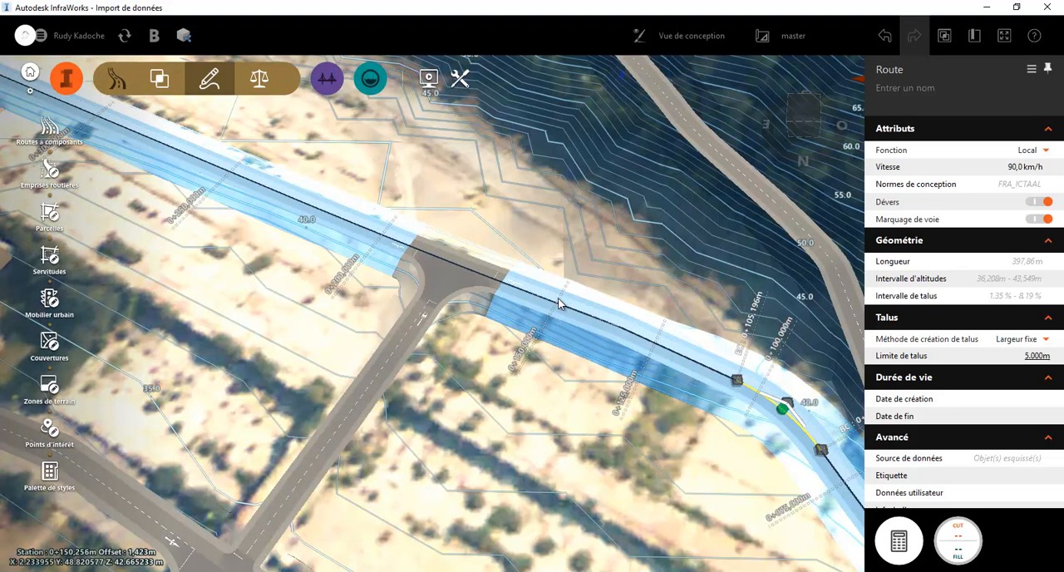
right_click(559, 304)
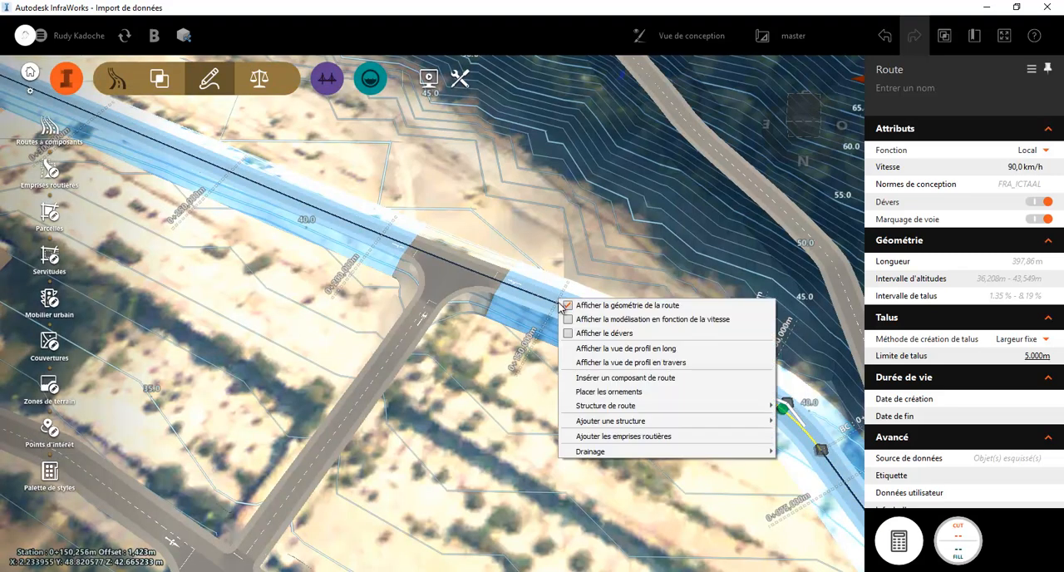
left_click(611, 362)
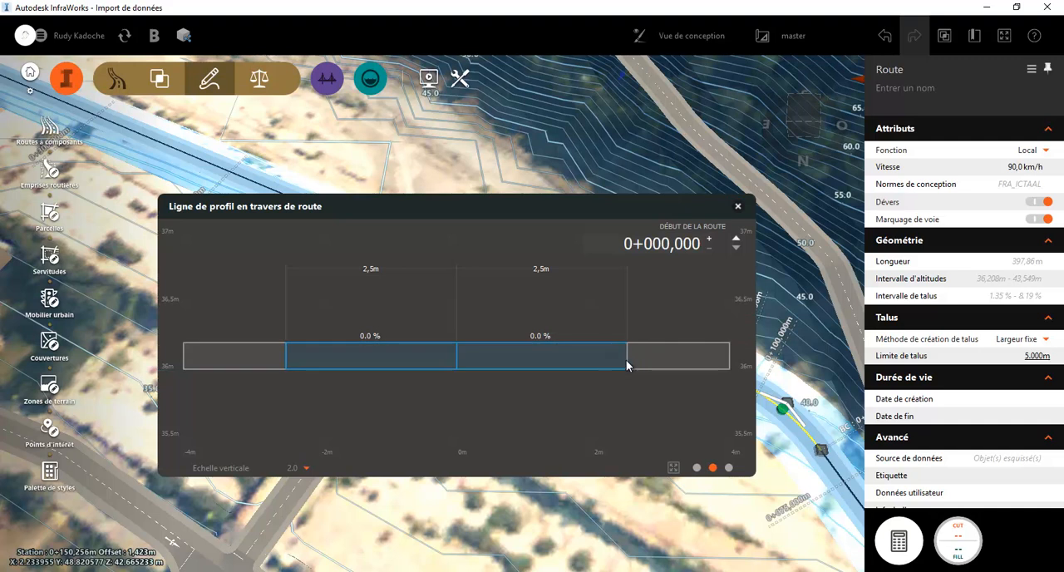
left_click(697, 468)
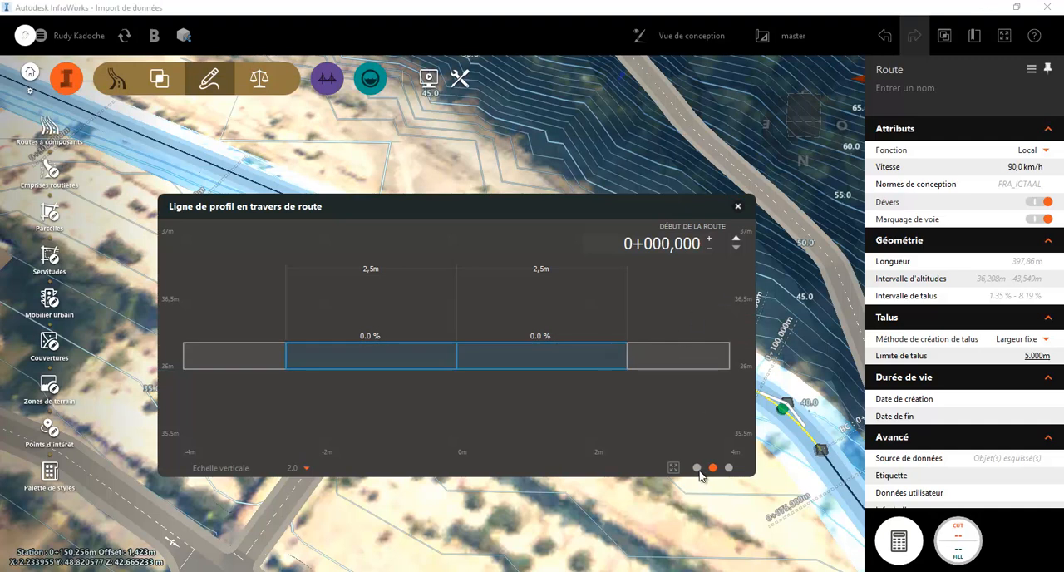
Step the cross-section through the superelevation stations from the start of the road up to 0+141,668 to examine the lane slopes
left_click(736, 240)
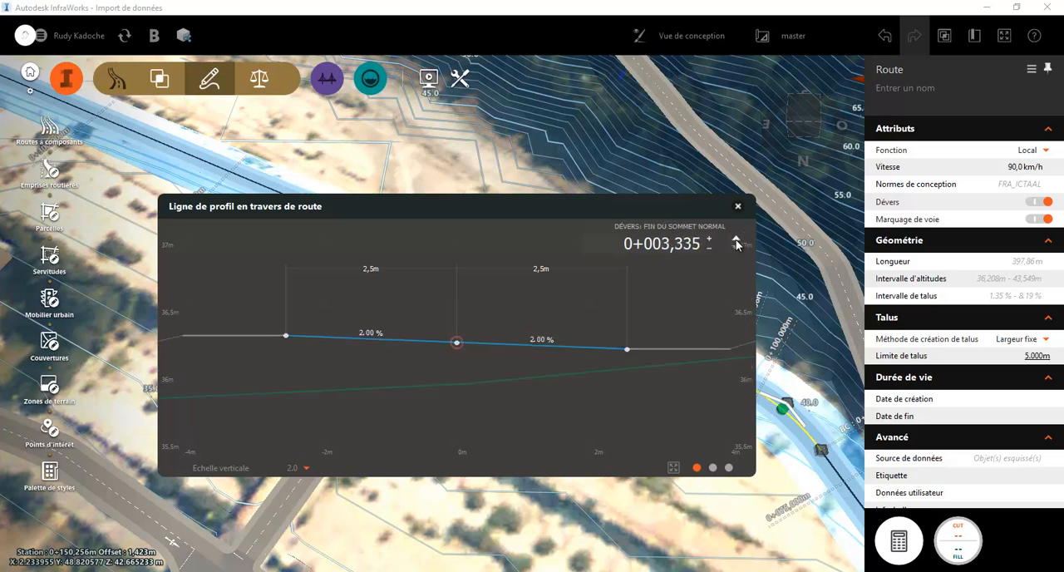
left_click(736, 240)
left_click_drag(601, 202, 432, 252)
scroll(654, 332, "down", 3)
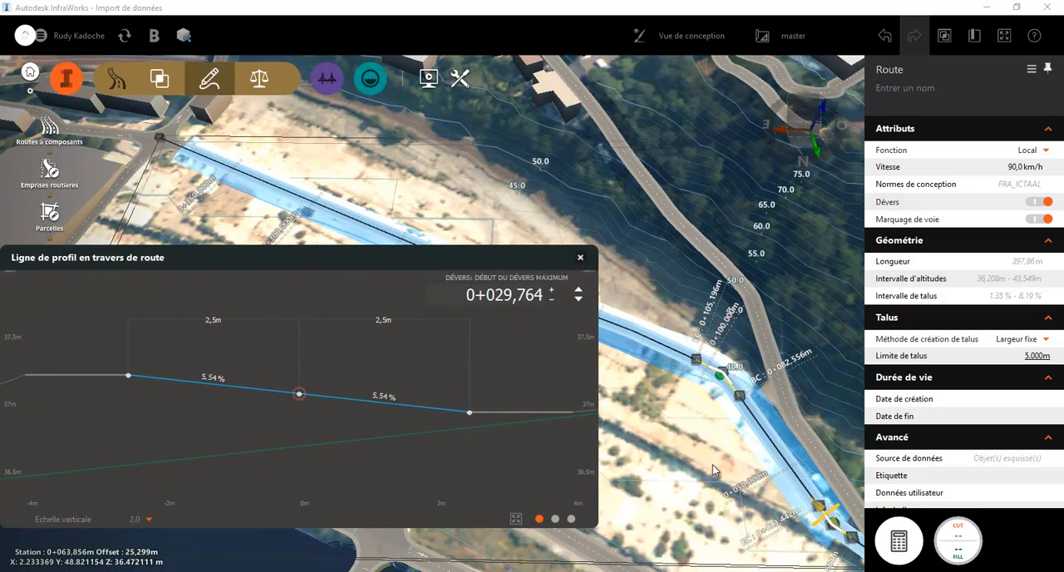
left_click(578, 298)
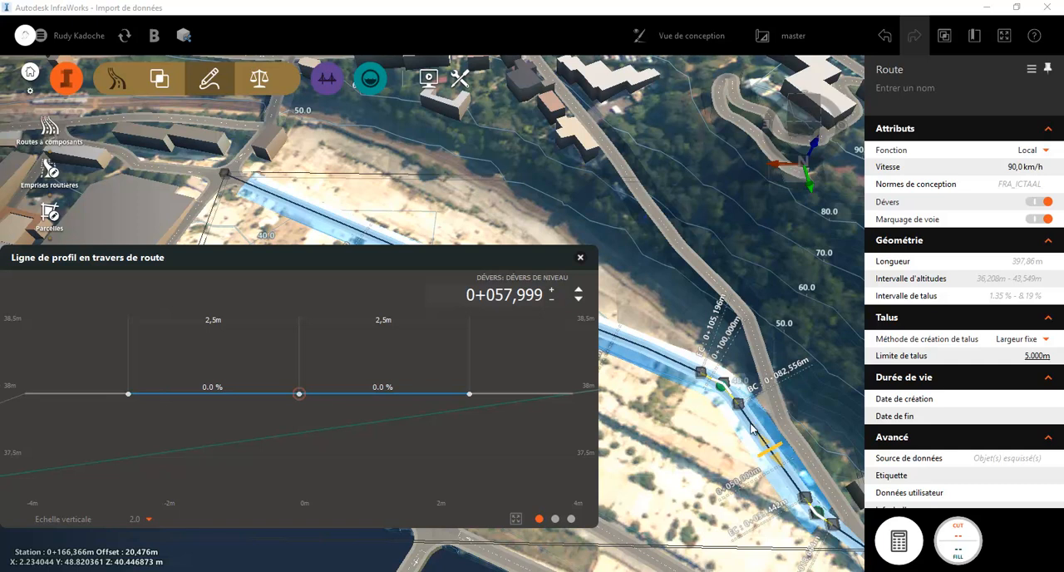
left_click(579, 295)
left_click(580, 295)
left_click(579, 295)
left_click(579, 295)
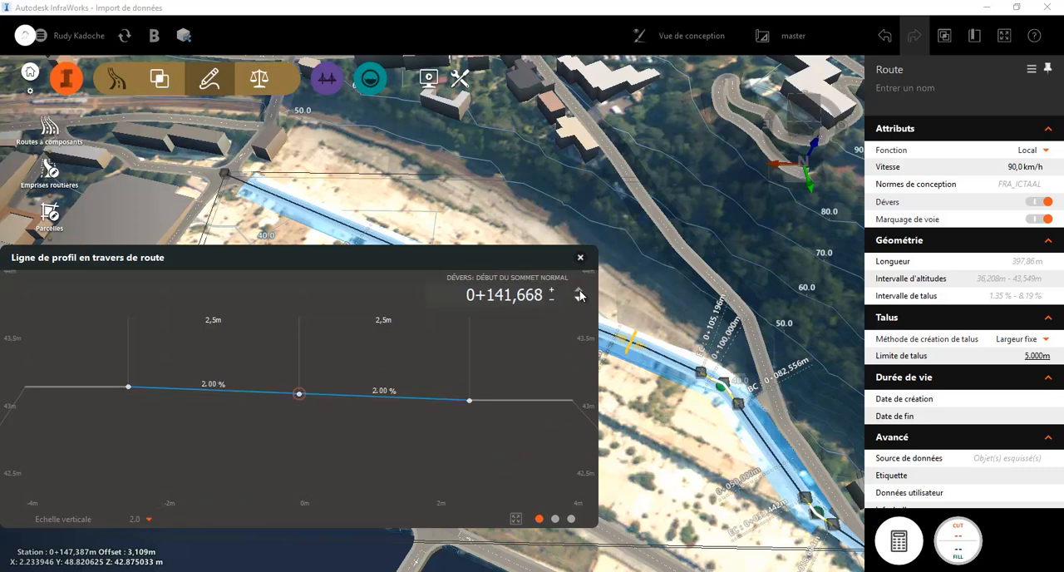
Check the cut-and-fill areas and the lane display of the cross-section at station 0+141,668, and close the cross-section view
left_click(571, 519)
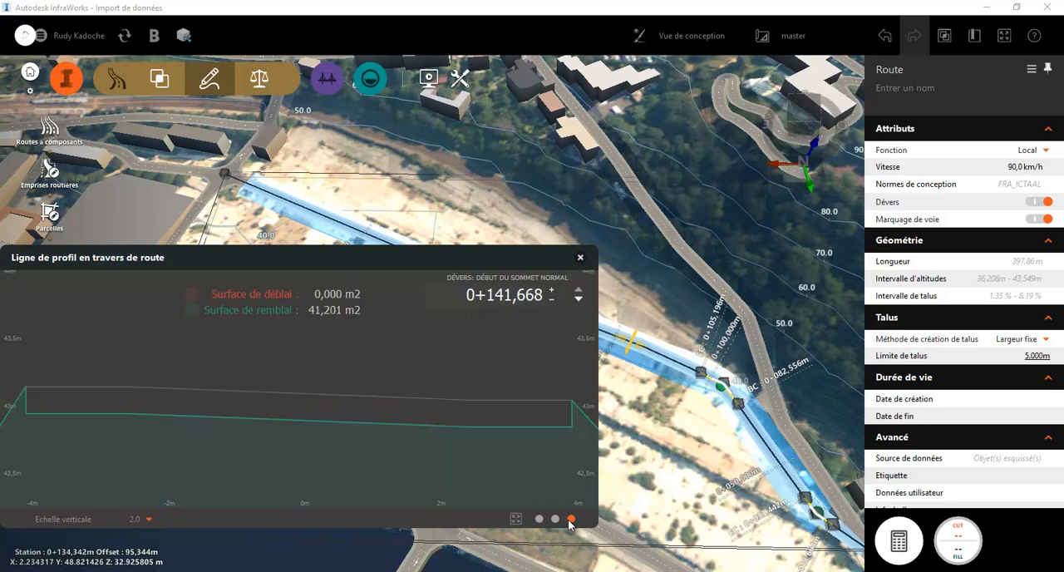
left_click(554, 520)
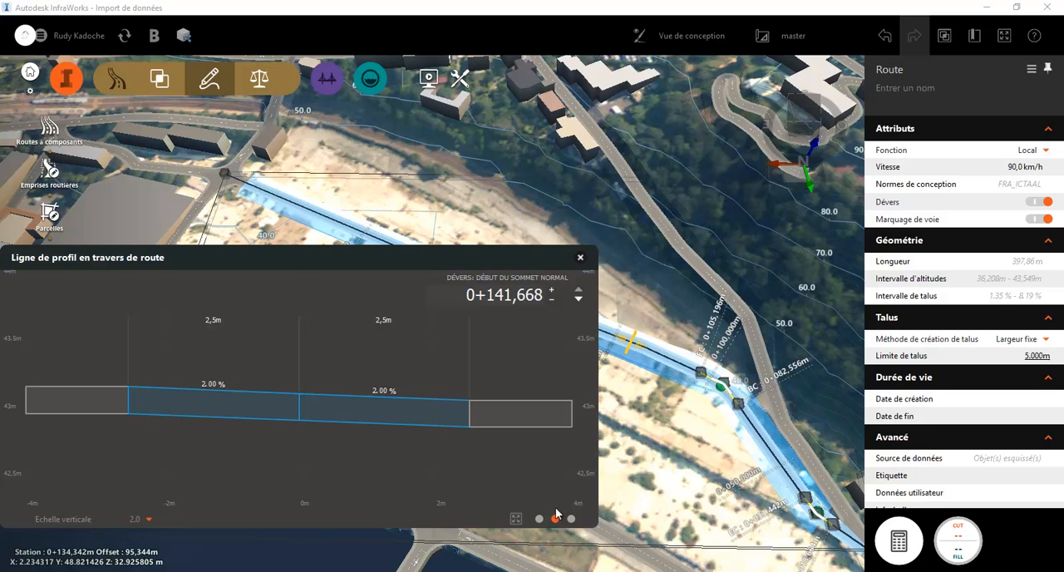
left_click(580, 258)
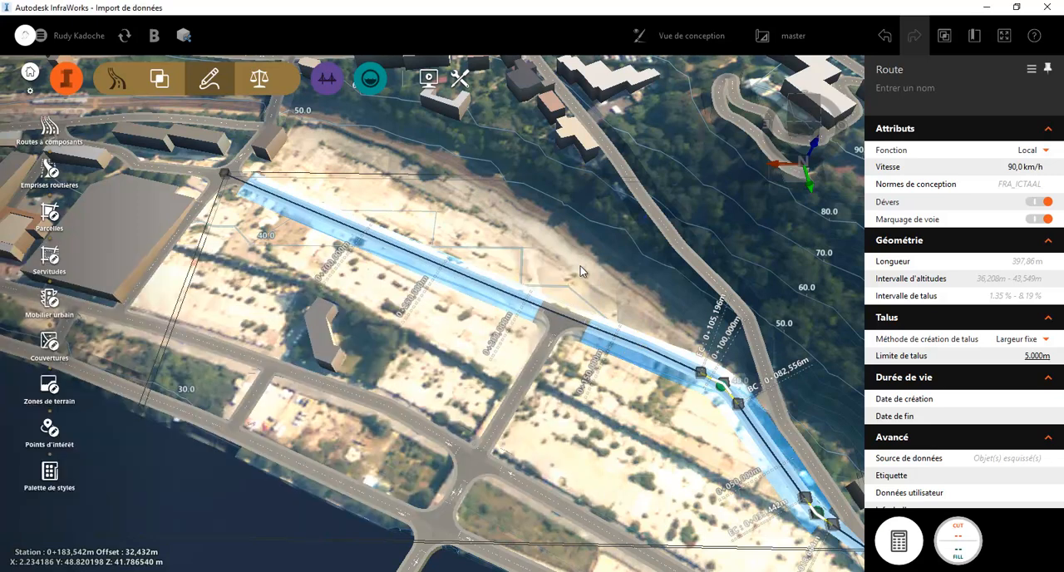
key("super")
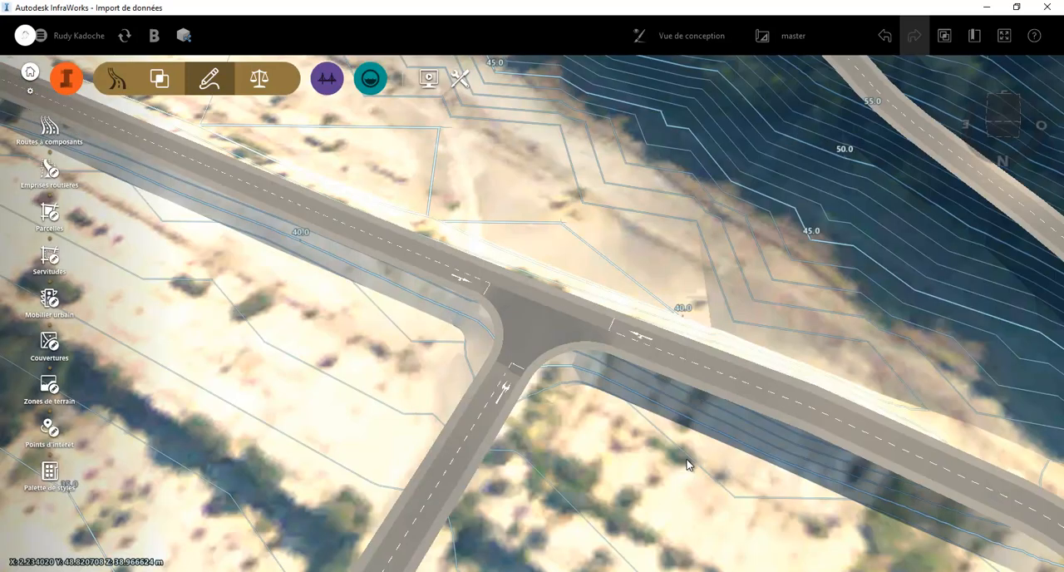
Enlarge the turning zone at Intersection 2 to a radius of about 19 m and extend its widening along the side road
left_click(561, 343)
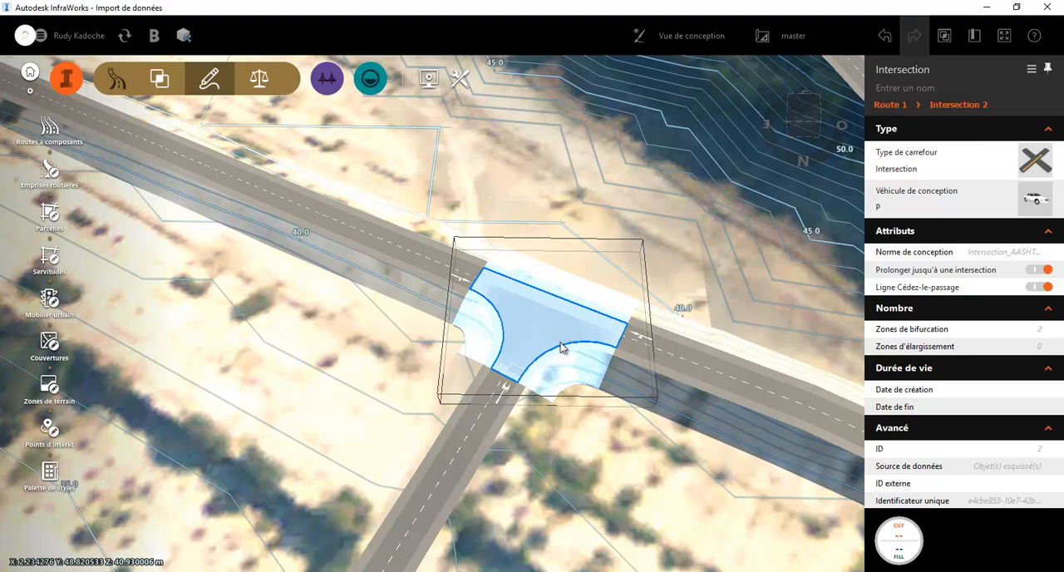
left_click(563, 345)
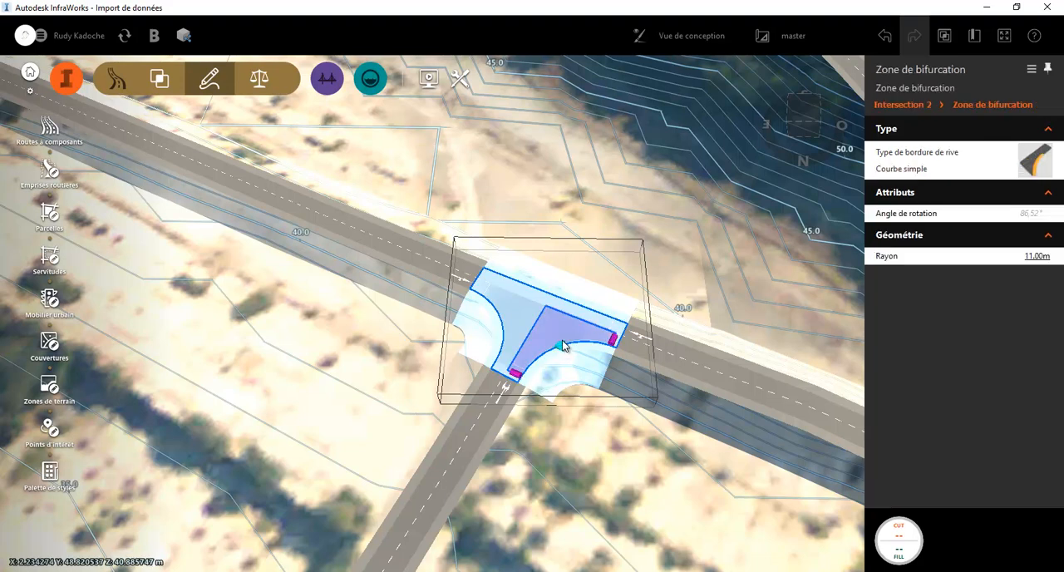
left_click_drag(563, 349, 607, 381)
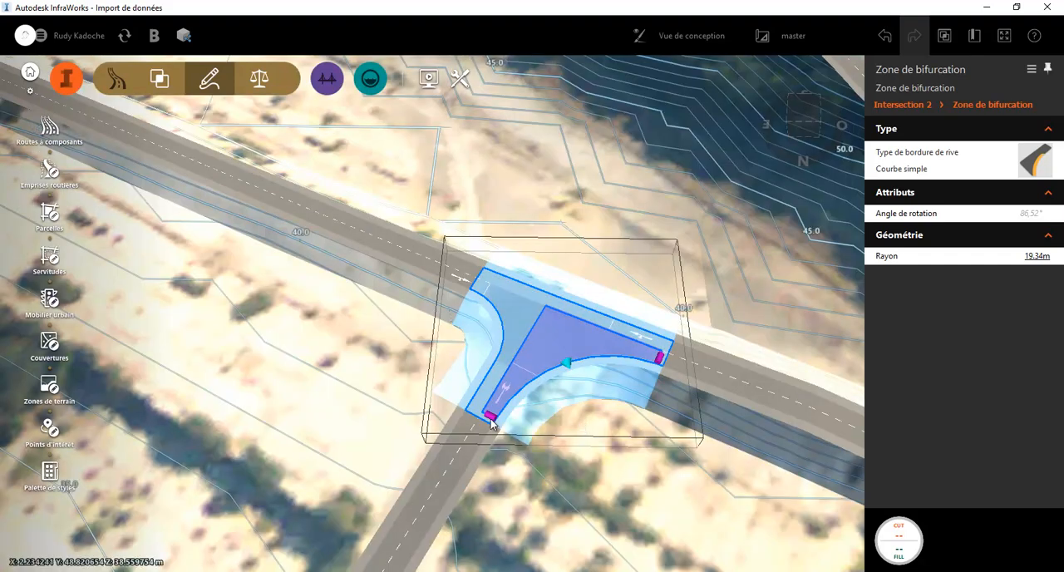
left_click_drag(489, 421, 417, 525)
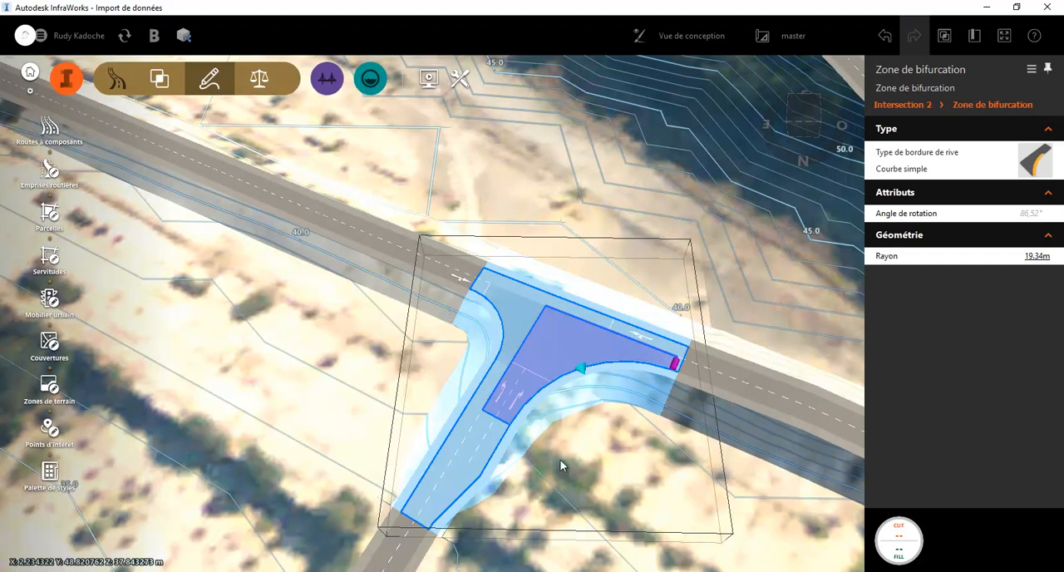
key("Escape")
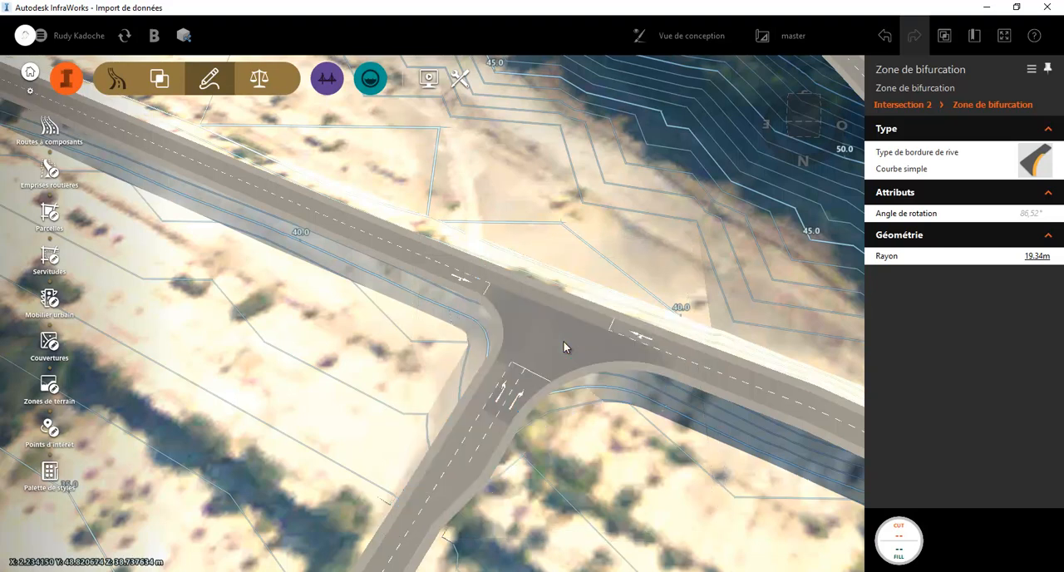
Set the intersection's design vehicle to SU-9
left_click(579, 359)
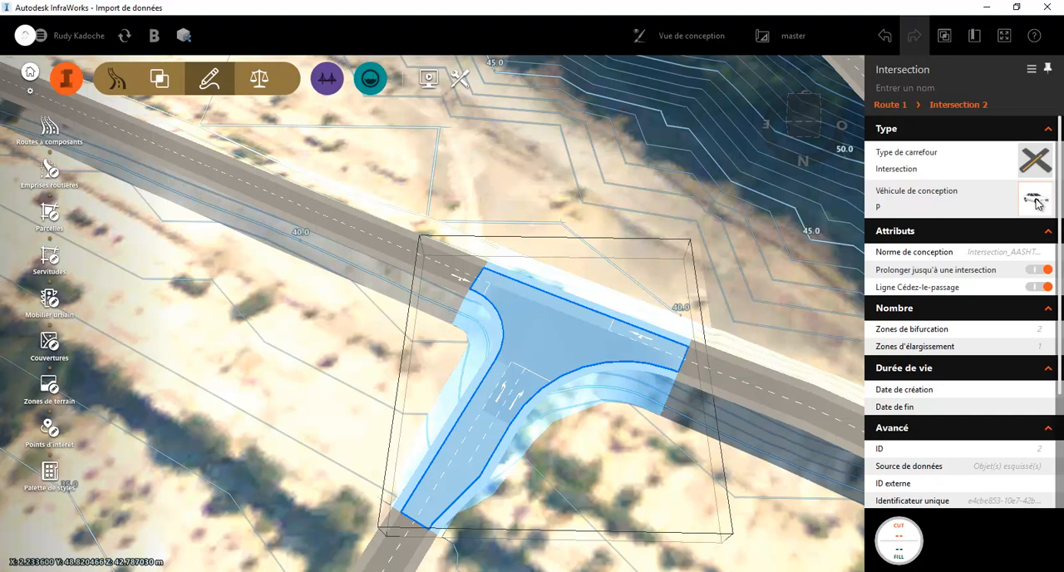
left_click(1035, 201)
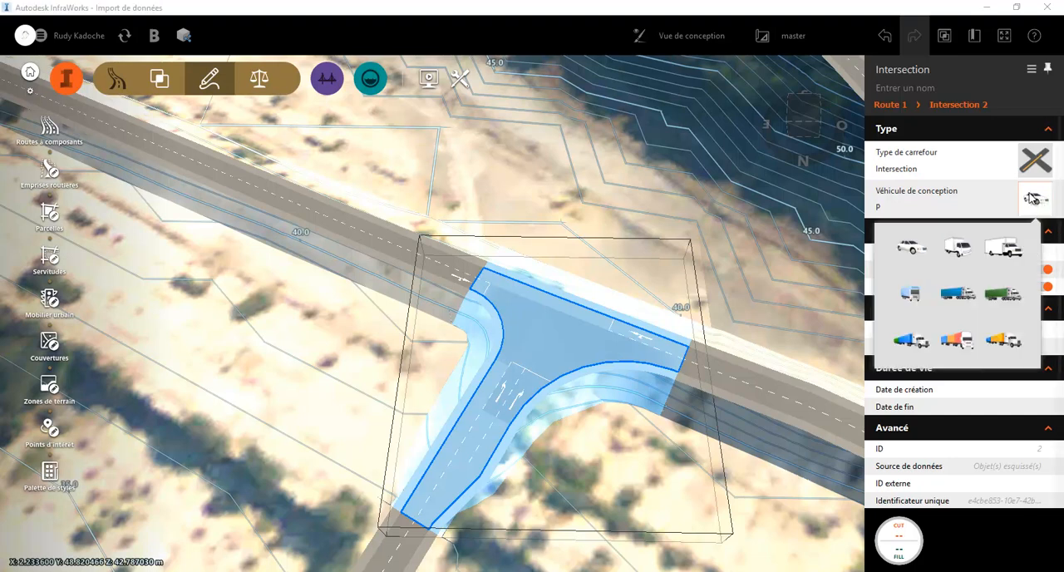
left_click(954, 248)
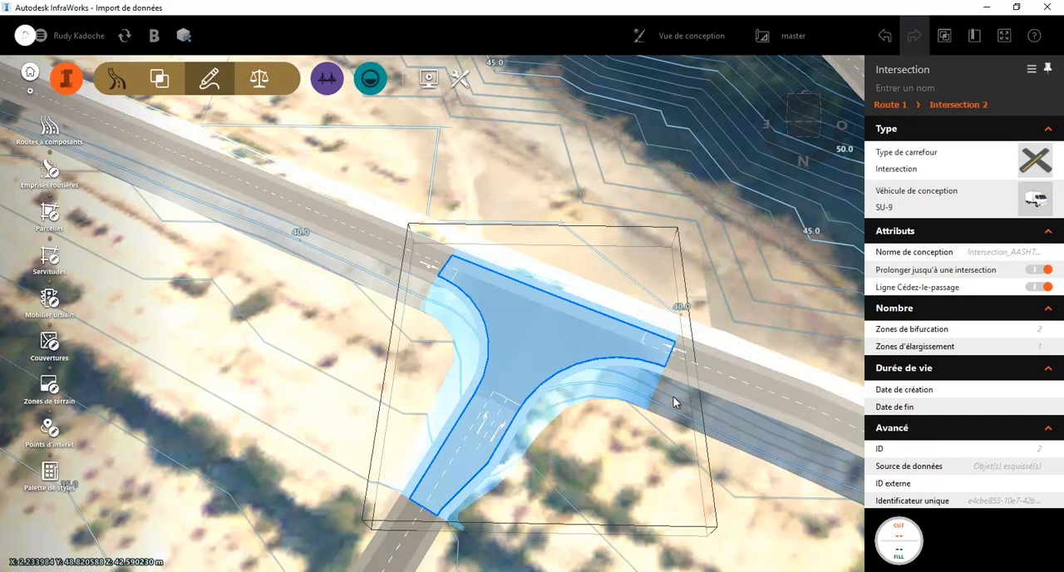
key("Escape")
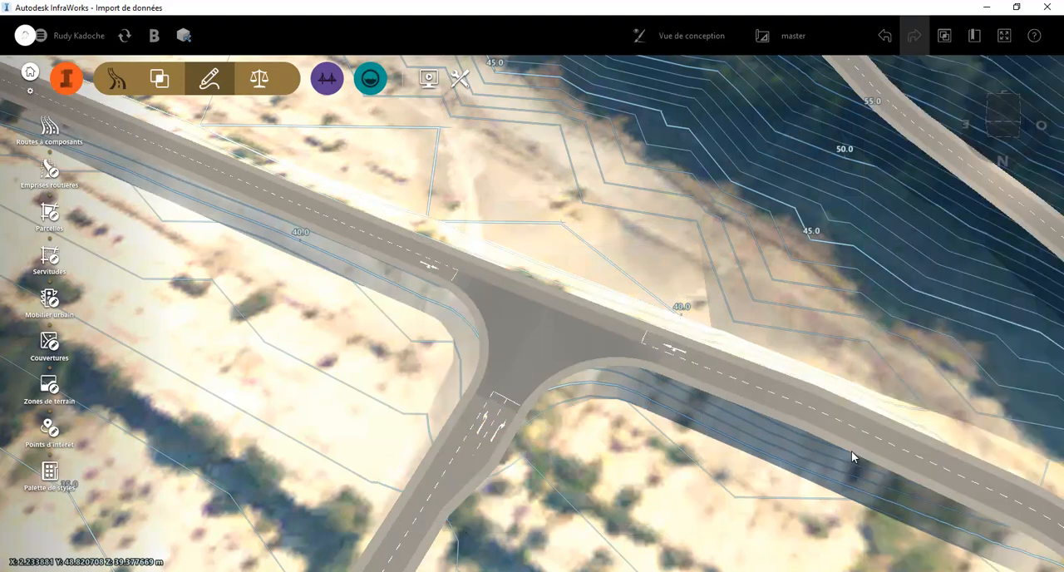
Convert the T-intersection on Route 1 into a roundabout (carrefour giratoire)
left_click(527, 342)
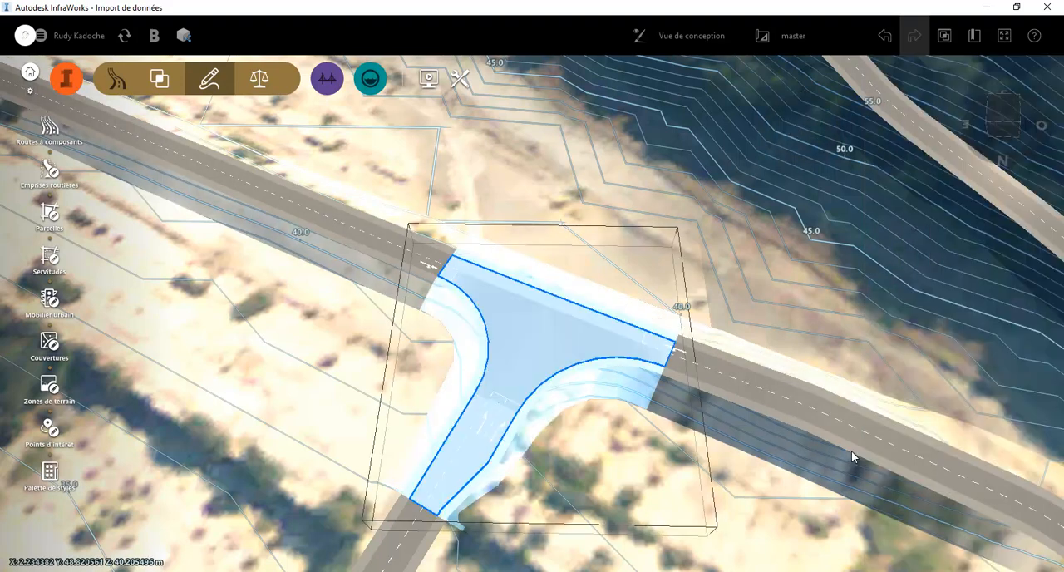
left_click(526, 342)
right_click(527, 343)
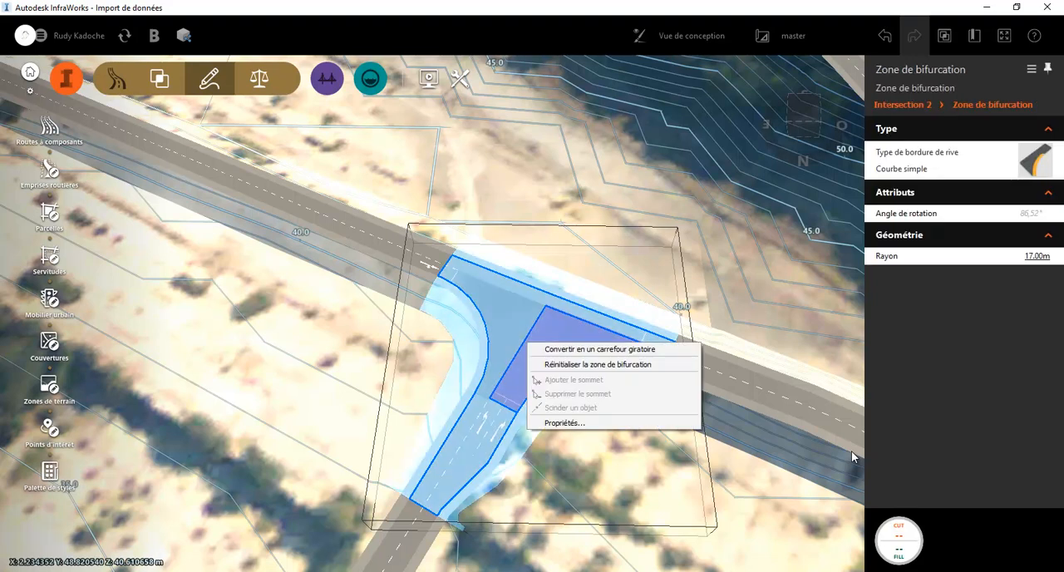
left_click(599, 349)
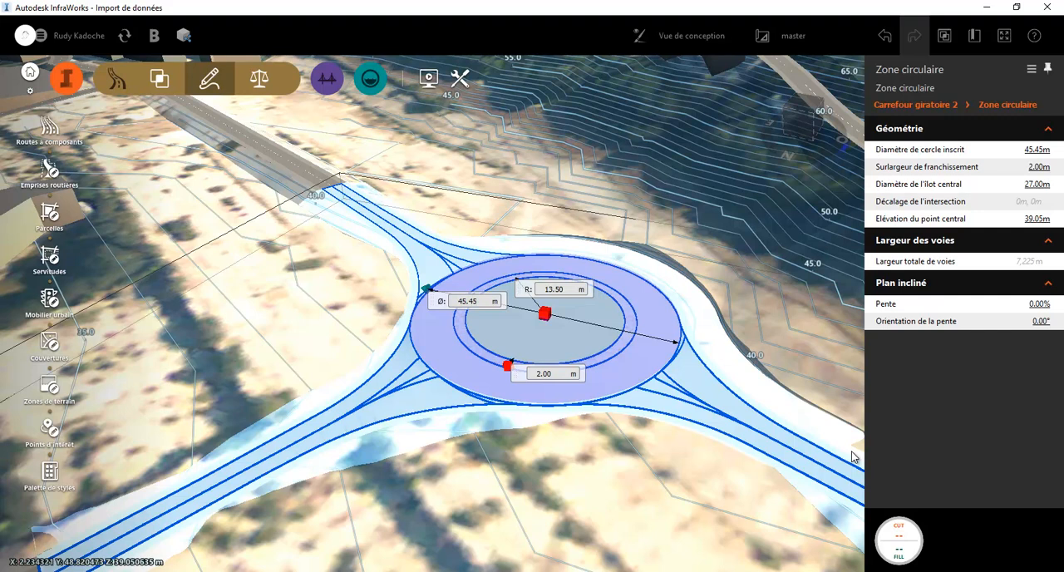
Examine the roundabout's circular zone geometry and the available roundabout design standards
left_click_drag(853, 457, 853, 456)
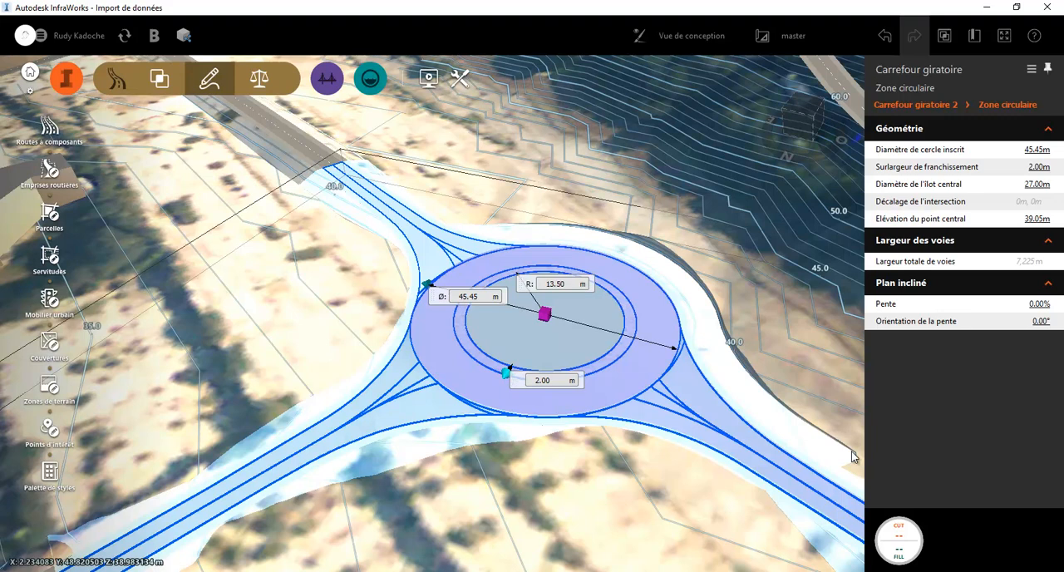
key("Escape")
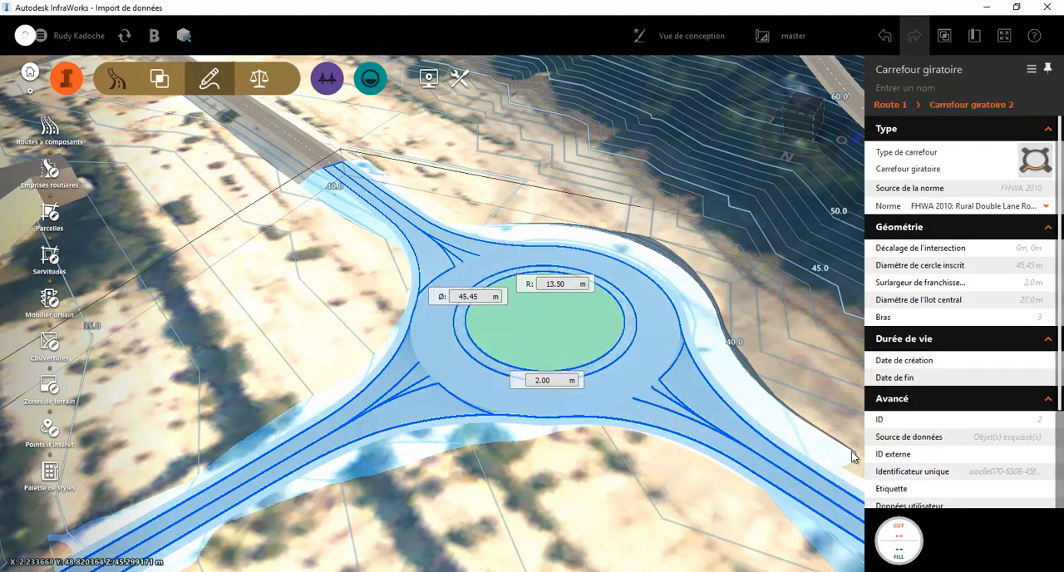
left_click(1045, 206)
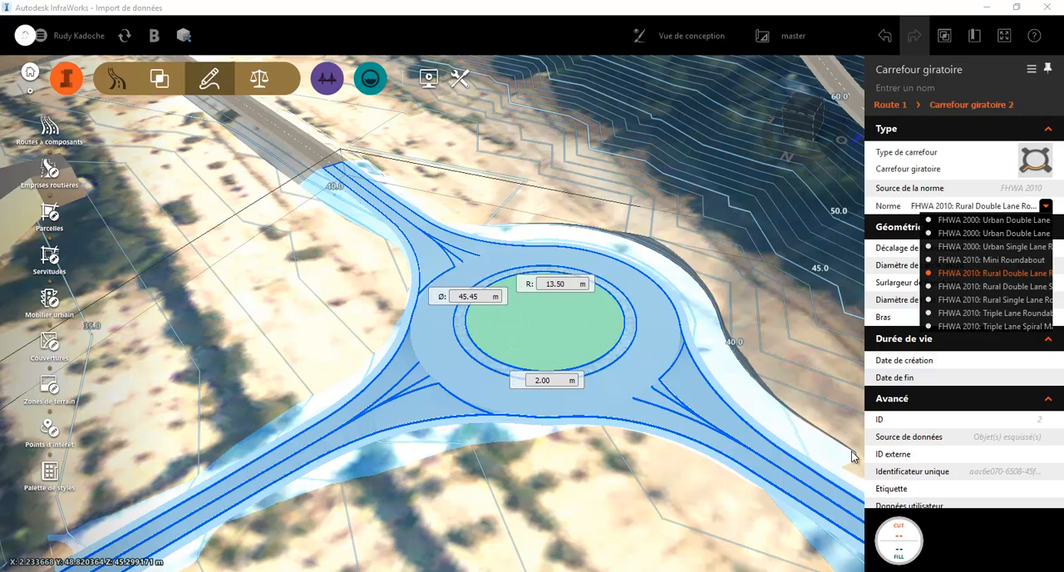
left_click(1046, 206)
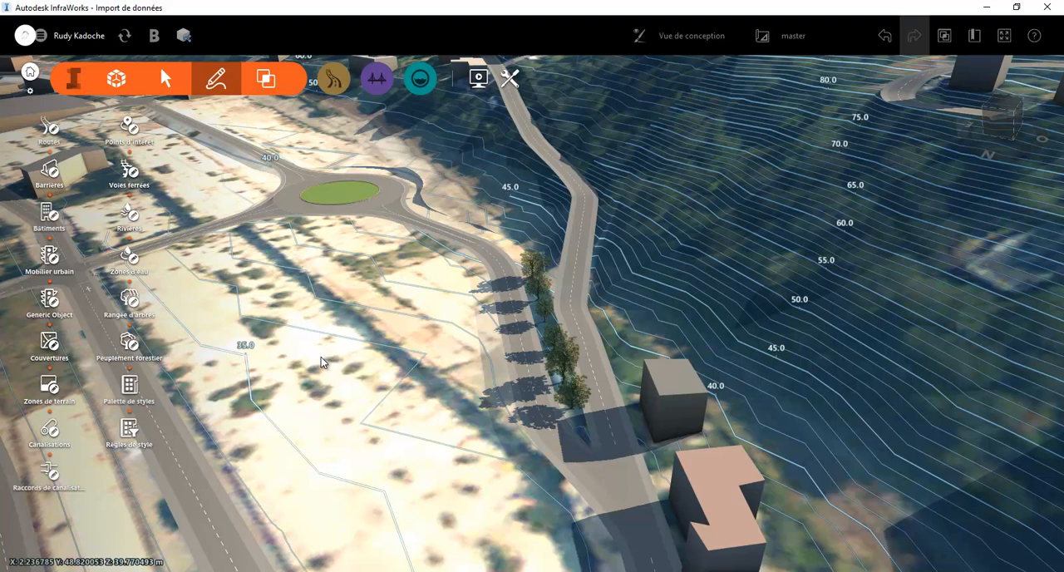
Review the available road design standards in the model properties and close them without applying a change
left_click(116, 78)
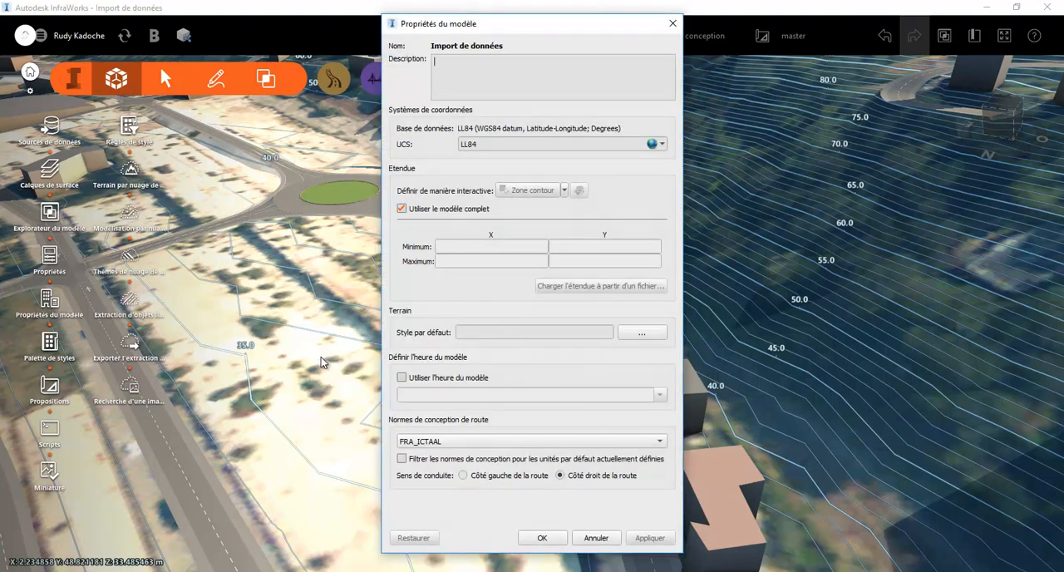
left_click(659, 441)
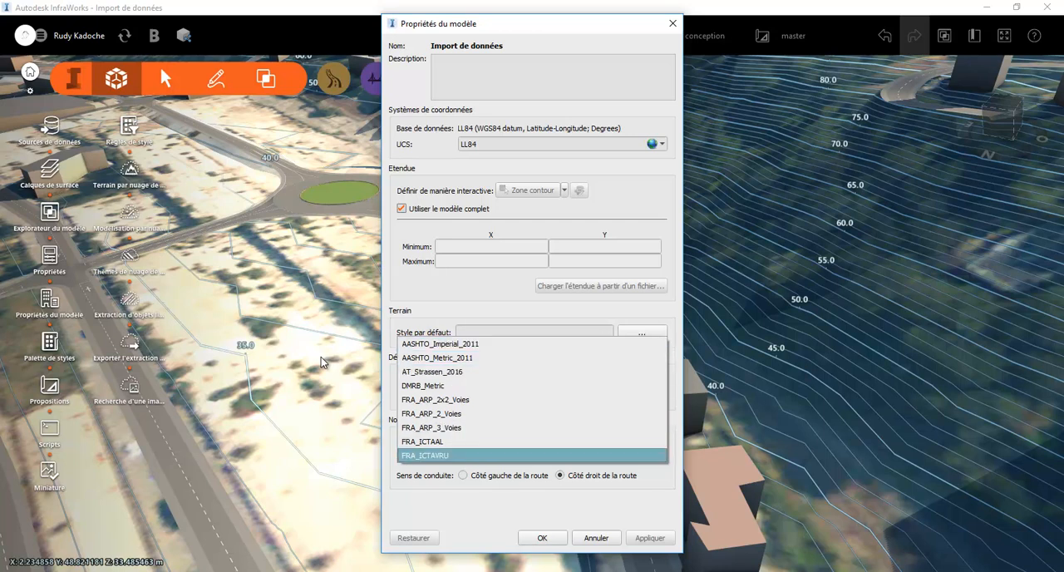
left_click(673, 23)
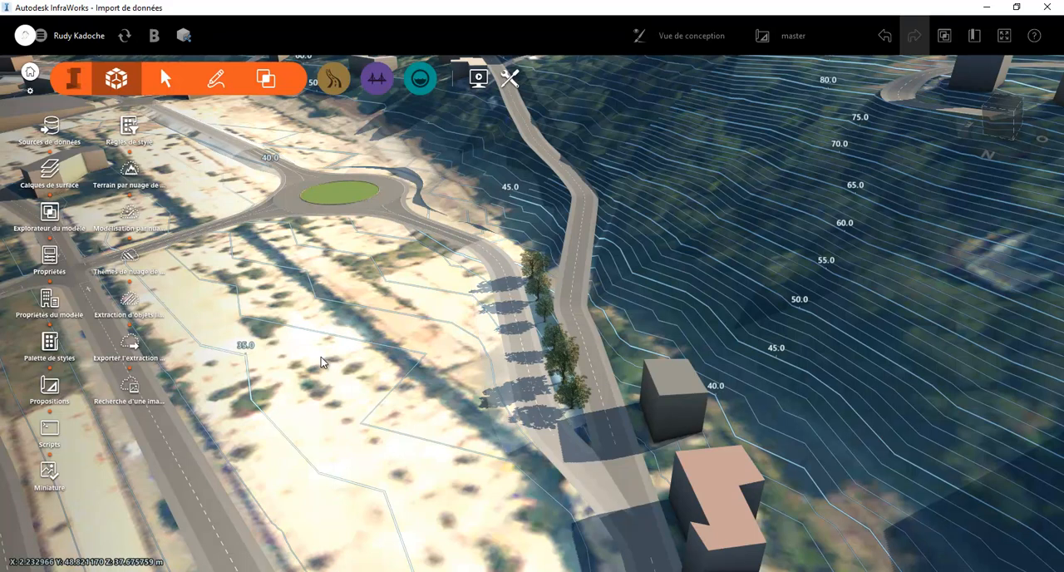
Inspect the commands and the function (Fonction) options available for the tree-lined road leading to the roundabout
right_click(525, 367)
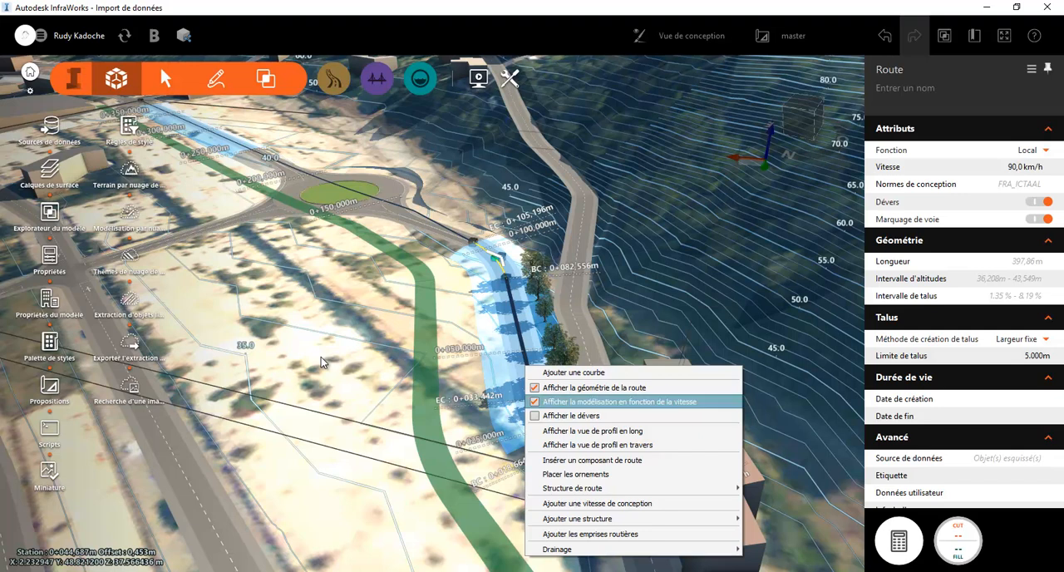
left_click(321, 357)
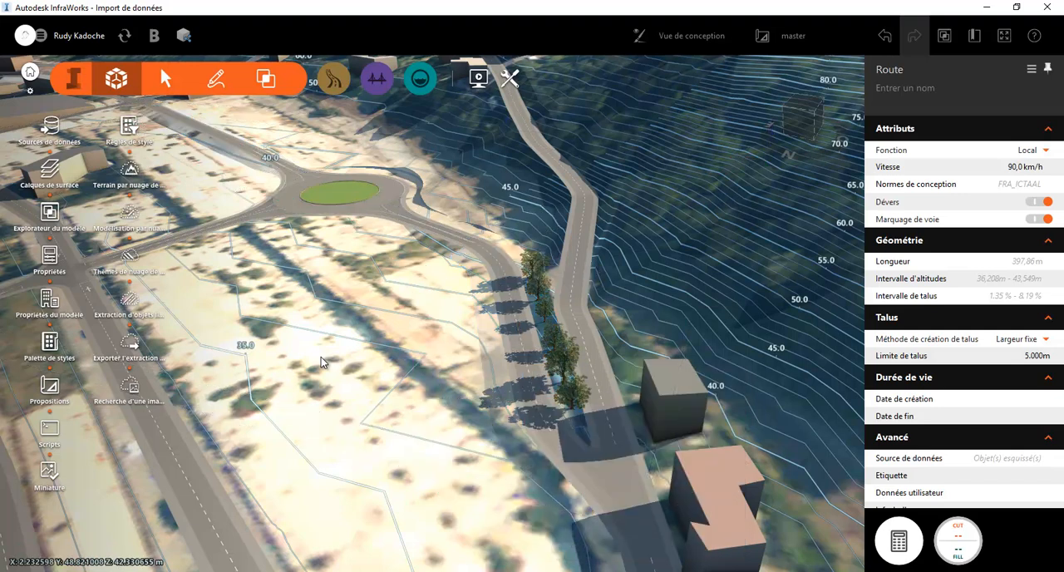
left_click(530, 377)
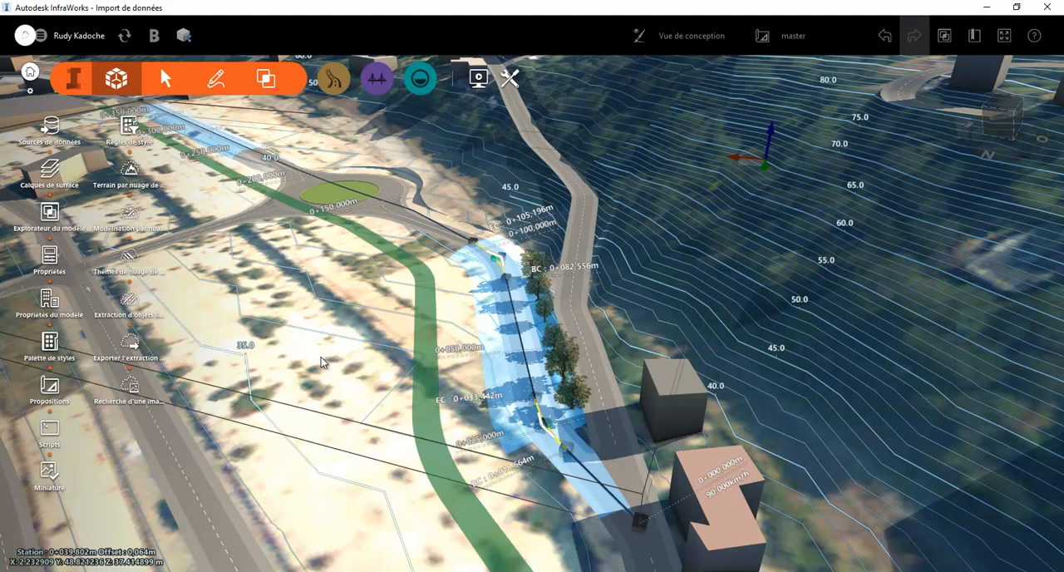
left_click(1045, 151)
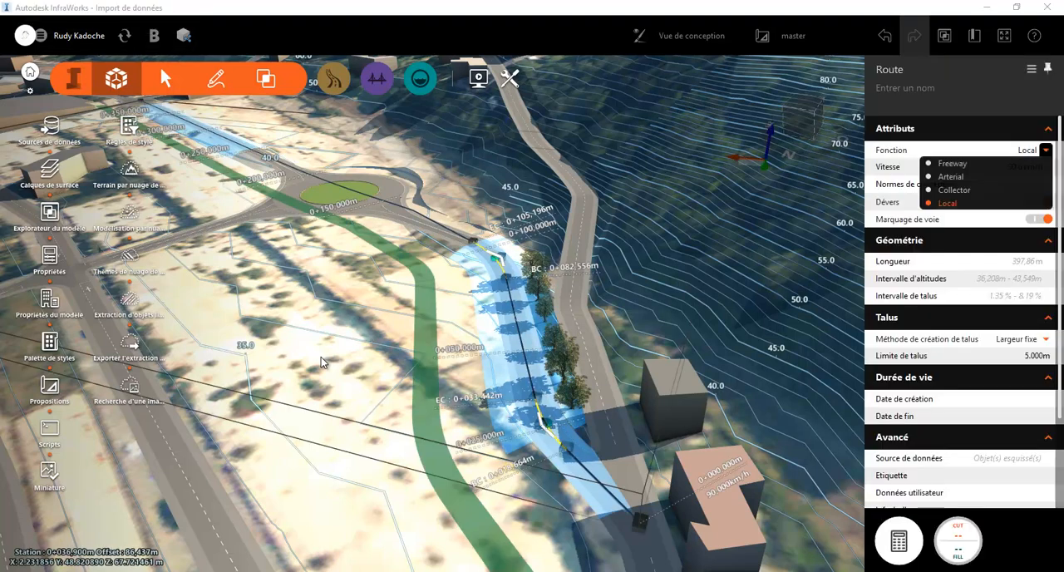
left_click(1046, 150)
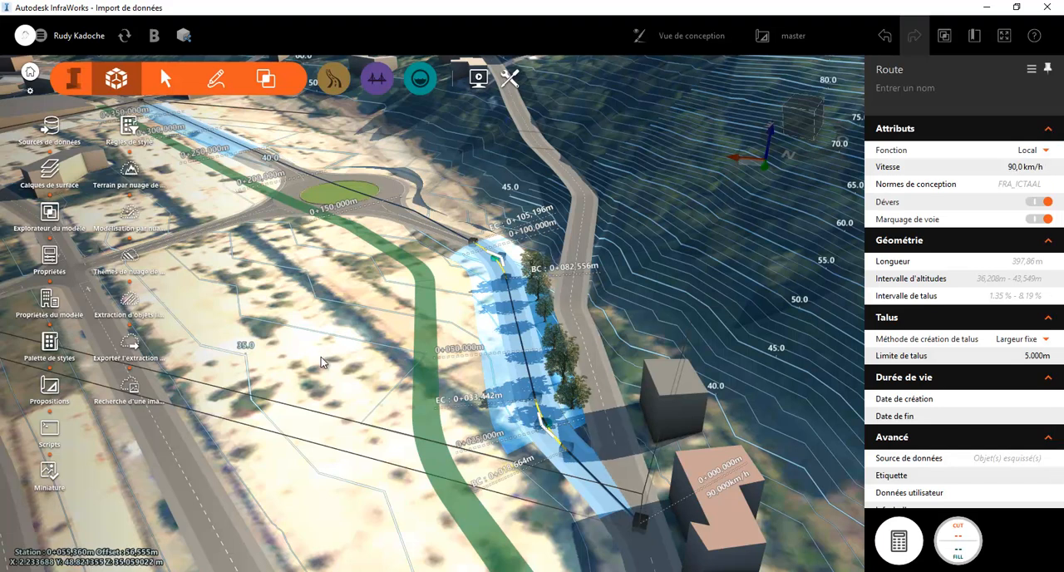
Analyse the road's forward stopping sight distance on lane 1, then review its material quantities and close them
left_click(334, 78)
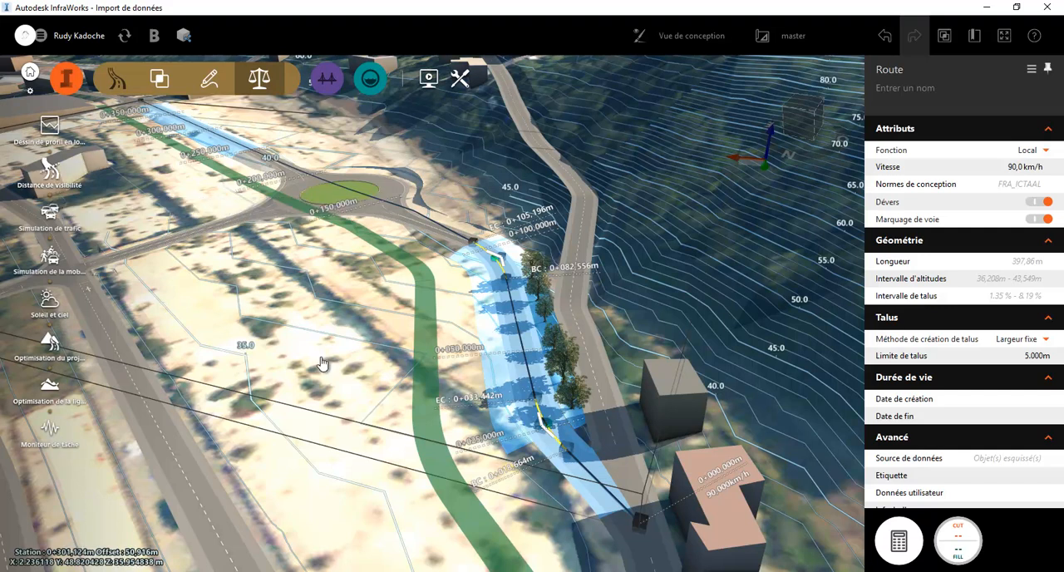
left_click(50, 170)
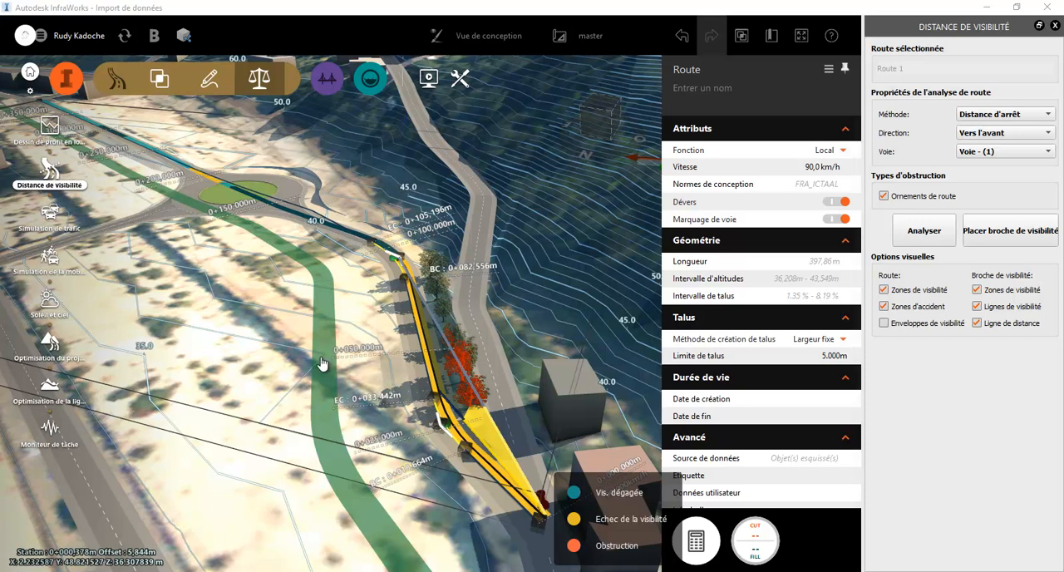
key("Escape")
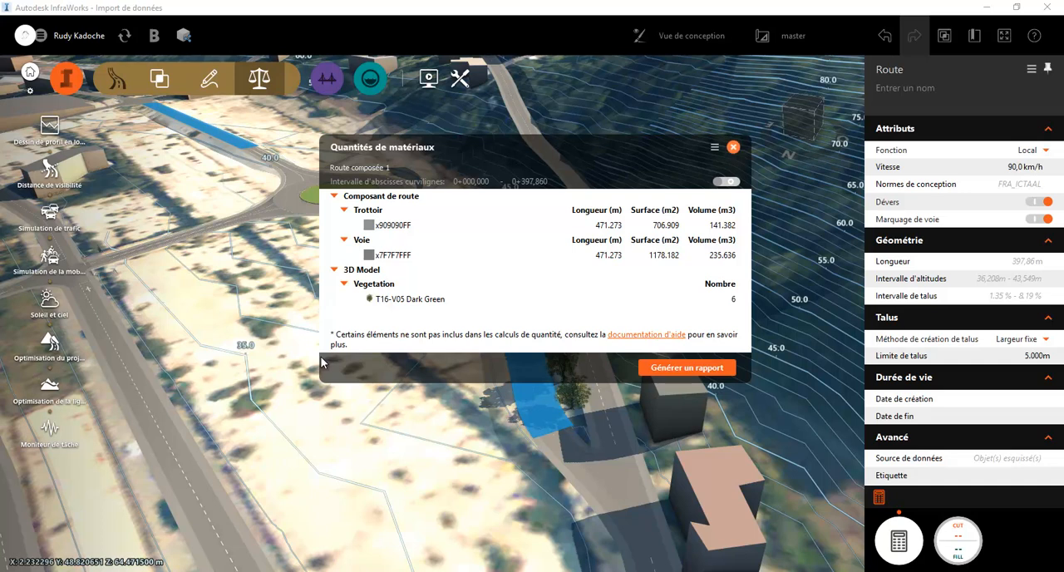
key("Escape")
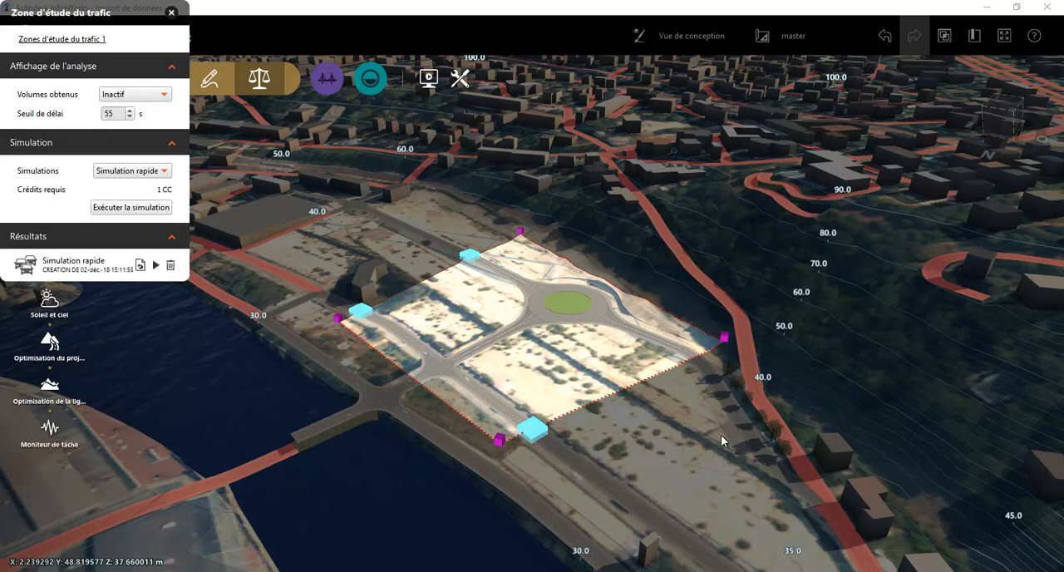
Run the quick traffic simulation (Simulation rapide) for the study zone, then play the existing result's animation and close the player
left_click(131, 208)
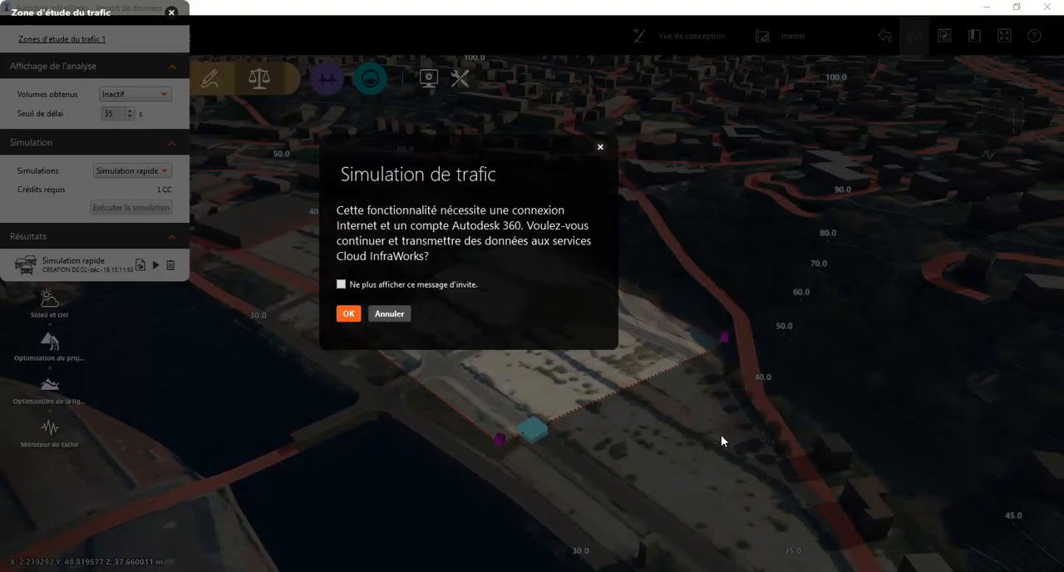
key("Return")
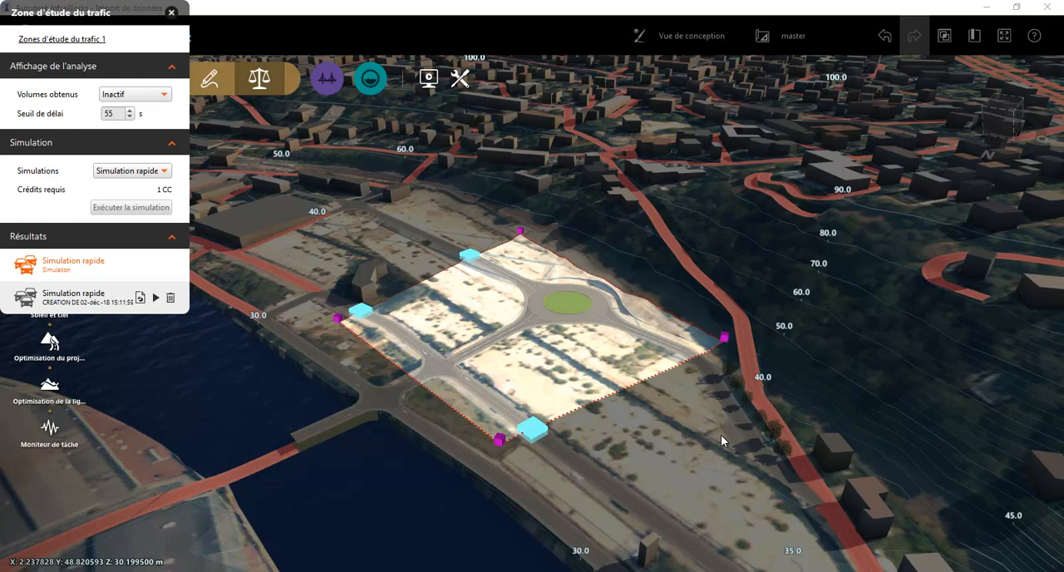
left_click(156, 297)
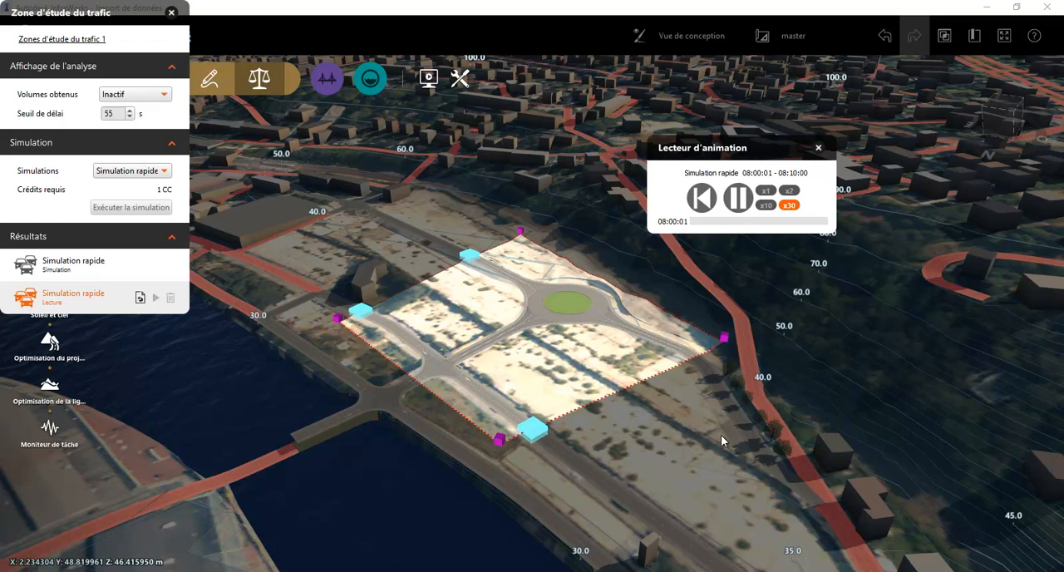
scroll(721, 435, "up", 2)
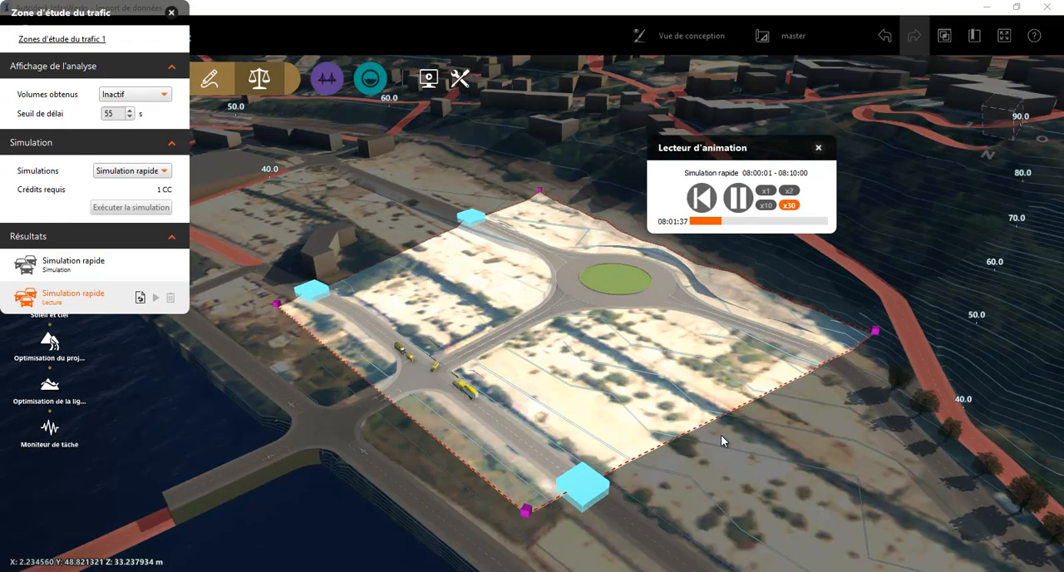
scroll(720, 440, "up", 1)
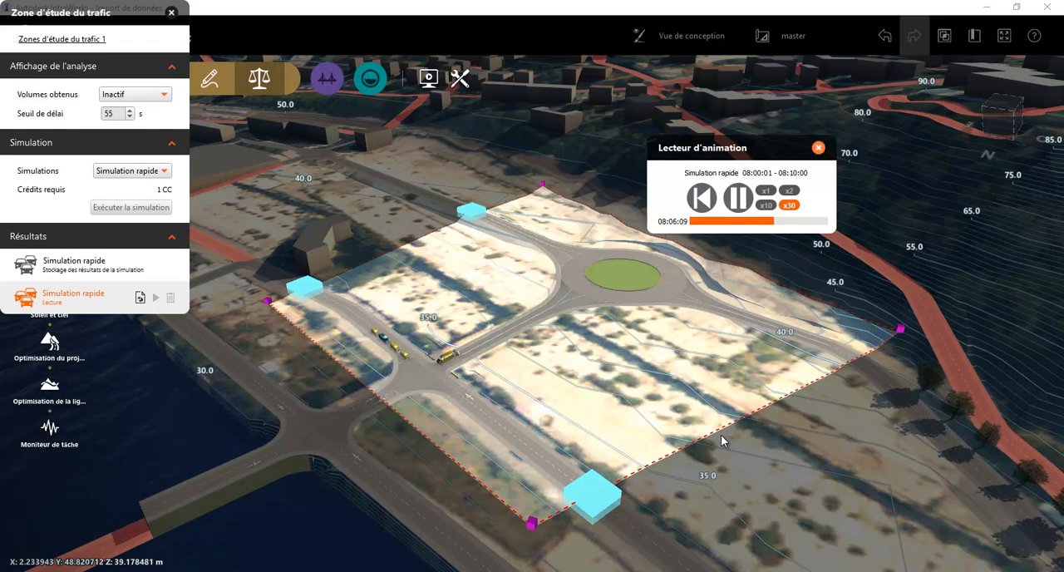
left_click(818, 148)
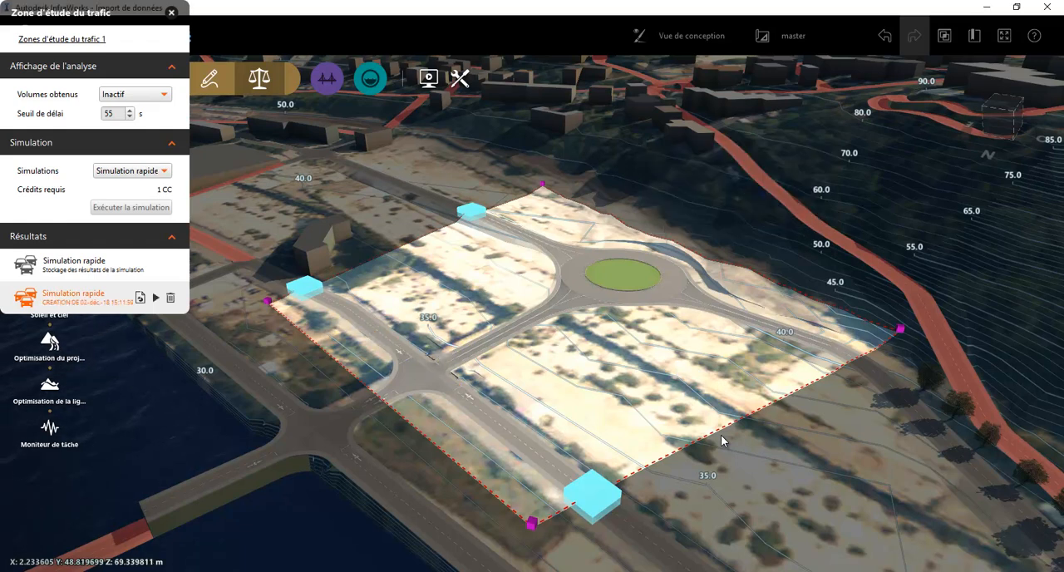
Open the traffic study zone in Traffic Analyst, agreeing to send data to the InfraWorks cloud services
right_click(506, 304)
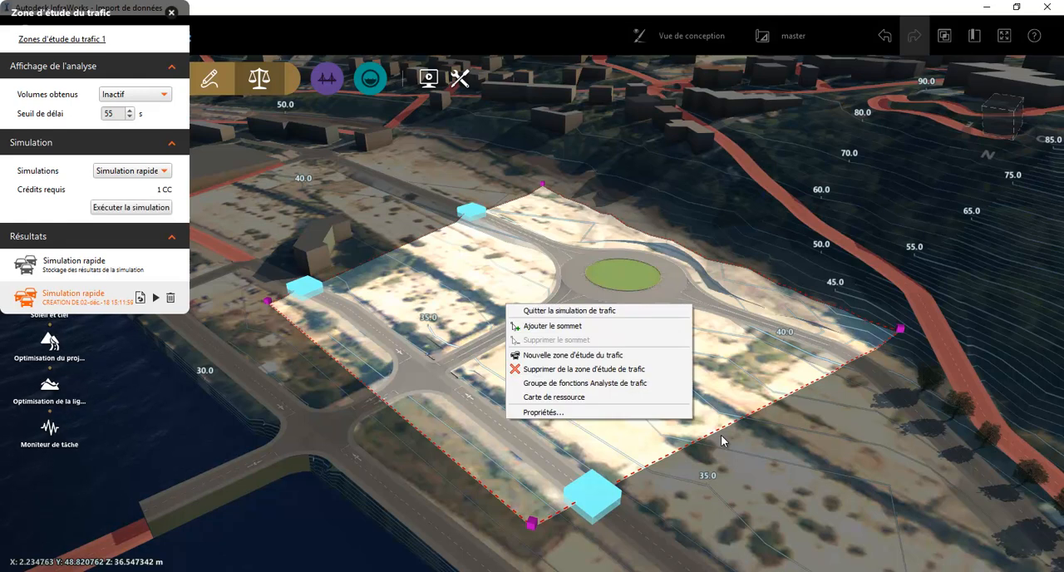
left_click(584, 382)
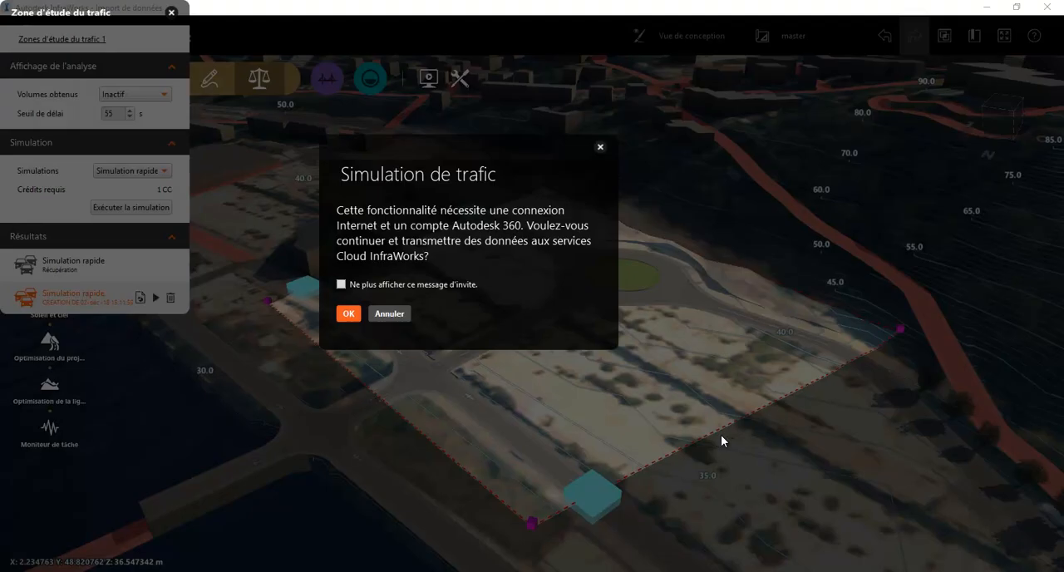
left_click(349, 314)
left_click(349, 329)
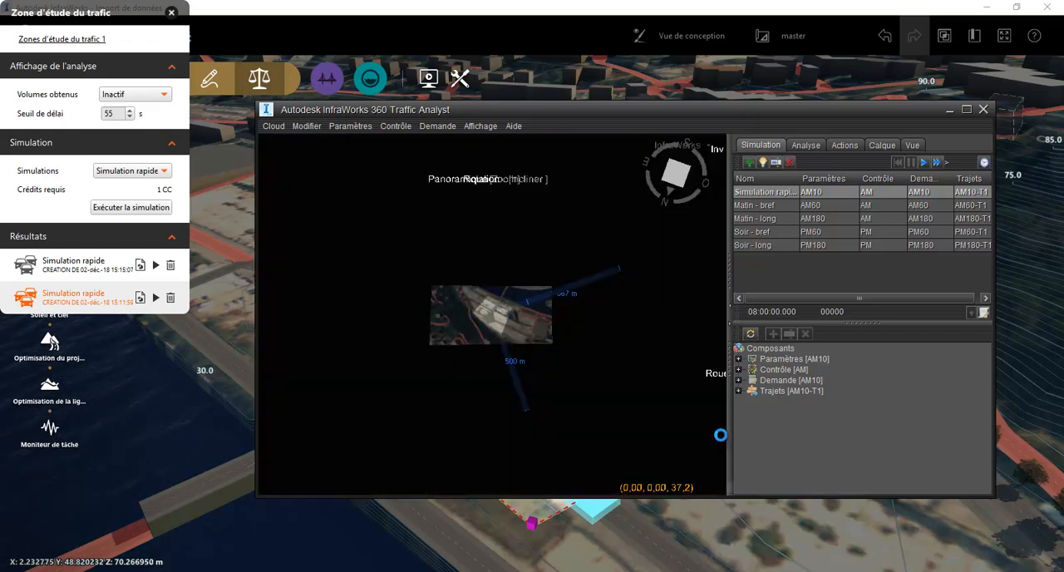
Examine the AM10 traffic demand's origin-destination matrix in the demand editor
key("Down")
key("Down")
key("Down")
key("Down")
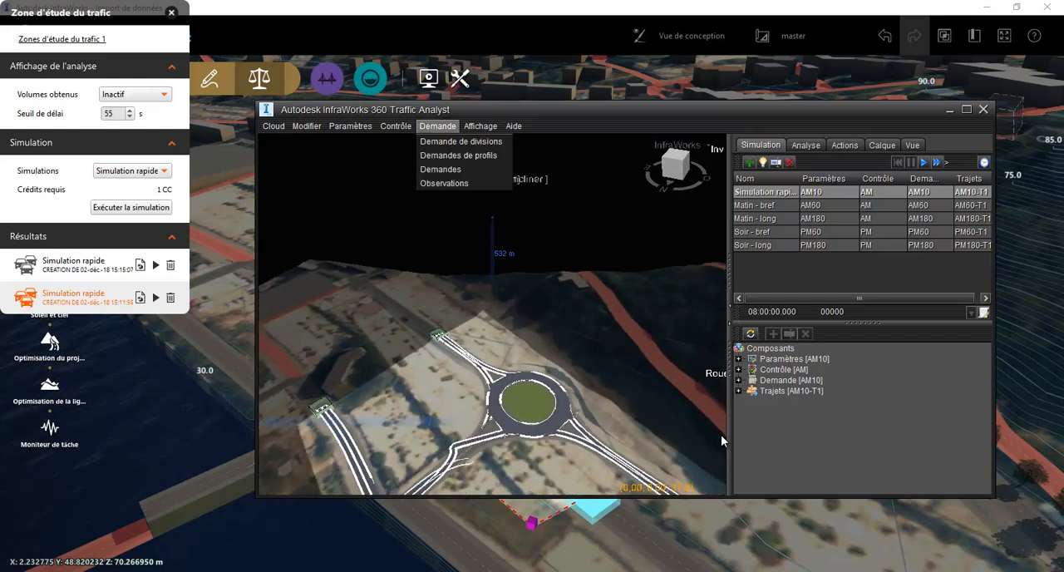
key("Return")
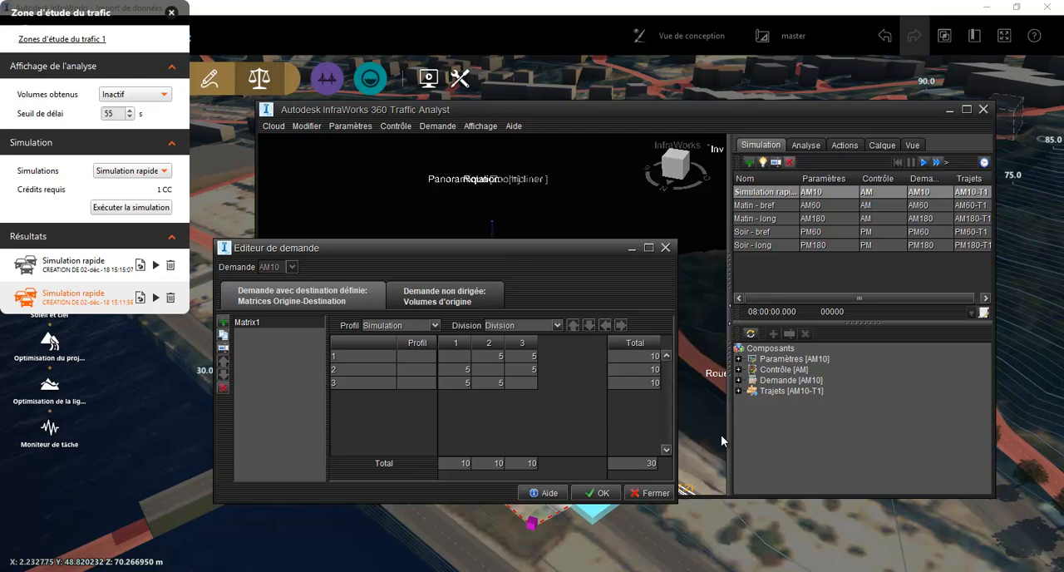
key("Right")
key("Right")
key("Right")
key("Right")
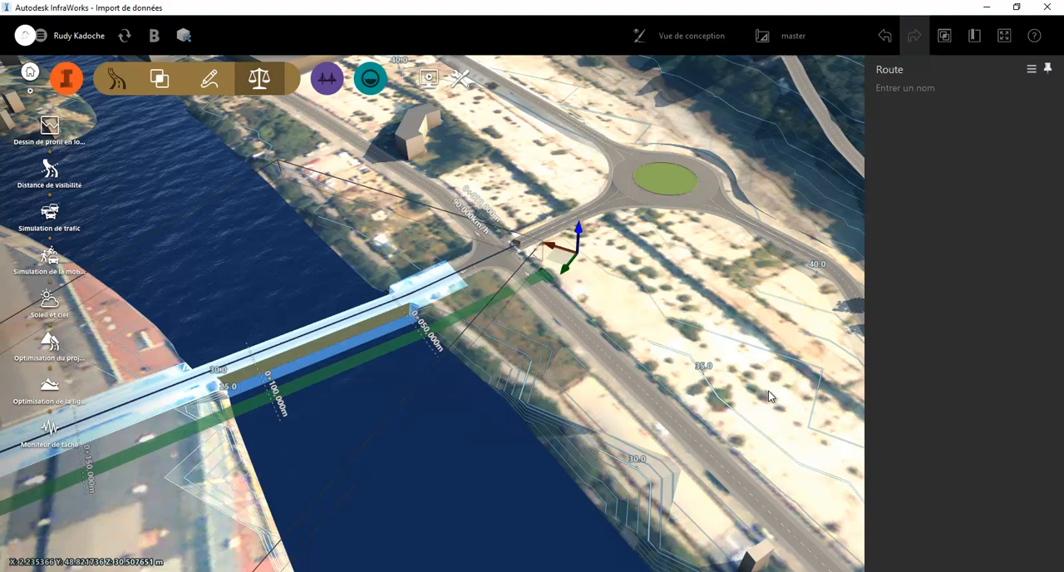
Add a bridge structure (Pont) to the road across the river, from about station 0+119 to the opposite bank
right_click(304, 335)
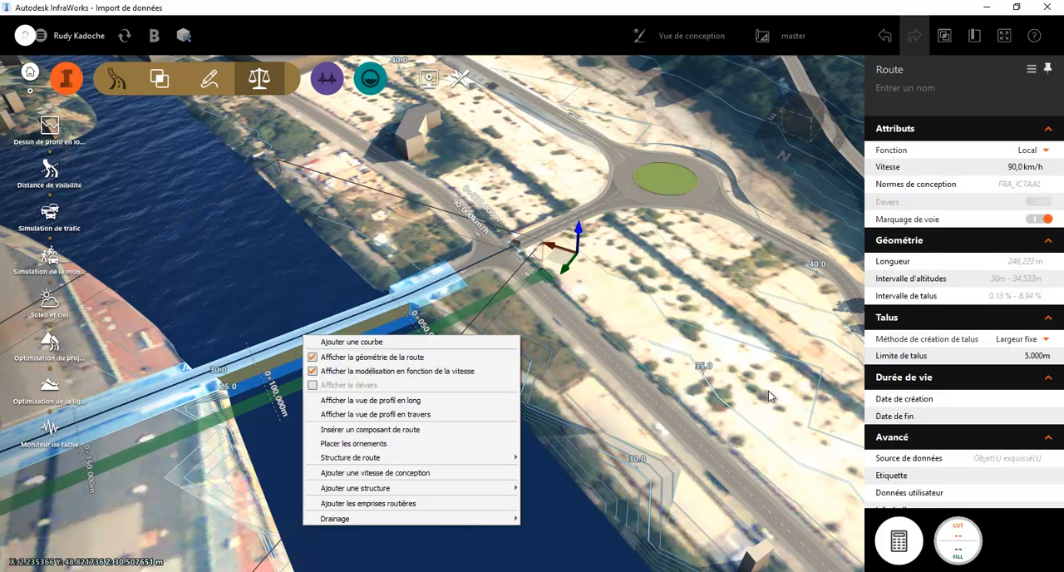
mouse_move(366, 458)
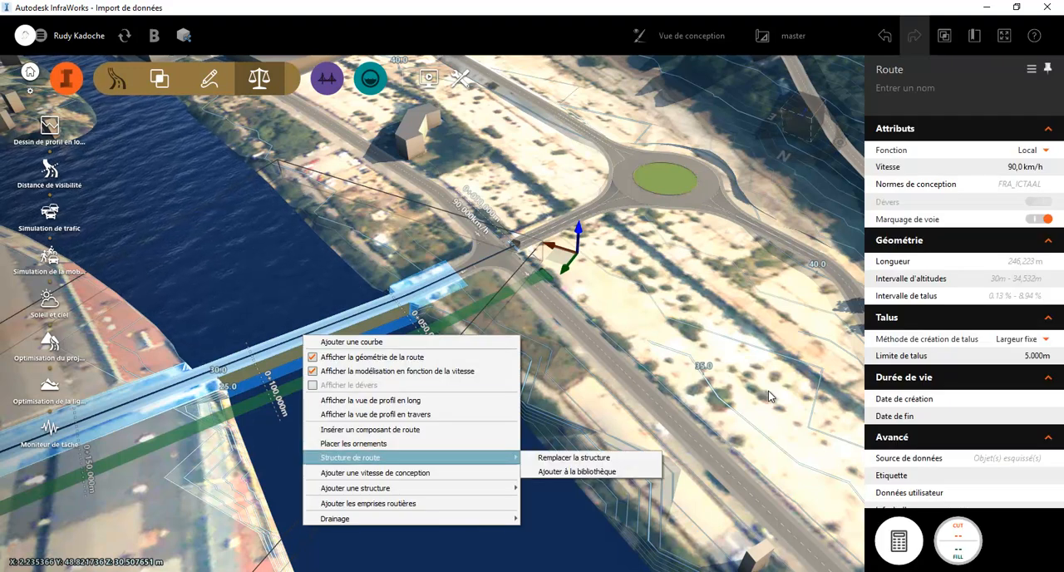
mouse_move(366, 488)
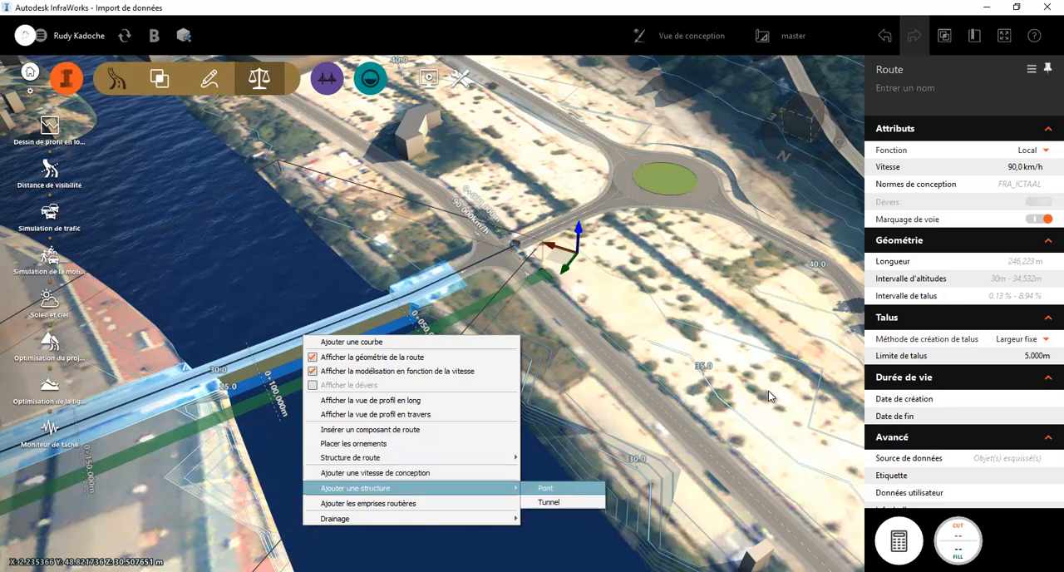
left_click(546, 488)
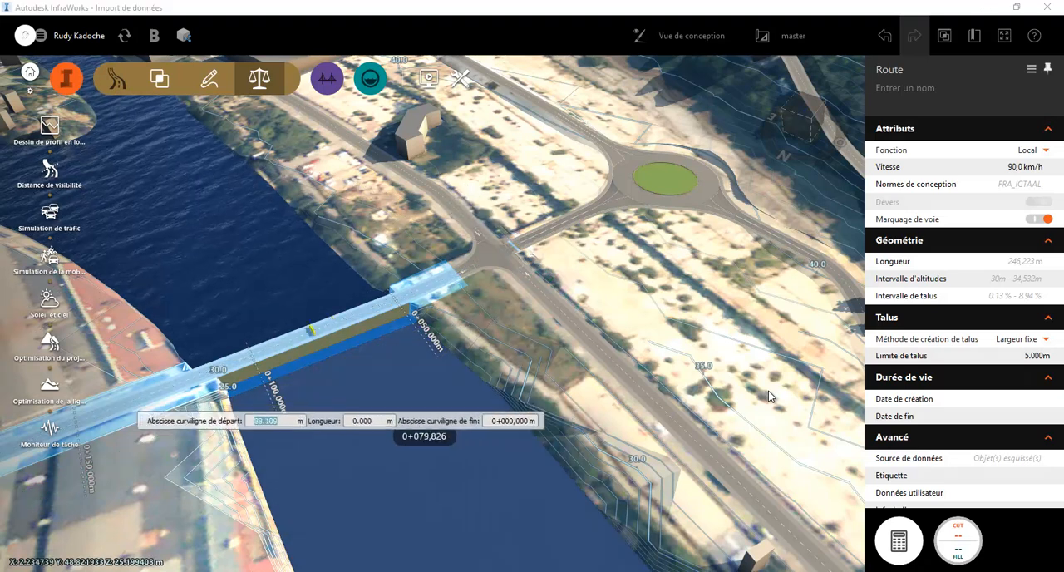
left_click(189, 376)
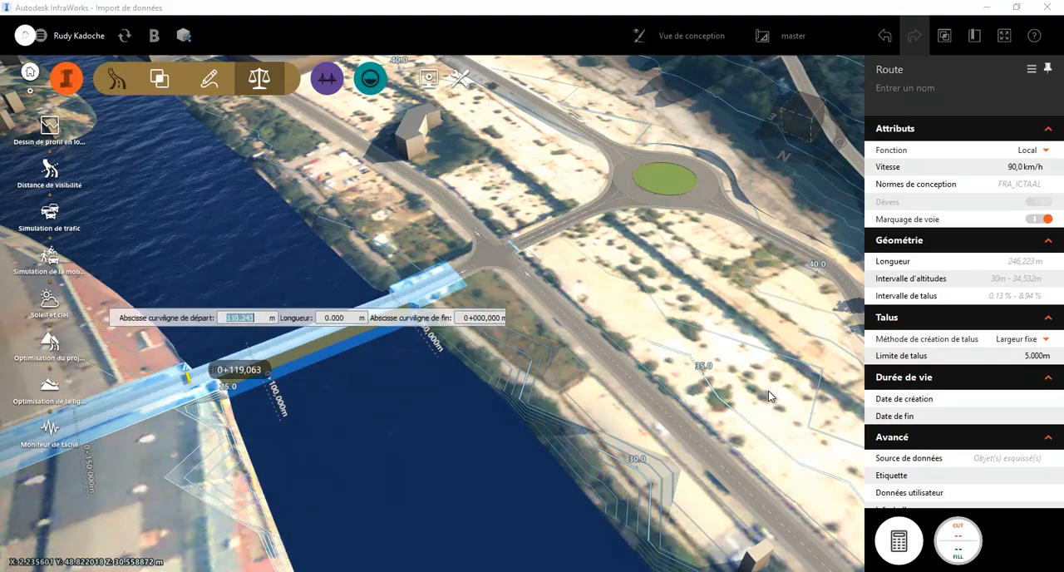
left_click(426, 289)
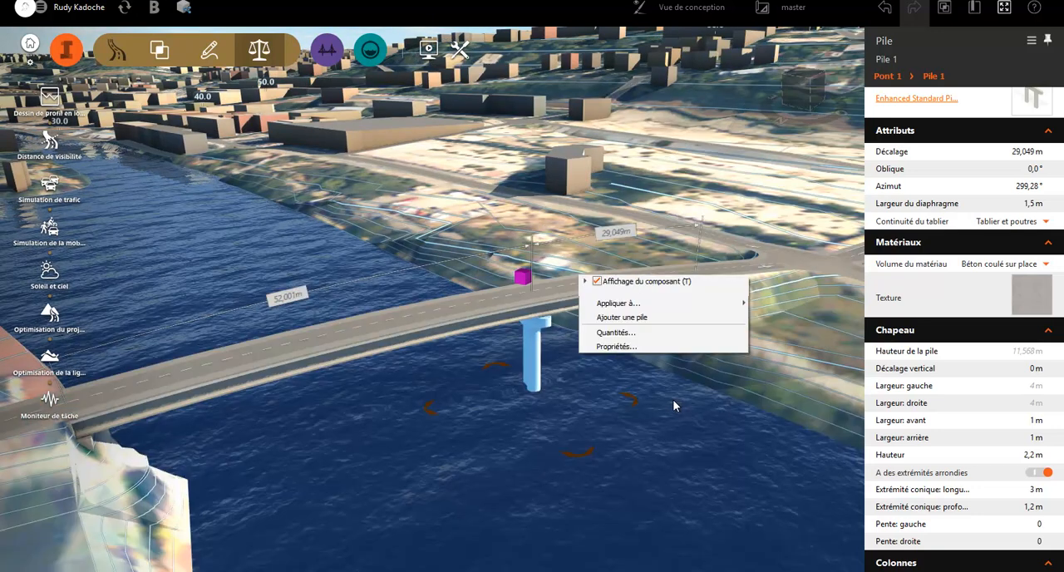
Add a second pier to the bridge and change the style of Pile 1 to Hammer
left_click(625, 318)
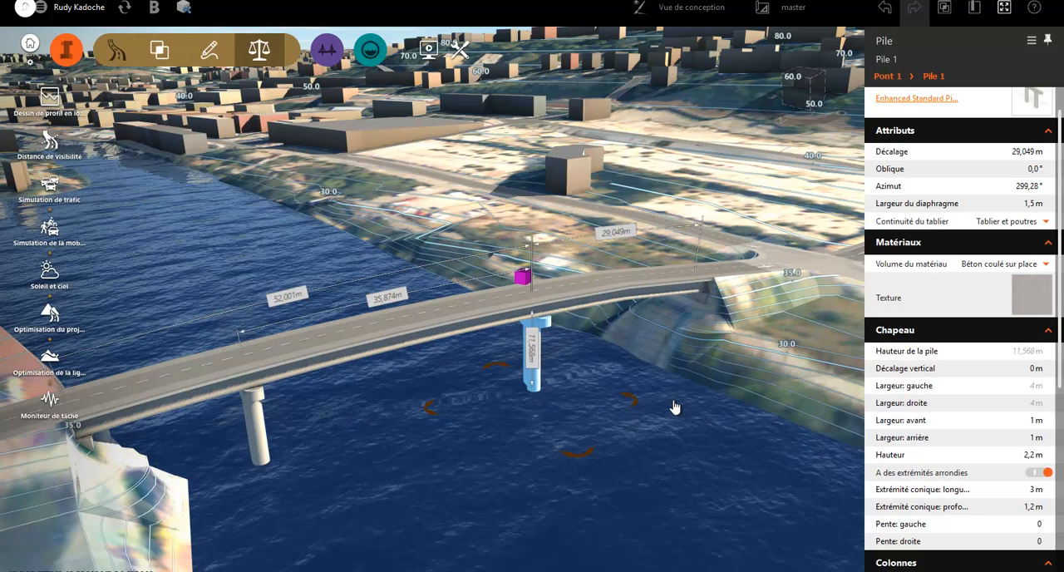
left_click(1032, 98)
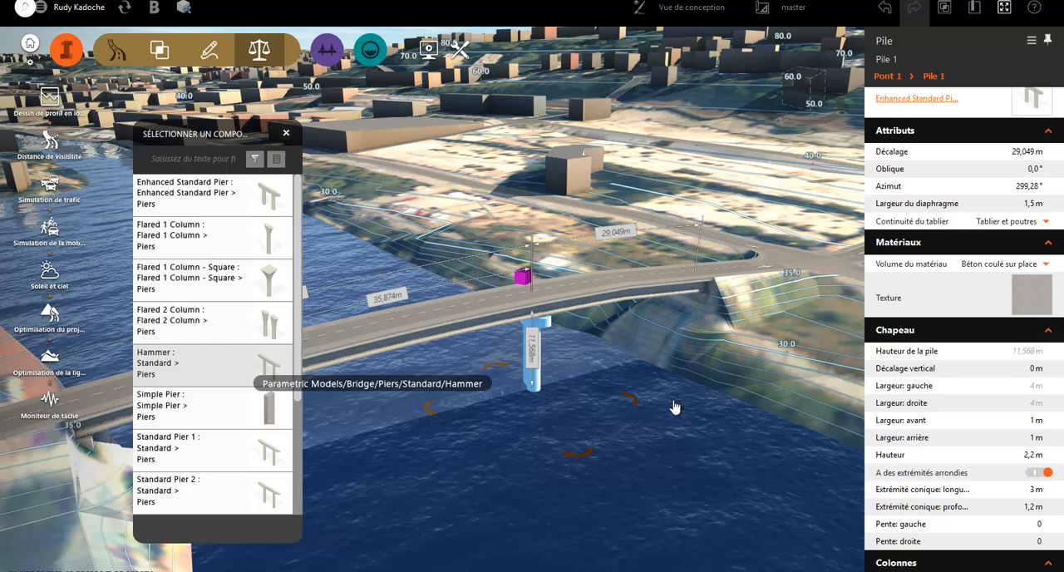
left_click(674, 406)
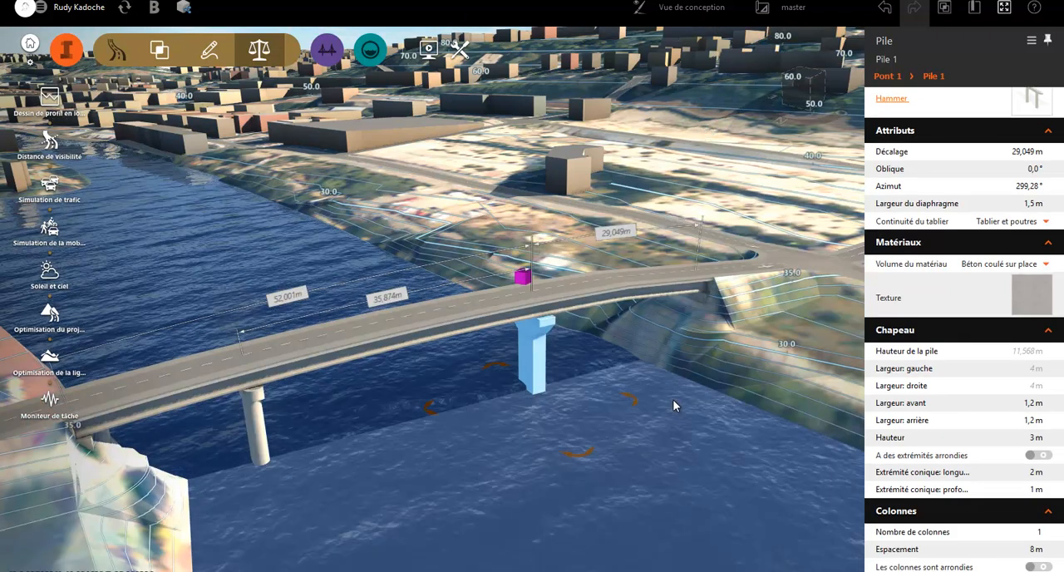
key("Escape")
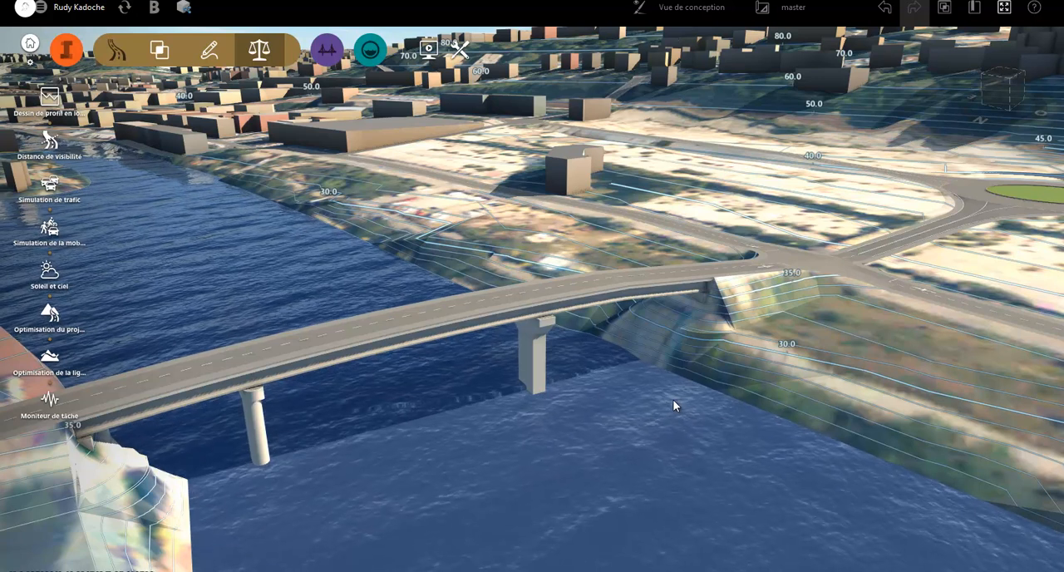
Review the longitudinal profile of the bridge's road, then close the profile
scroll(673, 400, "down", 1)
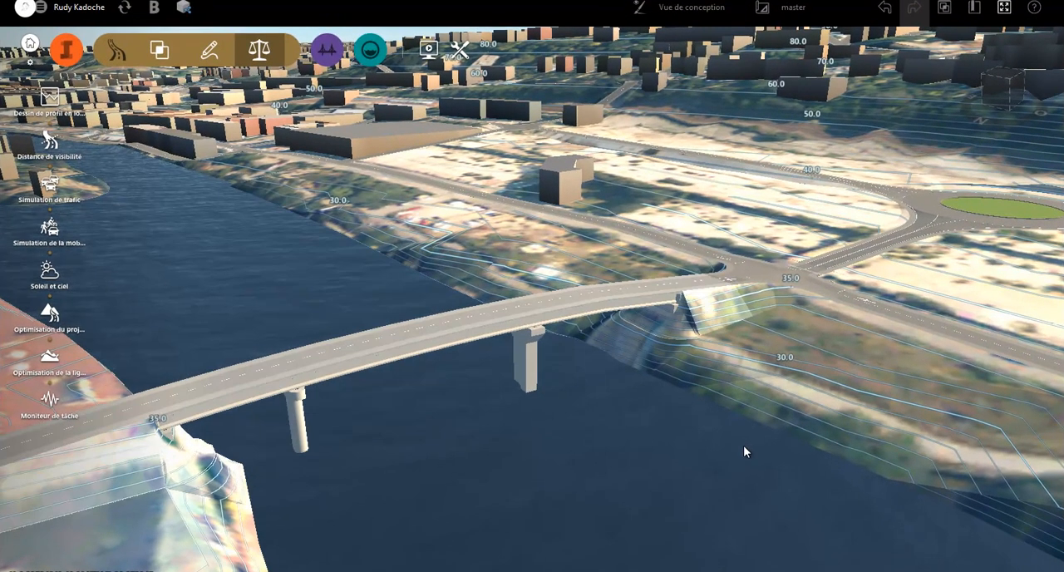
right_click(420, 339)
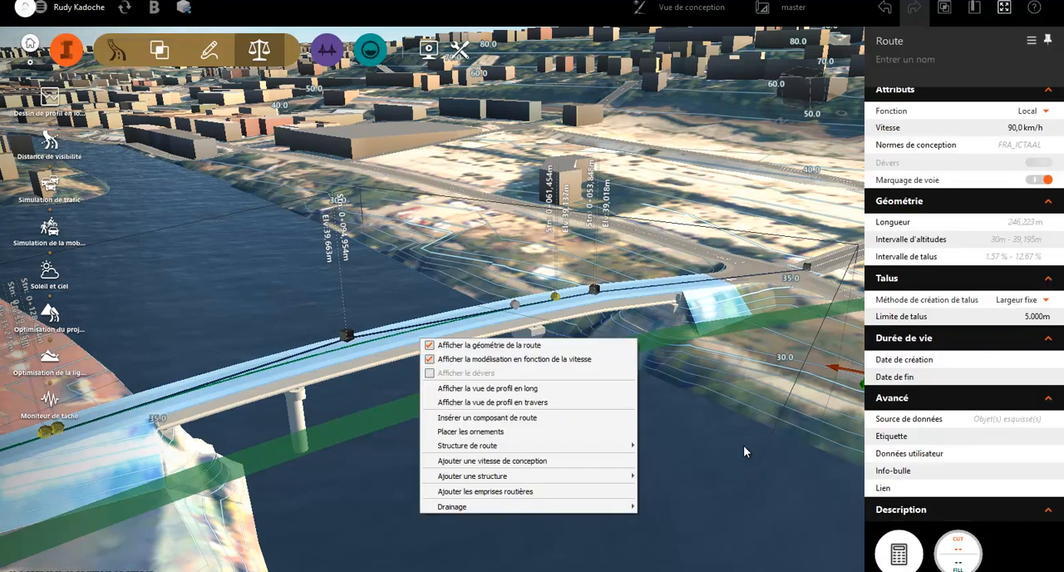
left_click(487, 388)
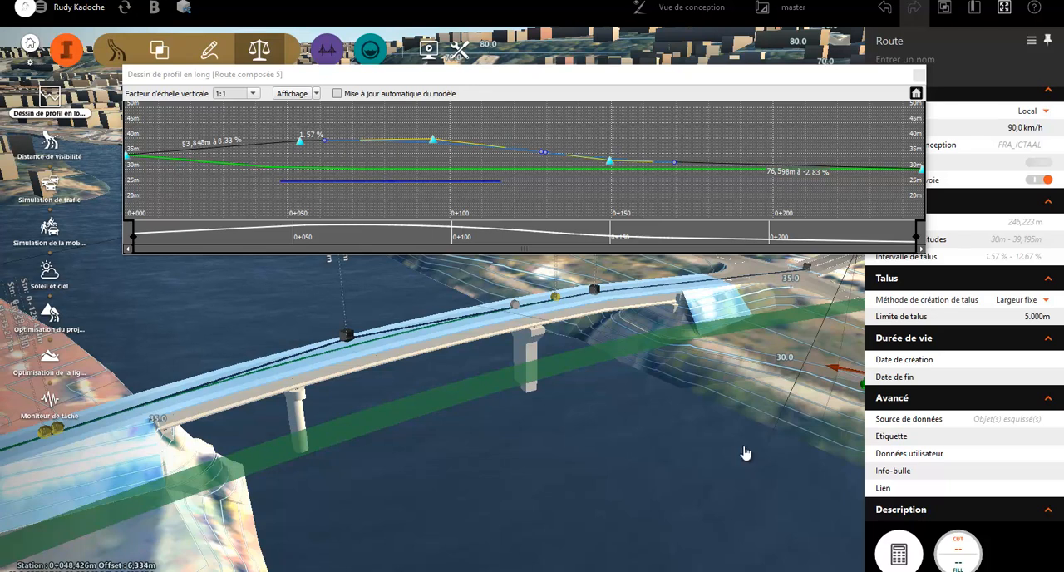
left_click(918, 76)
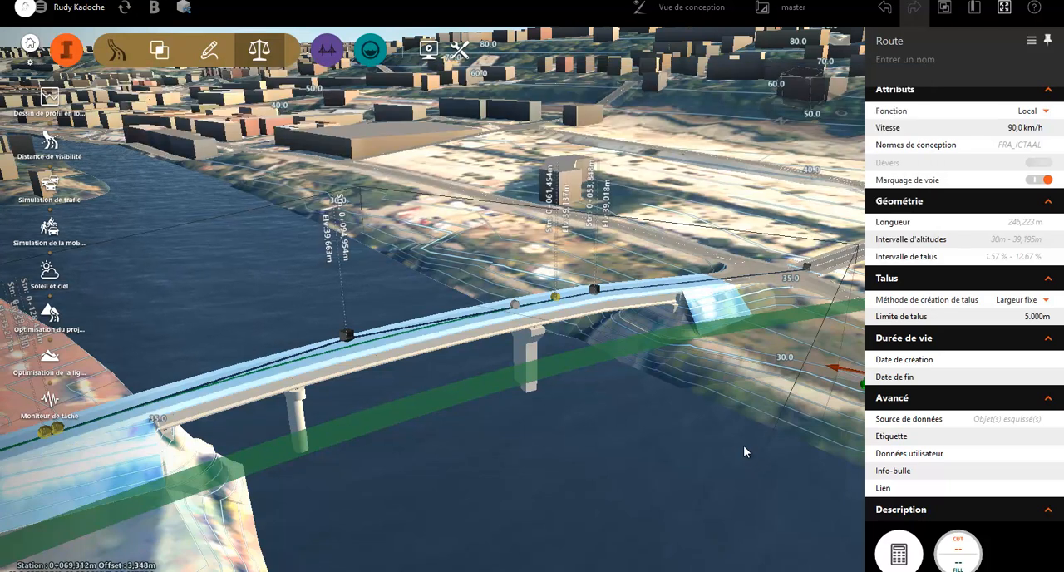
Replace the road structure along about 106 m across the bridge with the Bridge Four Lane Median with Sidewalk assembly
right_click(529, 314)
mouse_move(576, 421)
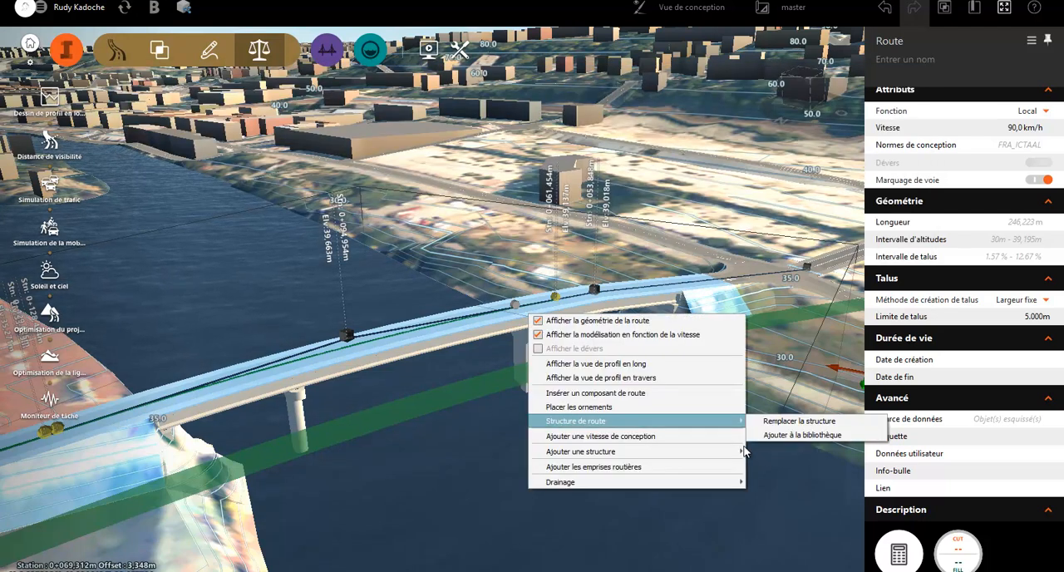
left_click(799, 420)
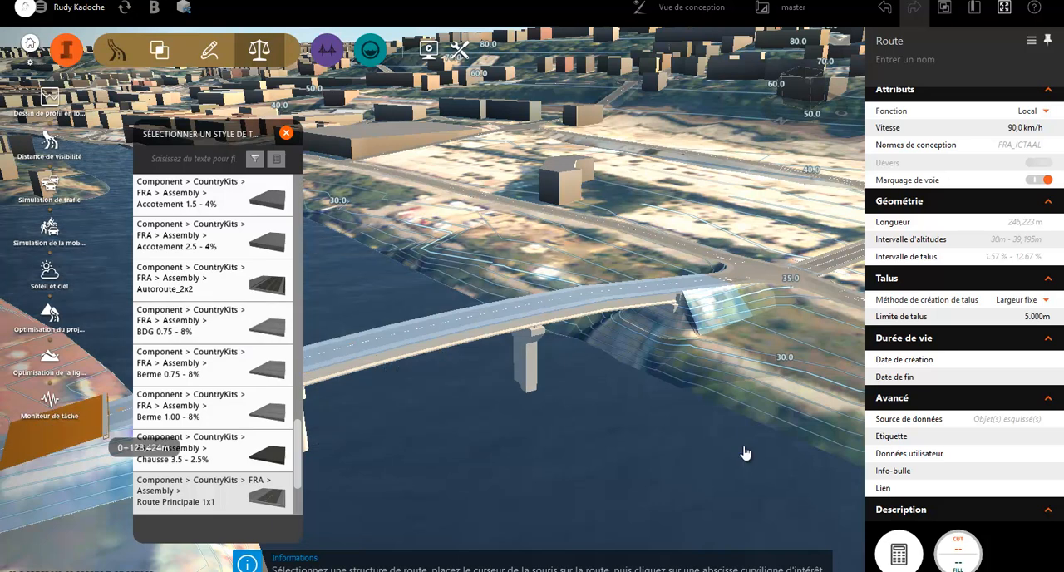
scroll(282, 331, "up", 20)
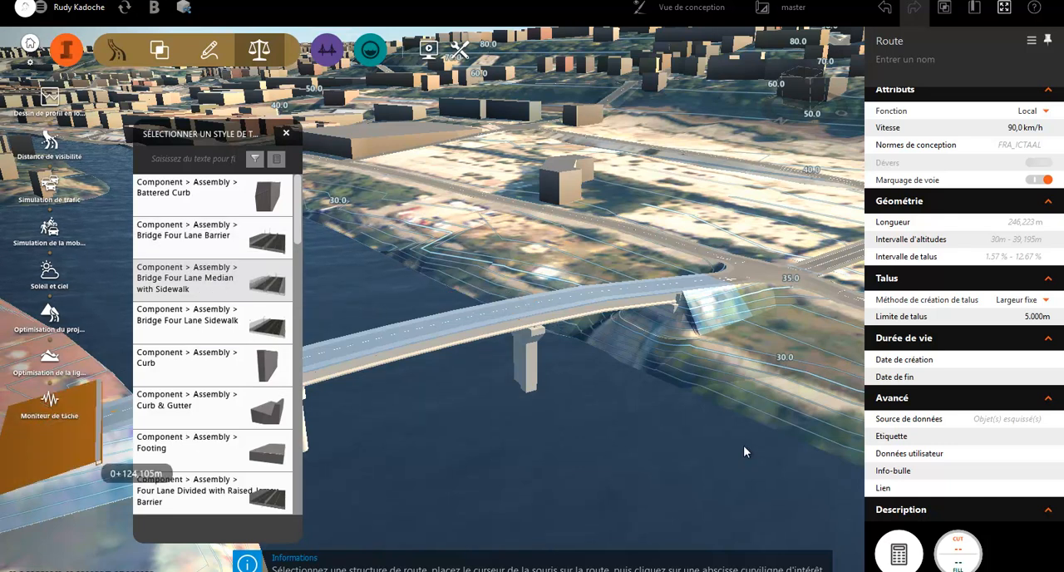
left_click(743, 447)
double_click(743, 447)
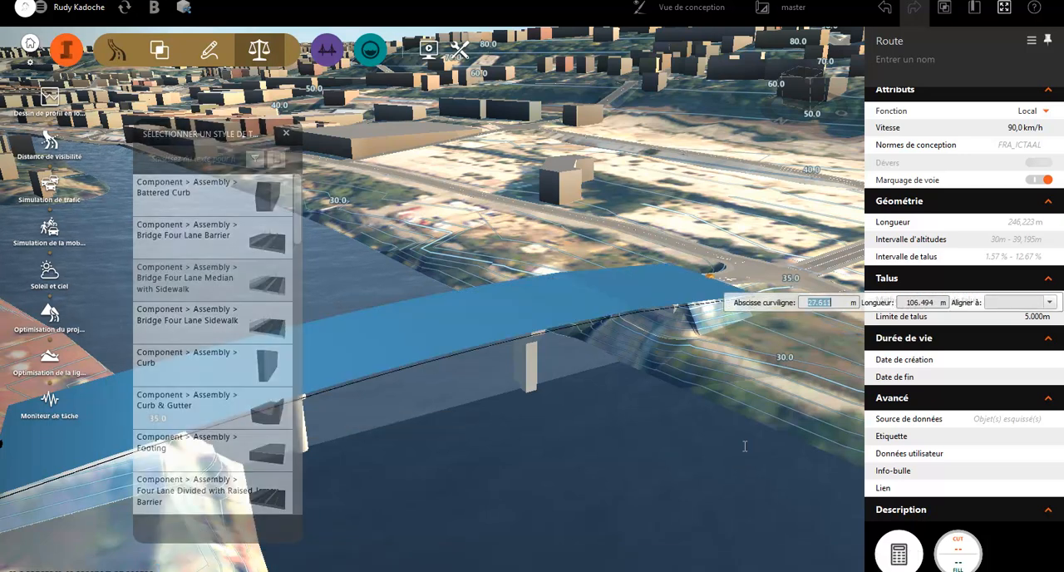
key("Down")
key("Return")
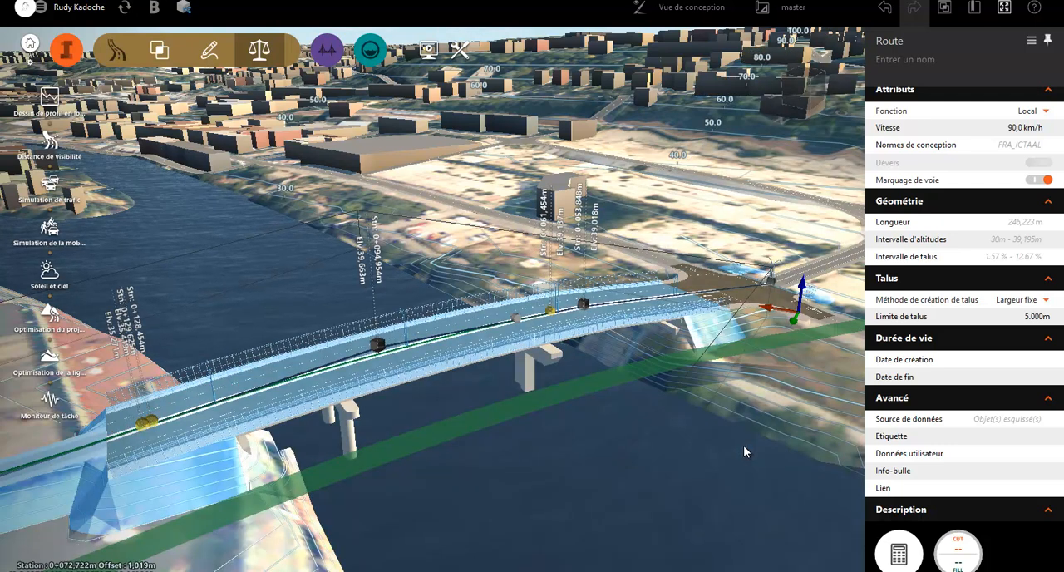
Examine the four-lane bridge deck from road level, including its median, sidewalks, railings and lamp posts
scroll(744, 451, "up", 1)
scroll(744, 451, "up", 2)
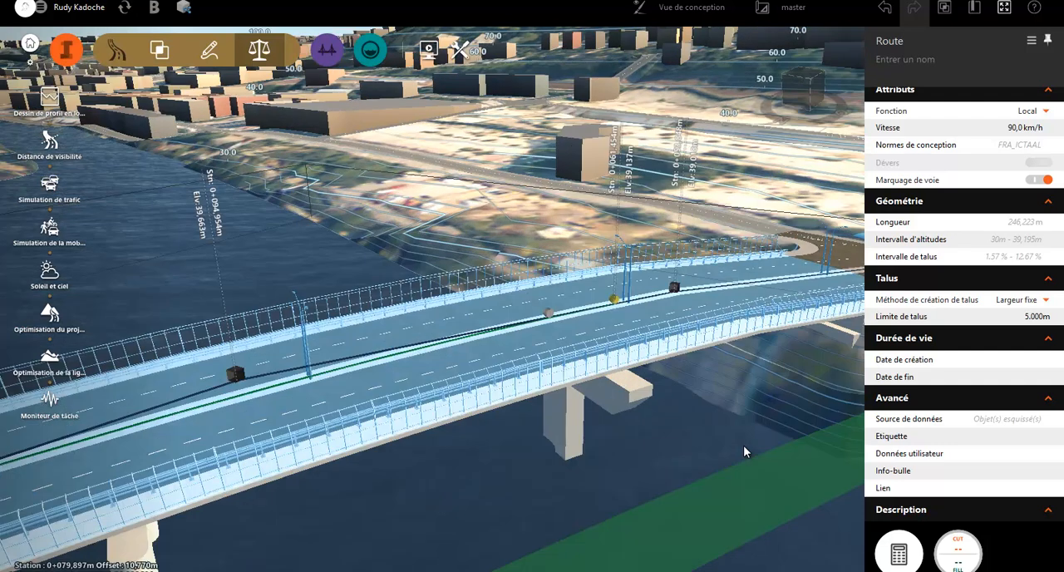
scroll(744, 446, "up", 2)
left_click_drag(744, 446, 744, 446)
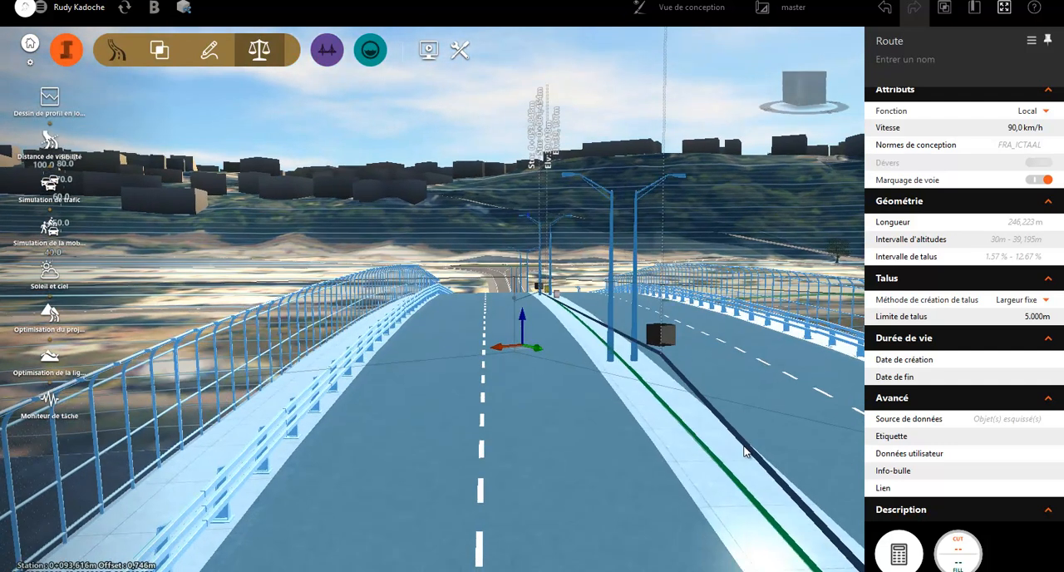
key("Escape")
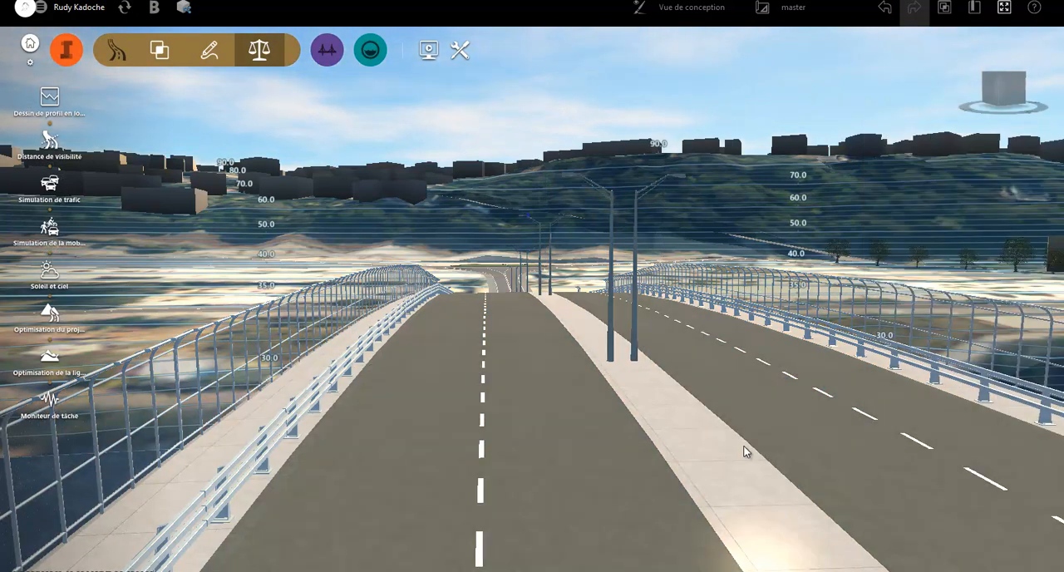
left_click_drag(745, 452, 621, 476)
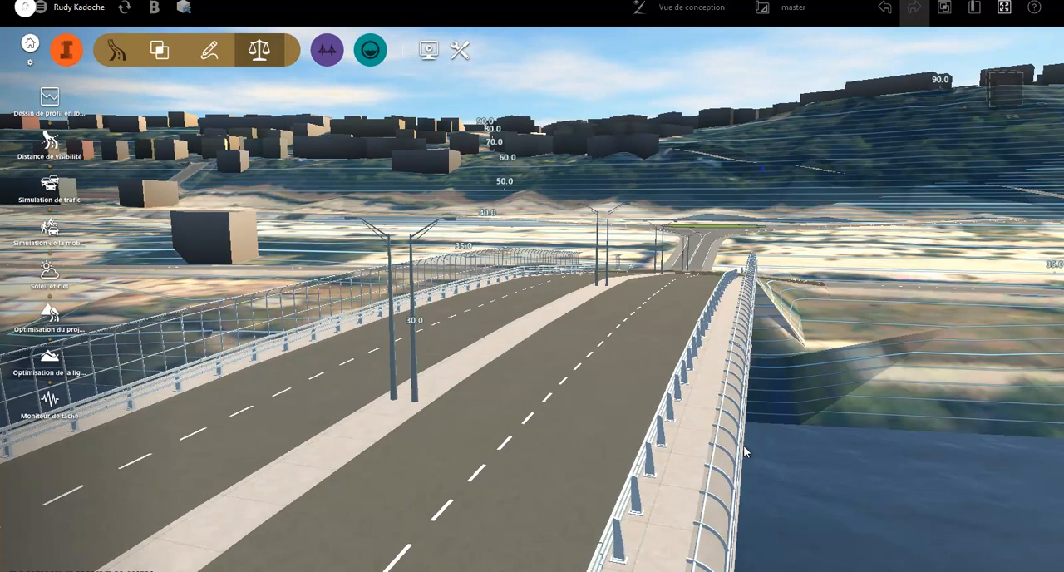
Run a watershed analysis from an outlet point placed on the hillside road above the roundabout
left_click_drag(744, 446, 798, 445)
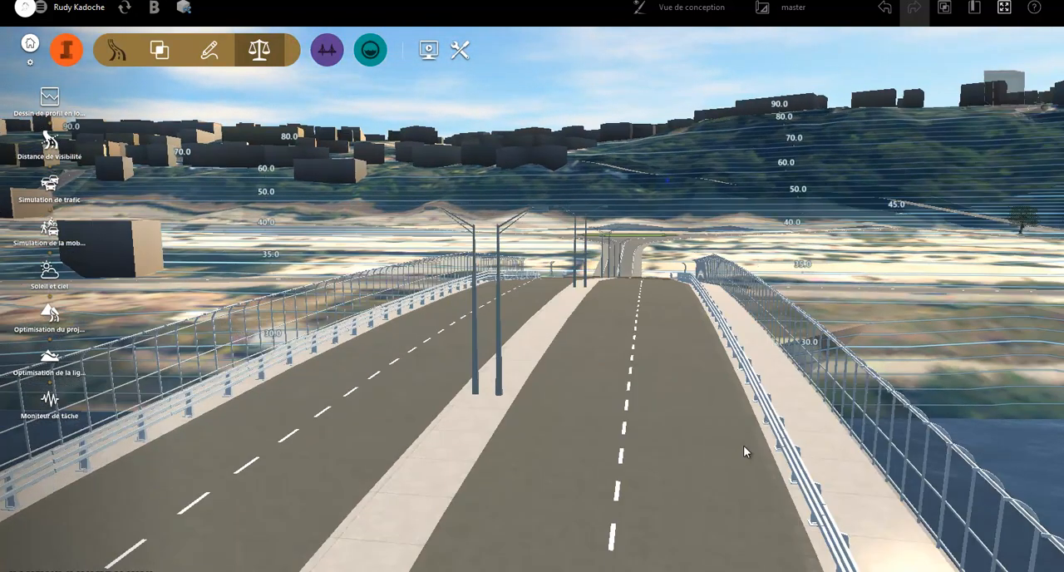
scroll(743, 446, "down", 2)
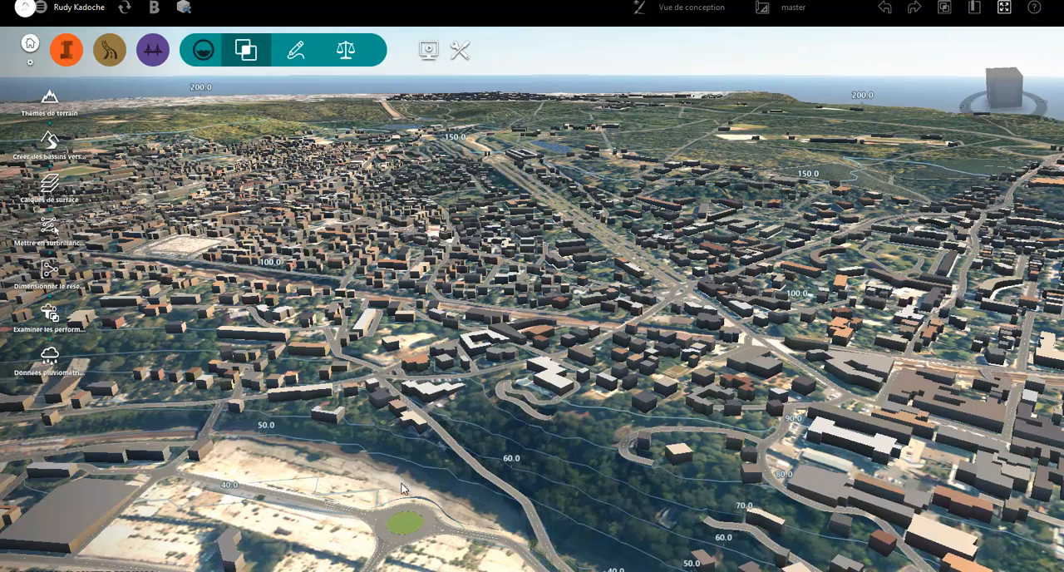
left_click(448, 440)
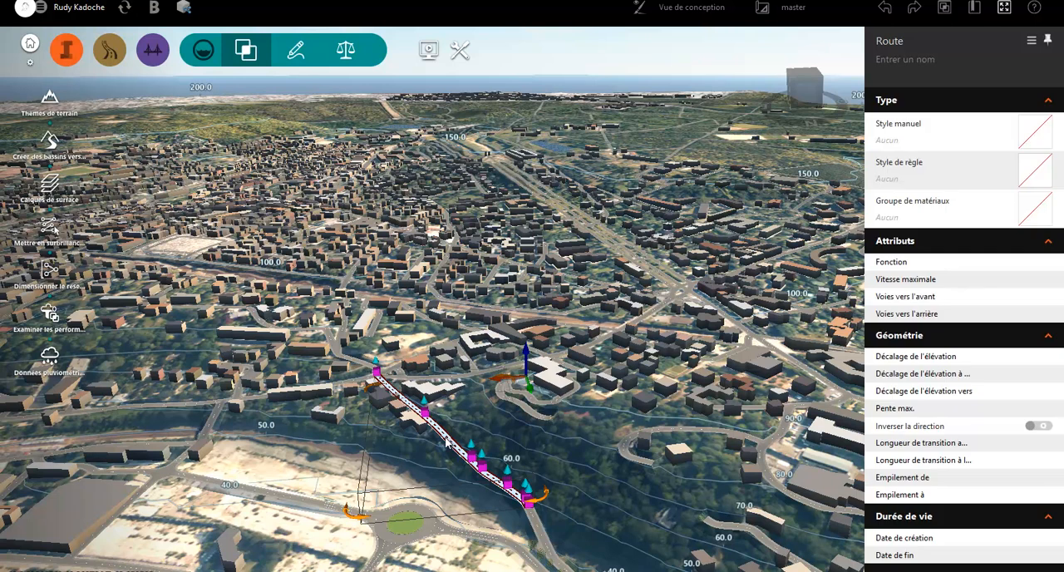
left_click(52, 149)
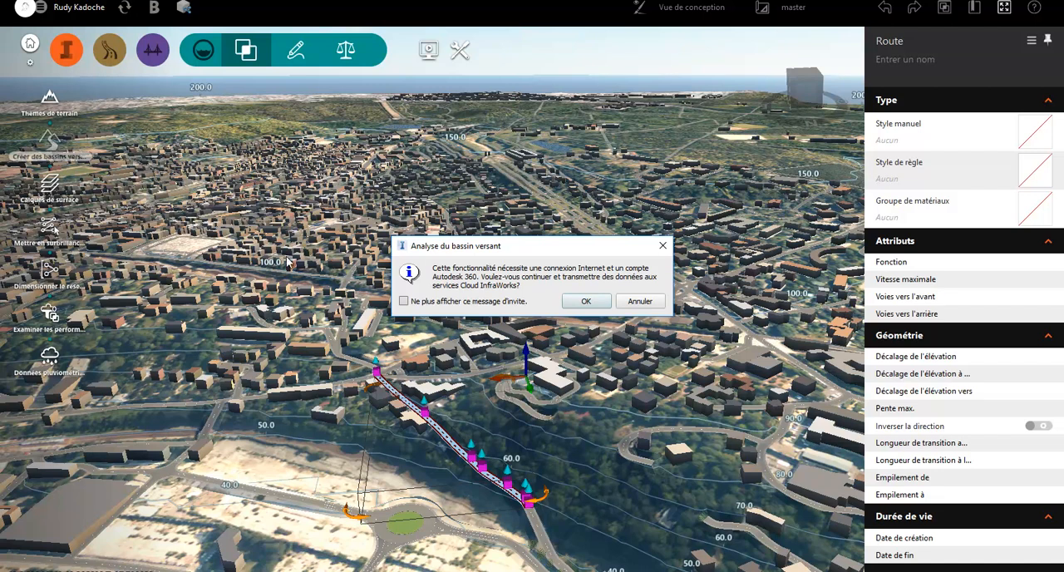
left_click(583, 303)
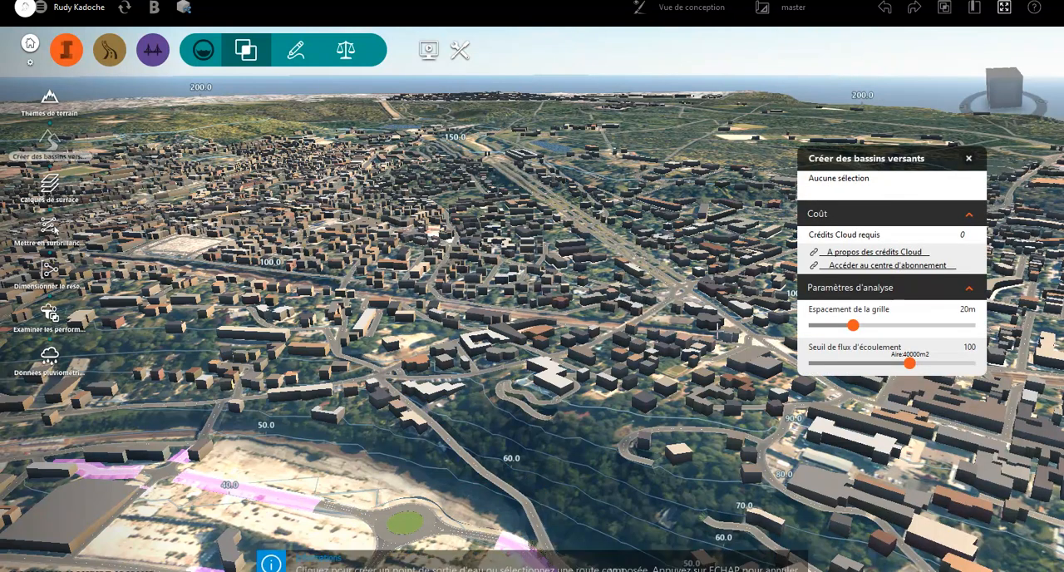
left_click(516, 493)
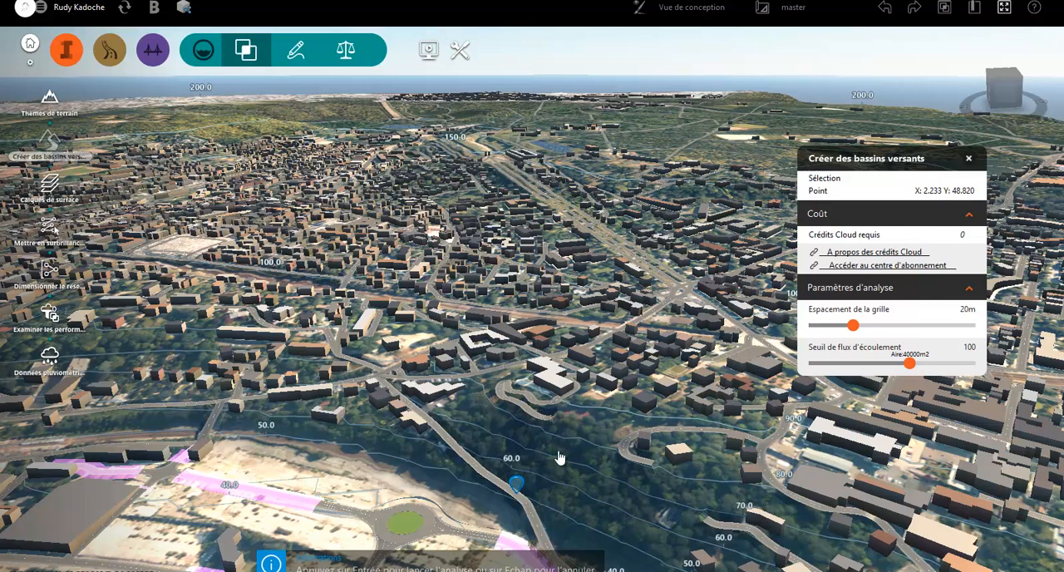
key("Return")
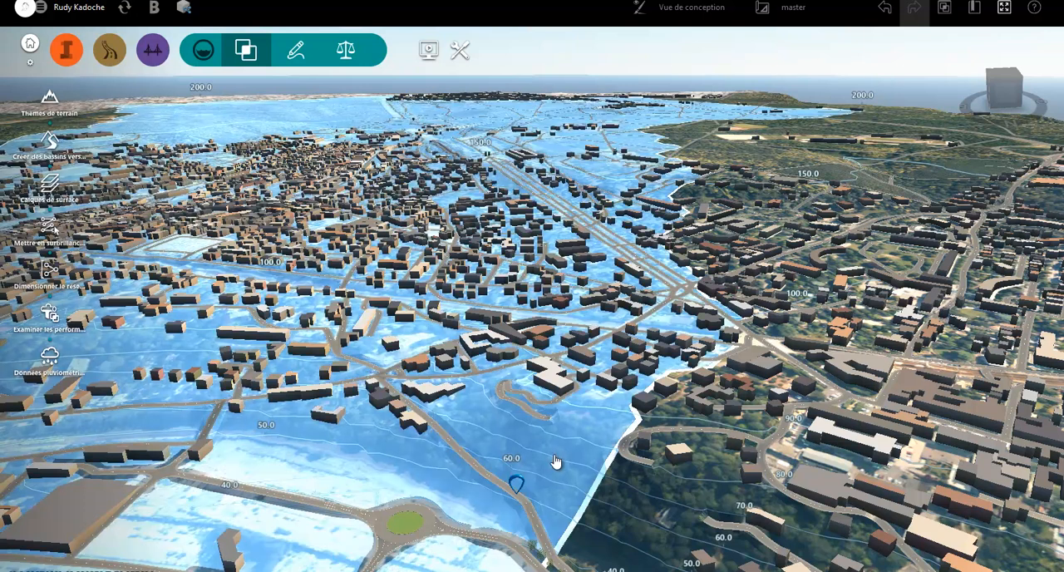
Review the watershed's geometry and hydrology properties, and examine its full extent across the model
left_click(555, 462)
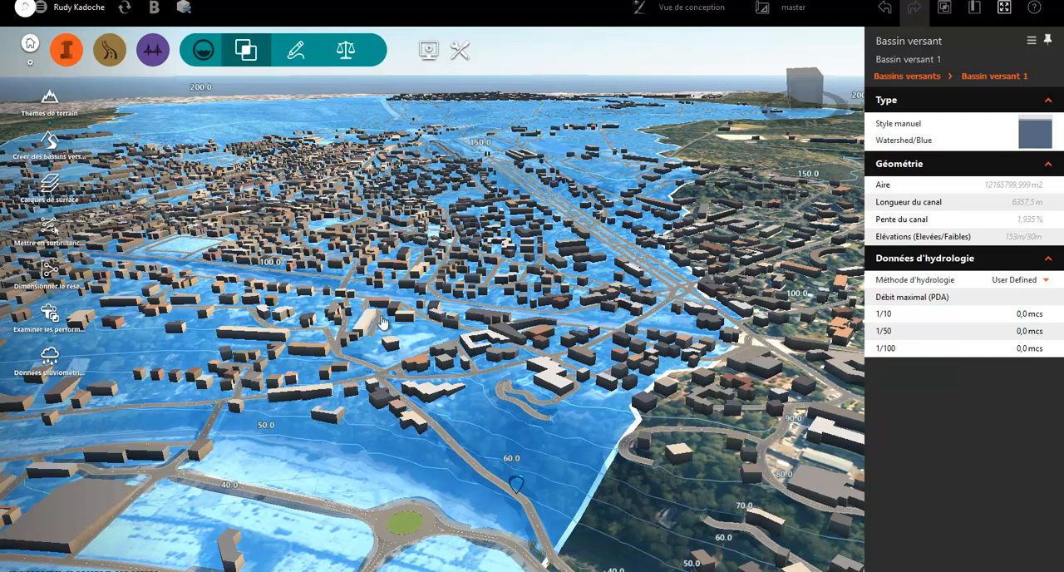
left_click(1046, 280)
scroll(527, 379, "down", 2)
scroll(527, 378, "down", 2)
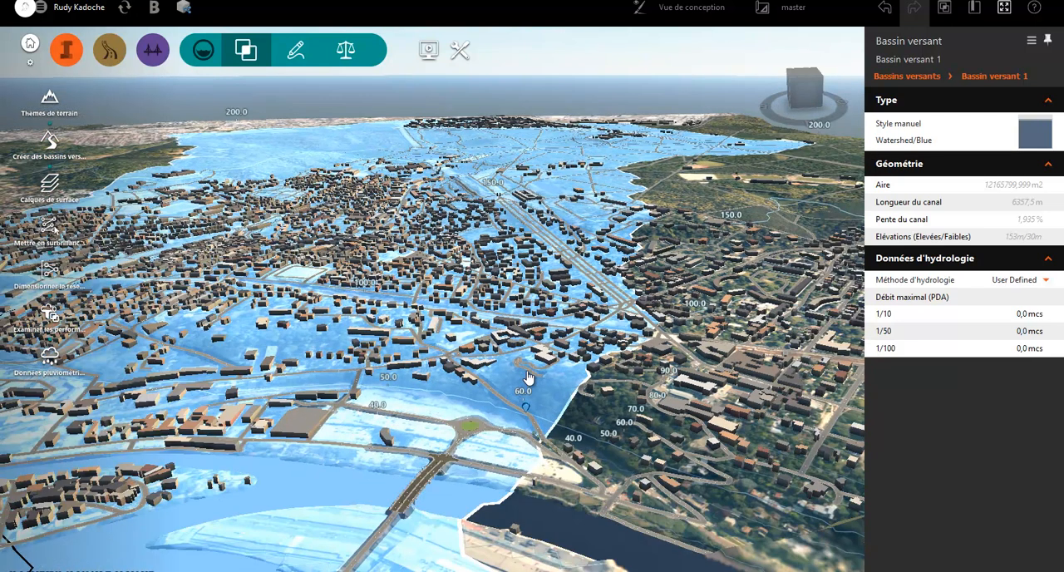
scroll(527, 378, "down", 2)
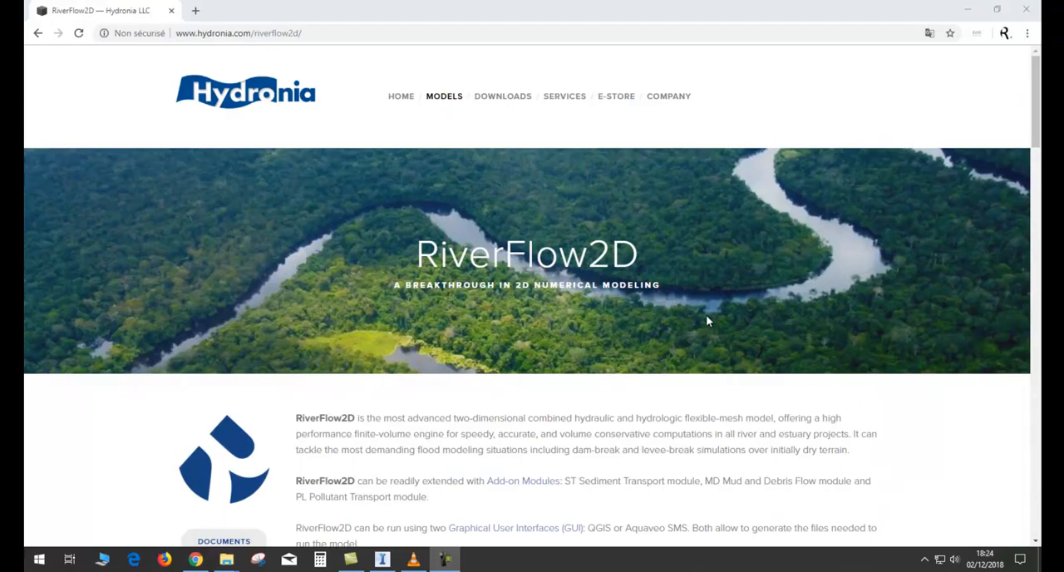
Switch to the browser and look over the RiverFlow2D page on the Hydronia website
mouse_move(434, 98)
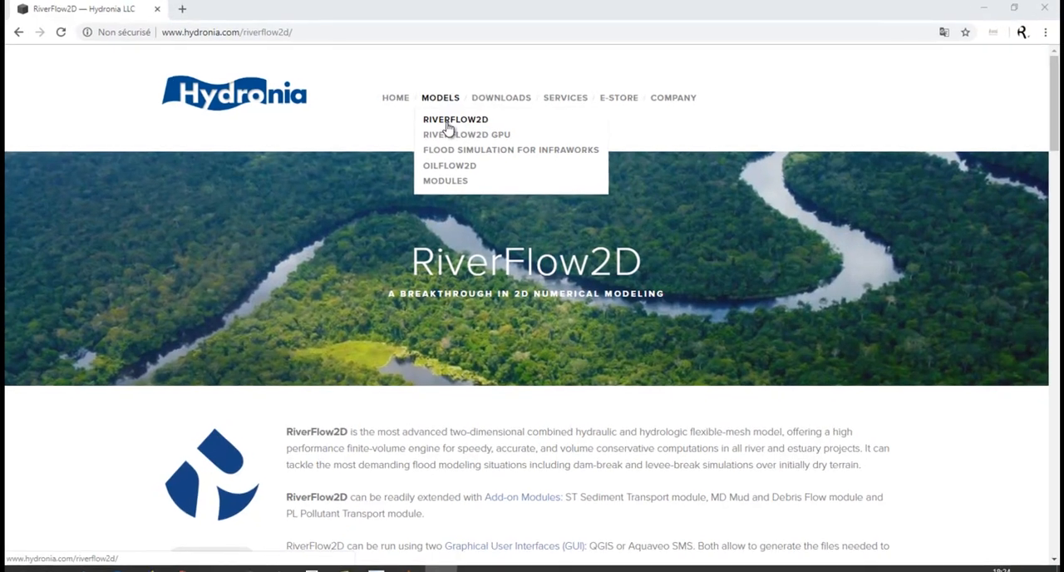
left_click(449, 122)
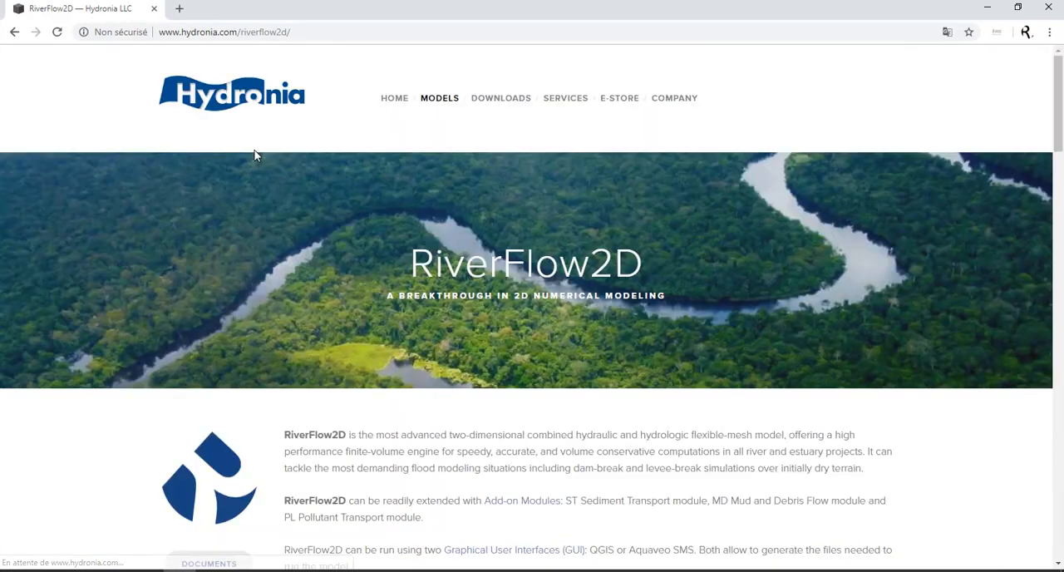
scroll(374, 299, "down", 4)
scroll(385, 311, "up", 4)
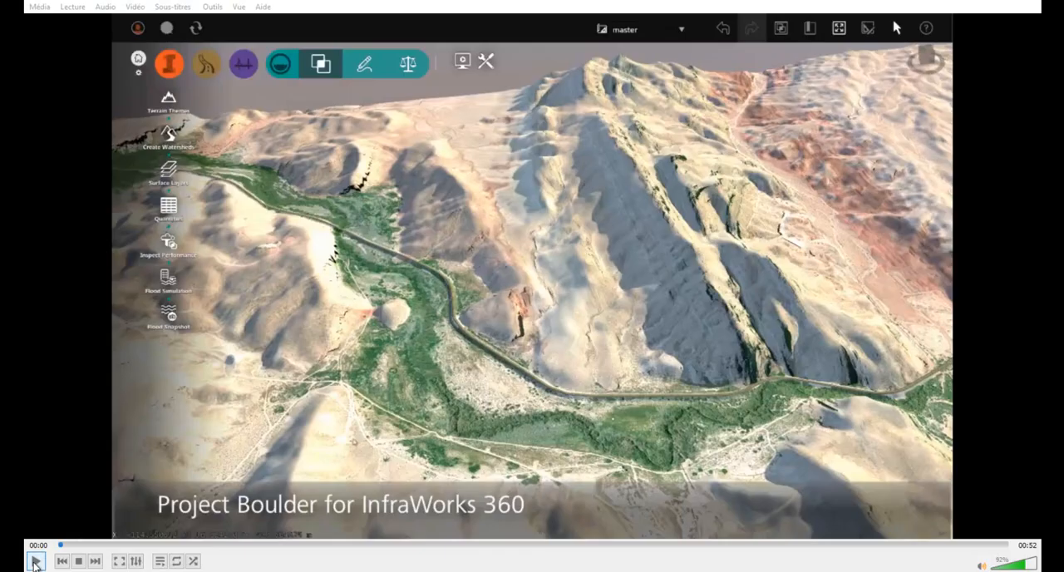
left_click(35, 562)
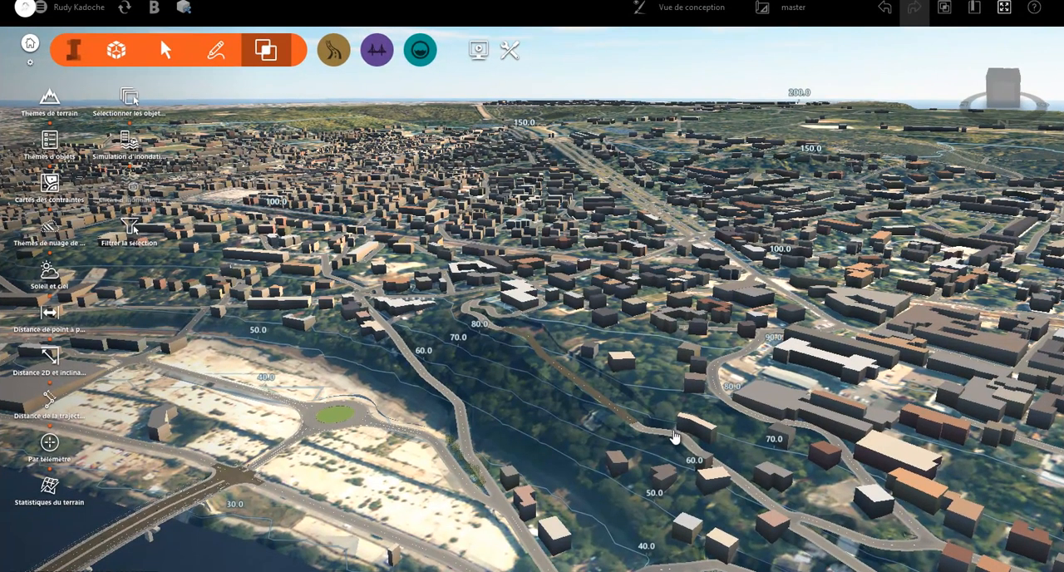
Colour the terrain with a new elevation theme, and delete that theme after viewing it
left_click(50, 101)
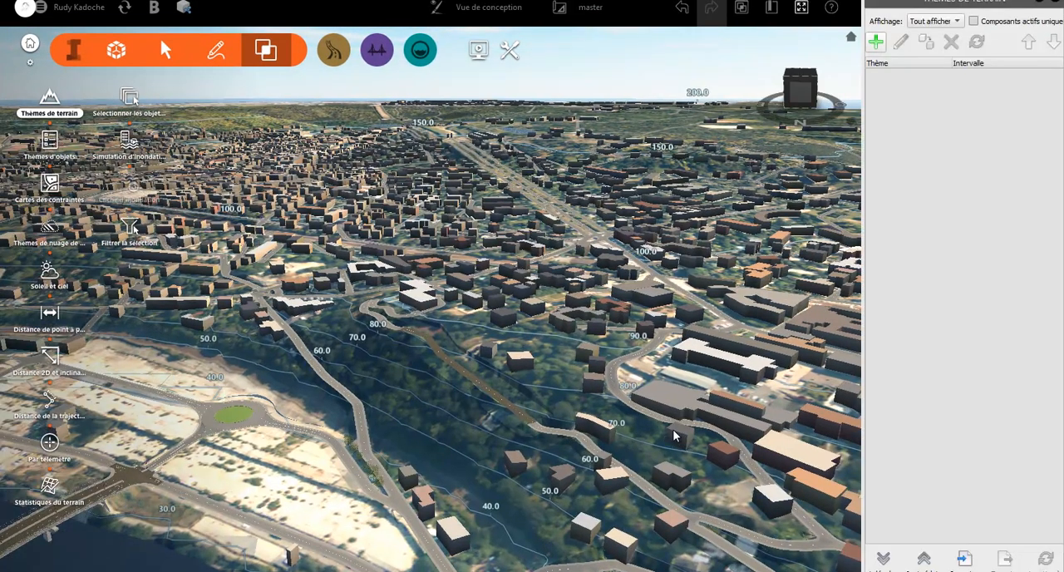
left_click(876, 42)
left_click(583, 184)
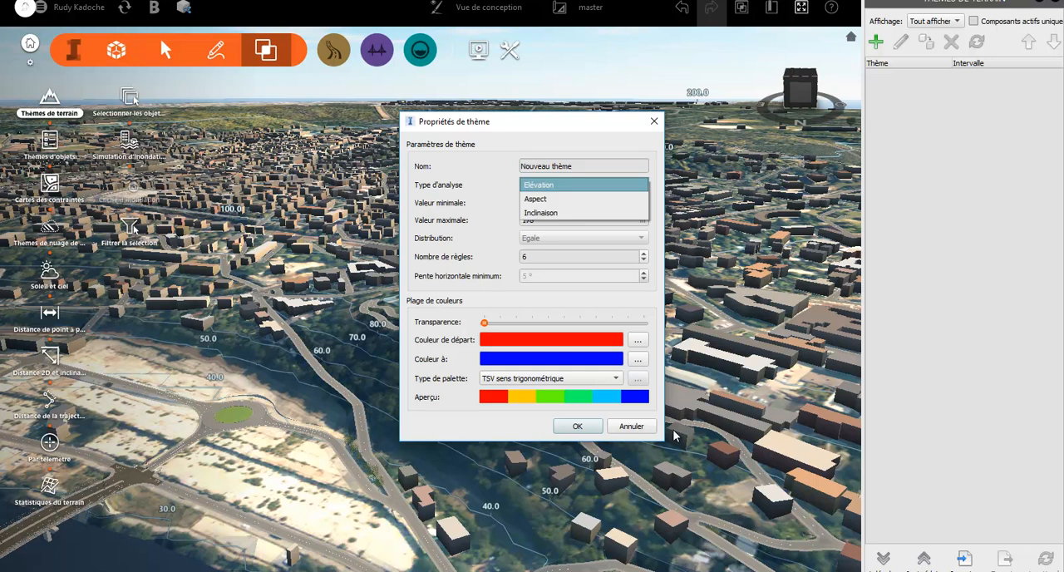
left_click(673, 431)
key("Escape")
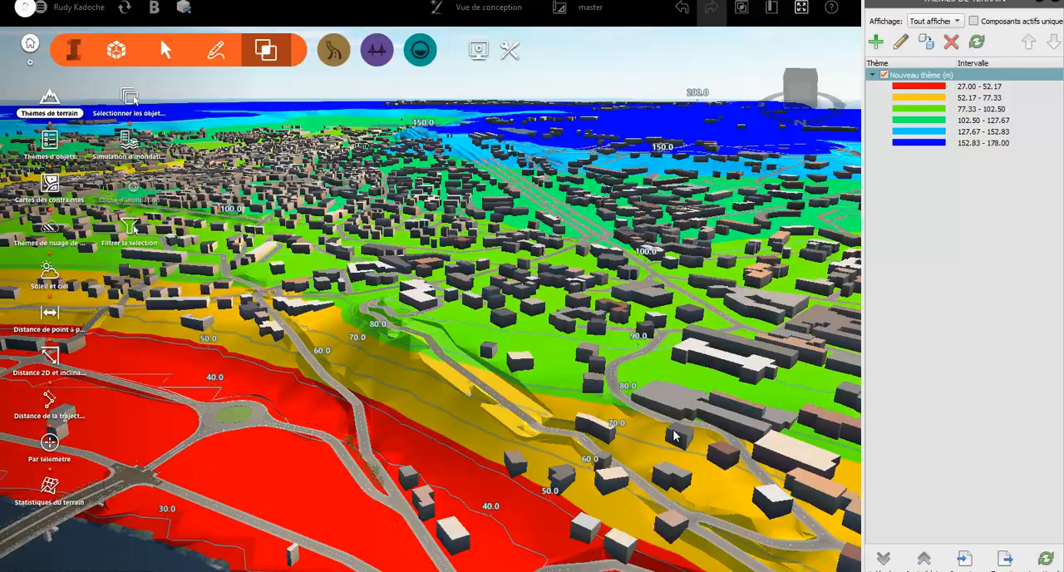
left_click_drag(673, 429, 673, 432)
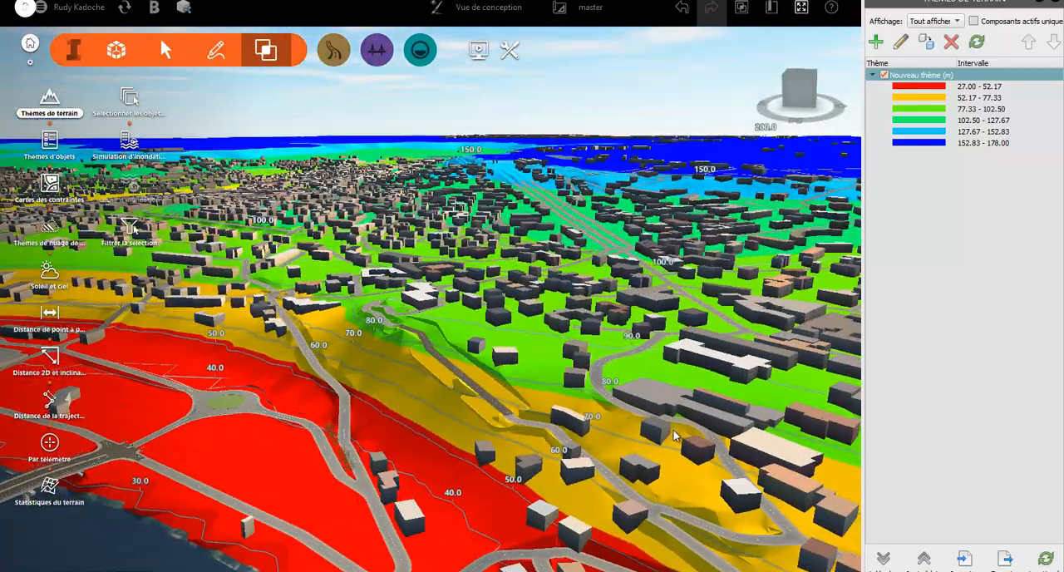
left_click(951, 42)
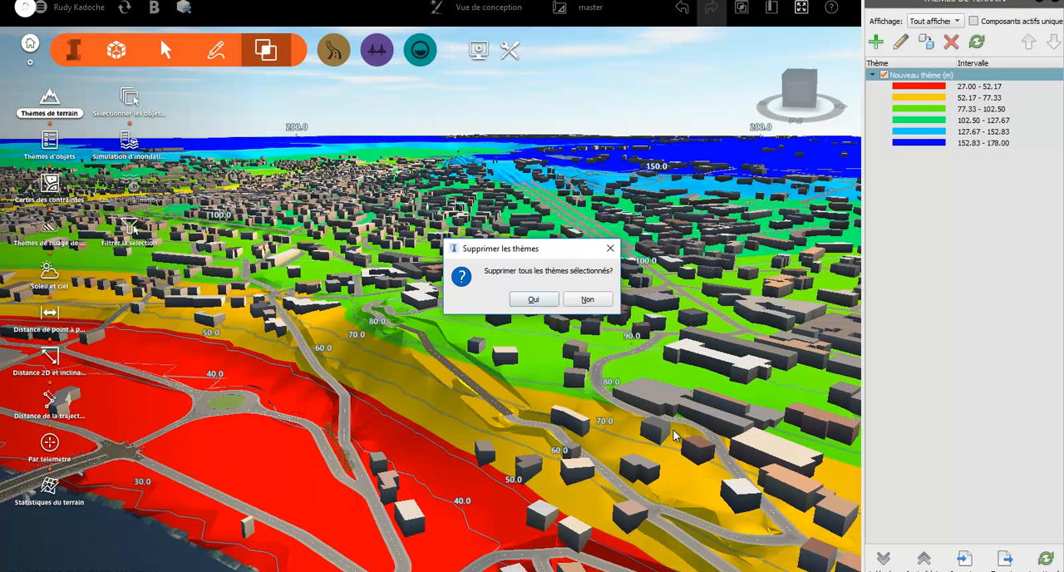
left_click(533, 299)
Add an object theme that colours the buildings (Bâtiments) by roof height (Hauteur de toit)
left_click(50, 140)
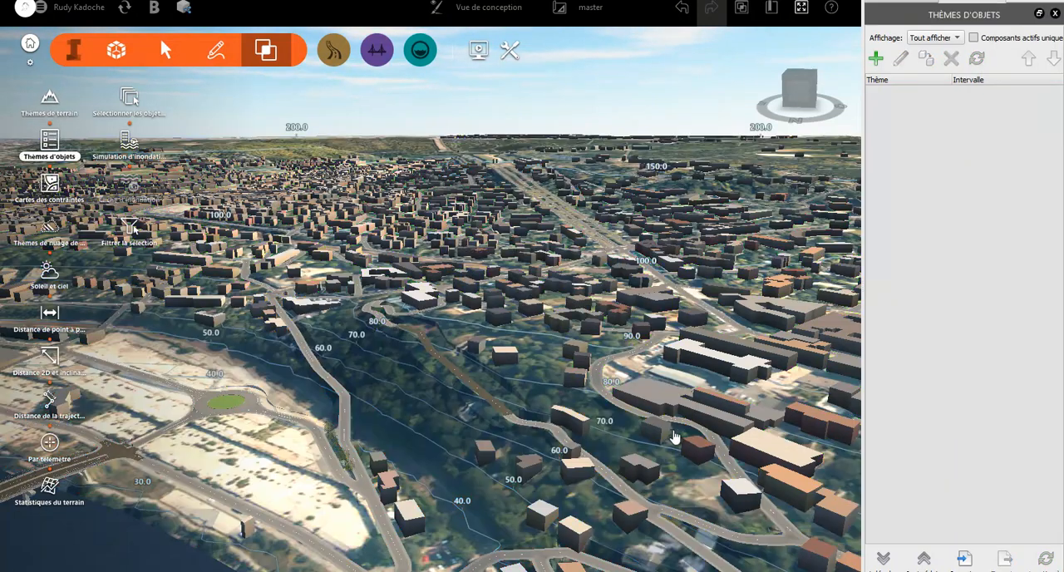
left_click(875, 59)
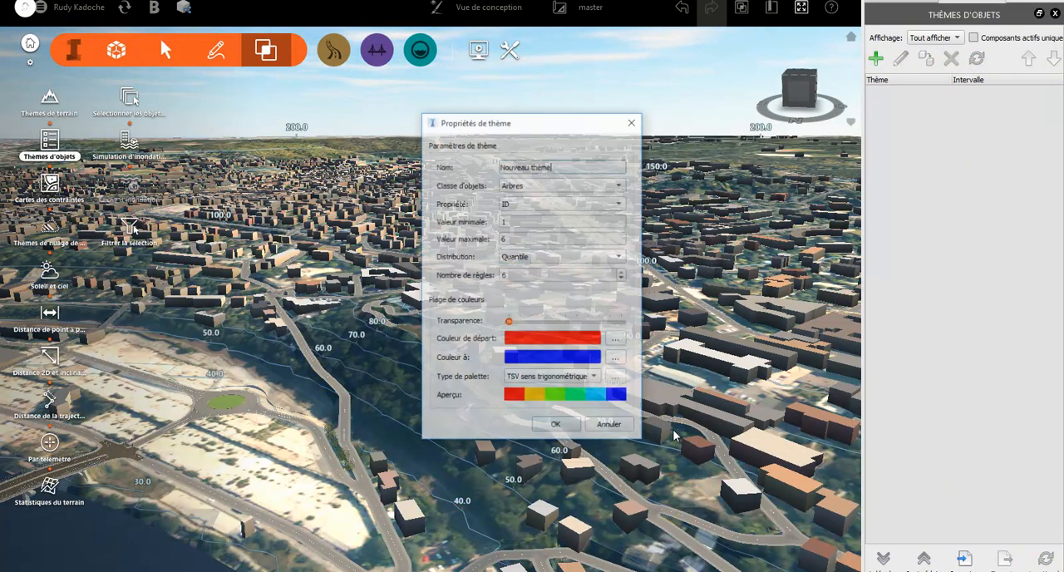
left_click(563, 184)
key("Return")
left_click(563, 203)
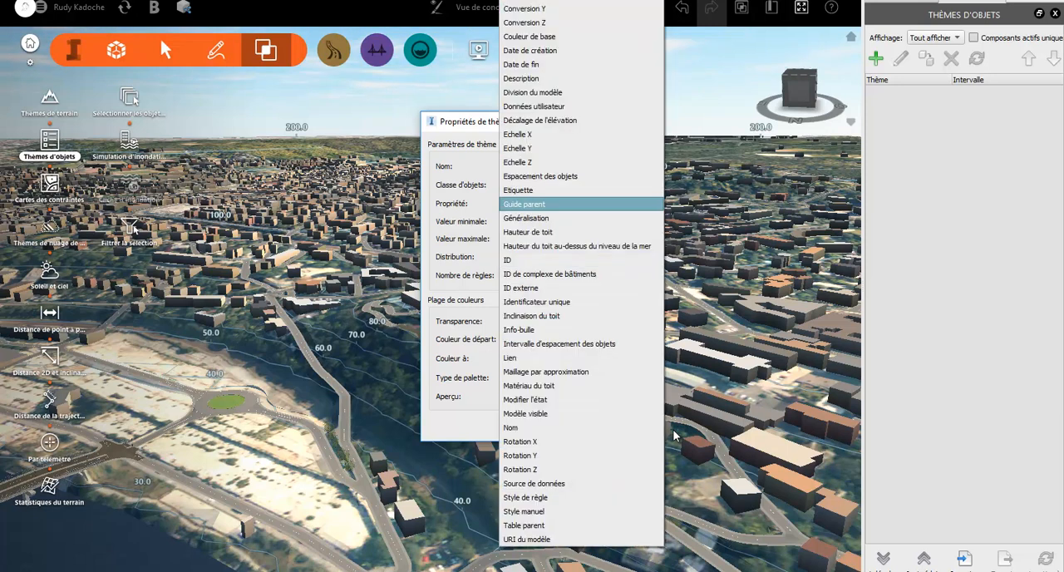
key("Down")
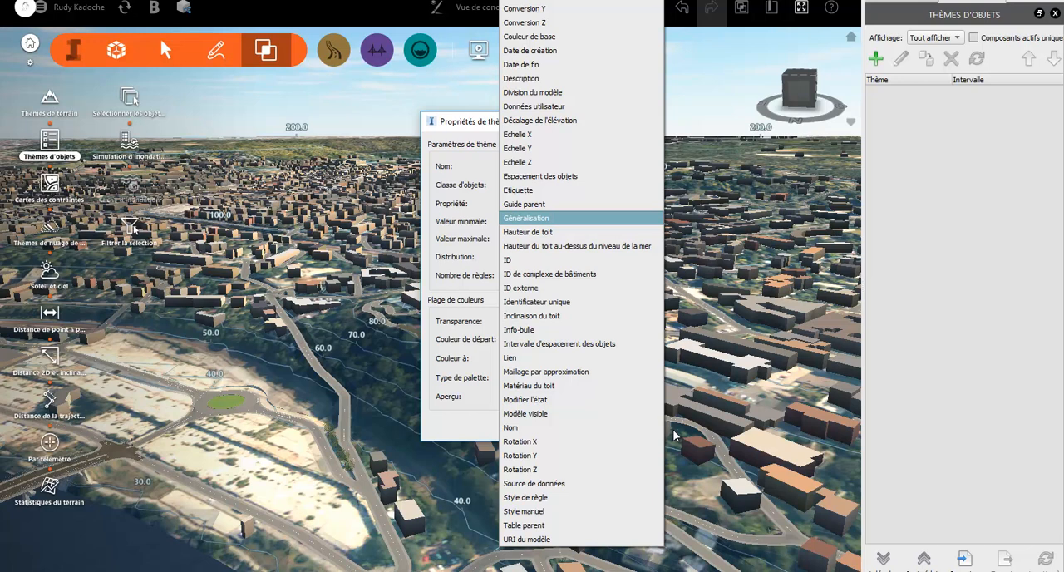
key("Down")
key("Return")
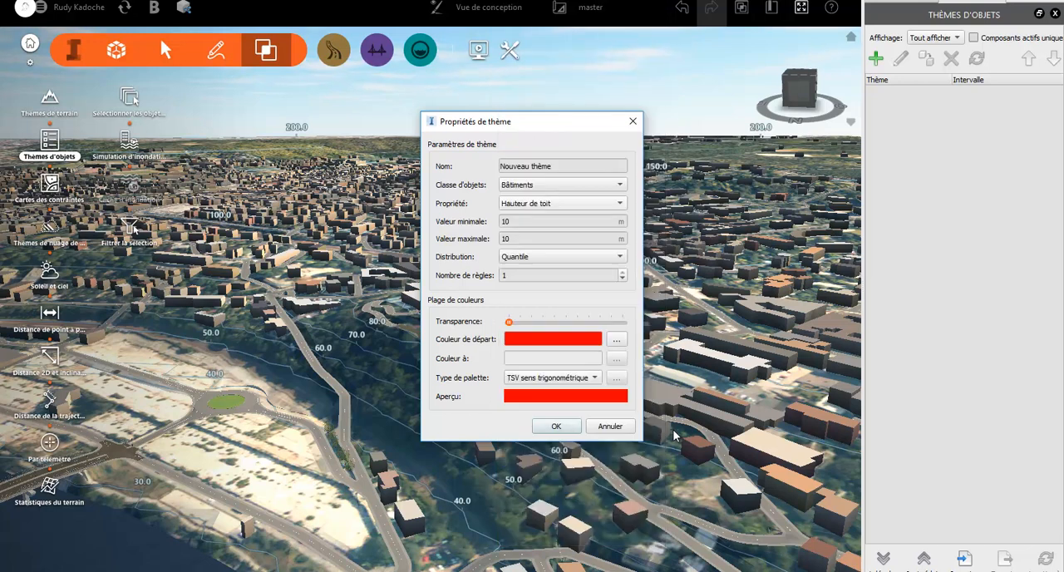
key("Return")
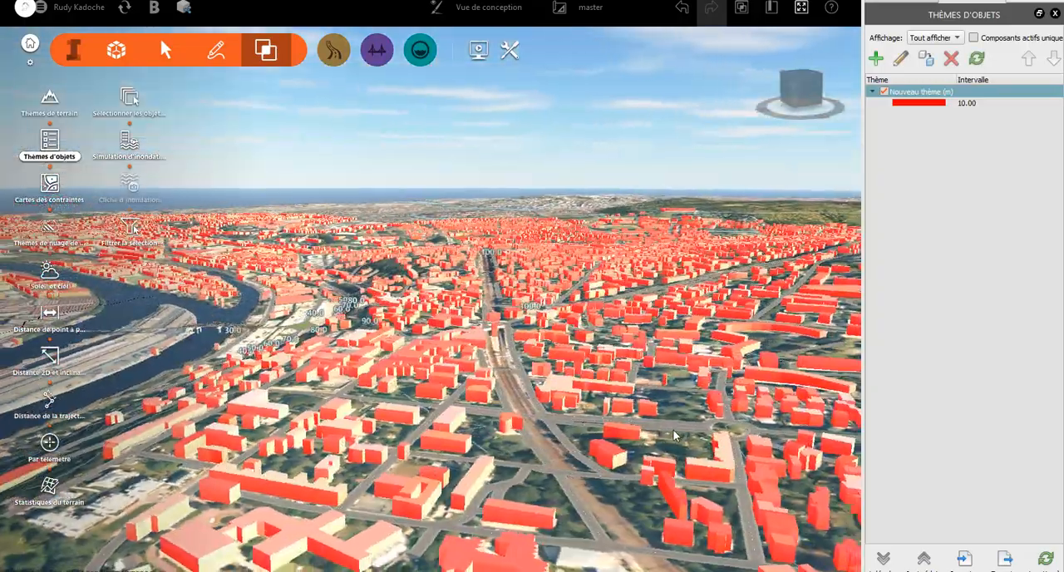
Delete the roof-height theme applied to the buildings
scroll(674, 430, "up", 3)
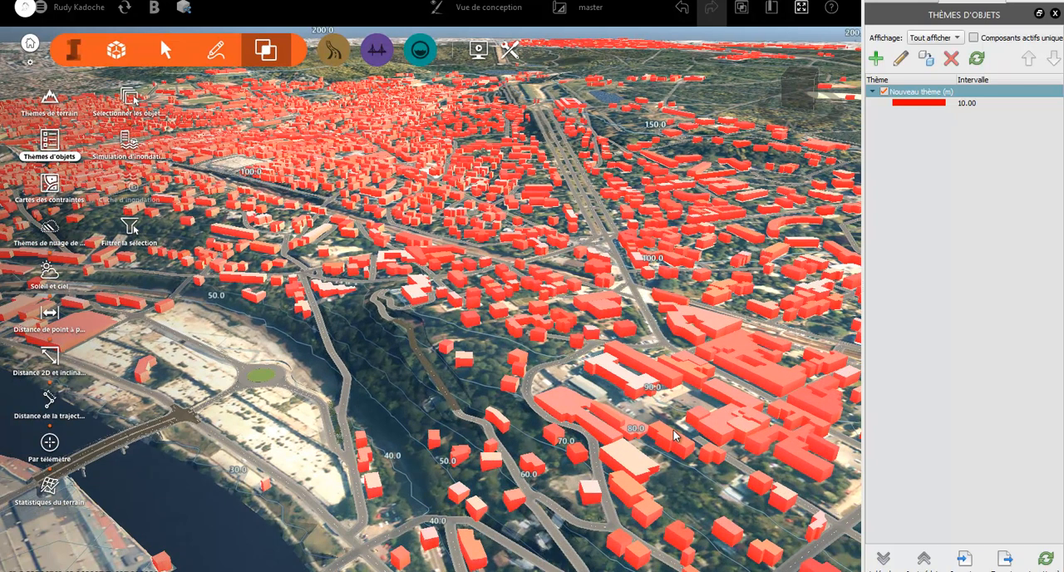
left_click(952, 59)
left_click(534, 300)
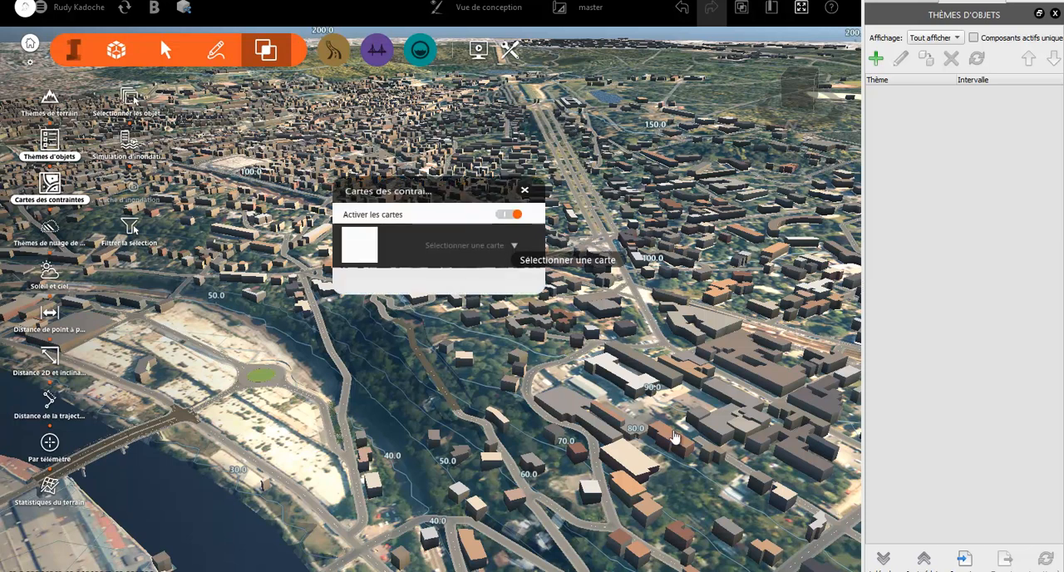
Overlay a constraint map on the model to examine it, and turn the maps off again
left_click(513, 246)
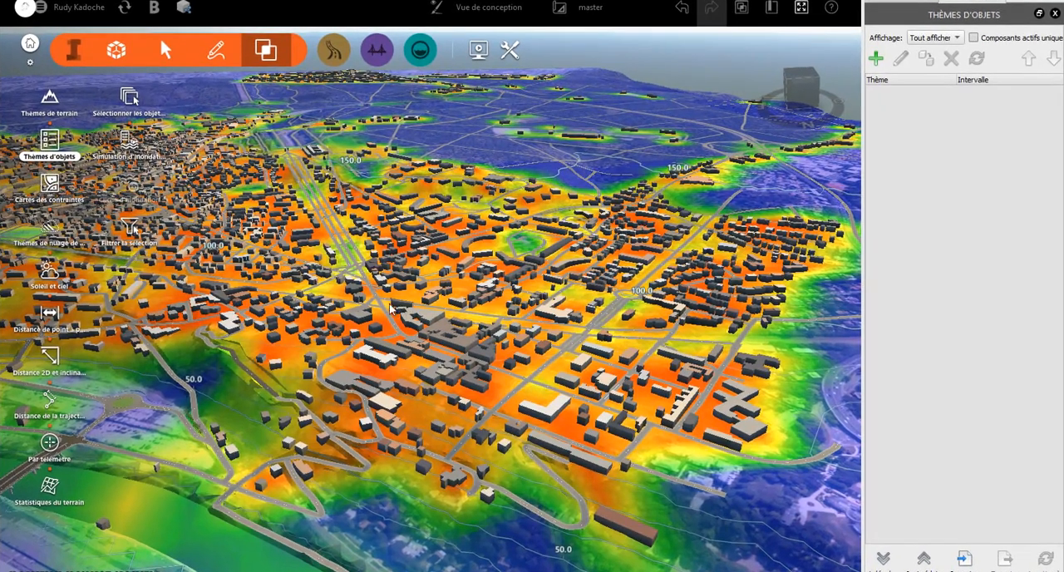
mouse_move(396, 302)
left_mouse_down()
mouse_move(369, 298)
mouse_move(404, 308)
left_mouse_up()
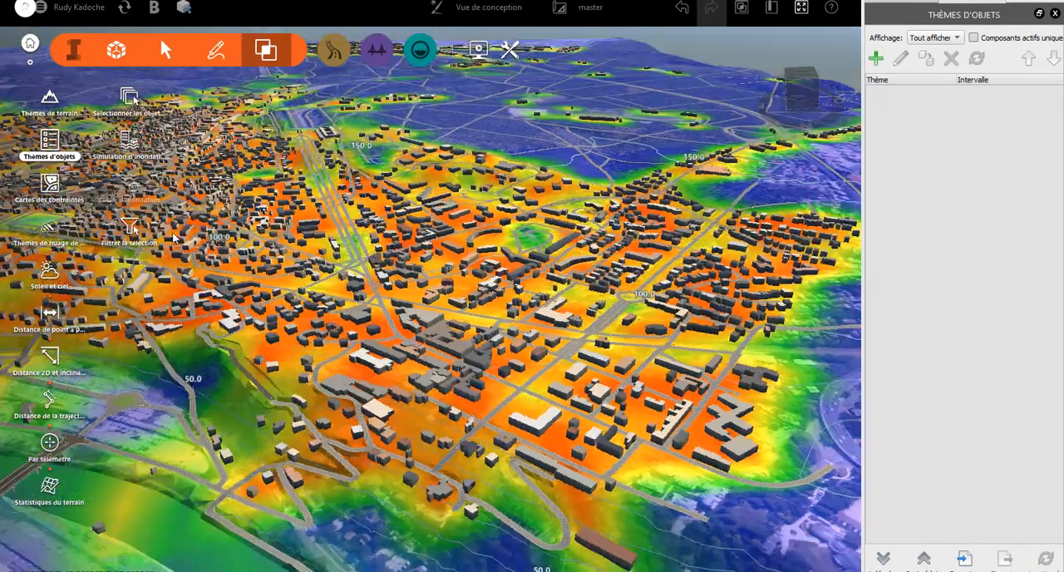
left_click(50, 183)
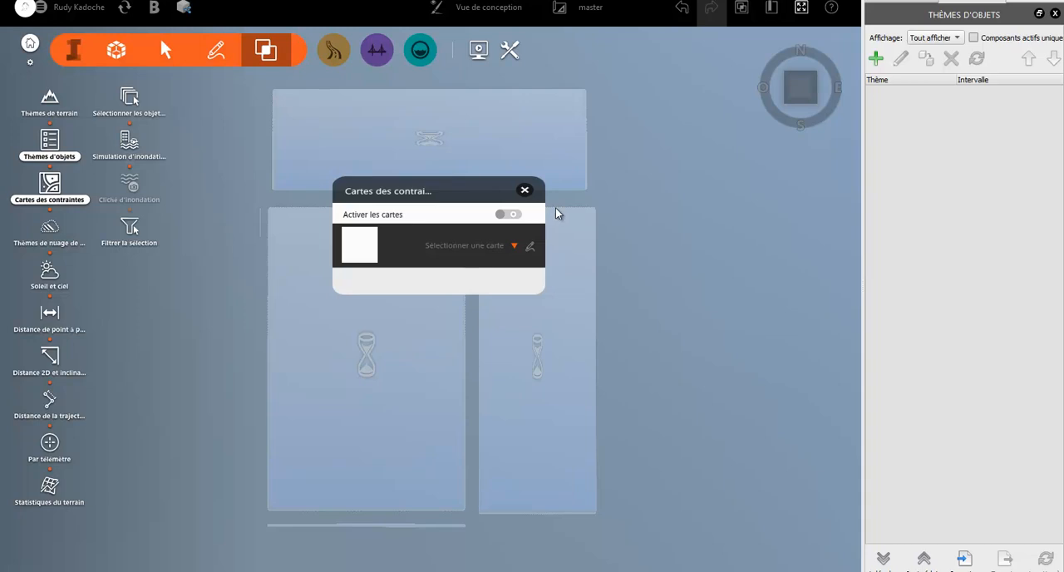
left_click(524, 190)
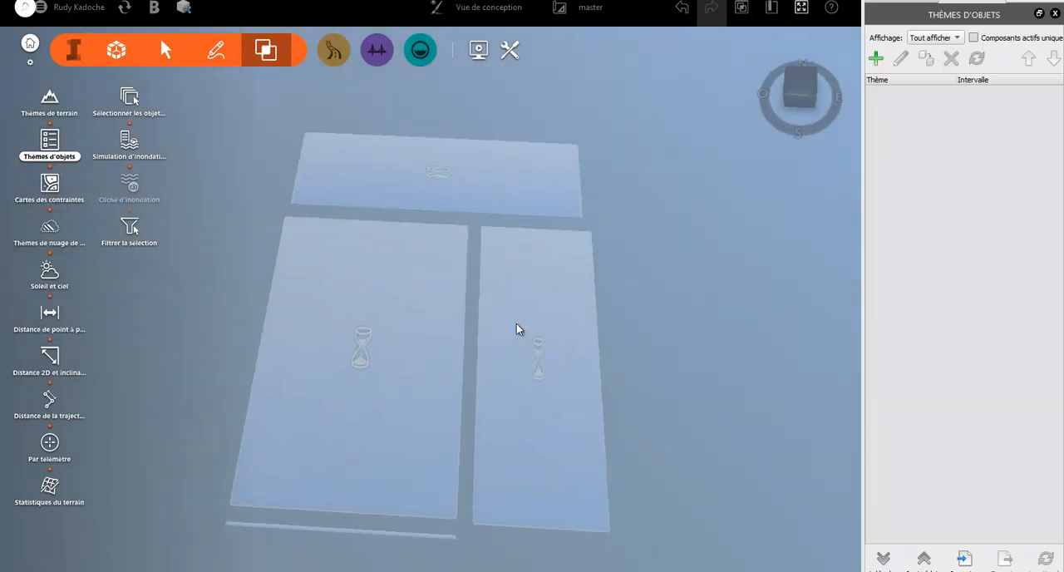
scroll(497, 390, "up", 5)
scroll(496, 397, "down", 5)
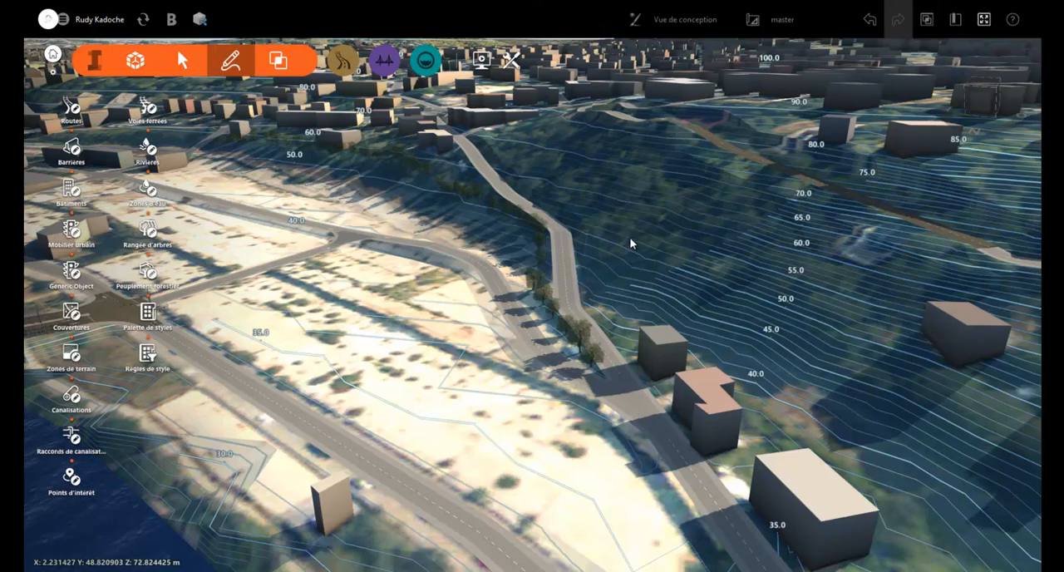
Create a storyboard camera path that follows the existing component road, with a vertical camera offset of 2 m
left_click(482, 60)
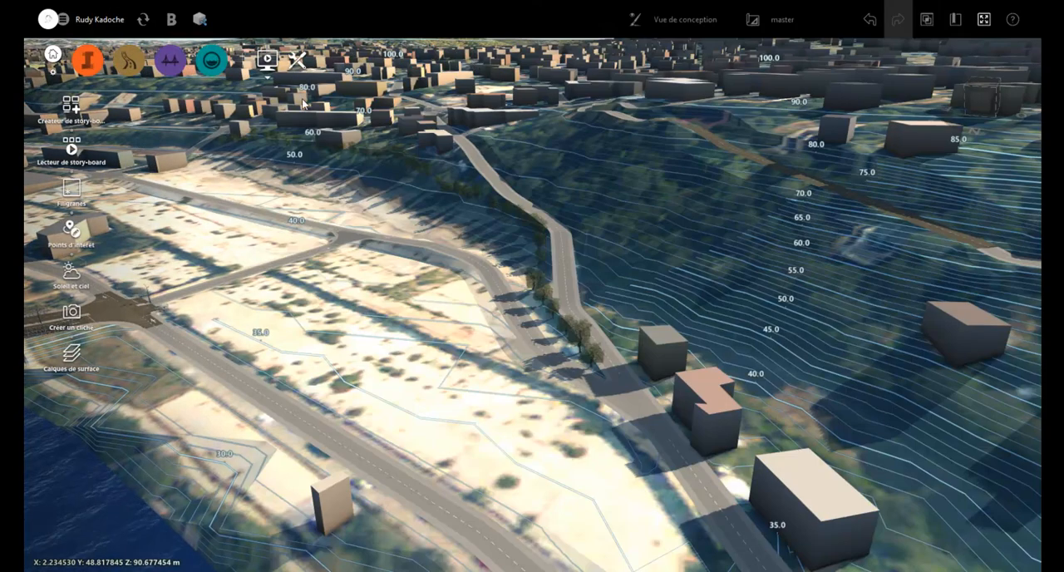
left_click(69, 115)
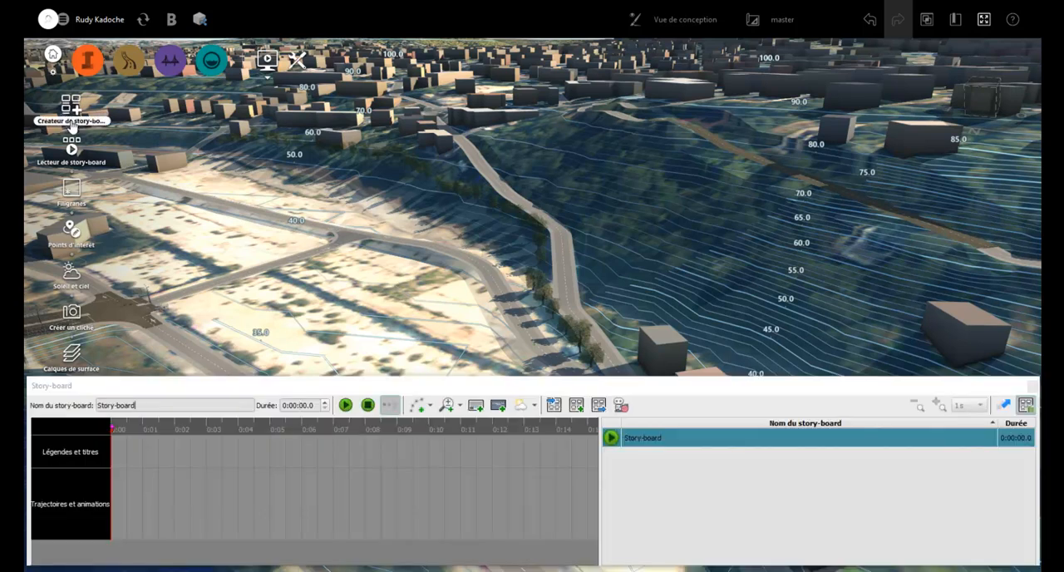
left_click(430, 405)
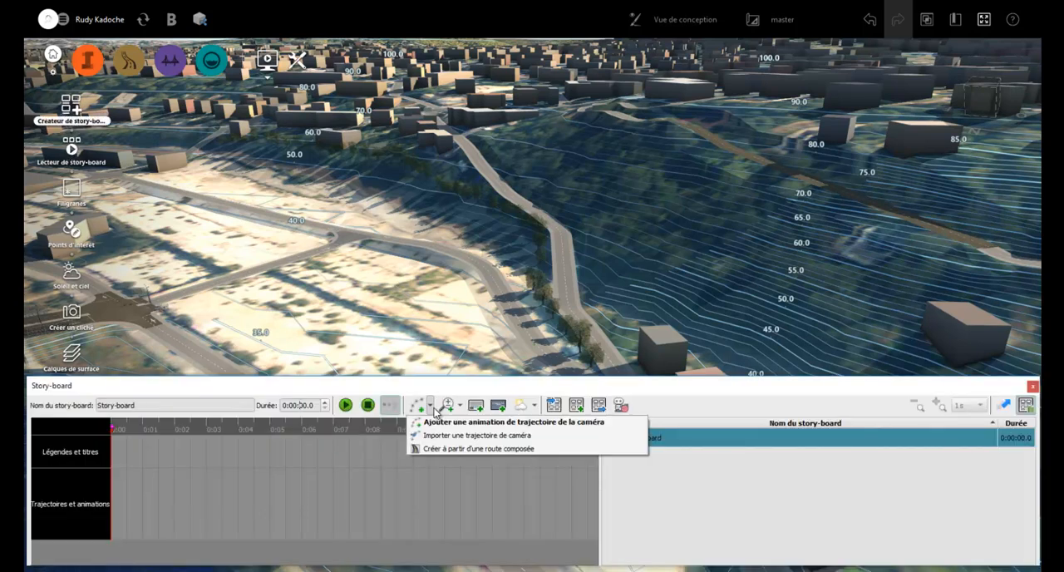
left_click(443, 449)
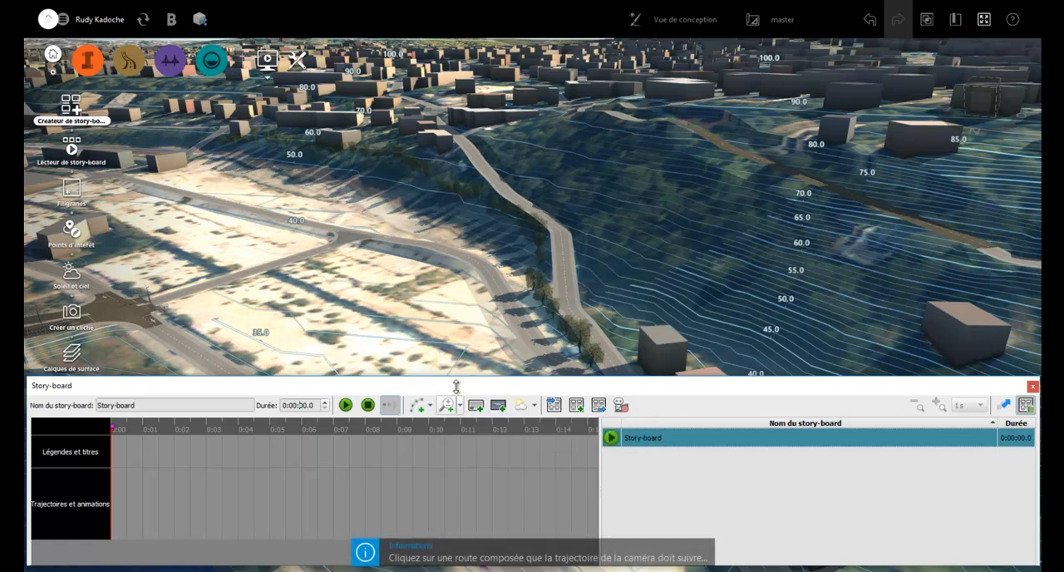
left_click(504, 326)
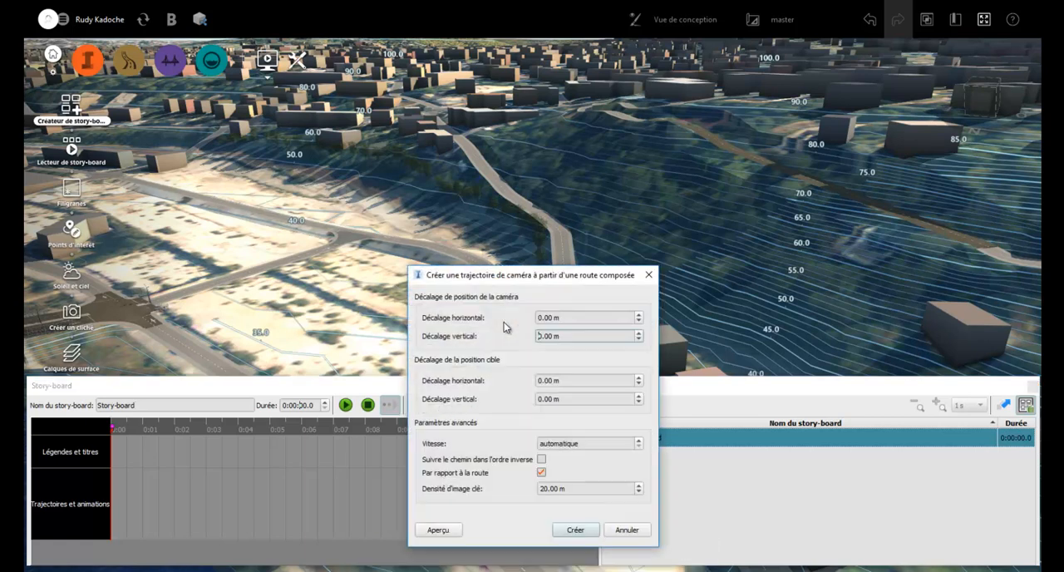
left_click_drag(589, 317, 522, 336)
type("2")
left_click(575, 529)
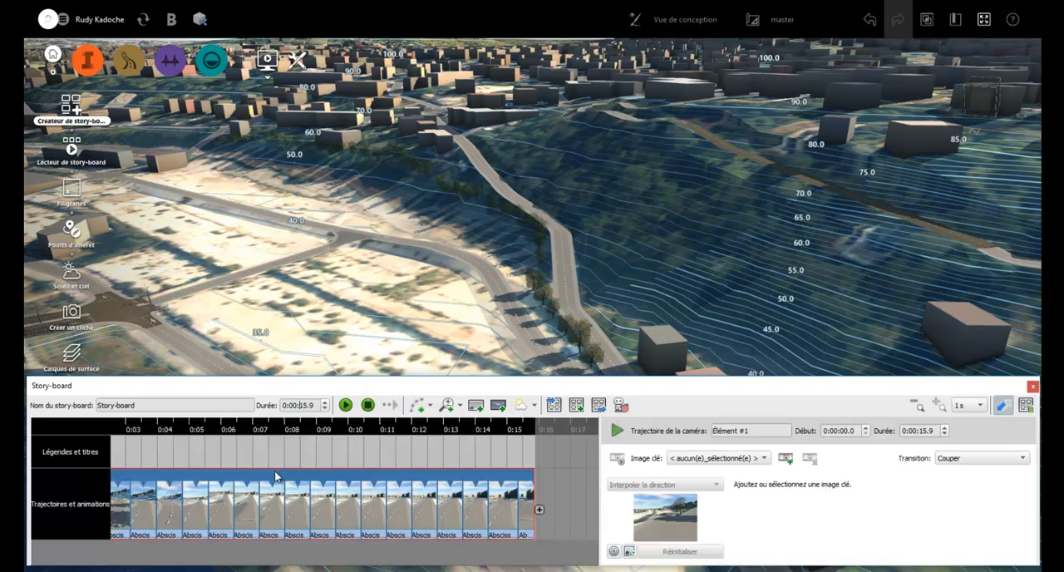
Play the storyboard's camera animation along the road, and close the storyboard creator
left_click(346, 404)
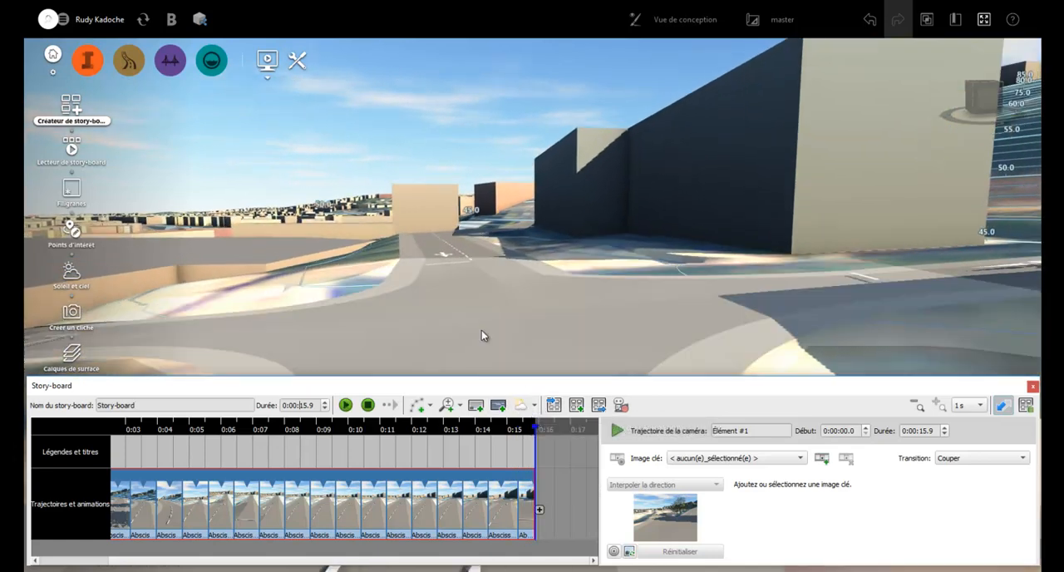
scroll(481, 334, "down", 5)
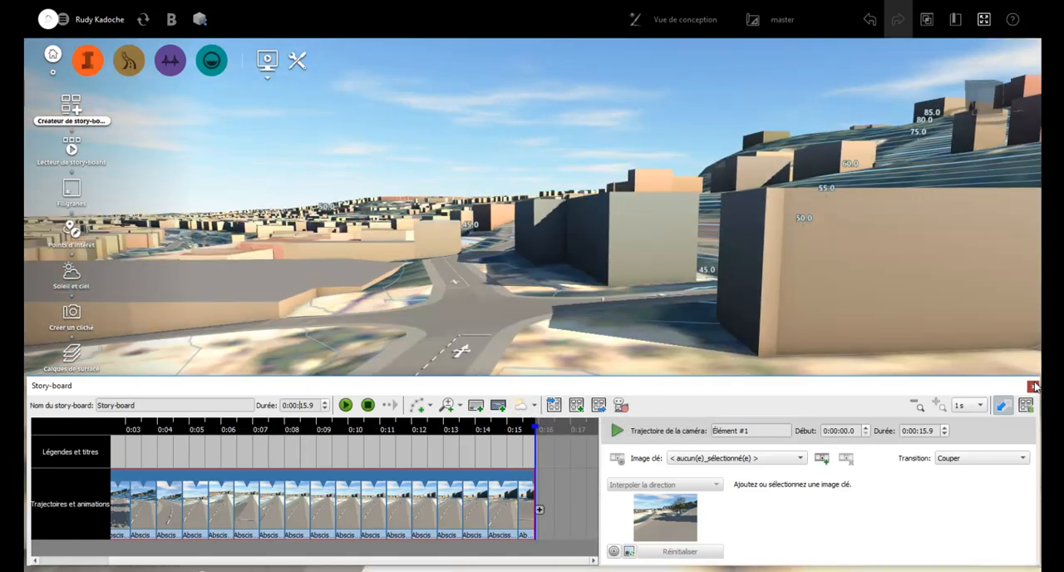
left_click(1033, 386)
Set the sun and sky to 07:19, with wind direction 121 and wind speed 70
scroll(560, 428, "down", 5)
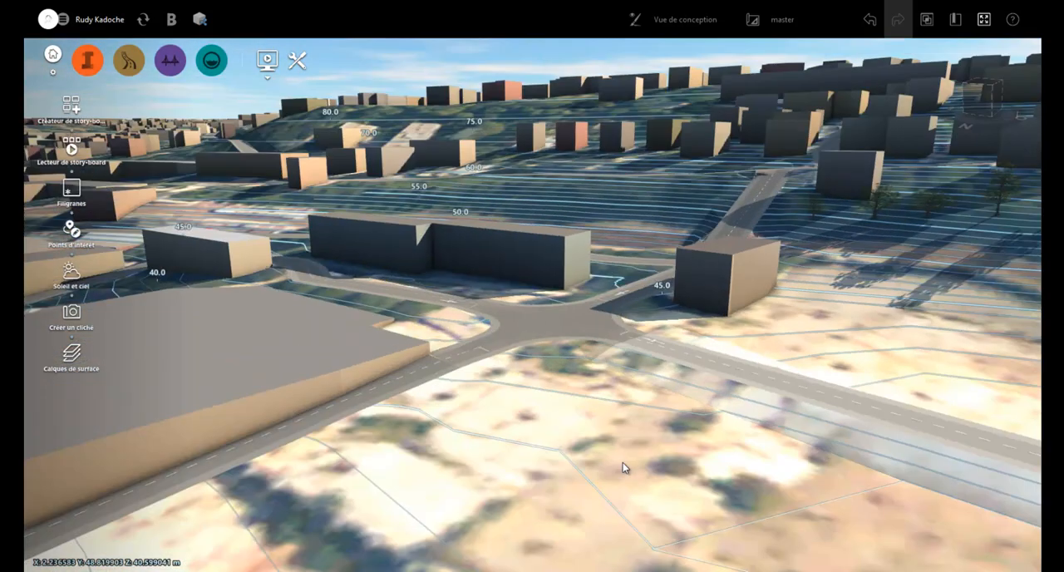
left_click_drag(623, 462, 631, 455)
scroll(748, 457, "down", 3)
middle_click_drag(794, 462, 402, 394)
scroll(404, 398, "down", 2)
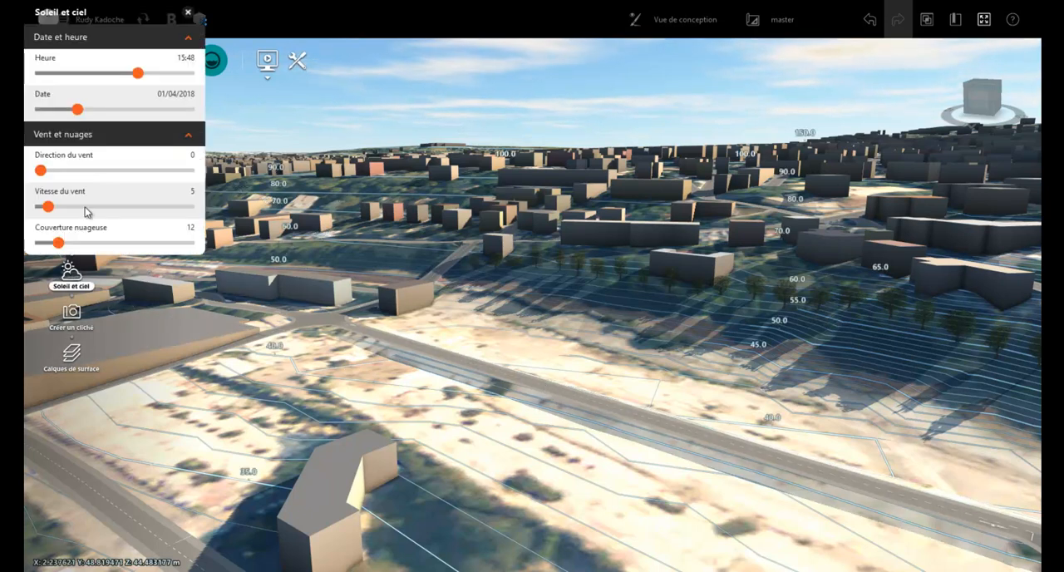
left_click_drag(137, 75, 85, 81)
left_click_drag(40, 170, 90, 171)
left_click_drag(48, 206, 144, 206)
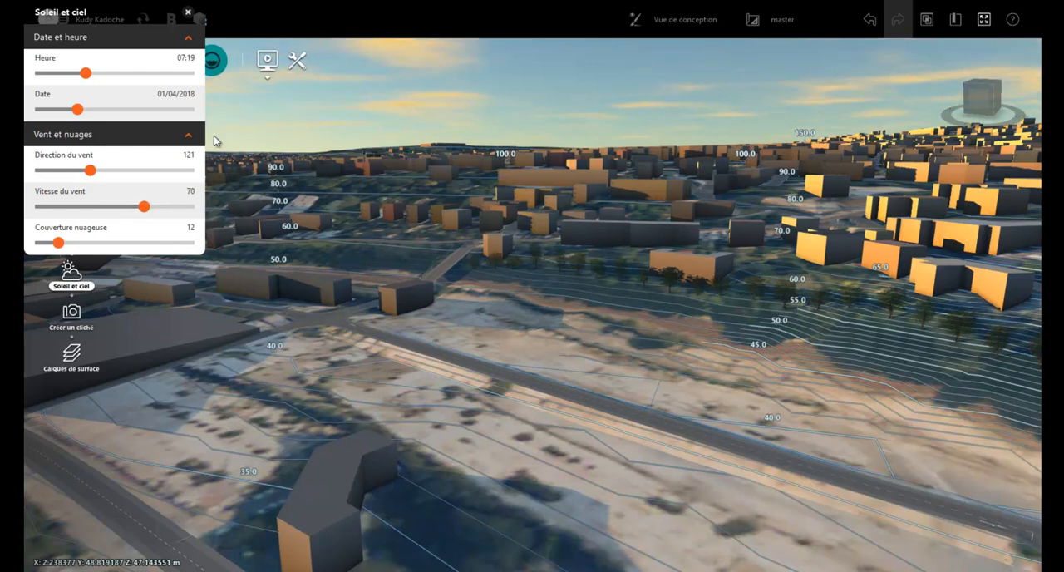
left_click(187, 13)
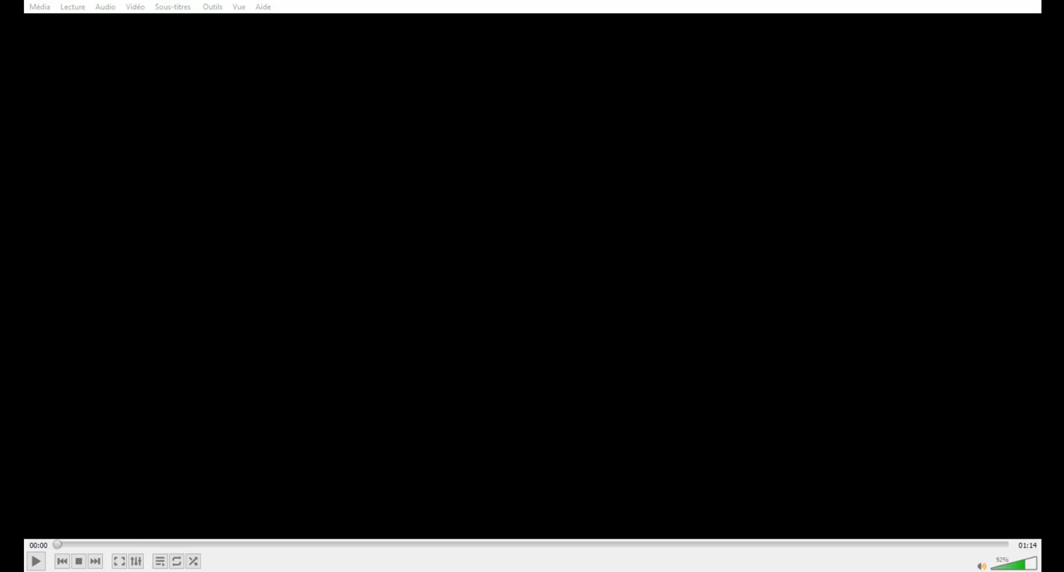
Switch to VLC media player and play the loaded video
left_click(36, 561)
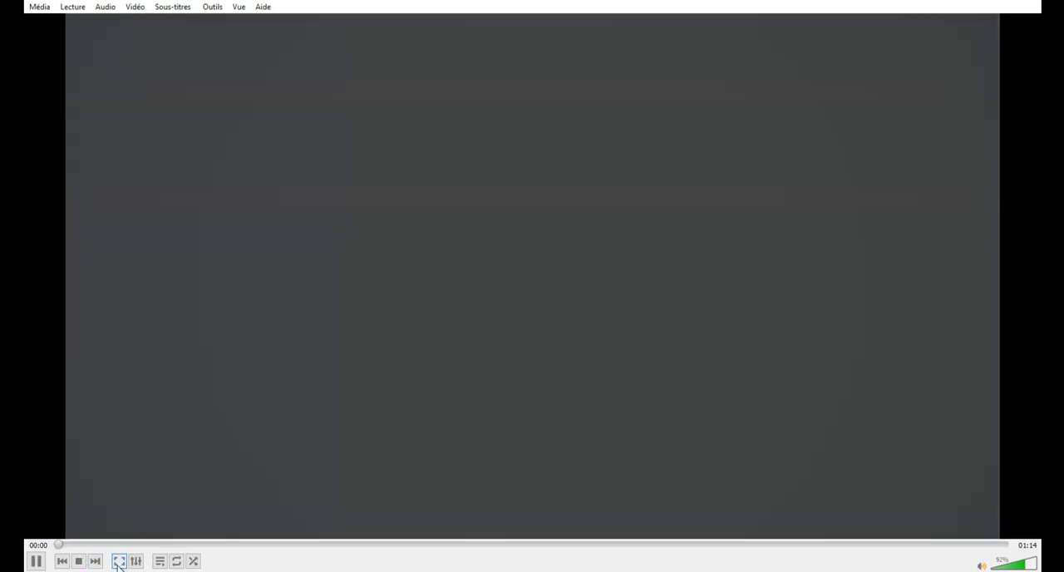